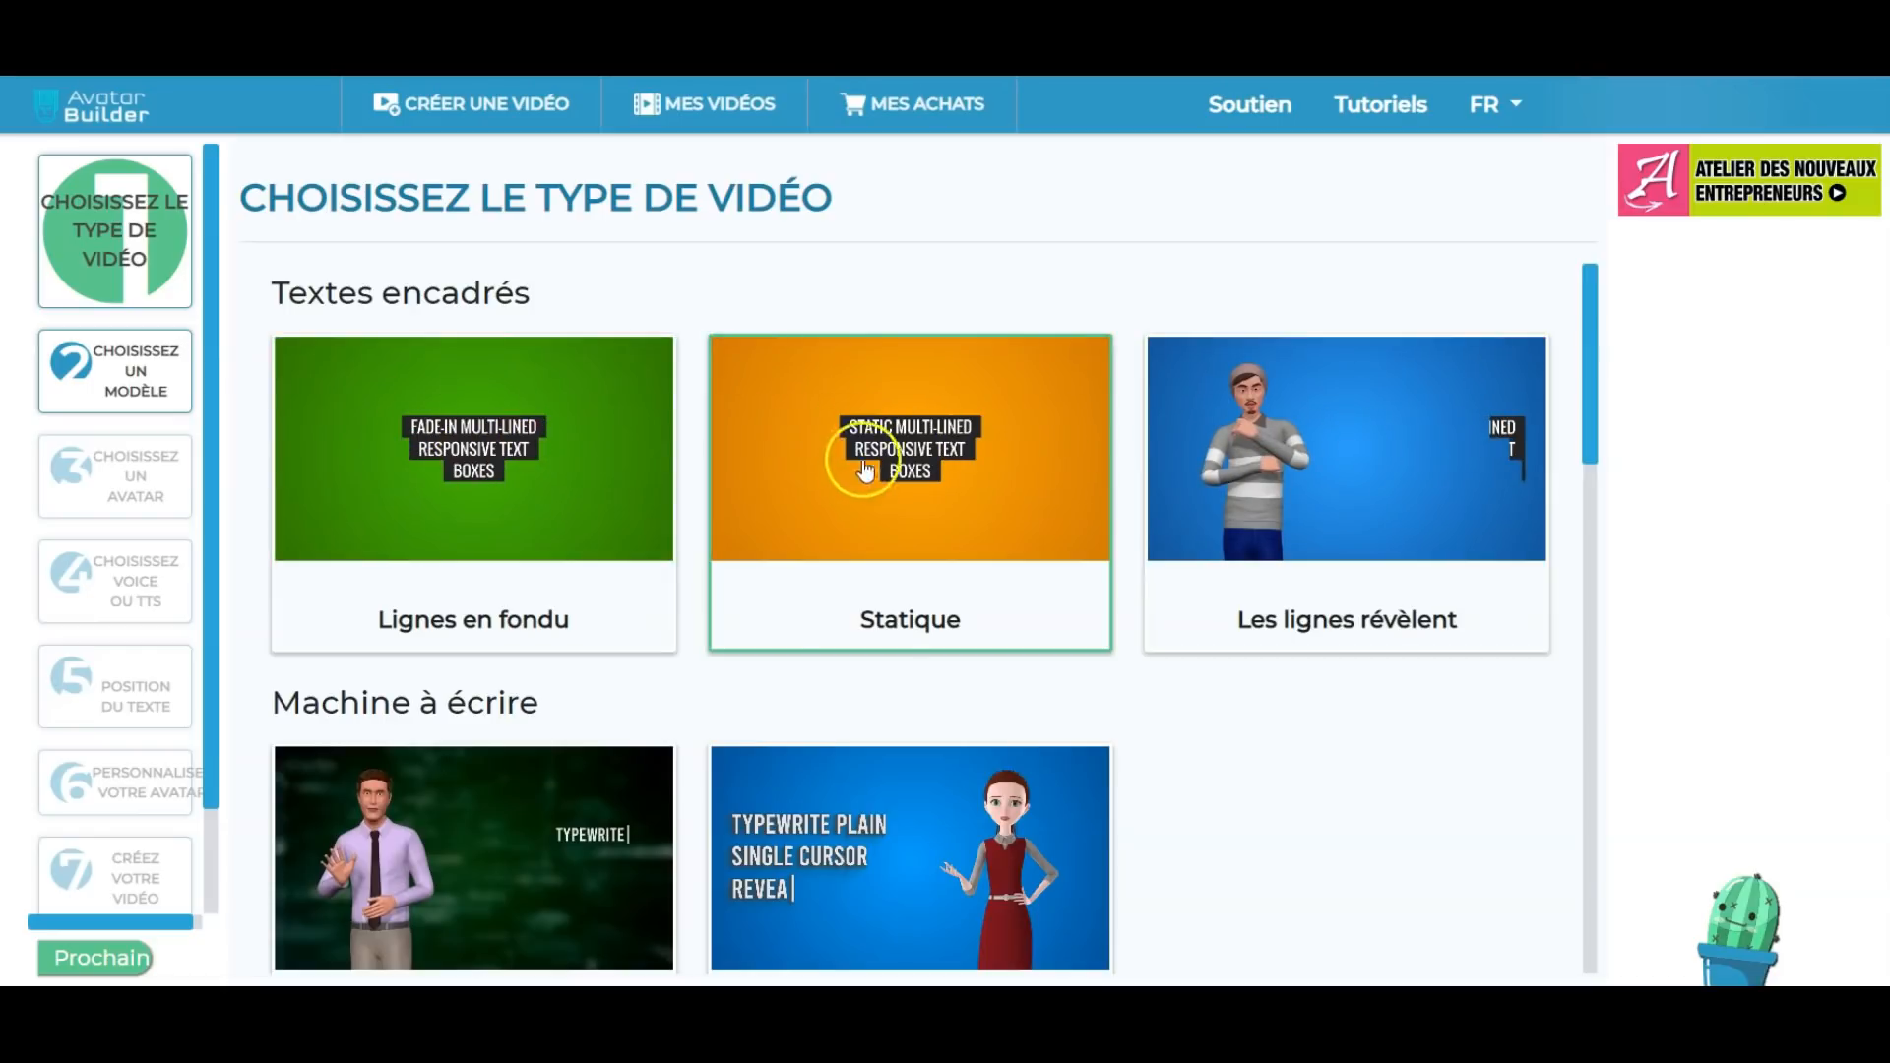
Examine the available video types, from boxed texts and typewriter to isometric texts, mockup showcases and image frames.
scroll(504, 679, down, 3)
scroll(509, 706, down, 2)
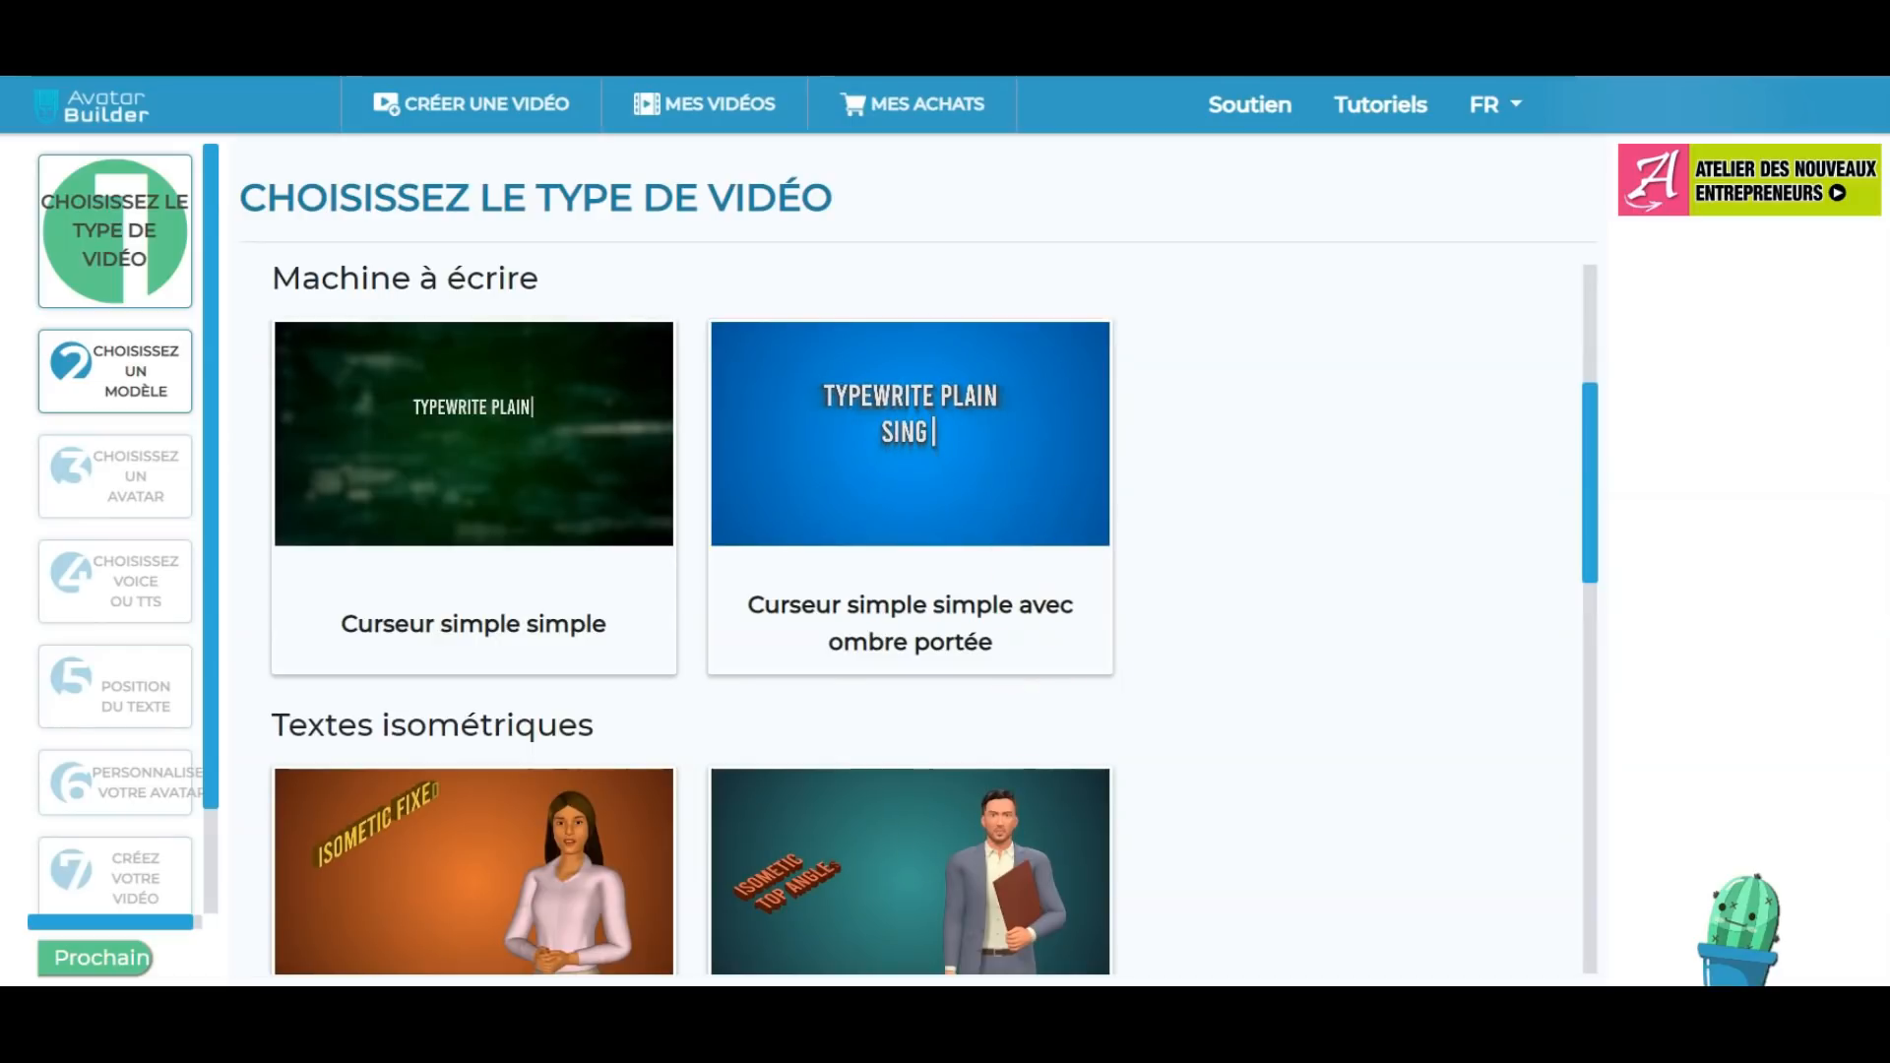
scroll(1331, 540, up, 1)
scroll(1331, 541, down, 4)
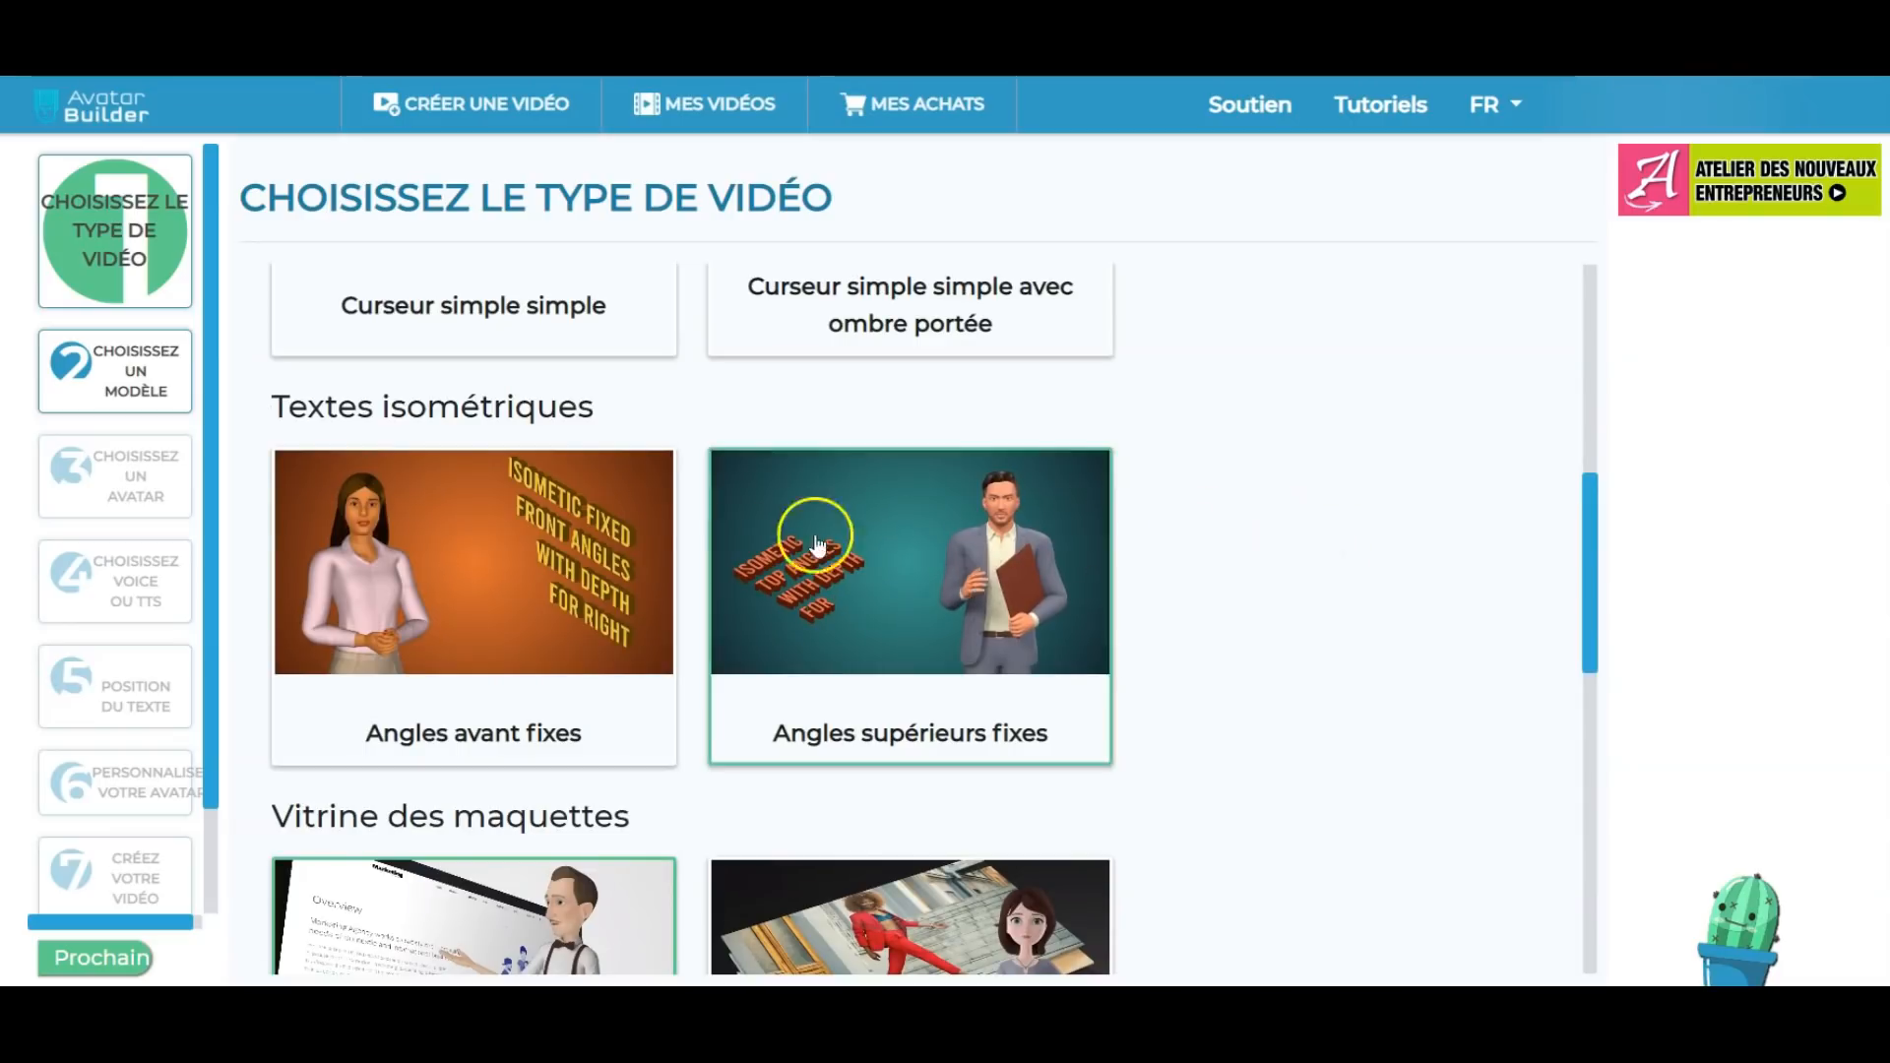
scroll(817, 542, down, 4)
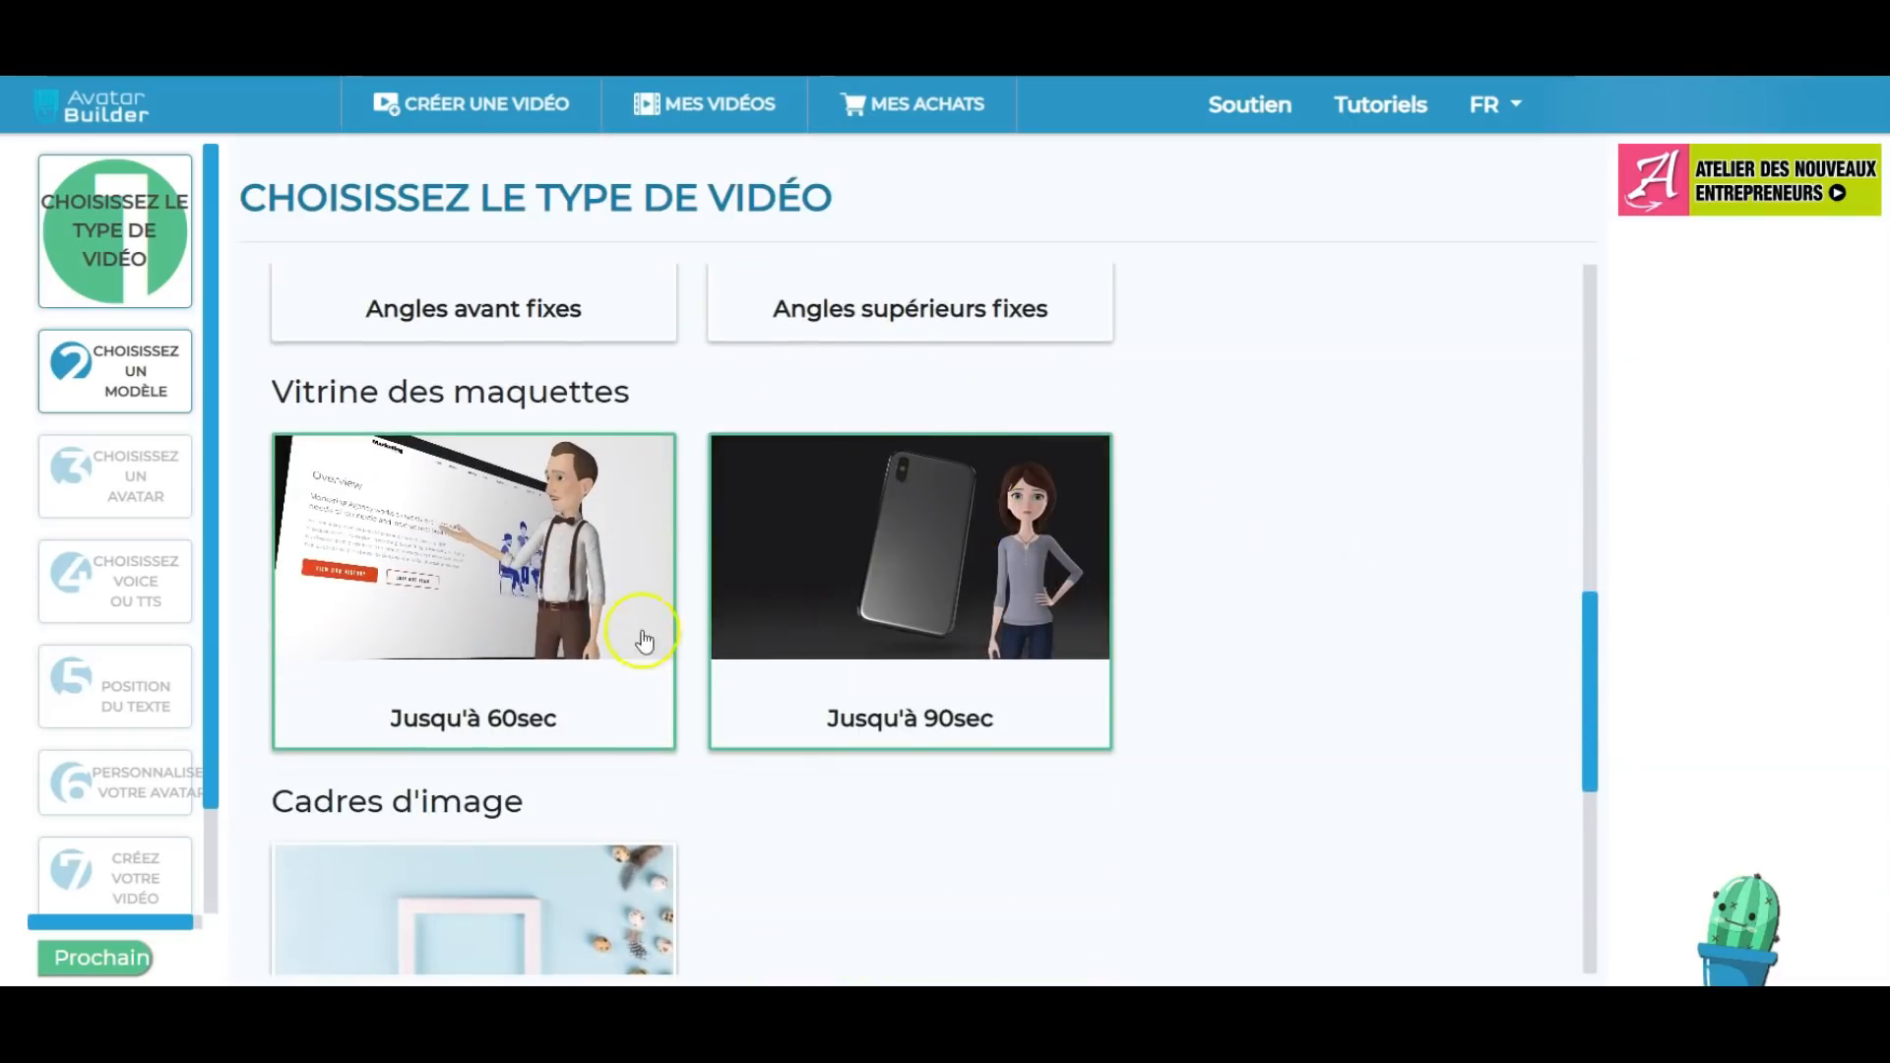
scroll(439, 642, down, 3)
scroll(439, 642, up, 3)
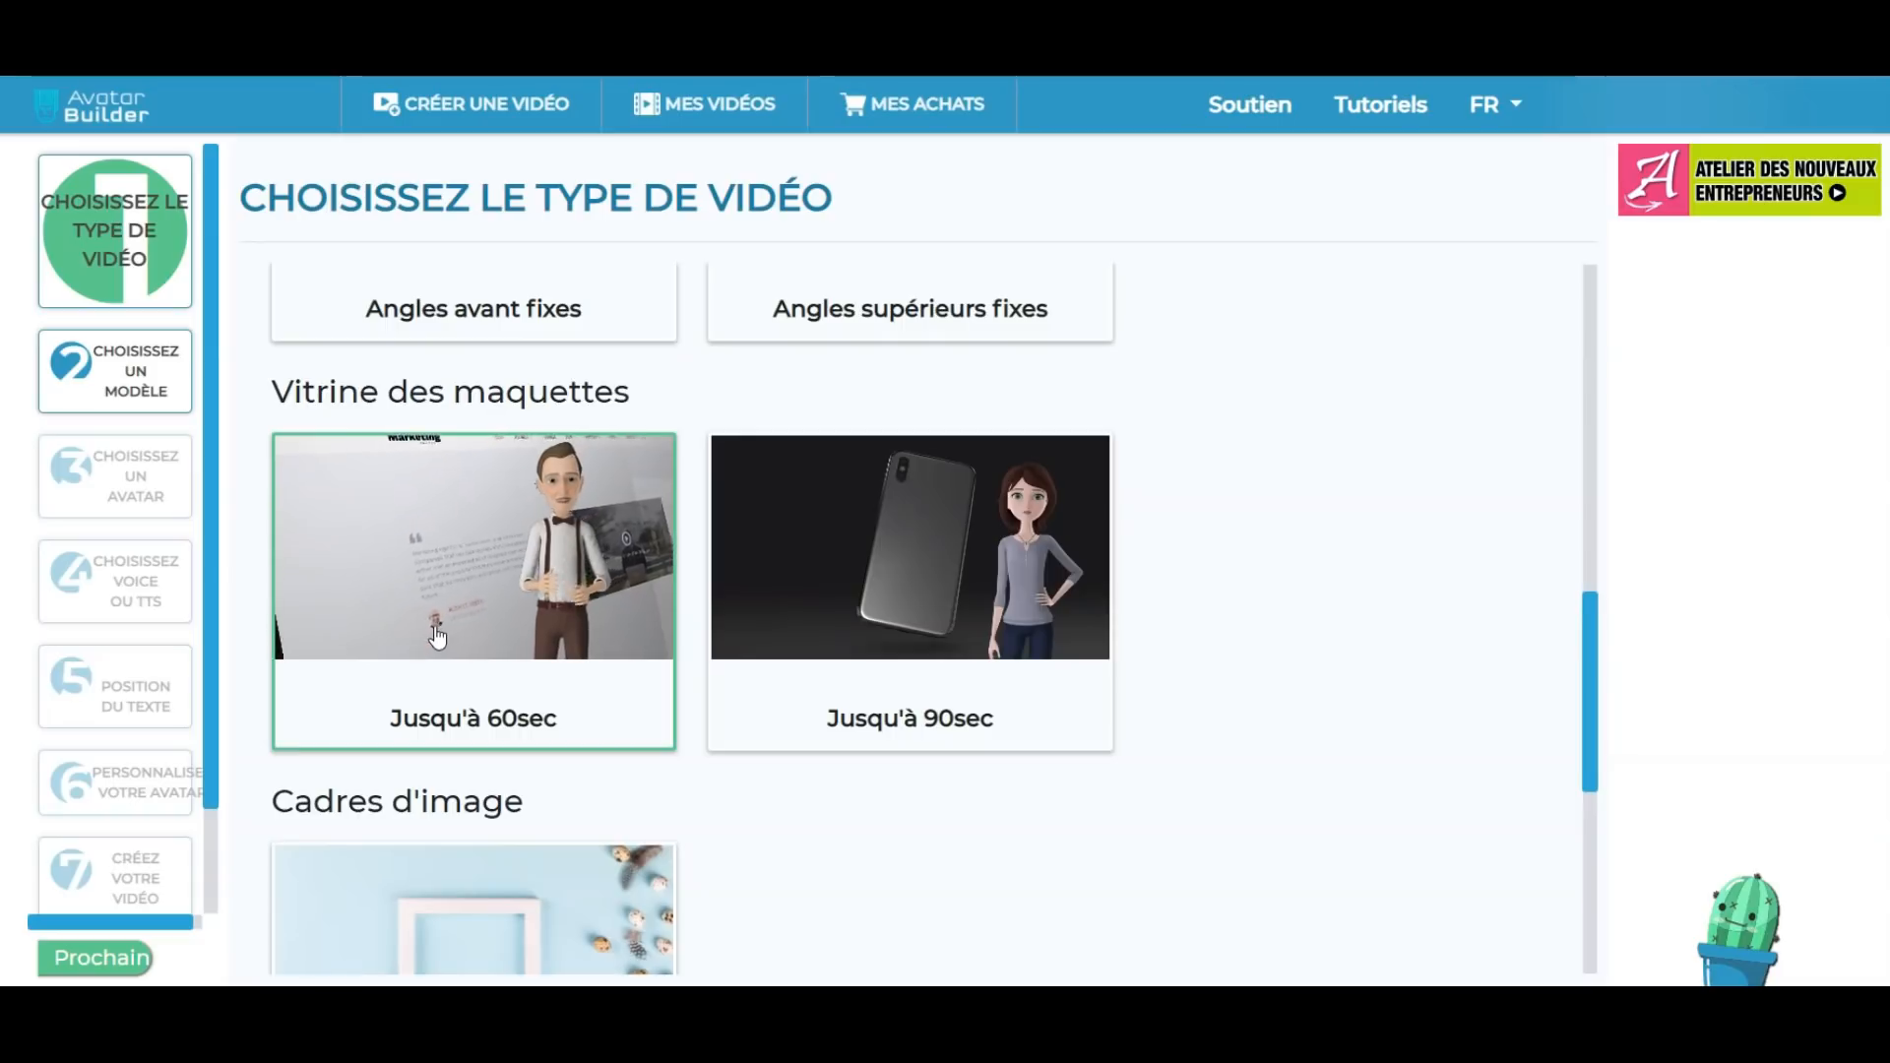
scroll(1344, 410, down, 1)
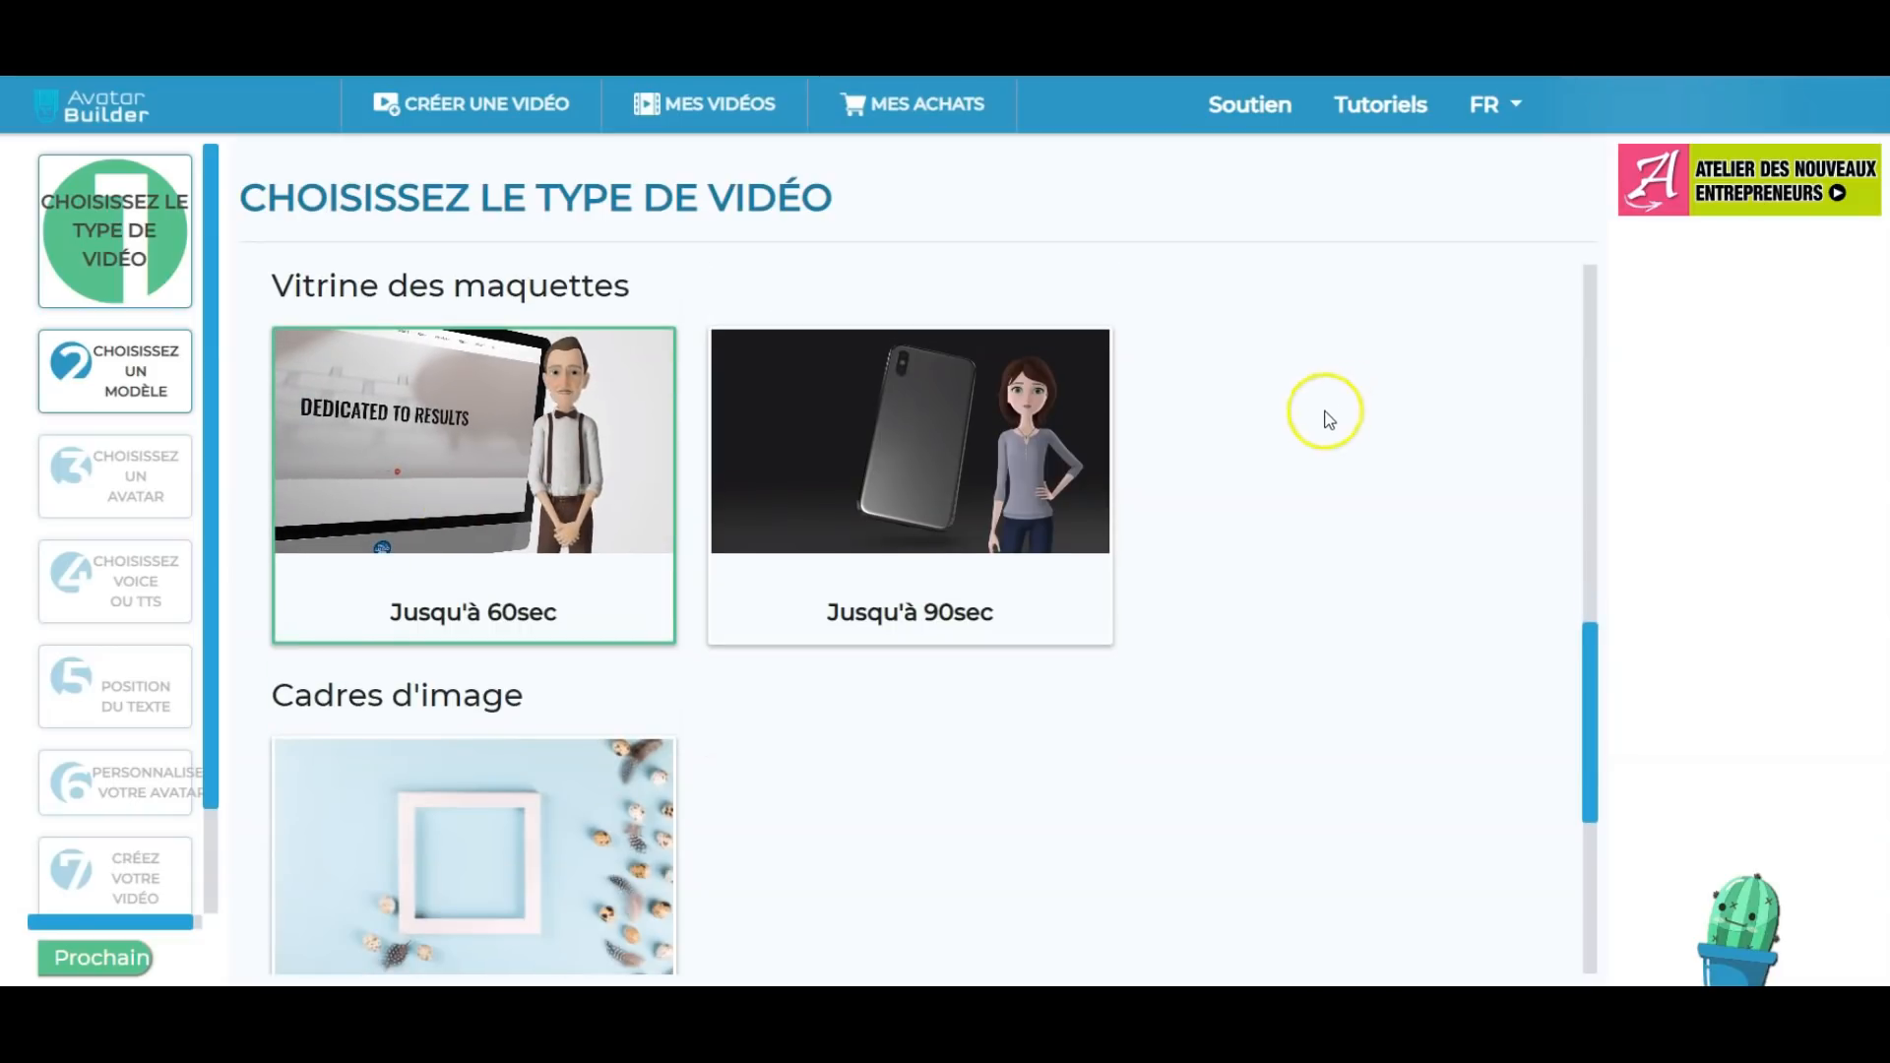
scroll(1236, 627, up, 6)
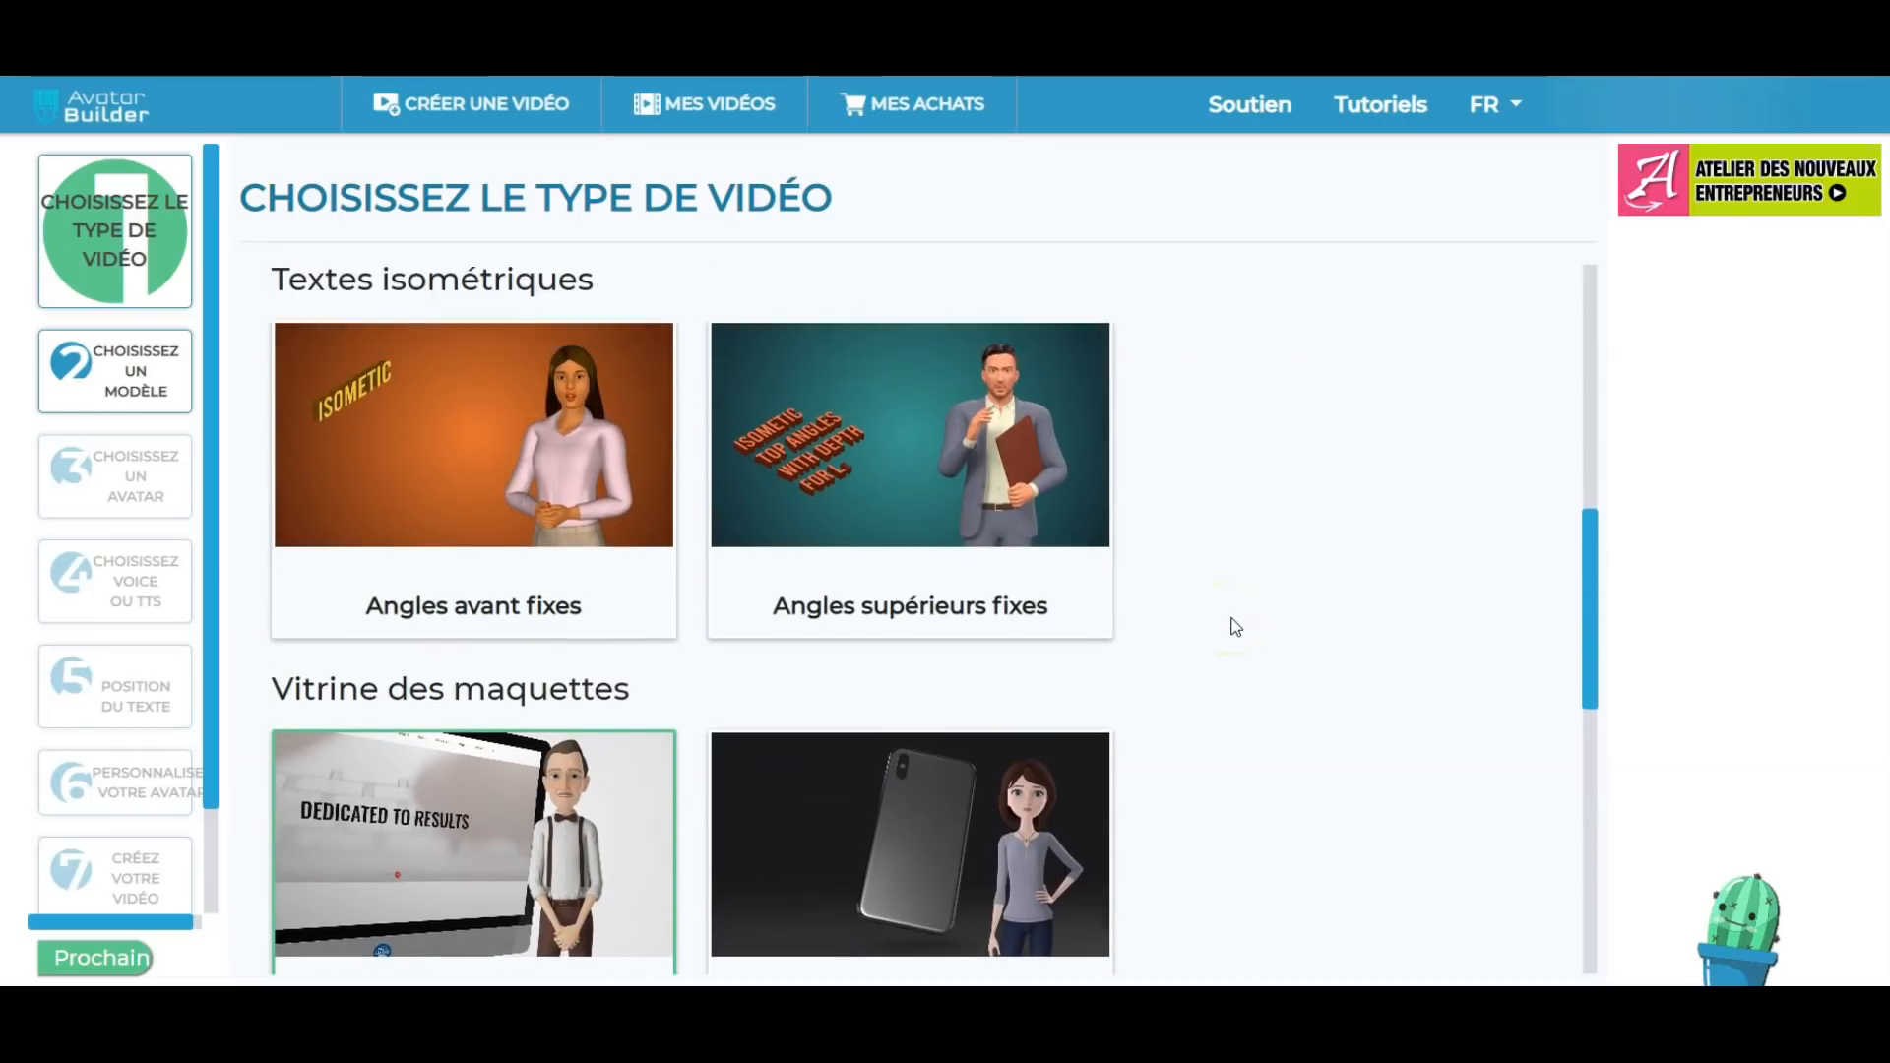
scroll(1235, 627, up, 4)
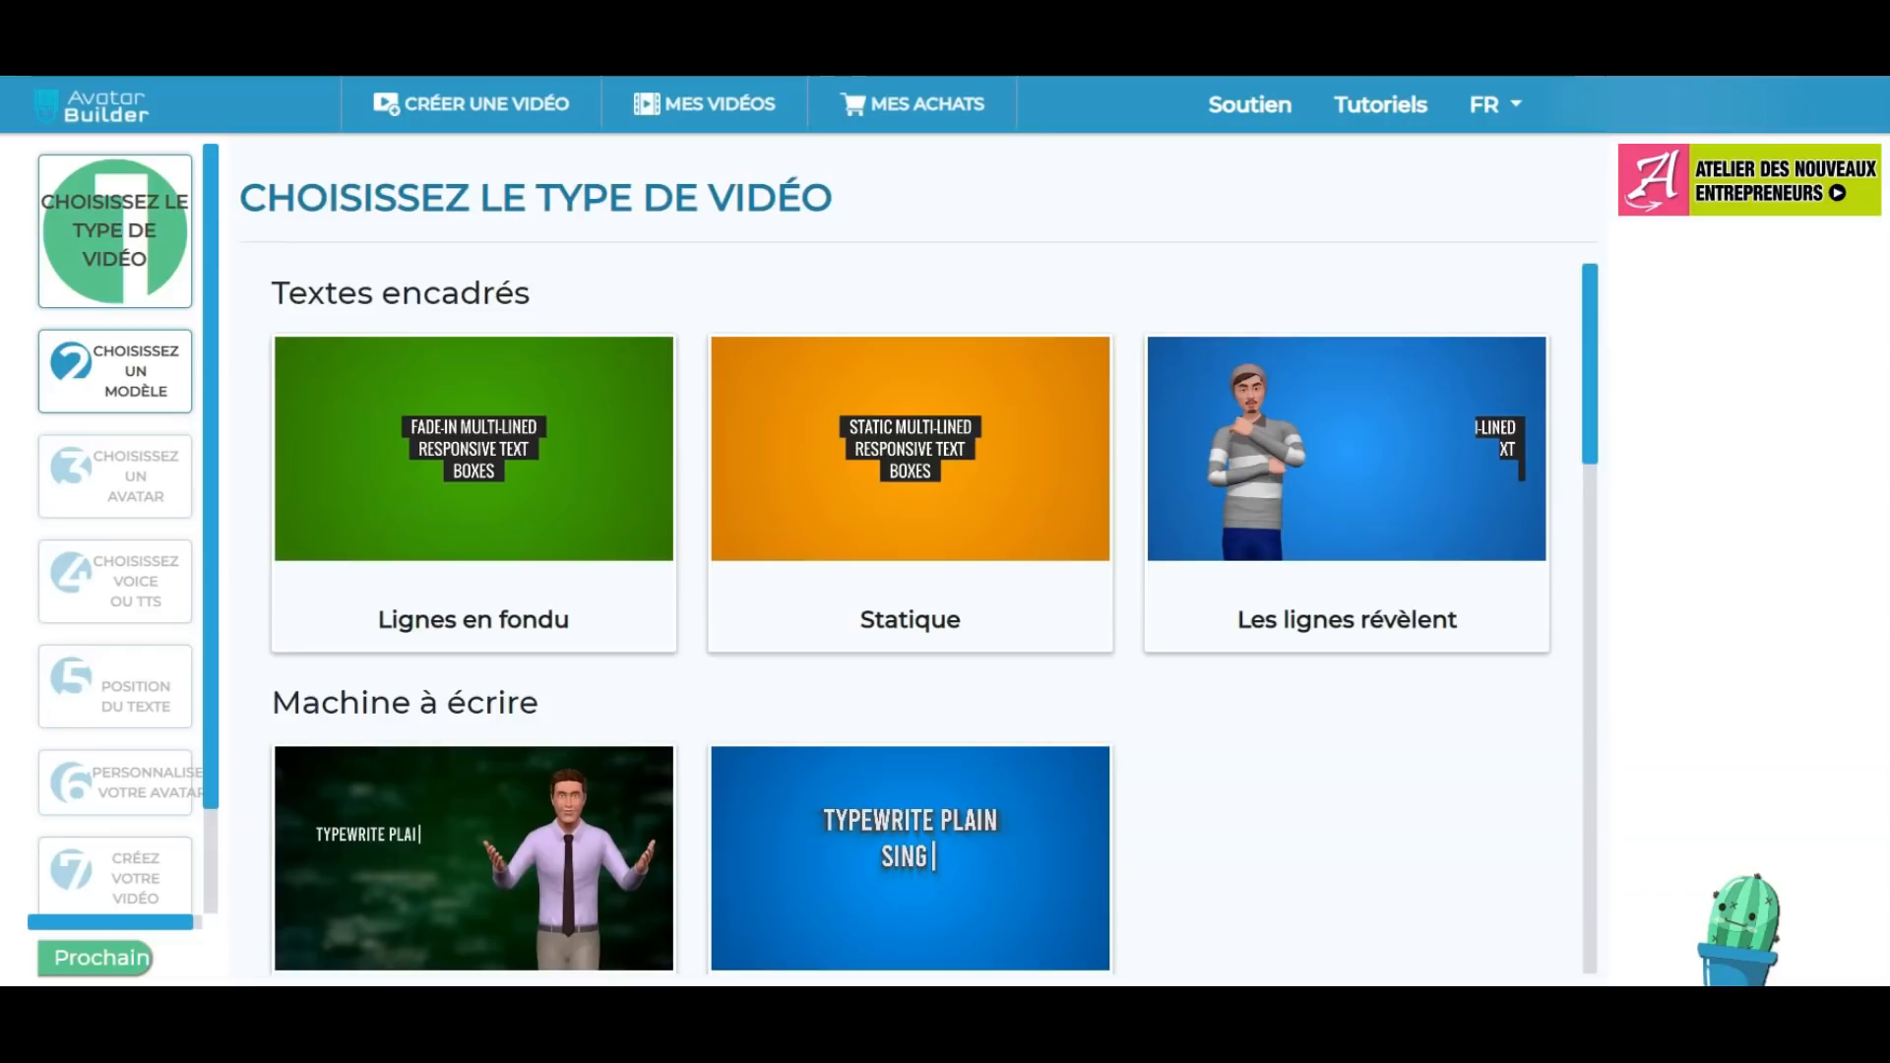
mouse_move(494, 445)
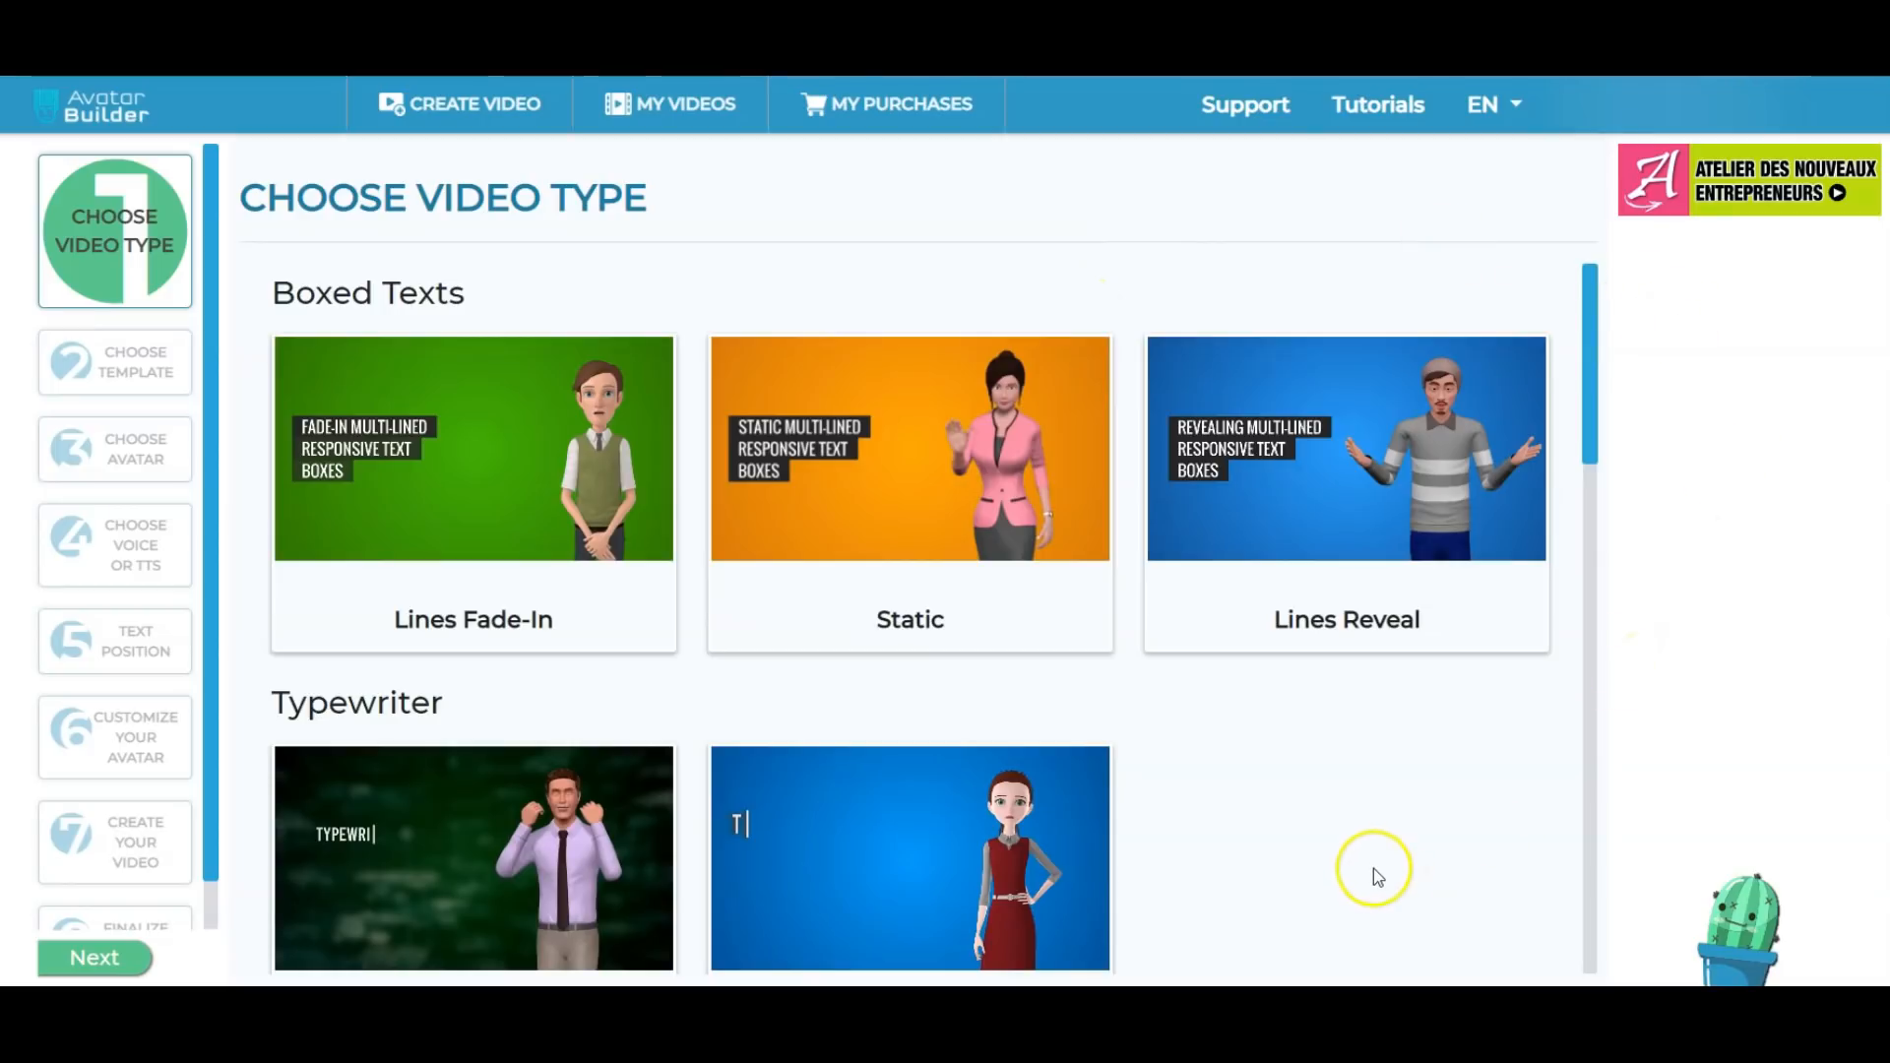
Choose the Typewriter video type Plain Single Cursor with Drop Shadow and the Single Background Project template.
scroll(1249, 476, down, 3)
click(616, 709)
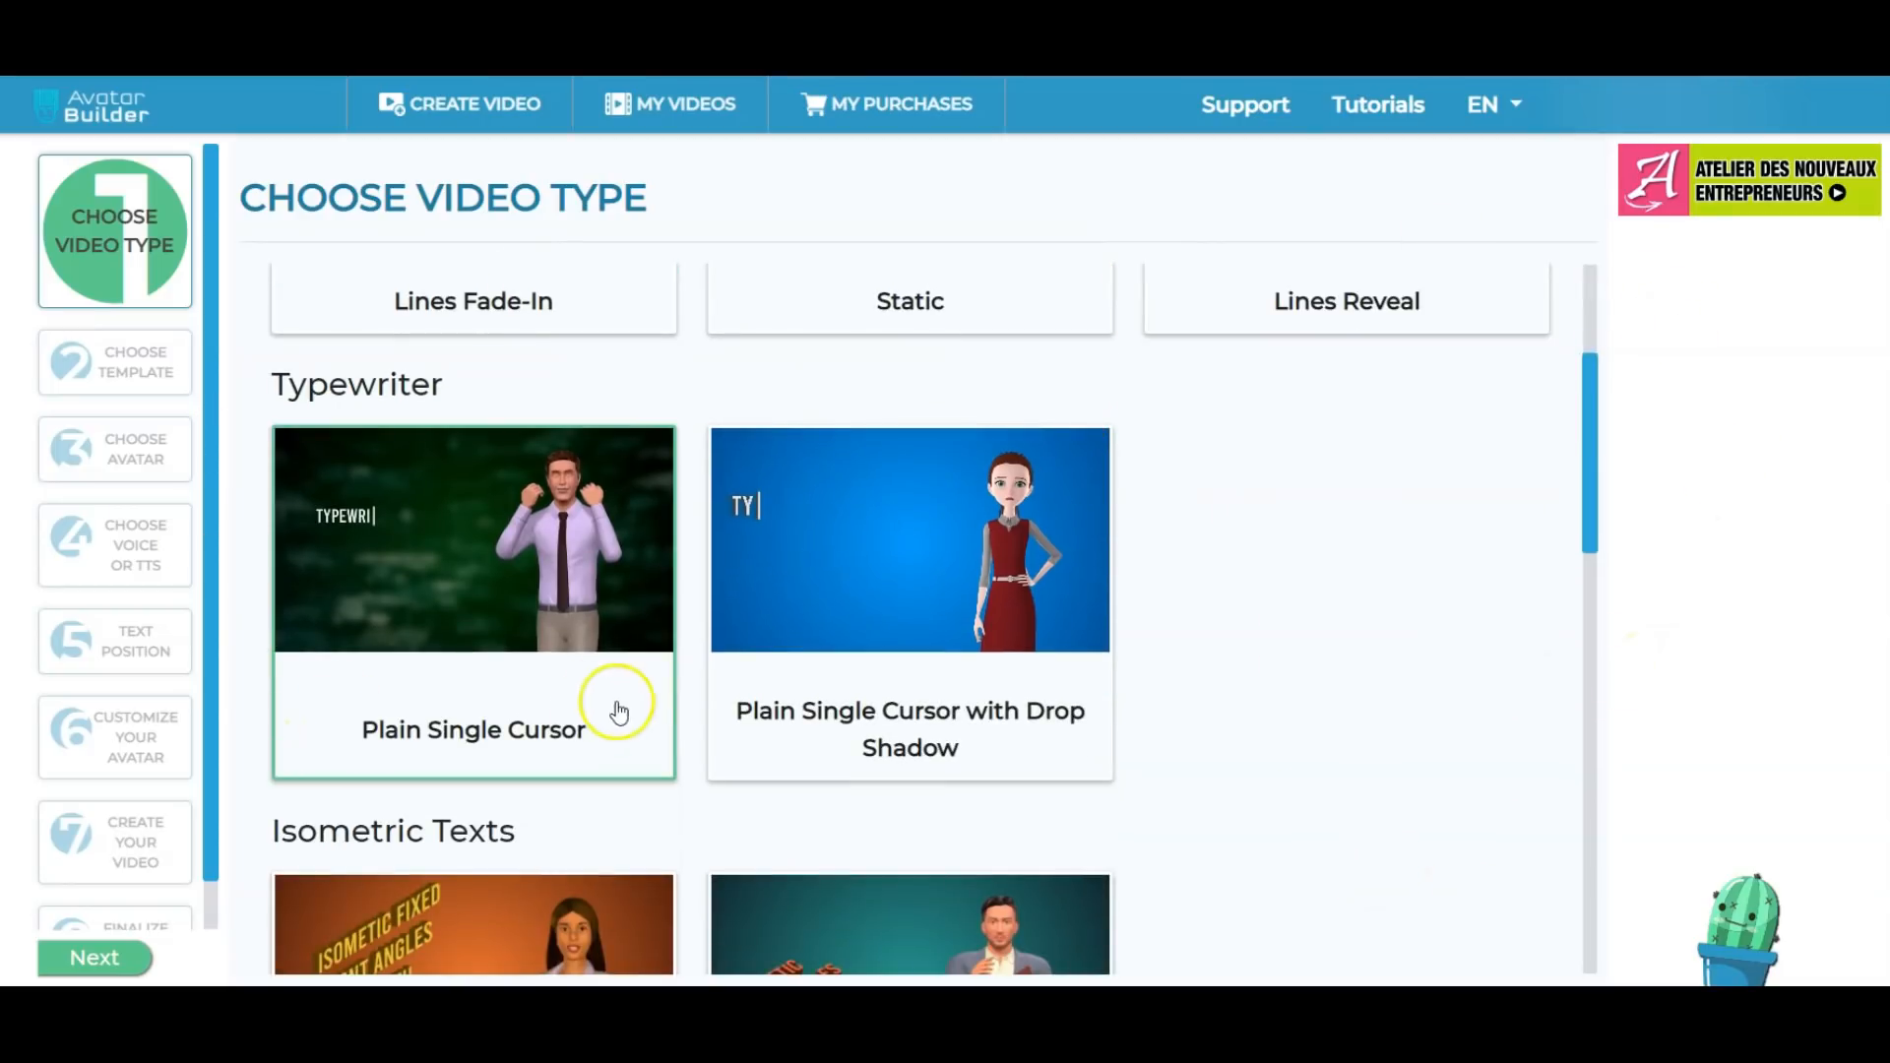
scroll(561, 780, down, 3)
scroll(590, 776, up, 3)
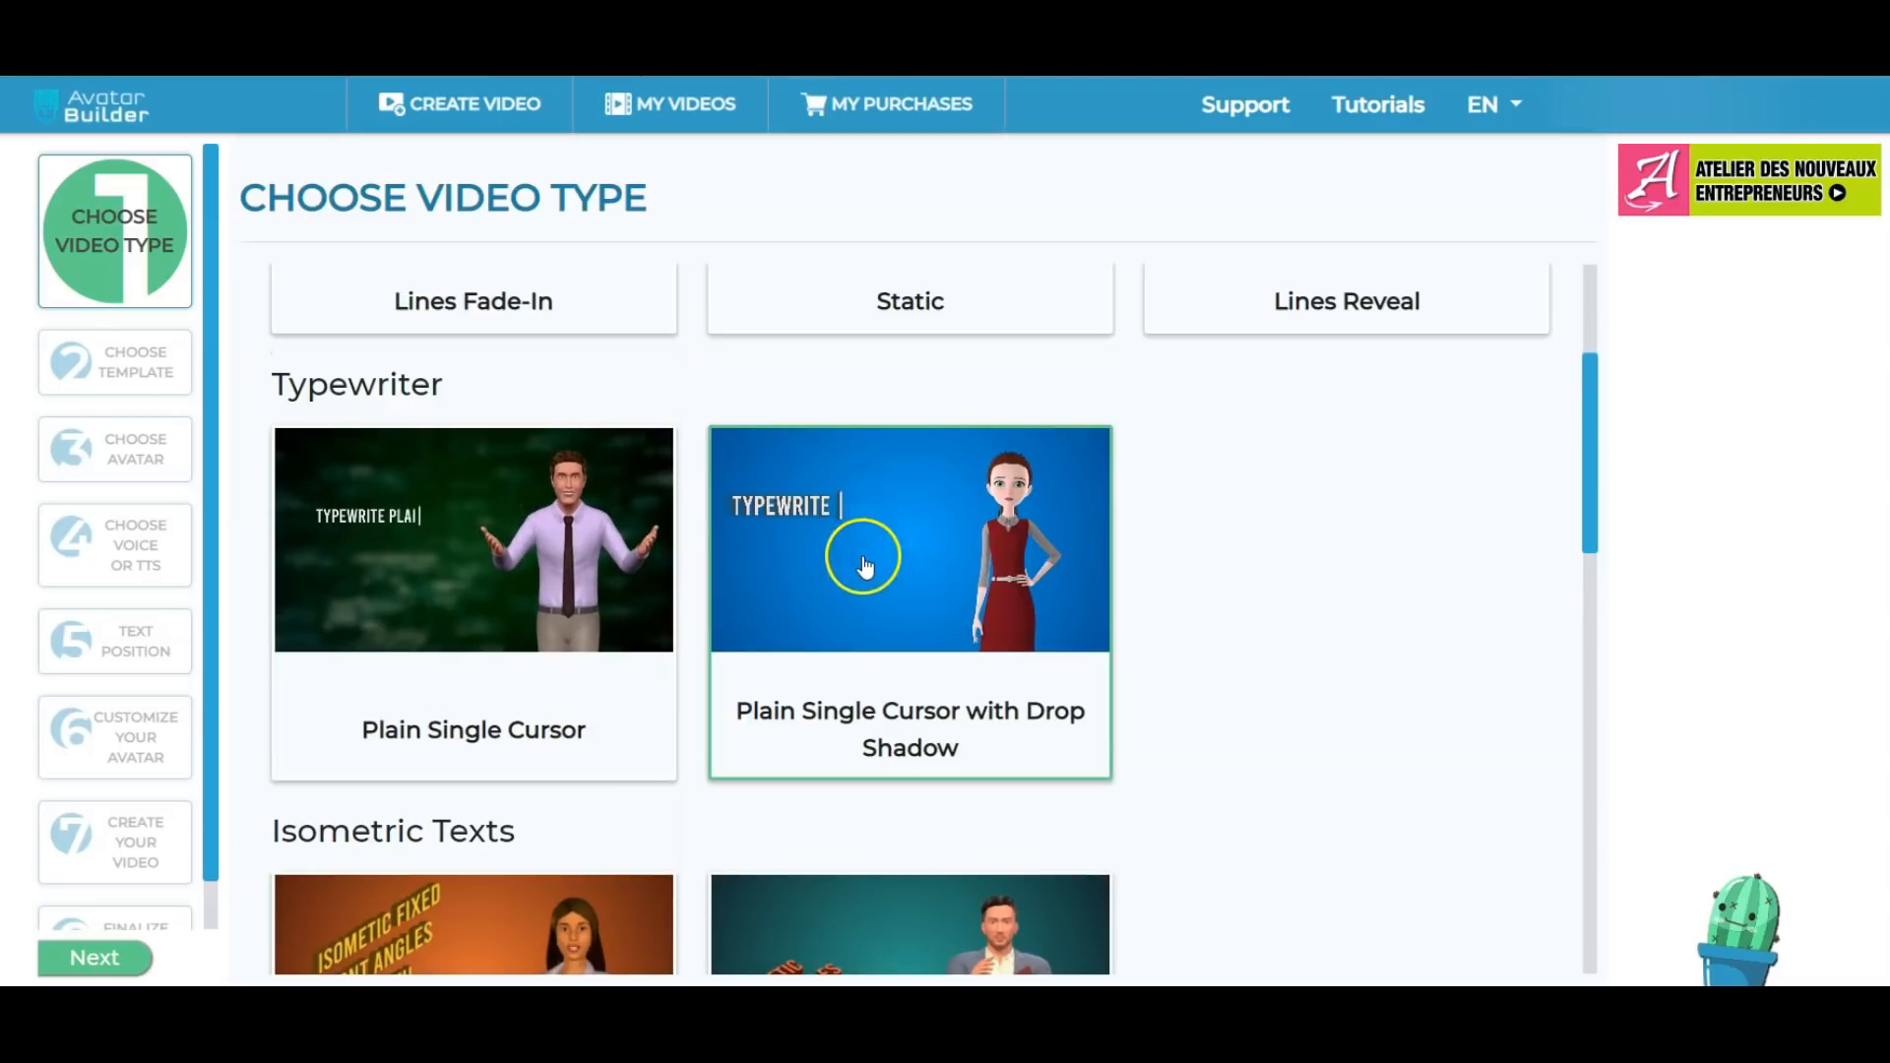
click(942, 557)
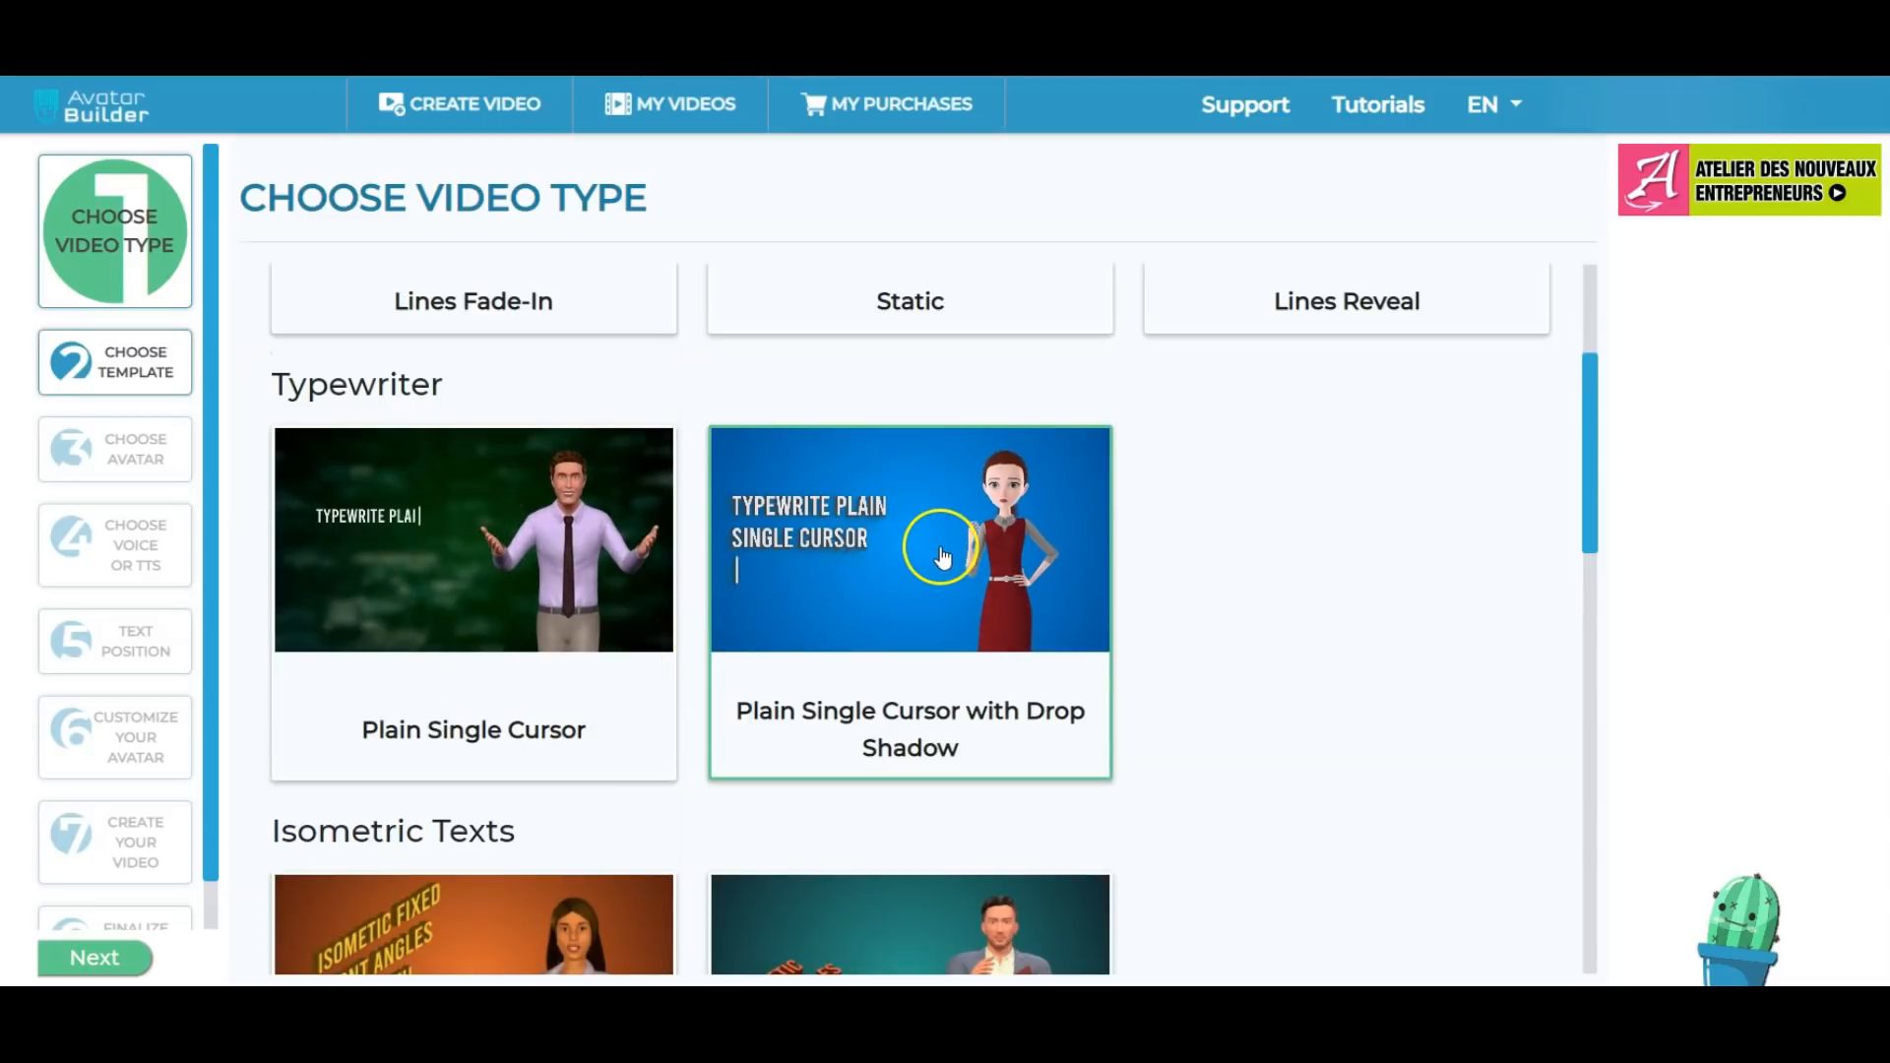
click(95, 961)
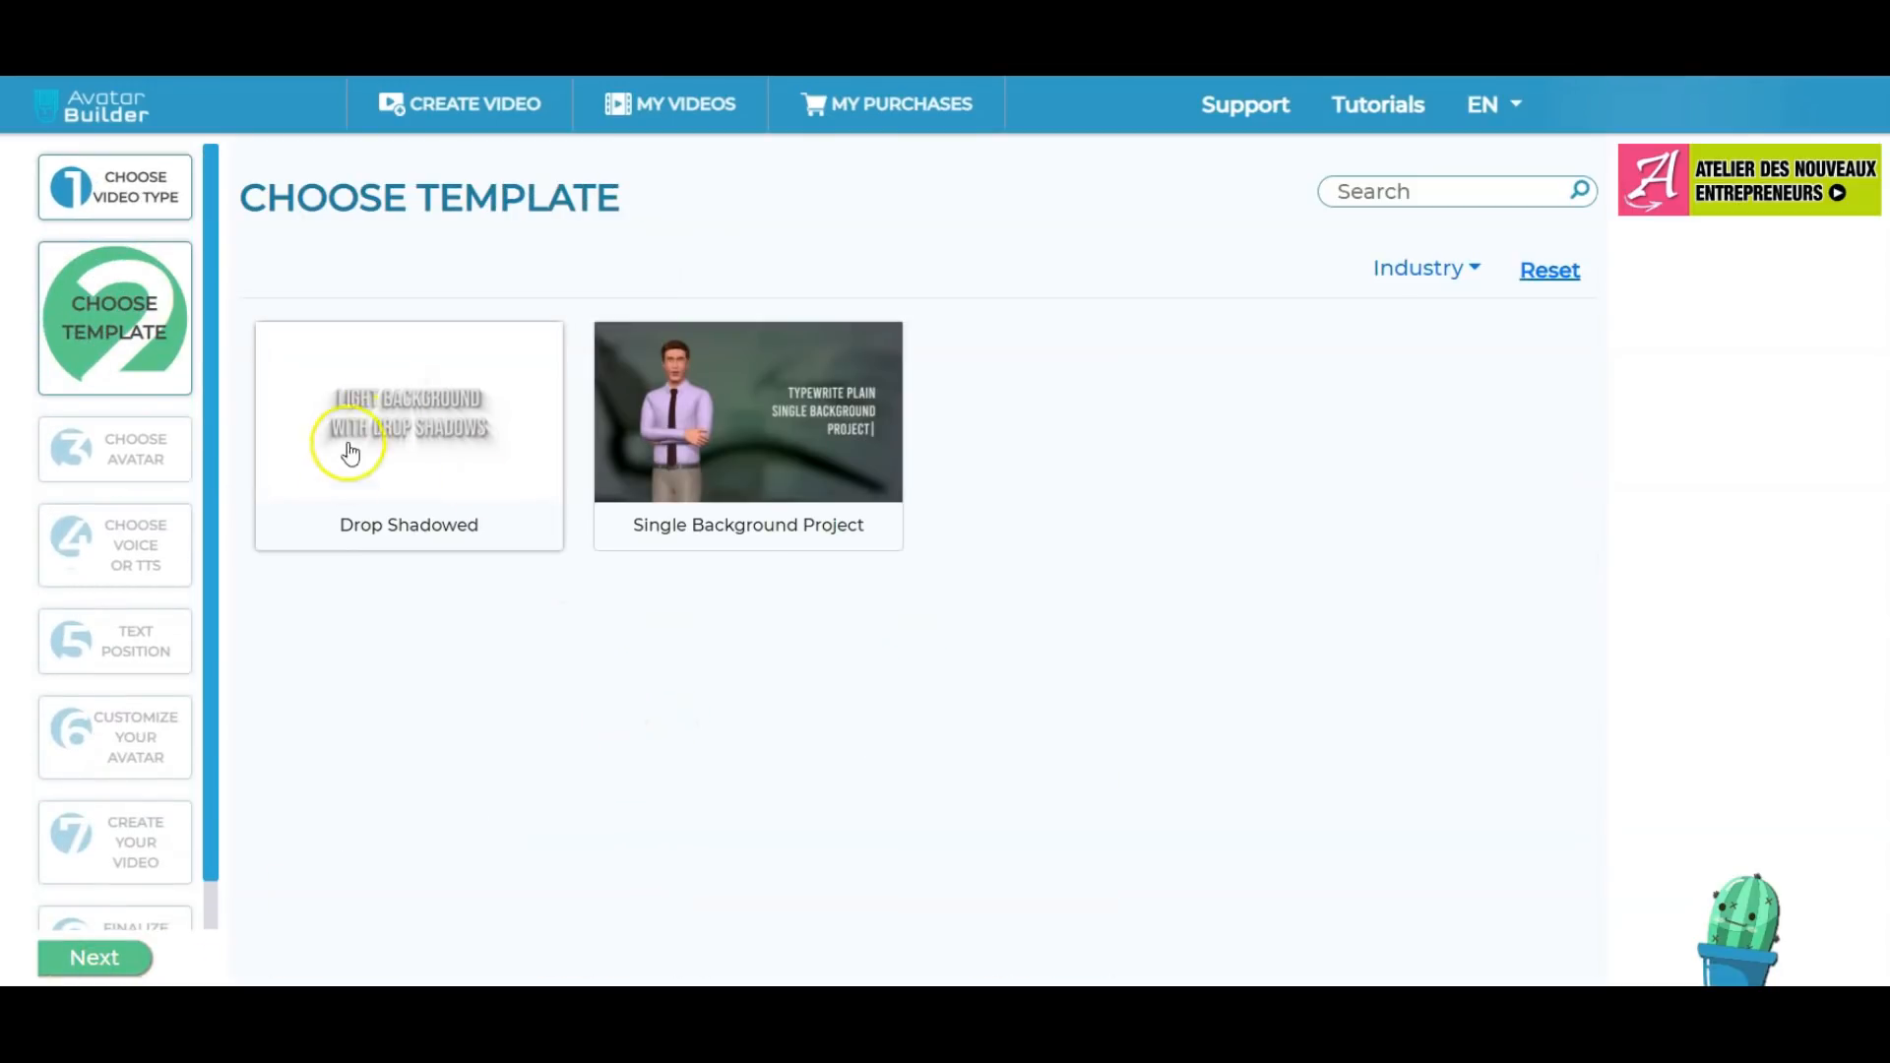
click(741, 443)
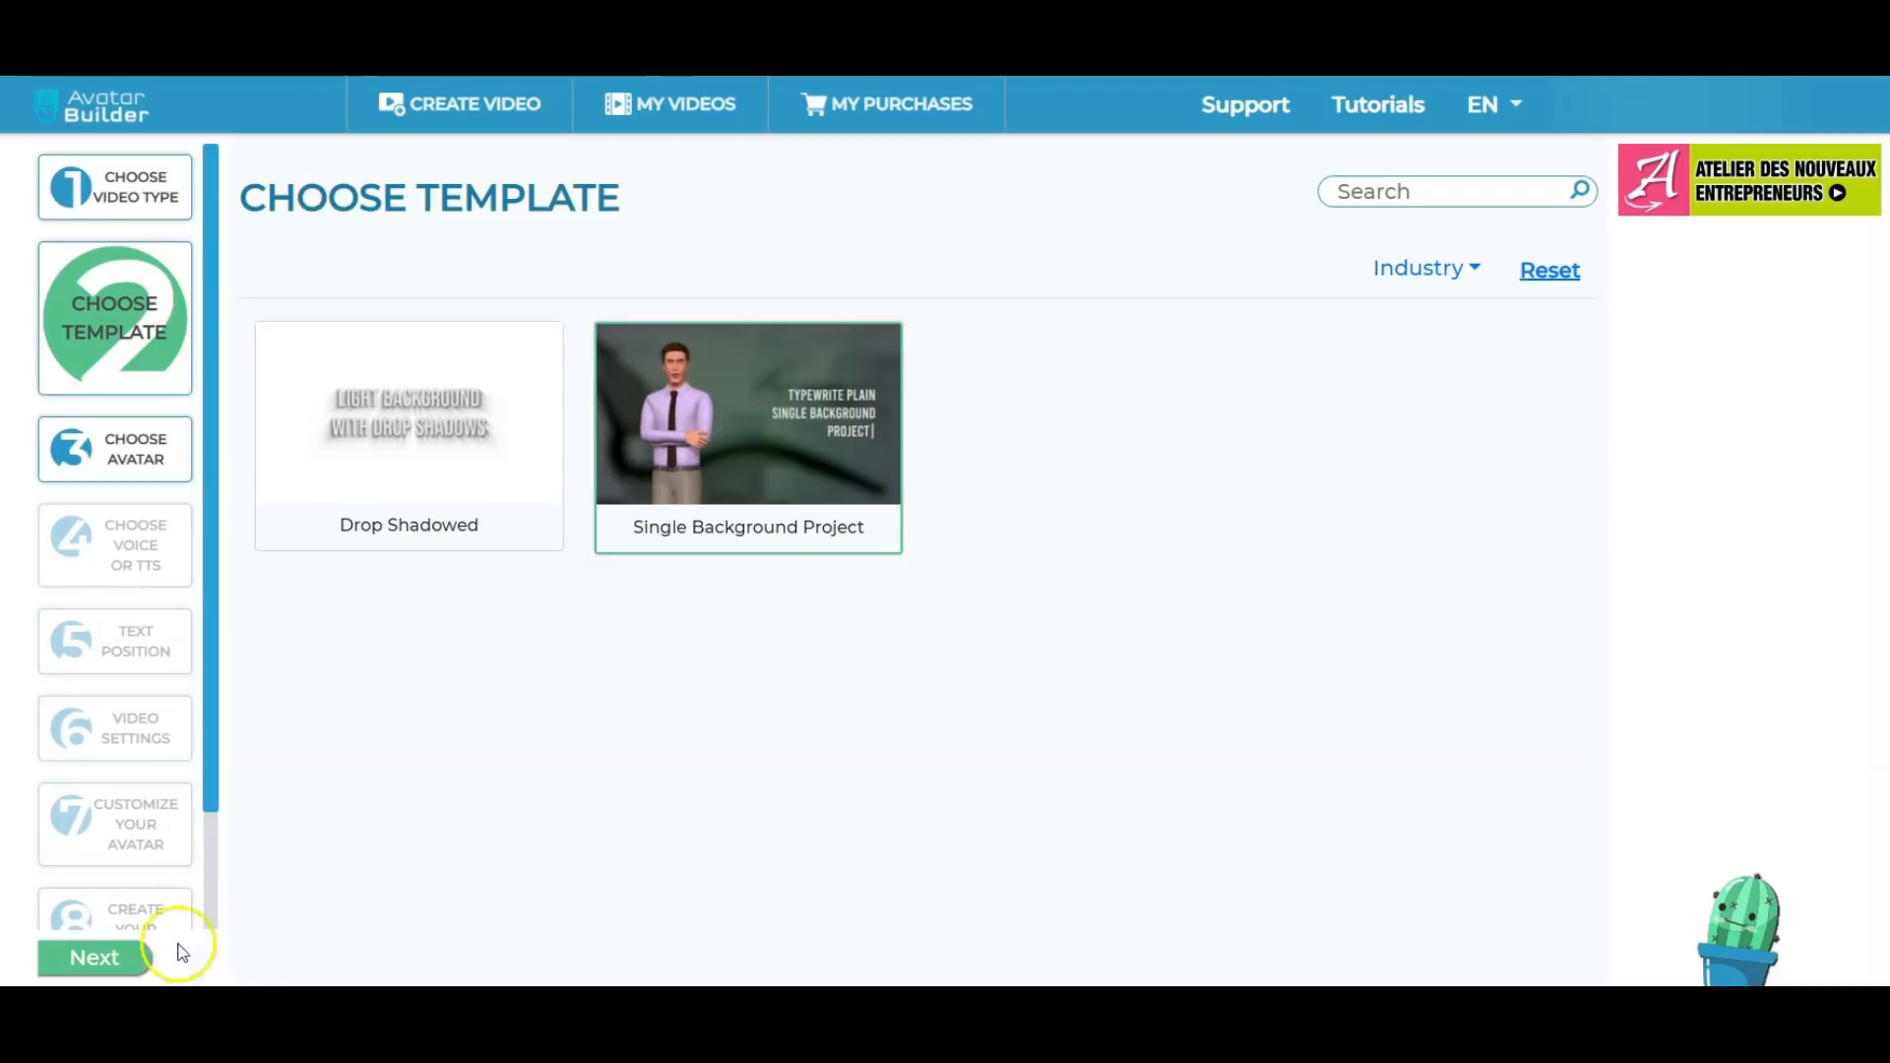
click(89, 958)
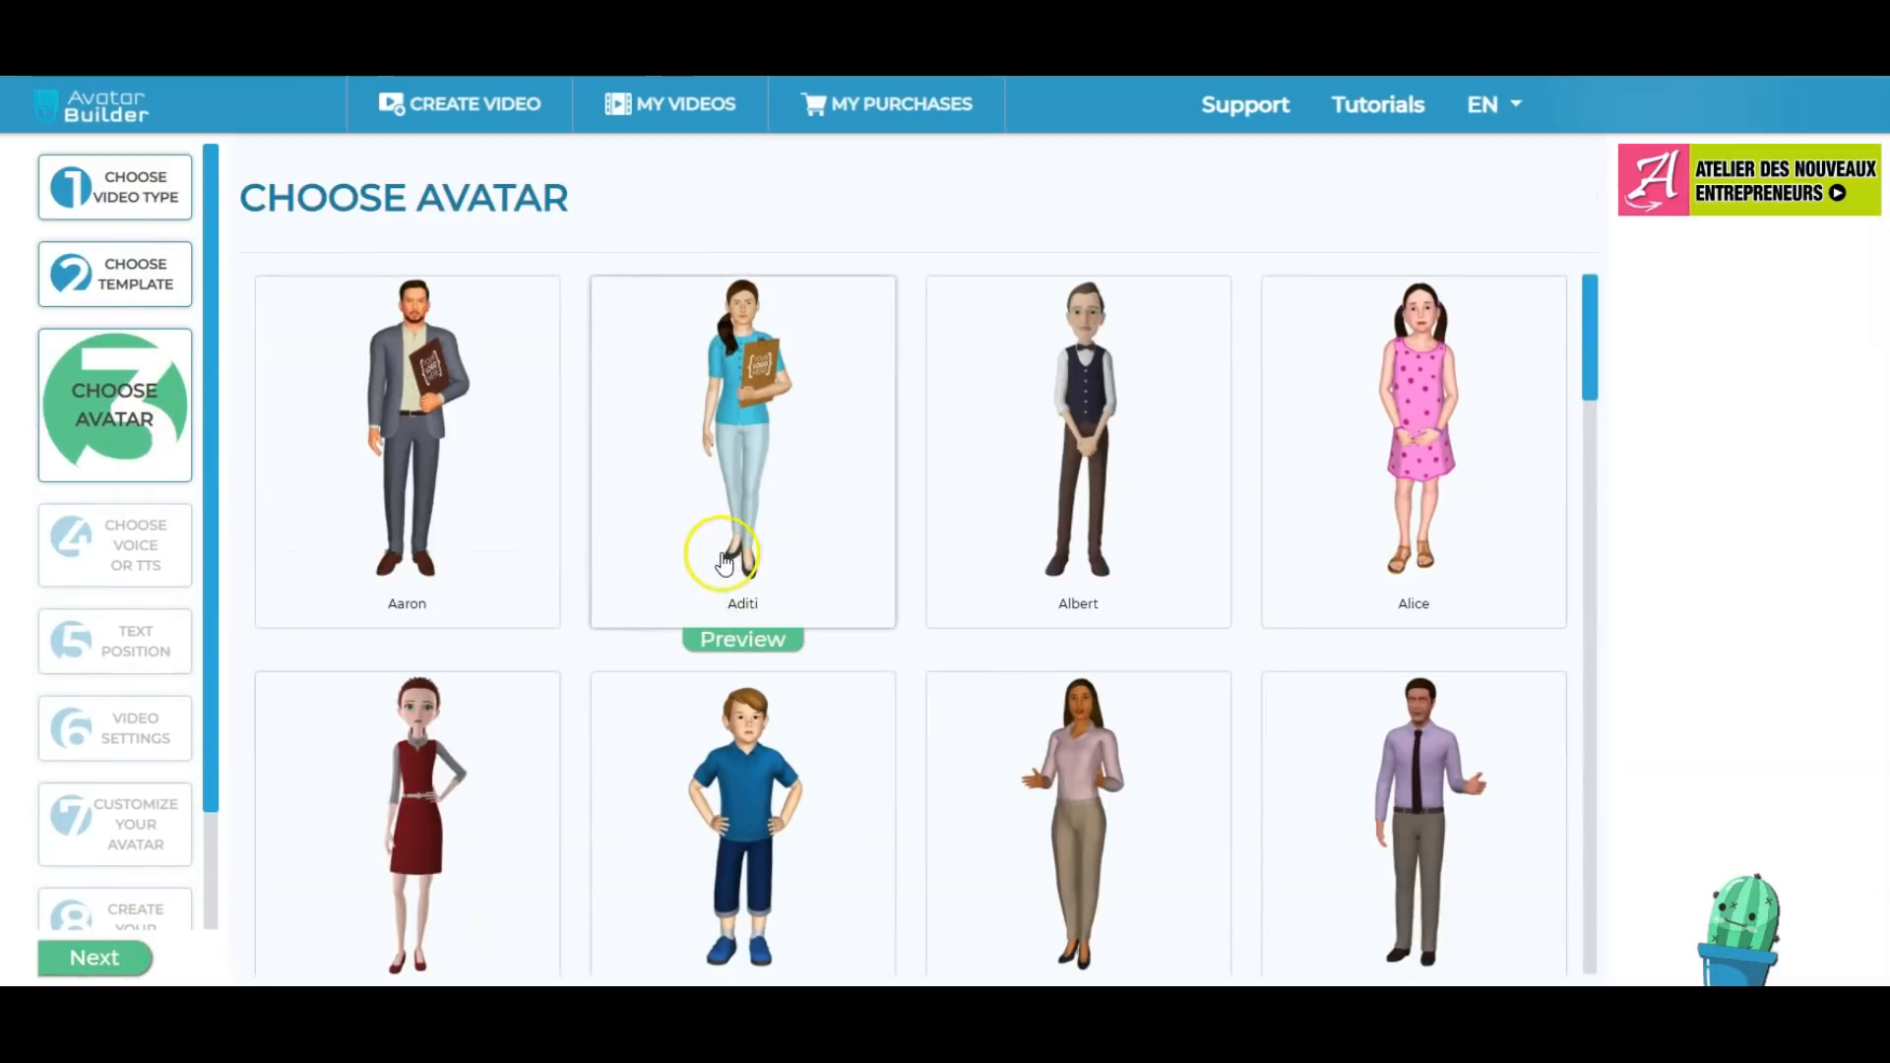
Choose the Hunter avatar from the avatar gallery and continue to the voice settings.
scroll(725, 562, down, 10)
scroll(729, 569, down, 15)
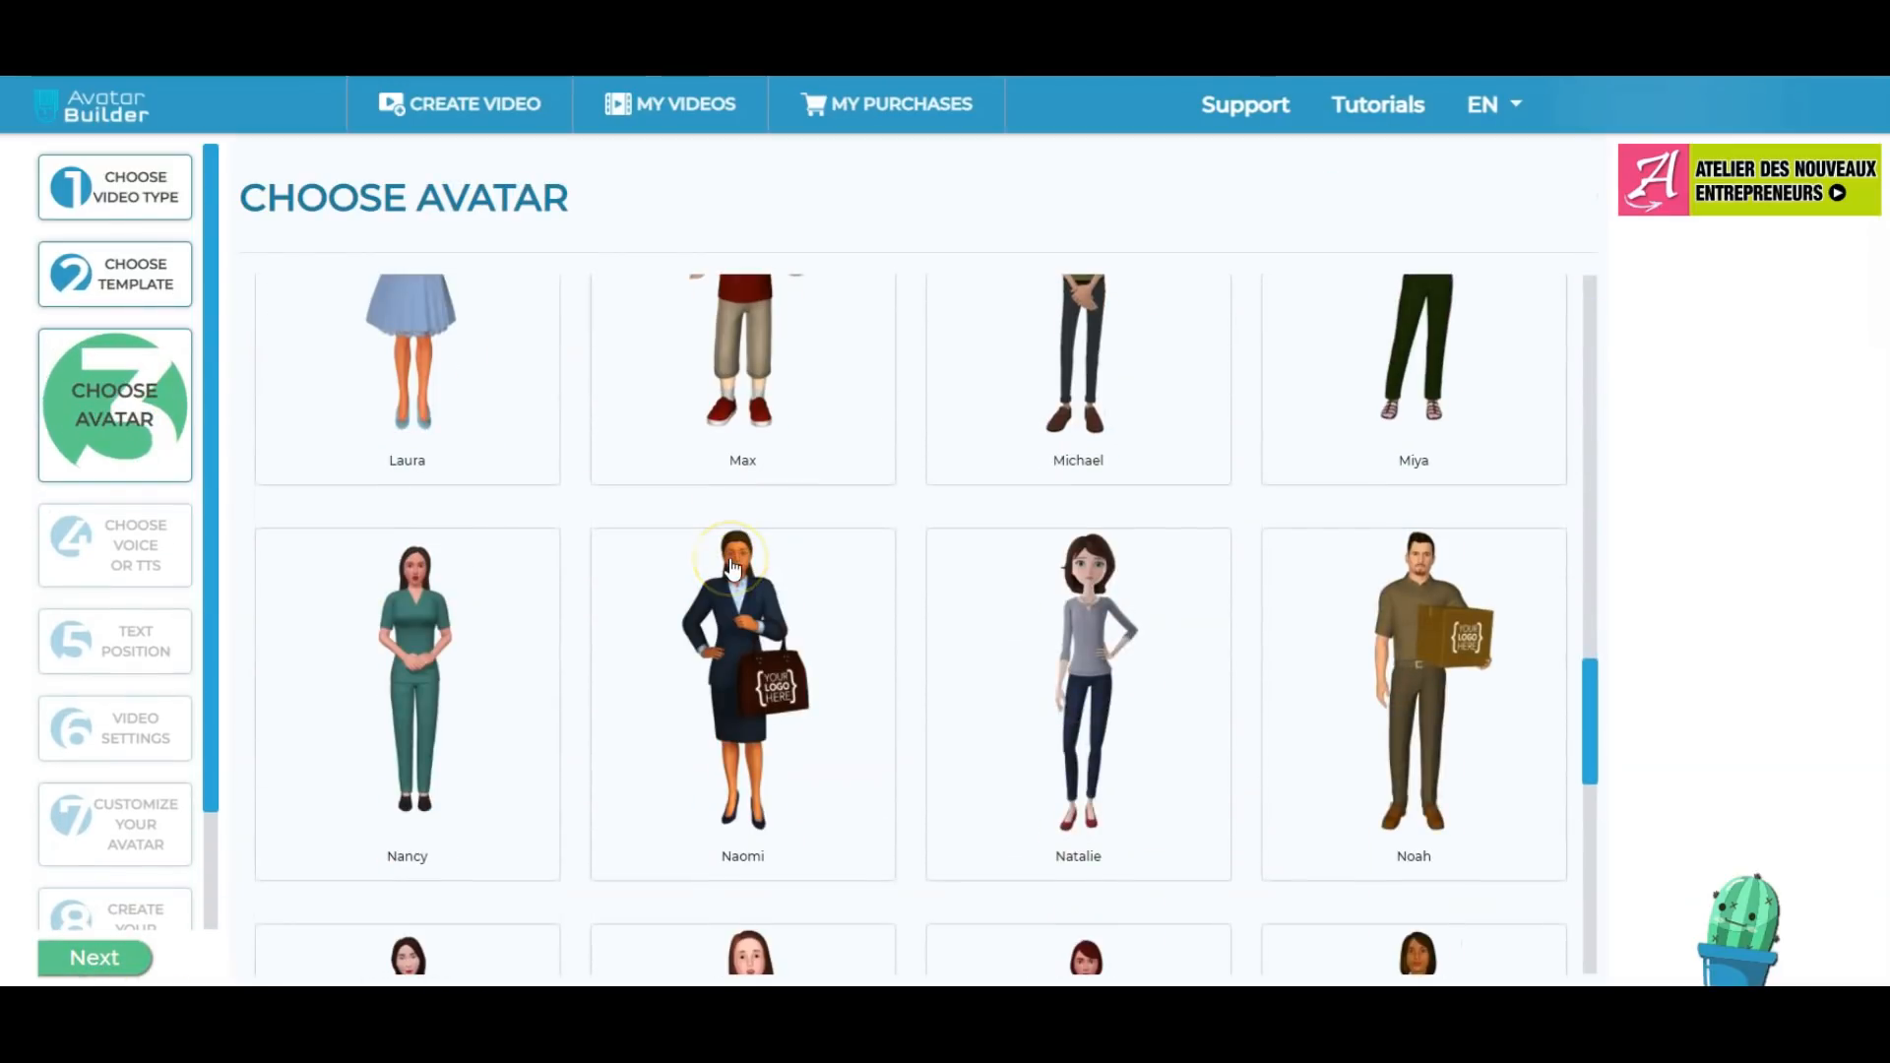
scroll(740, 631, up, 15)
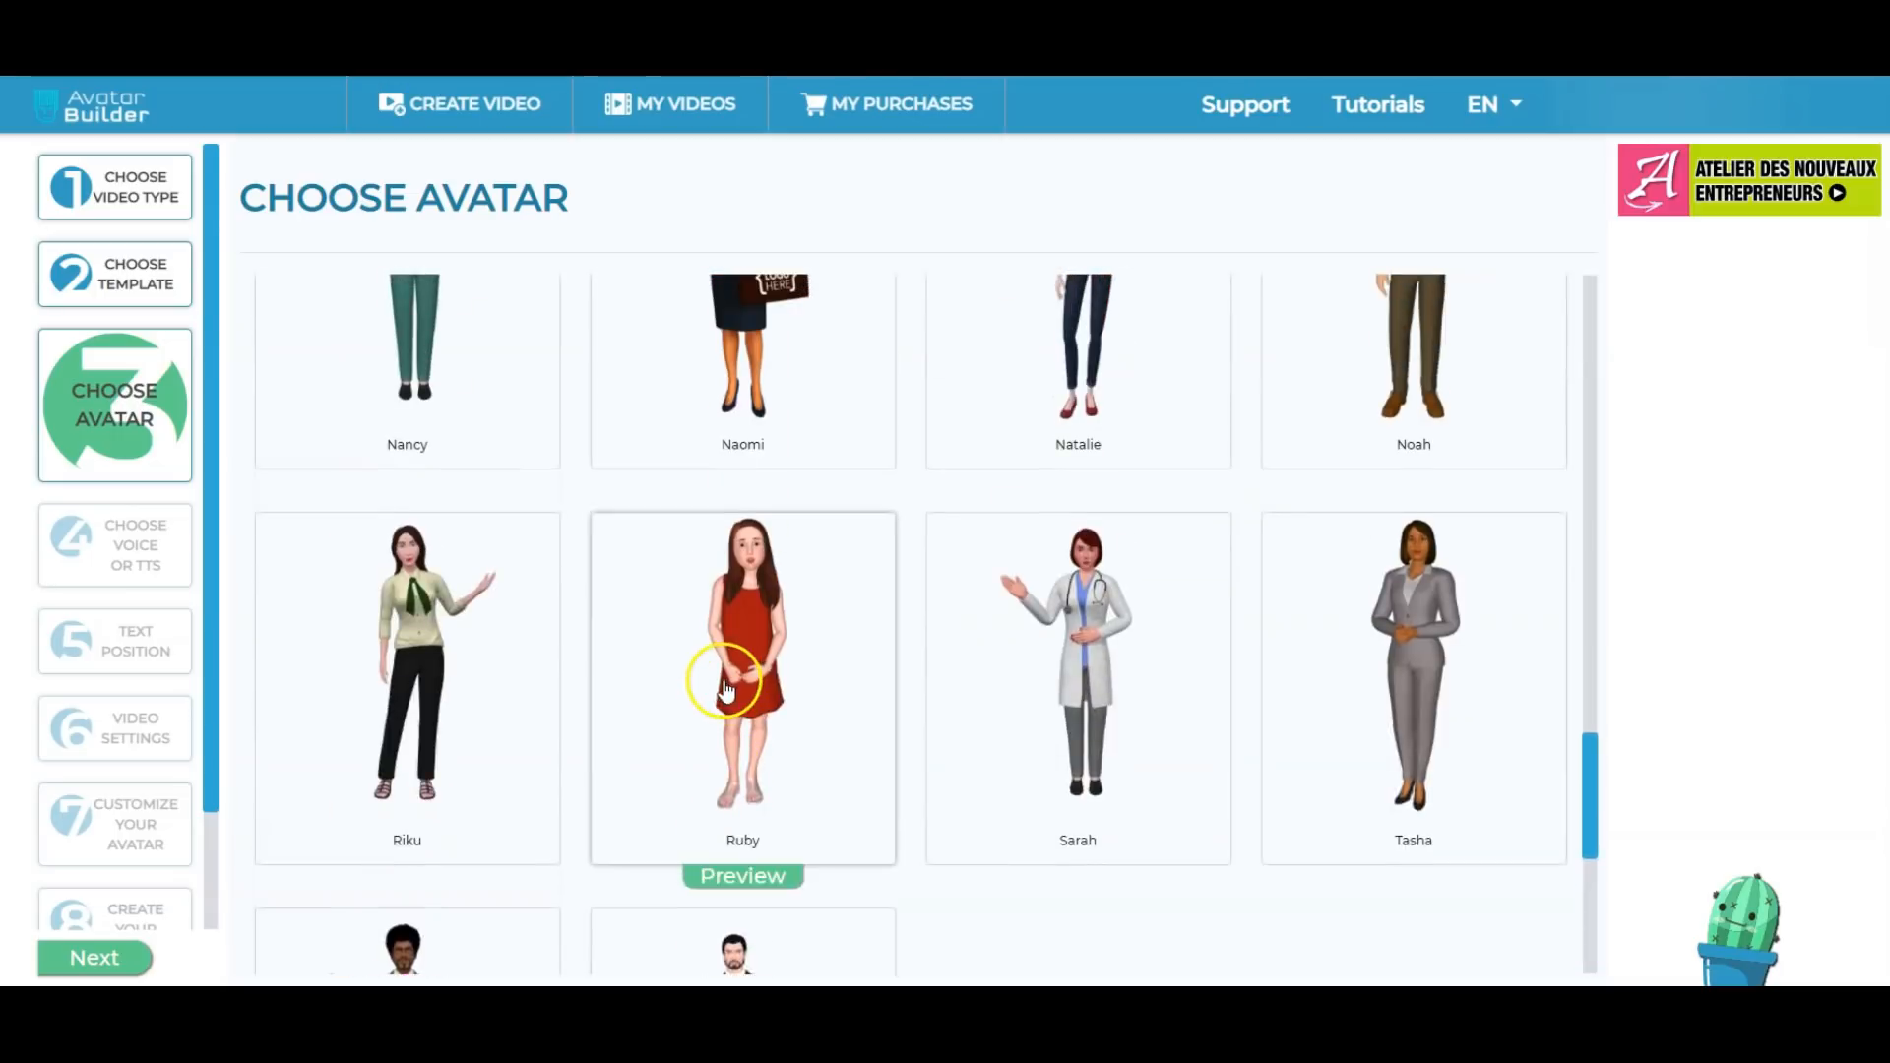
scroll(715, 723, up, 4)
scroll(717, 725, down, 5)
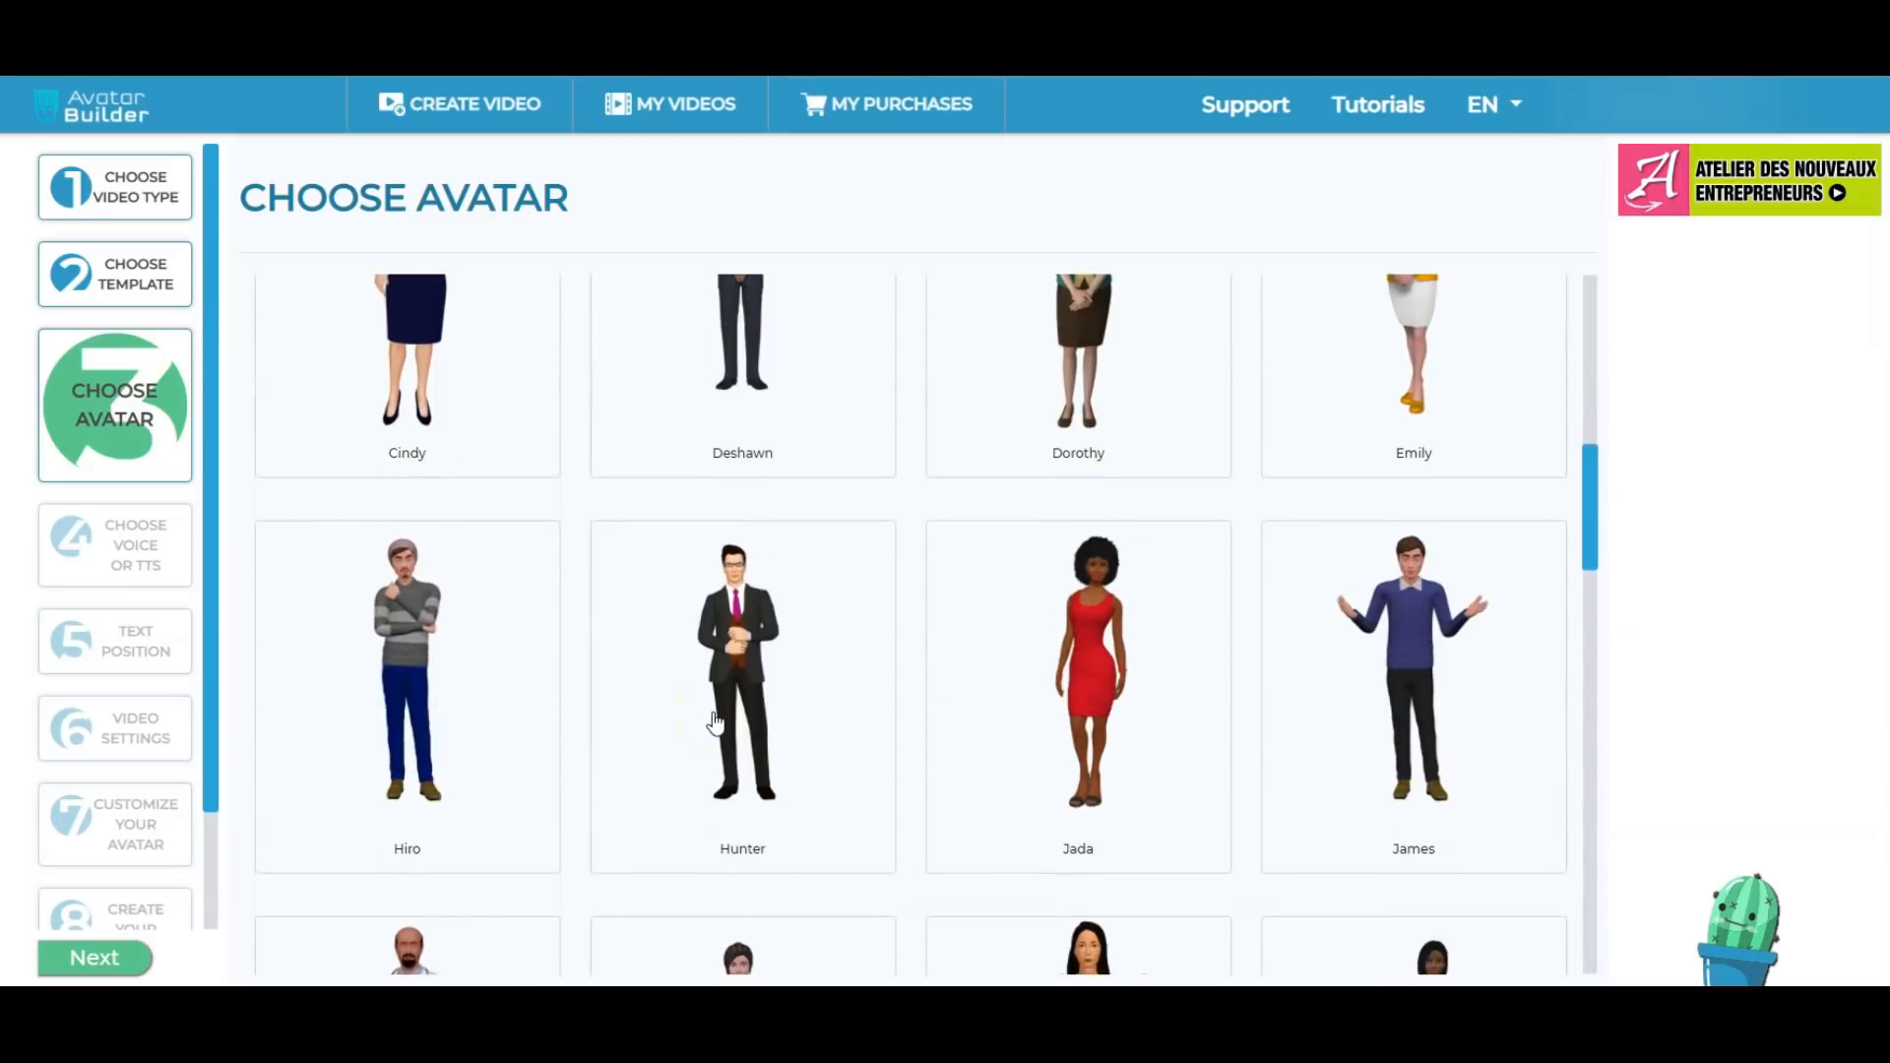
click(782, 384)
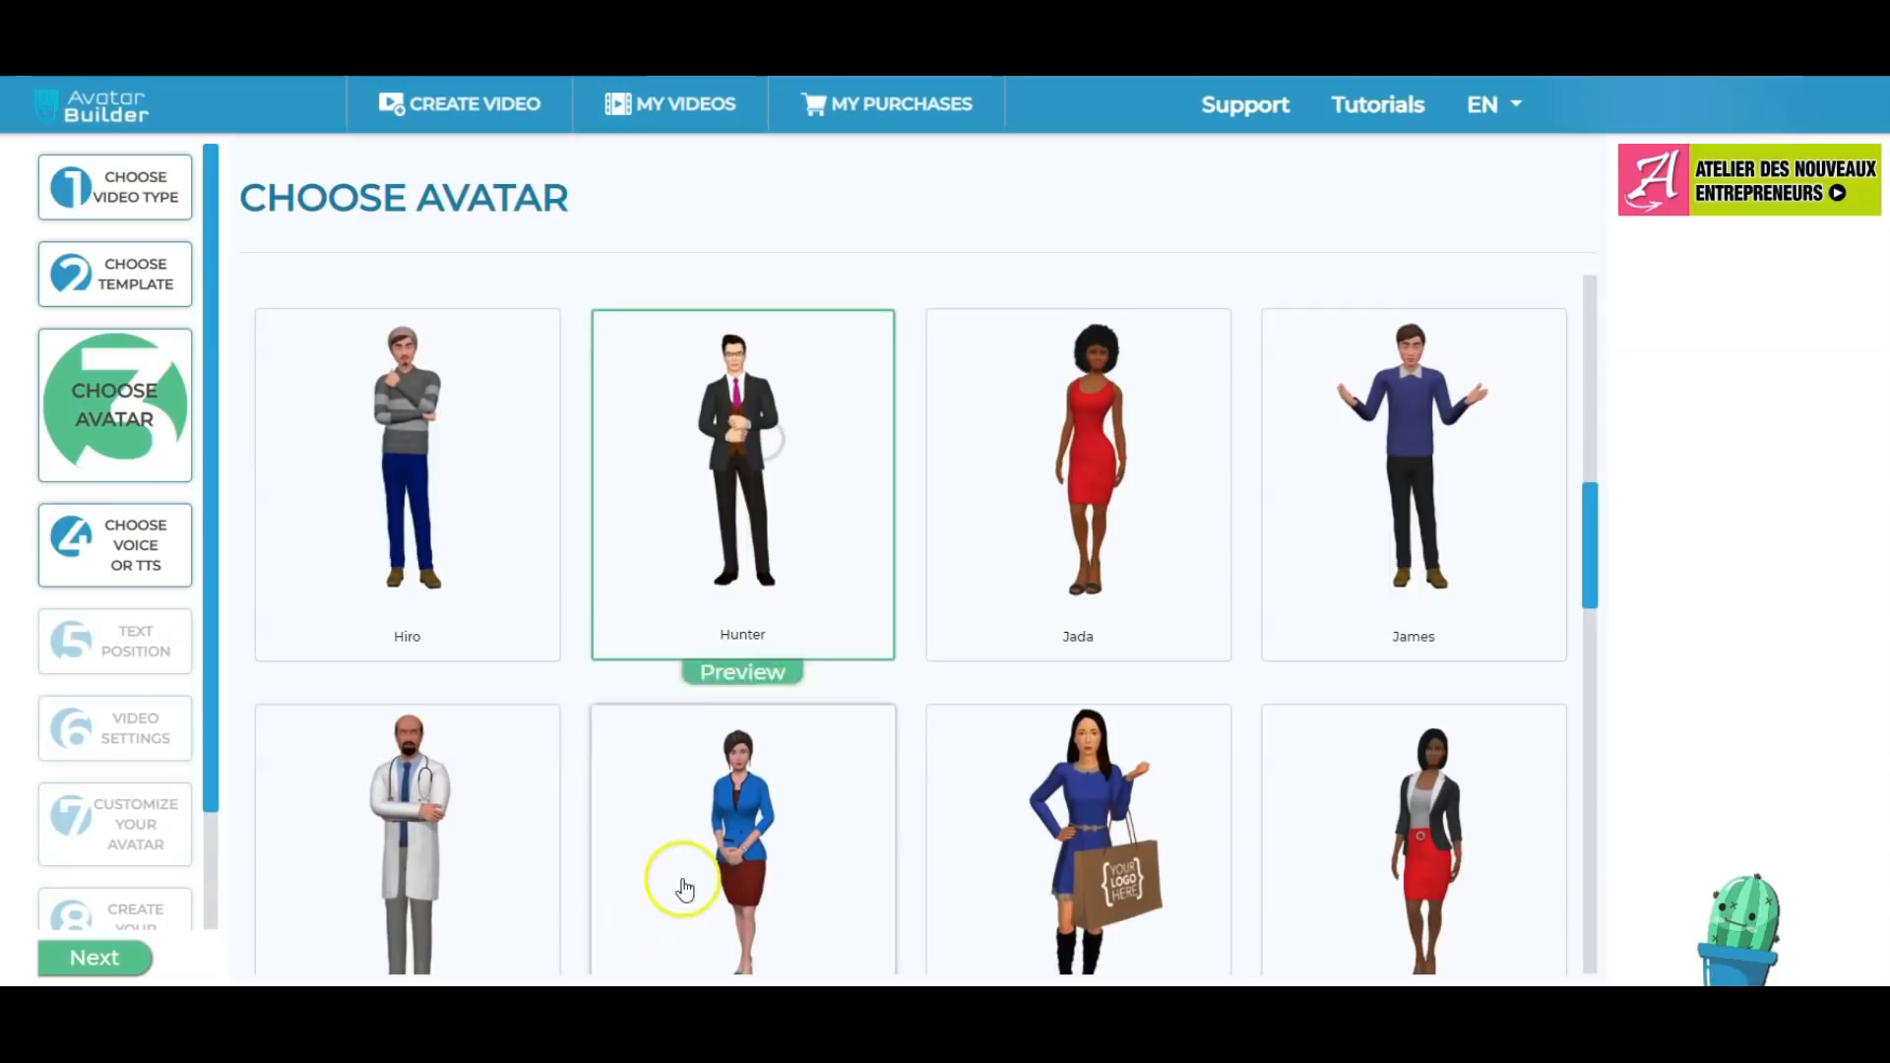
click(91, 963)
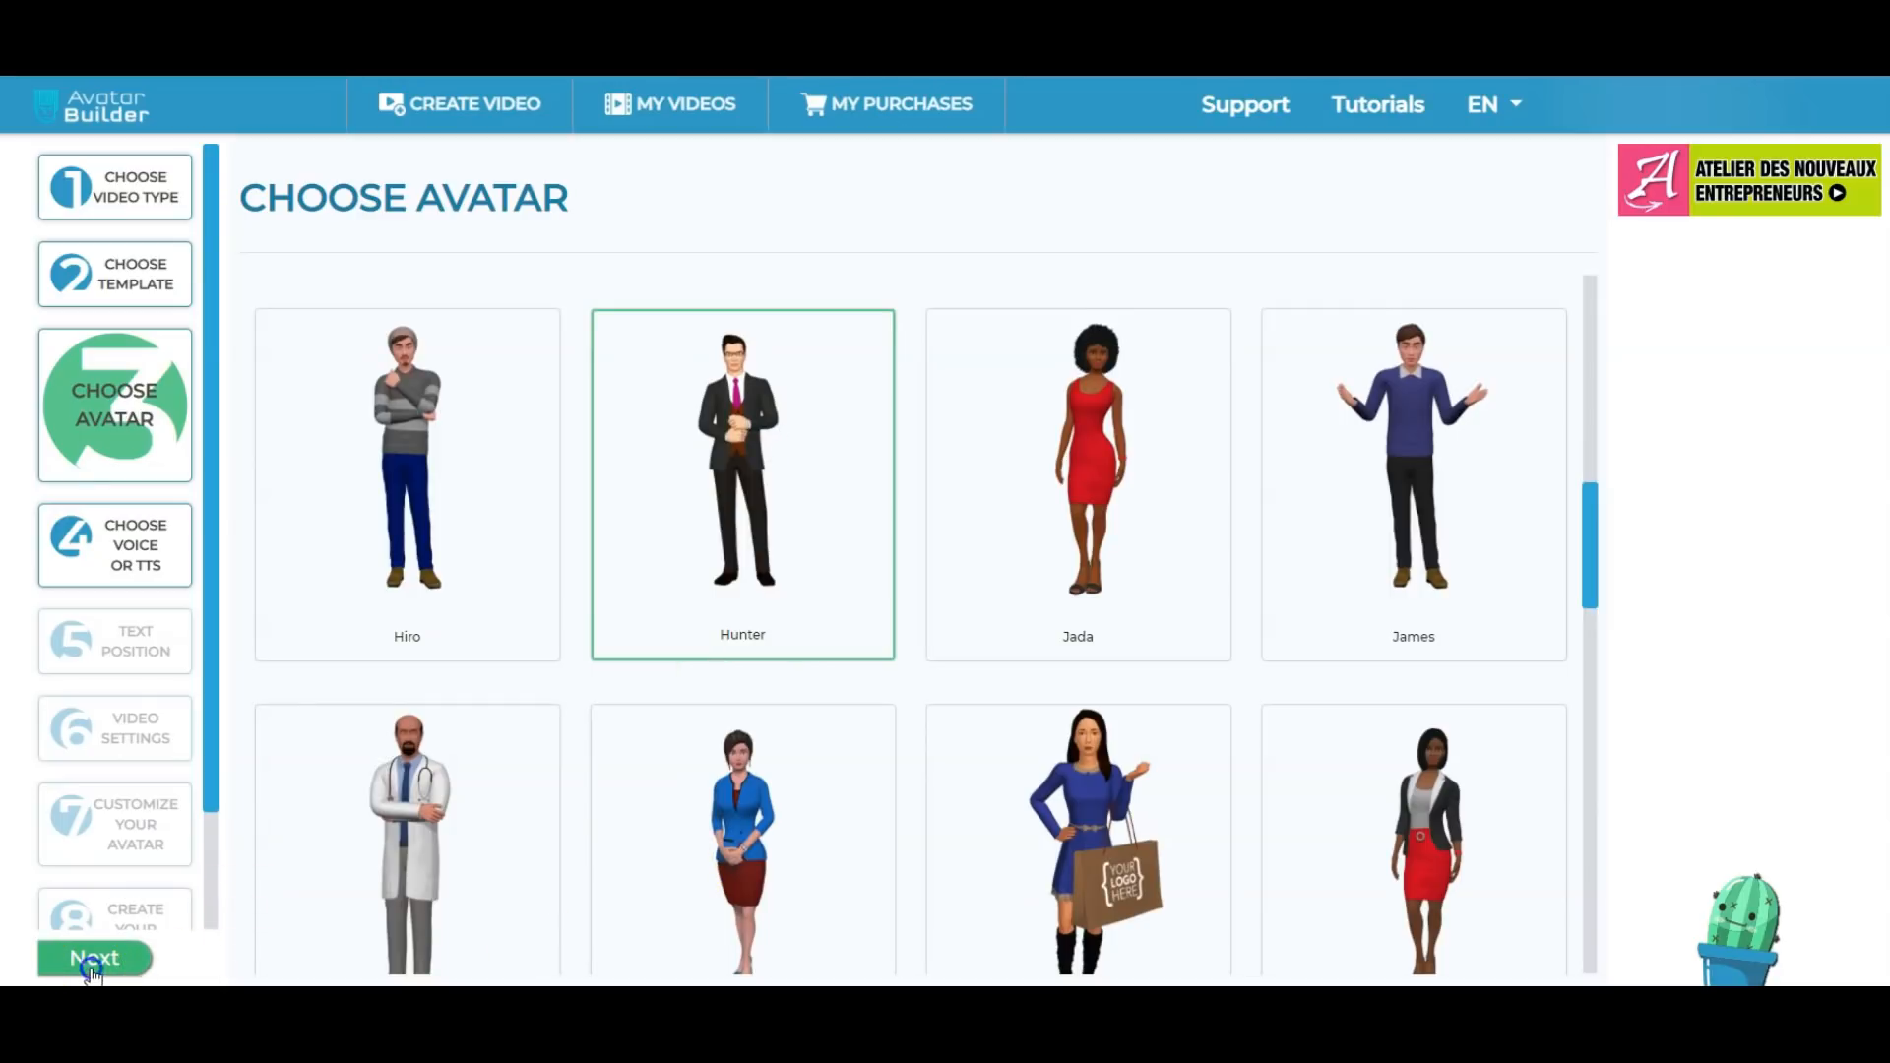
Translate the page into French and set the text-to-speech language to français.
right_click(1084, 455)
click(1181, 681)
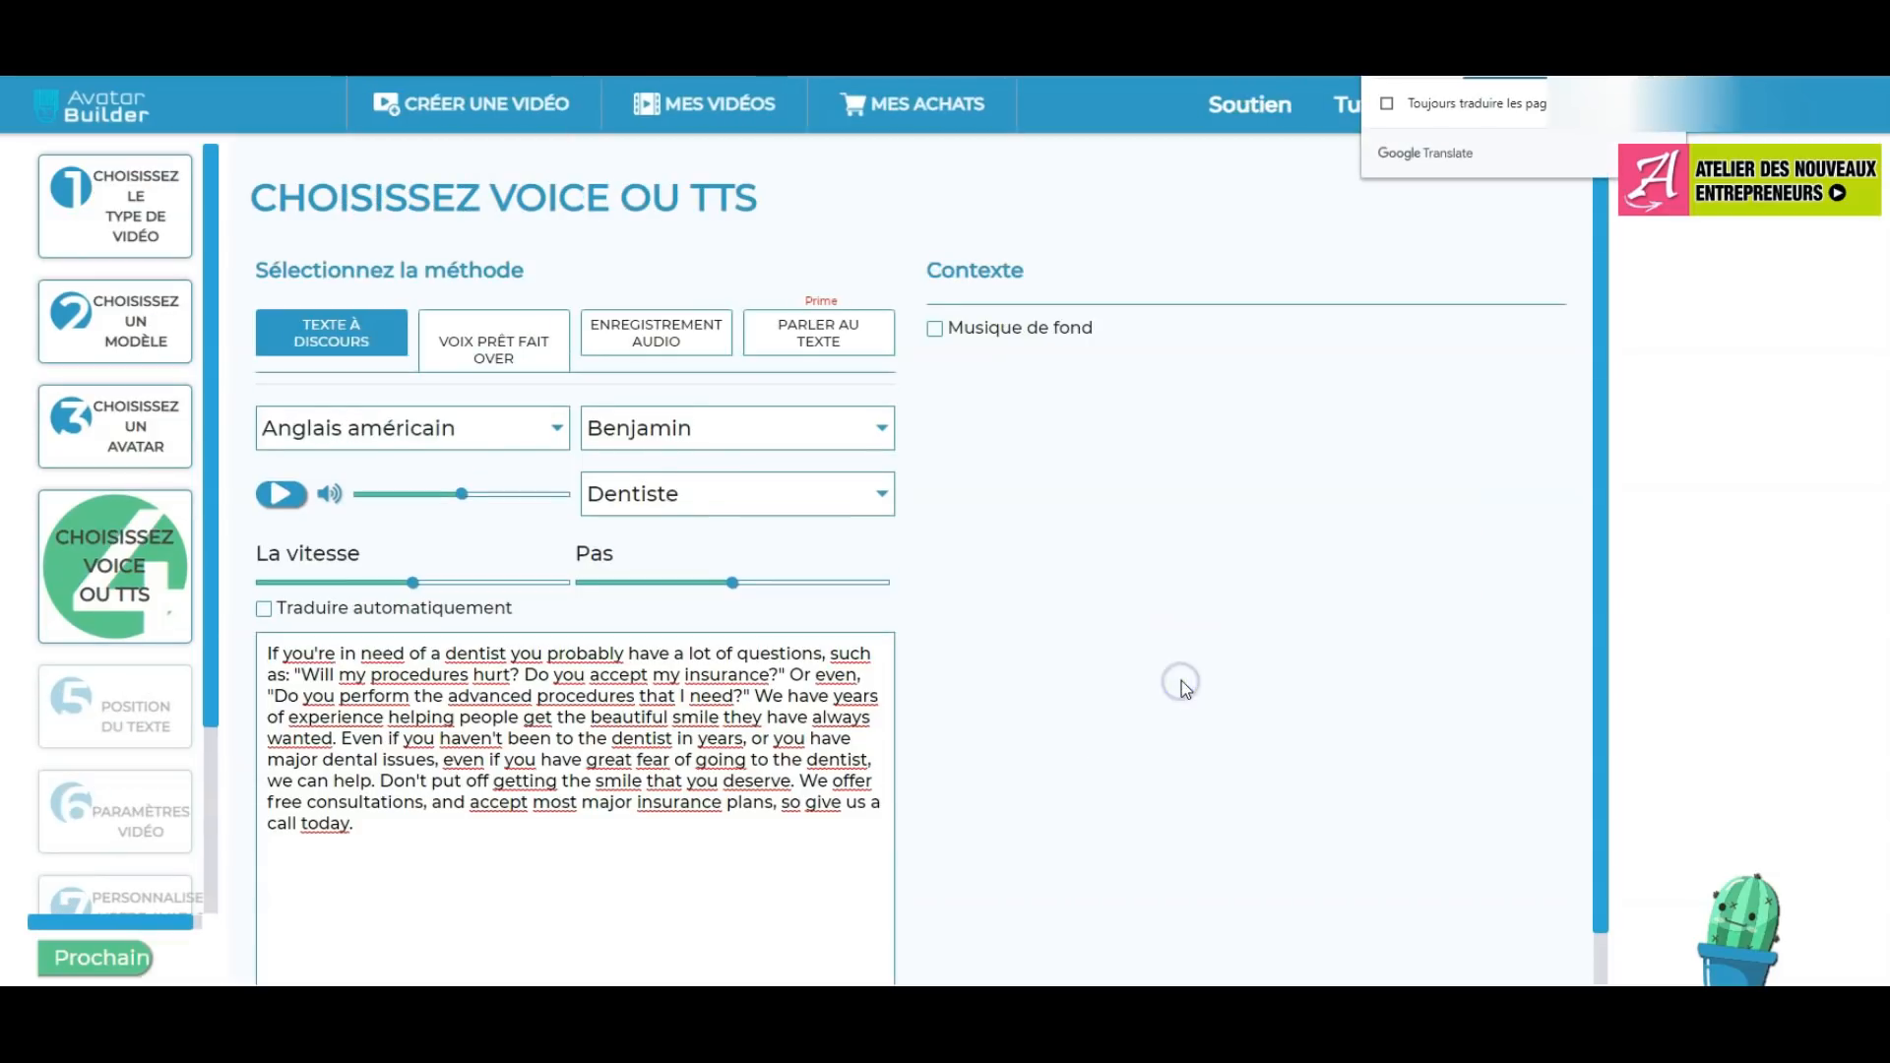
drag(371, 831, 258, 645)
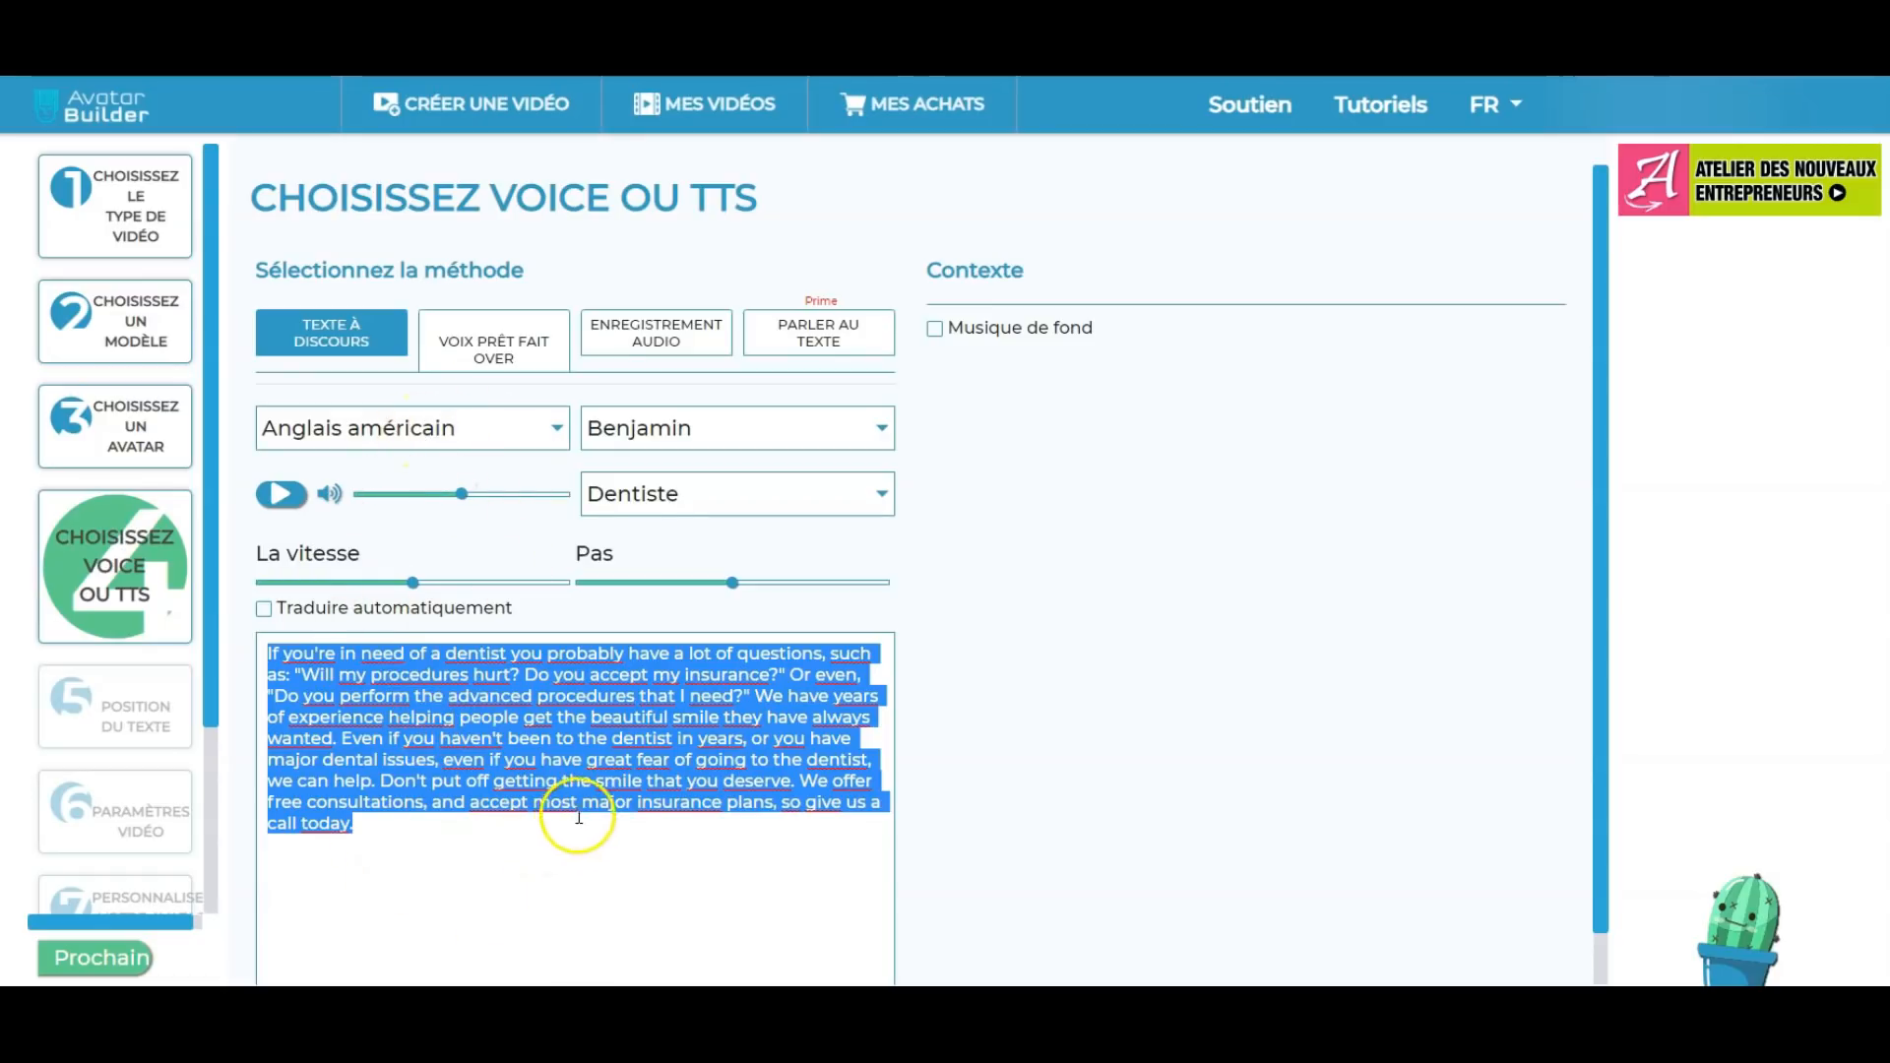
click(442, 438)
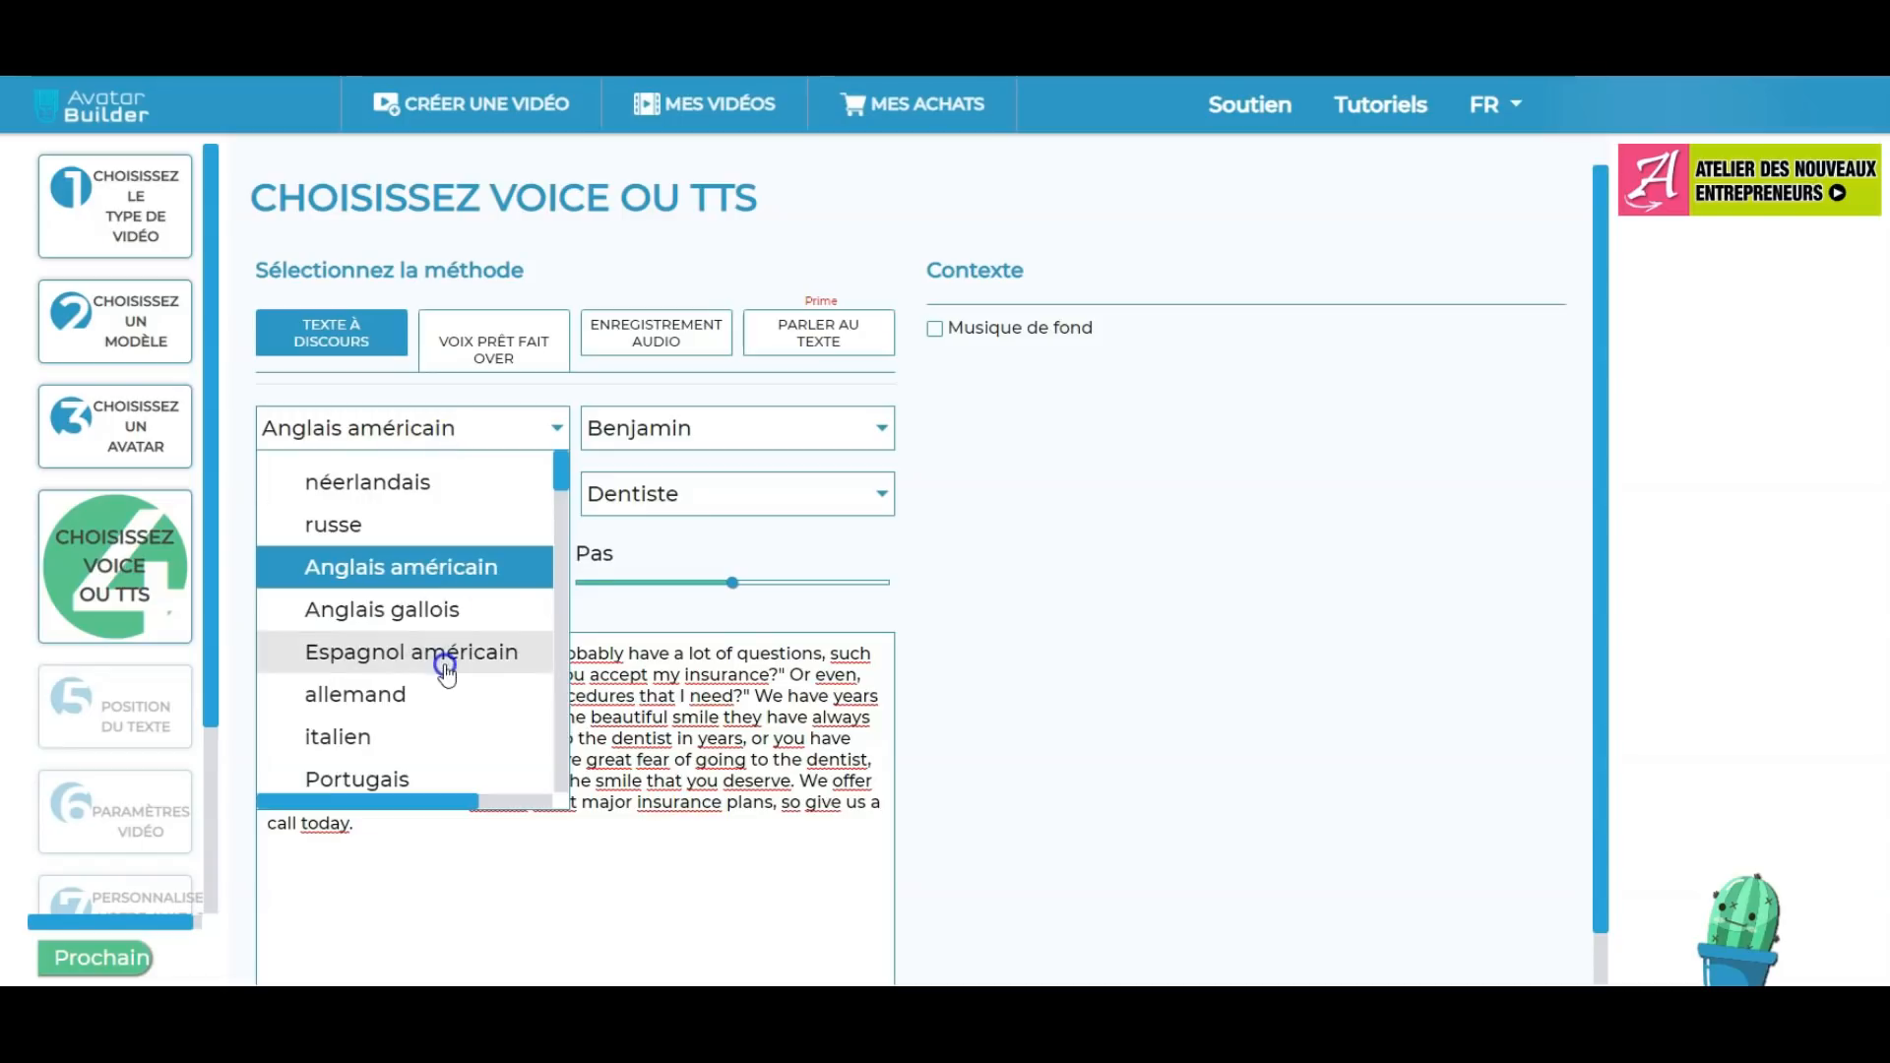
drag(564, 471, 561, 576)
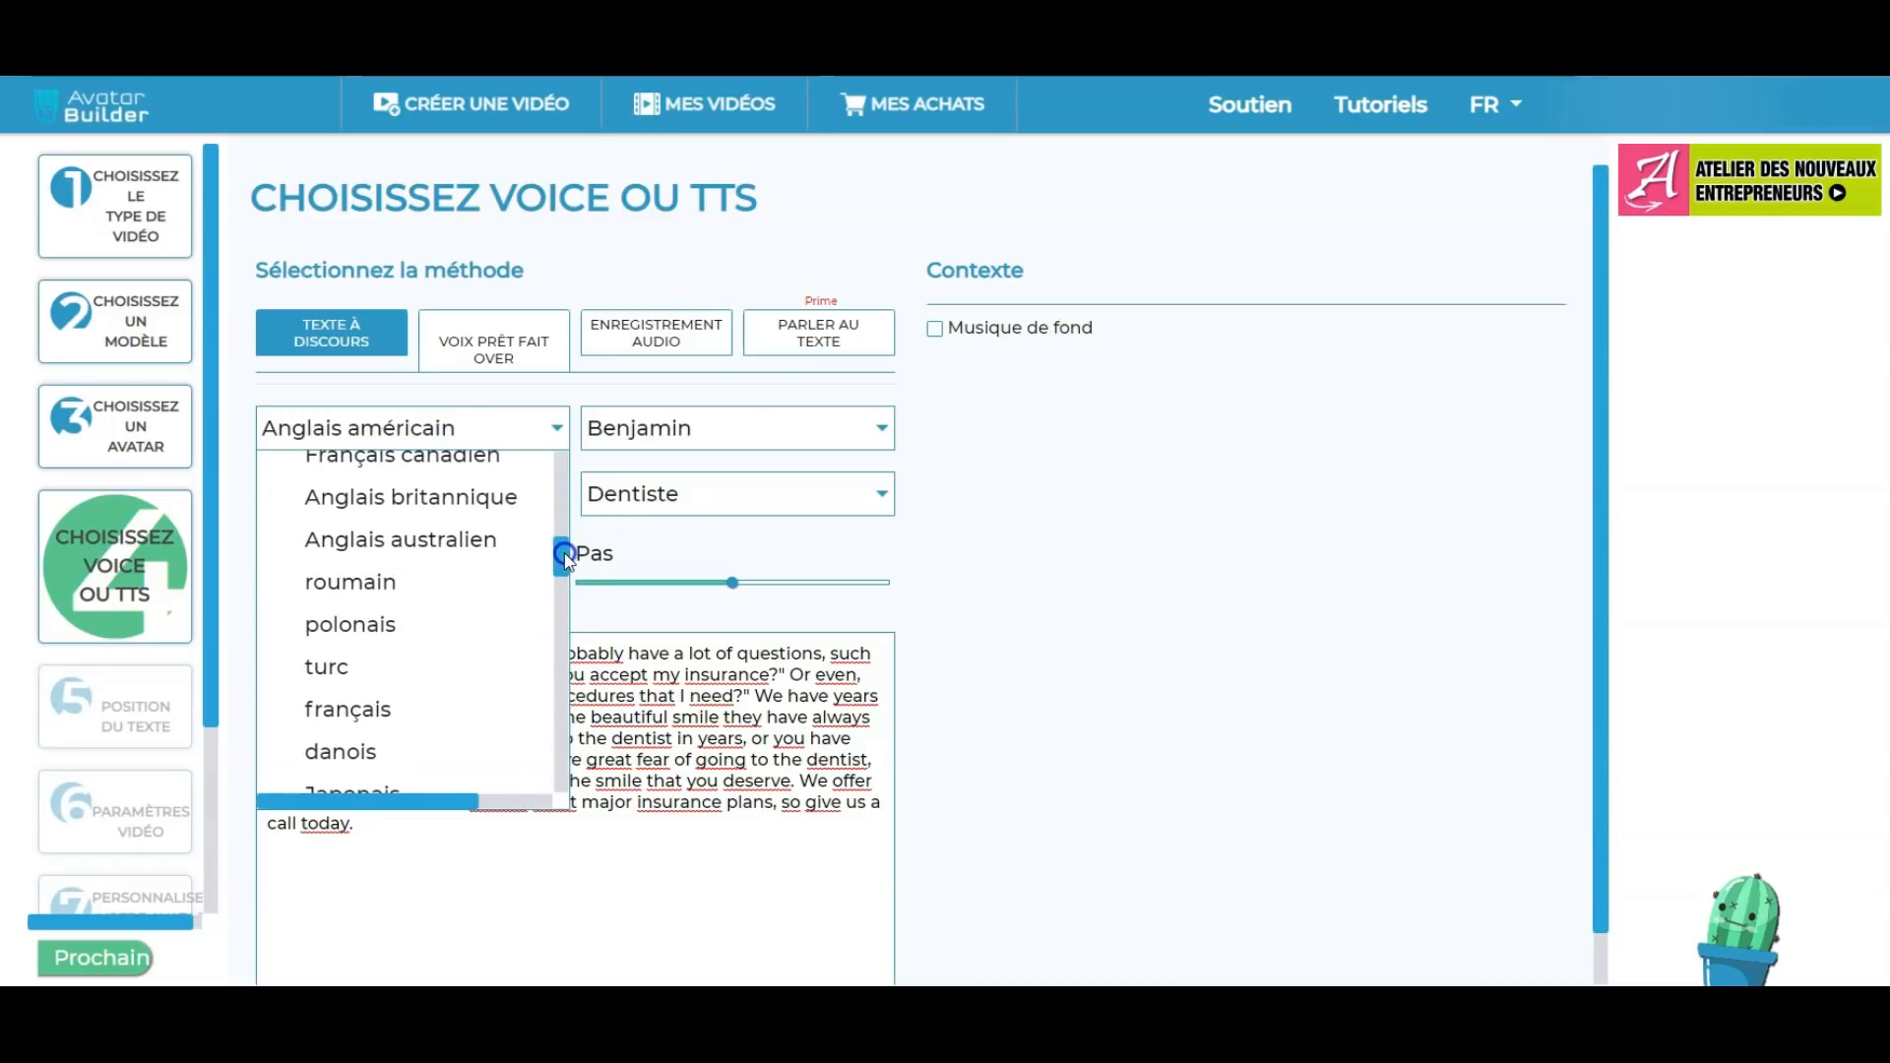
click(410, 716)
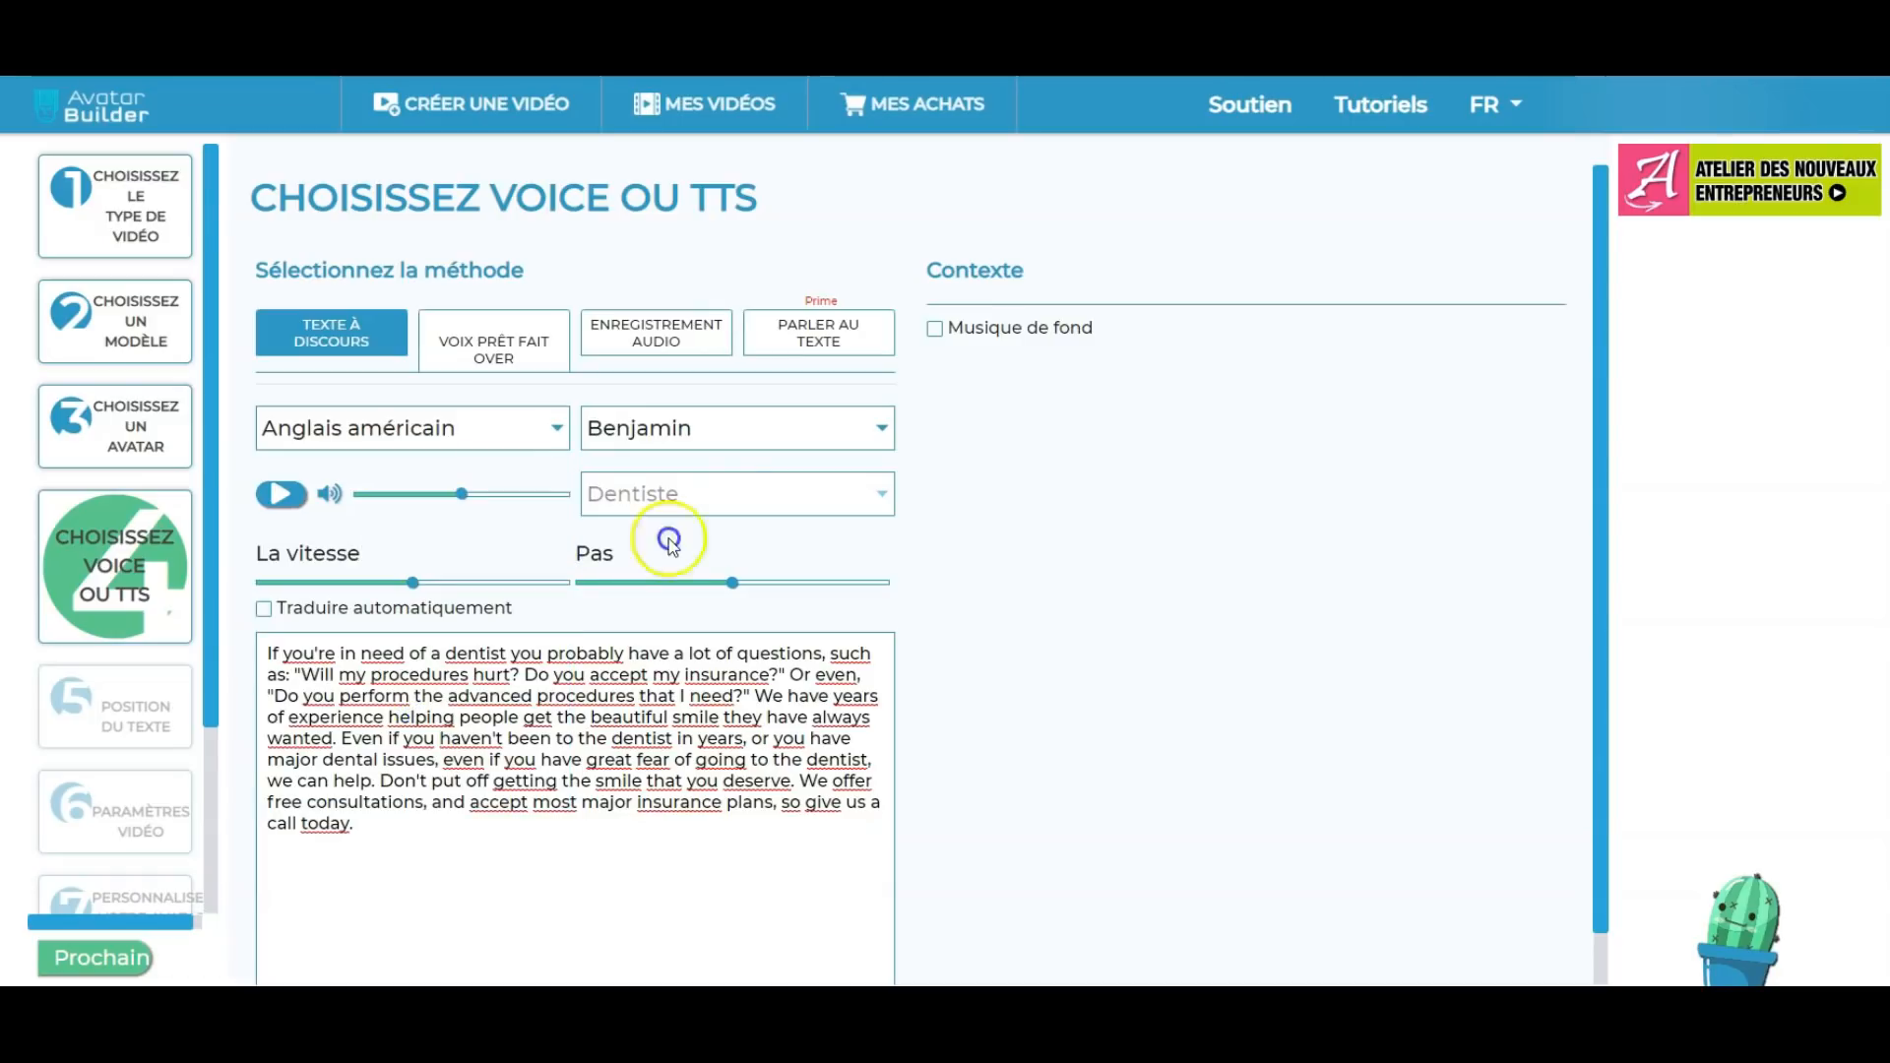
Review the voices offered for the chosen text-to-speech language.
click(727, 429)
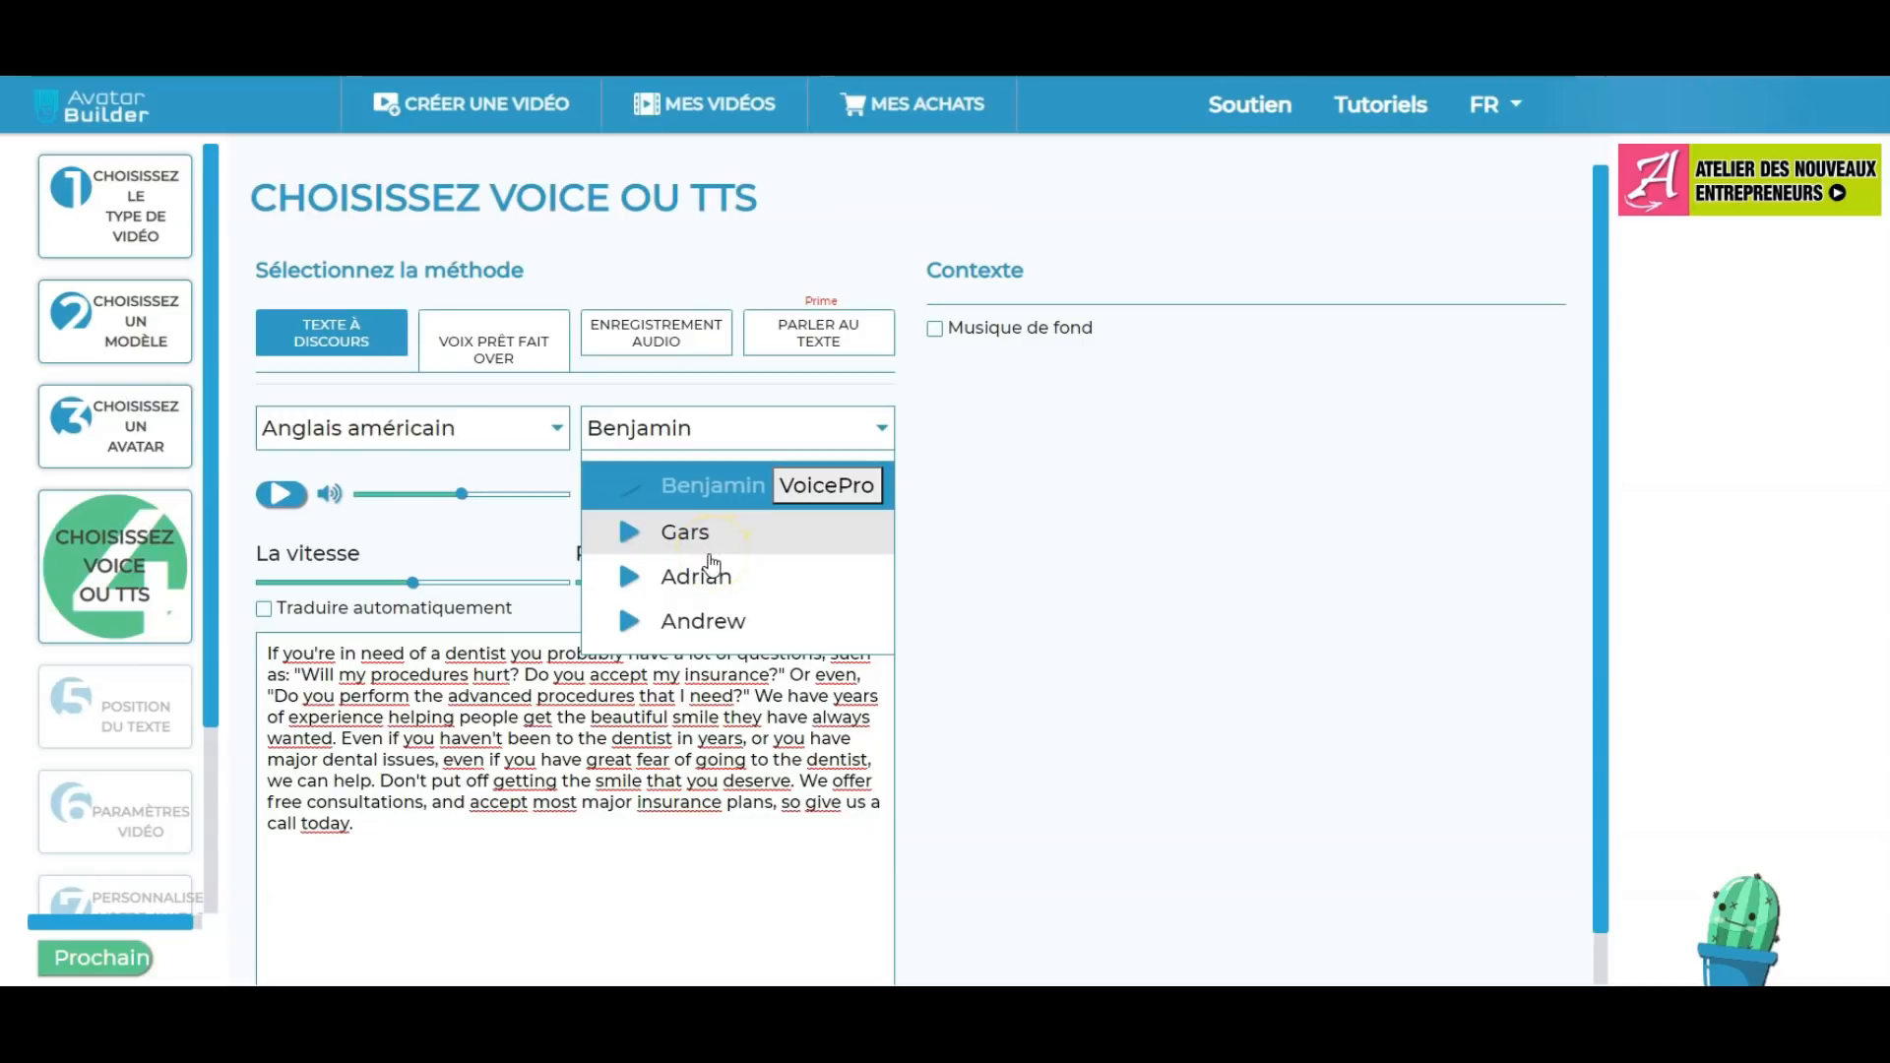
click(675, 627)
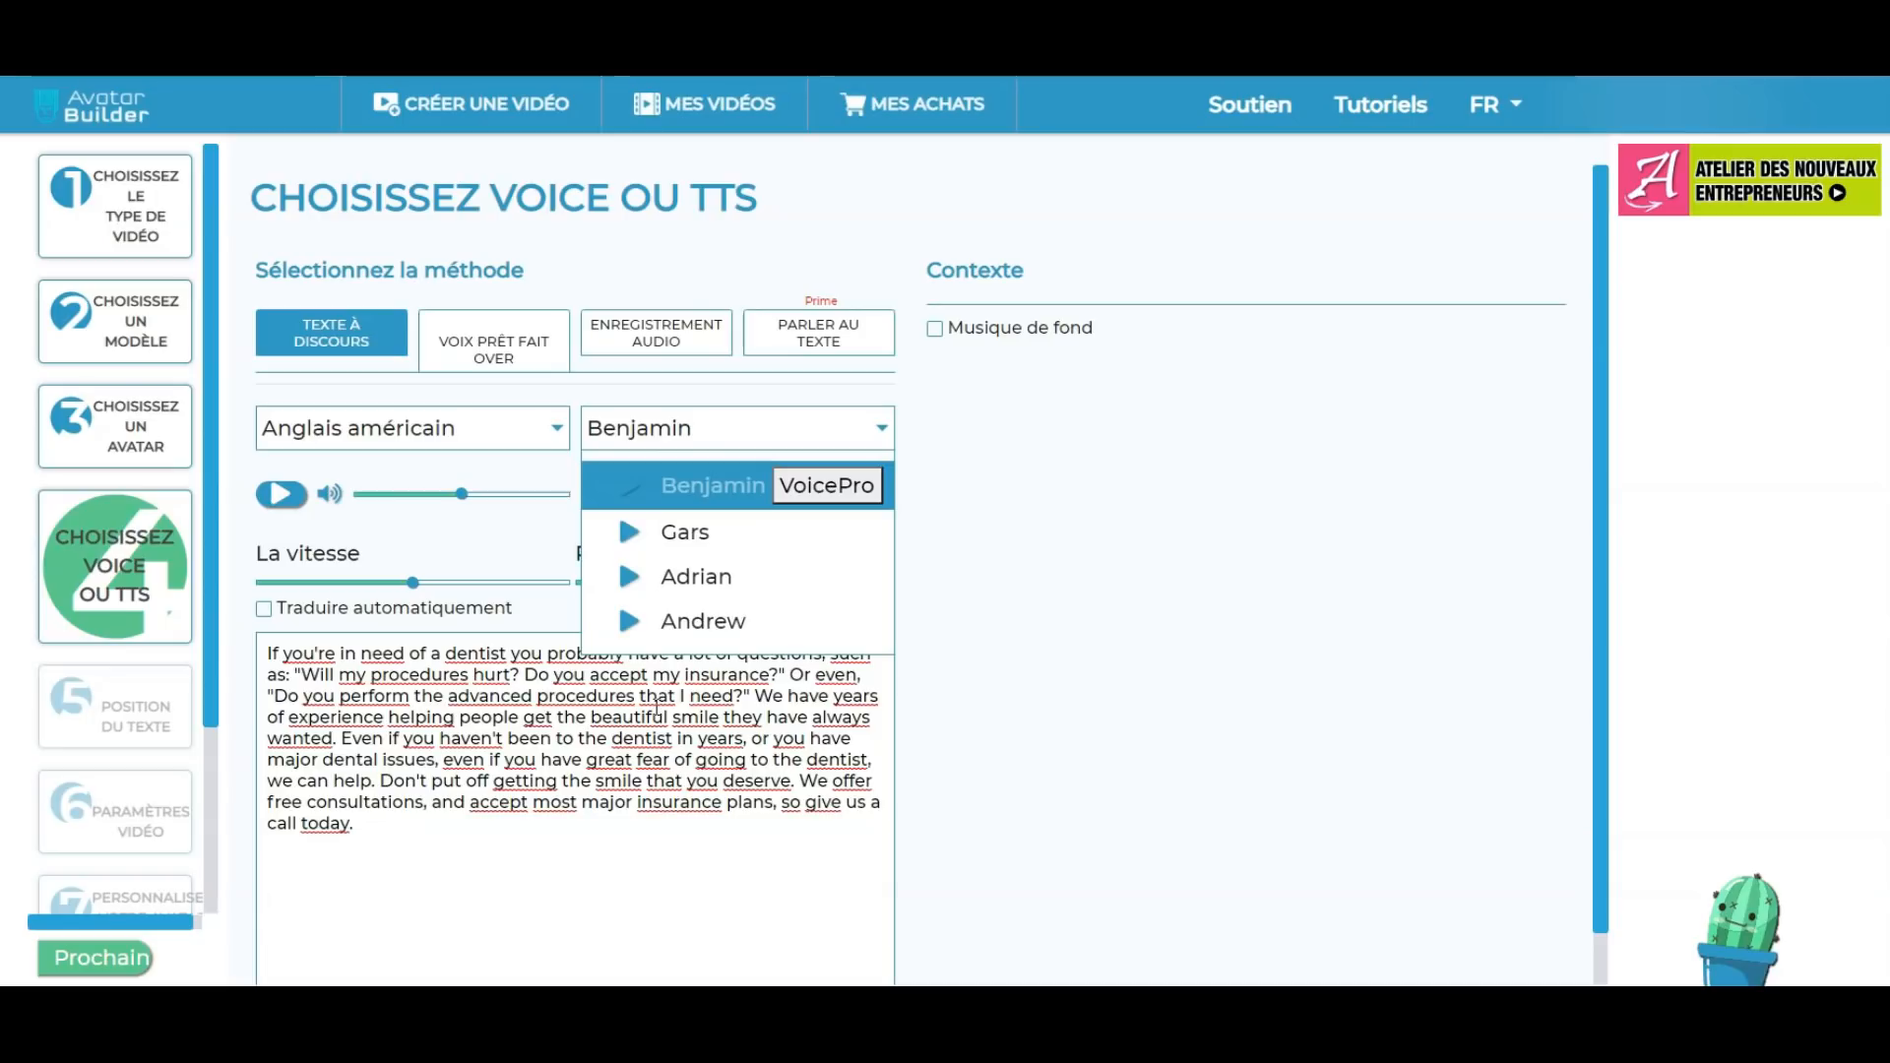
click(737, 715)
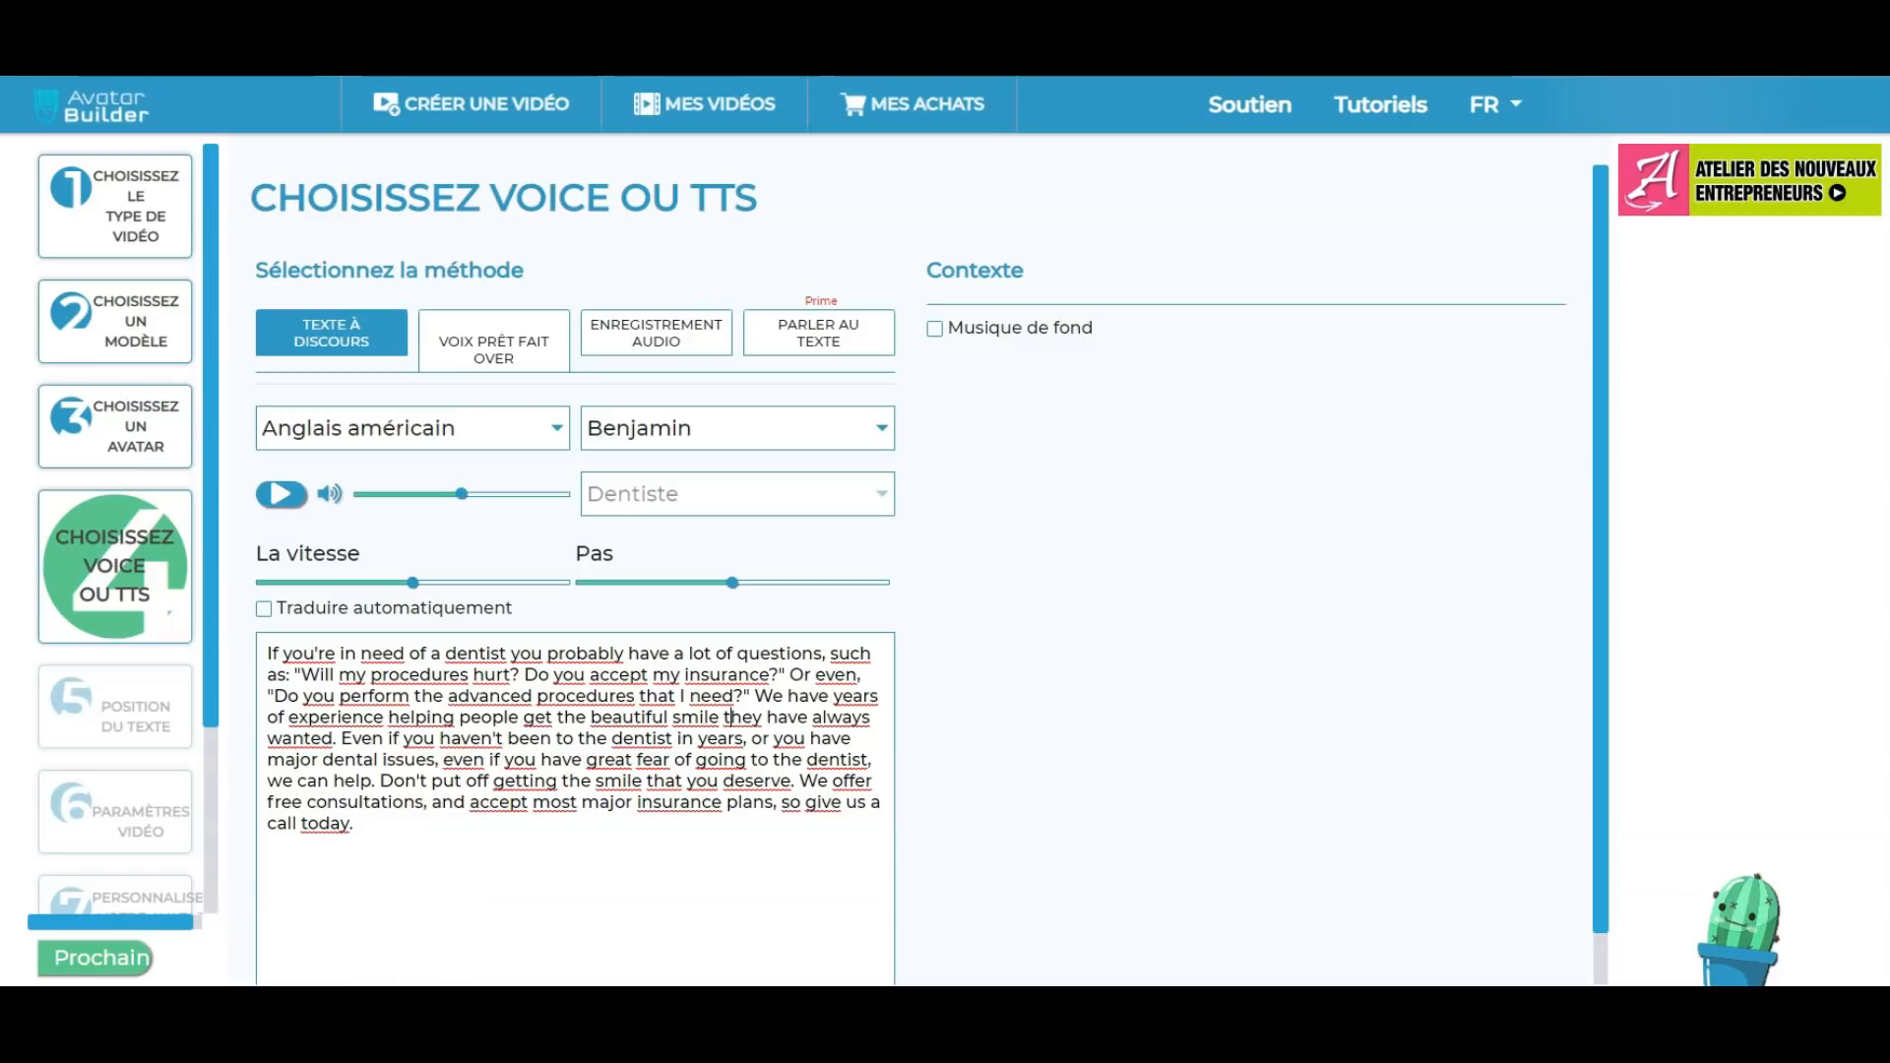
Replace the sample dentist script with the French text starting "Si vous avez un business en ligne" and select français as its language.
drag(388, 857, 244, 653)
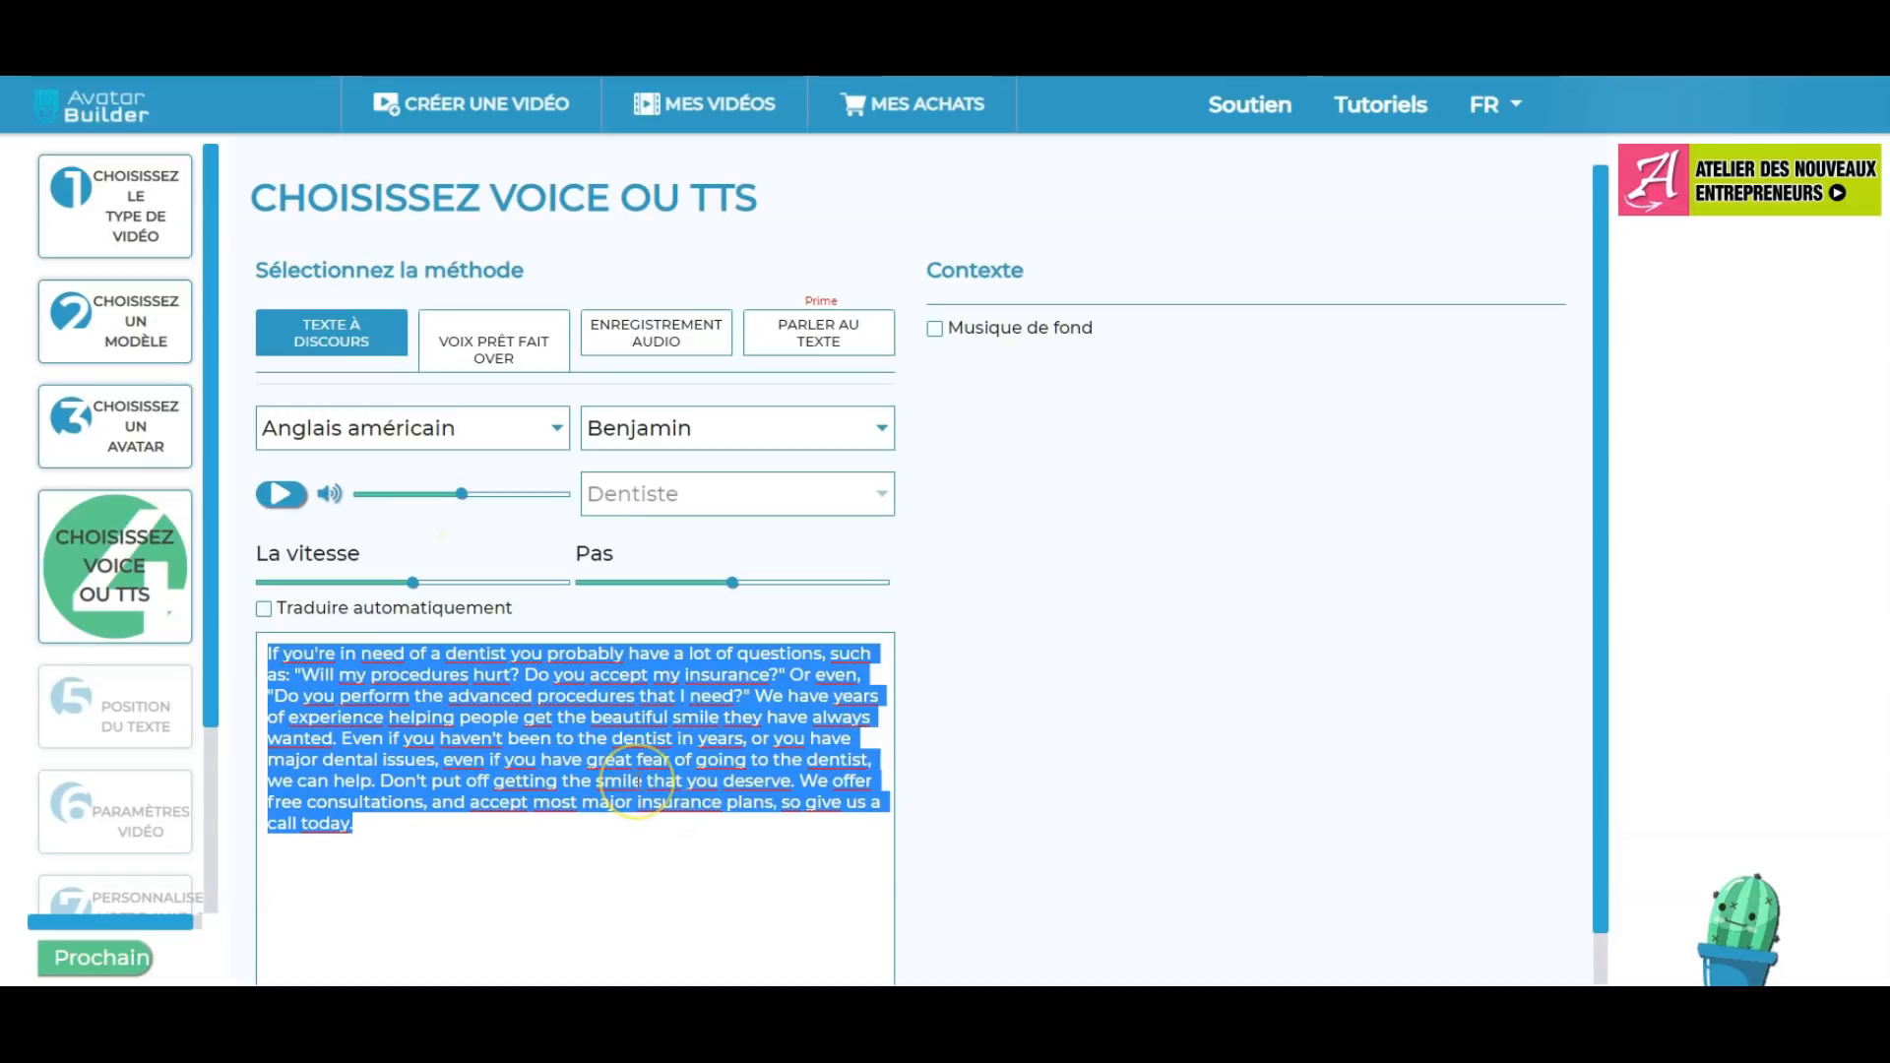
text(Si vous avez un business en ligne, si vous avez une boutique en ligne, un site ecommerce, un blog, si vous faites du marketing d'affiliation ou si vous vendez sur des places de marché, ce logiciel va vous intéresser. Plus besoin de montrer son visage à la webcam, vous avez des avatars pour cela. Vous allez aussi pouvoir automatiser la création de vidéo. Vous allez aussi pouvoir le faire pour le compte de clients en leur proposant ce type de services. Vous pouvez par exemple proposer vos services sur des plateformes de freelance comme  5euros ou d'autres. Les possibilités sont vastes en 2021. Vous pouvez donc utiliser ce logiciel pour vous, ou vous en servir pour créer un nouveau service en ligne.)
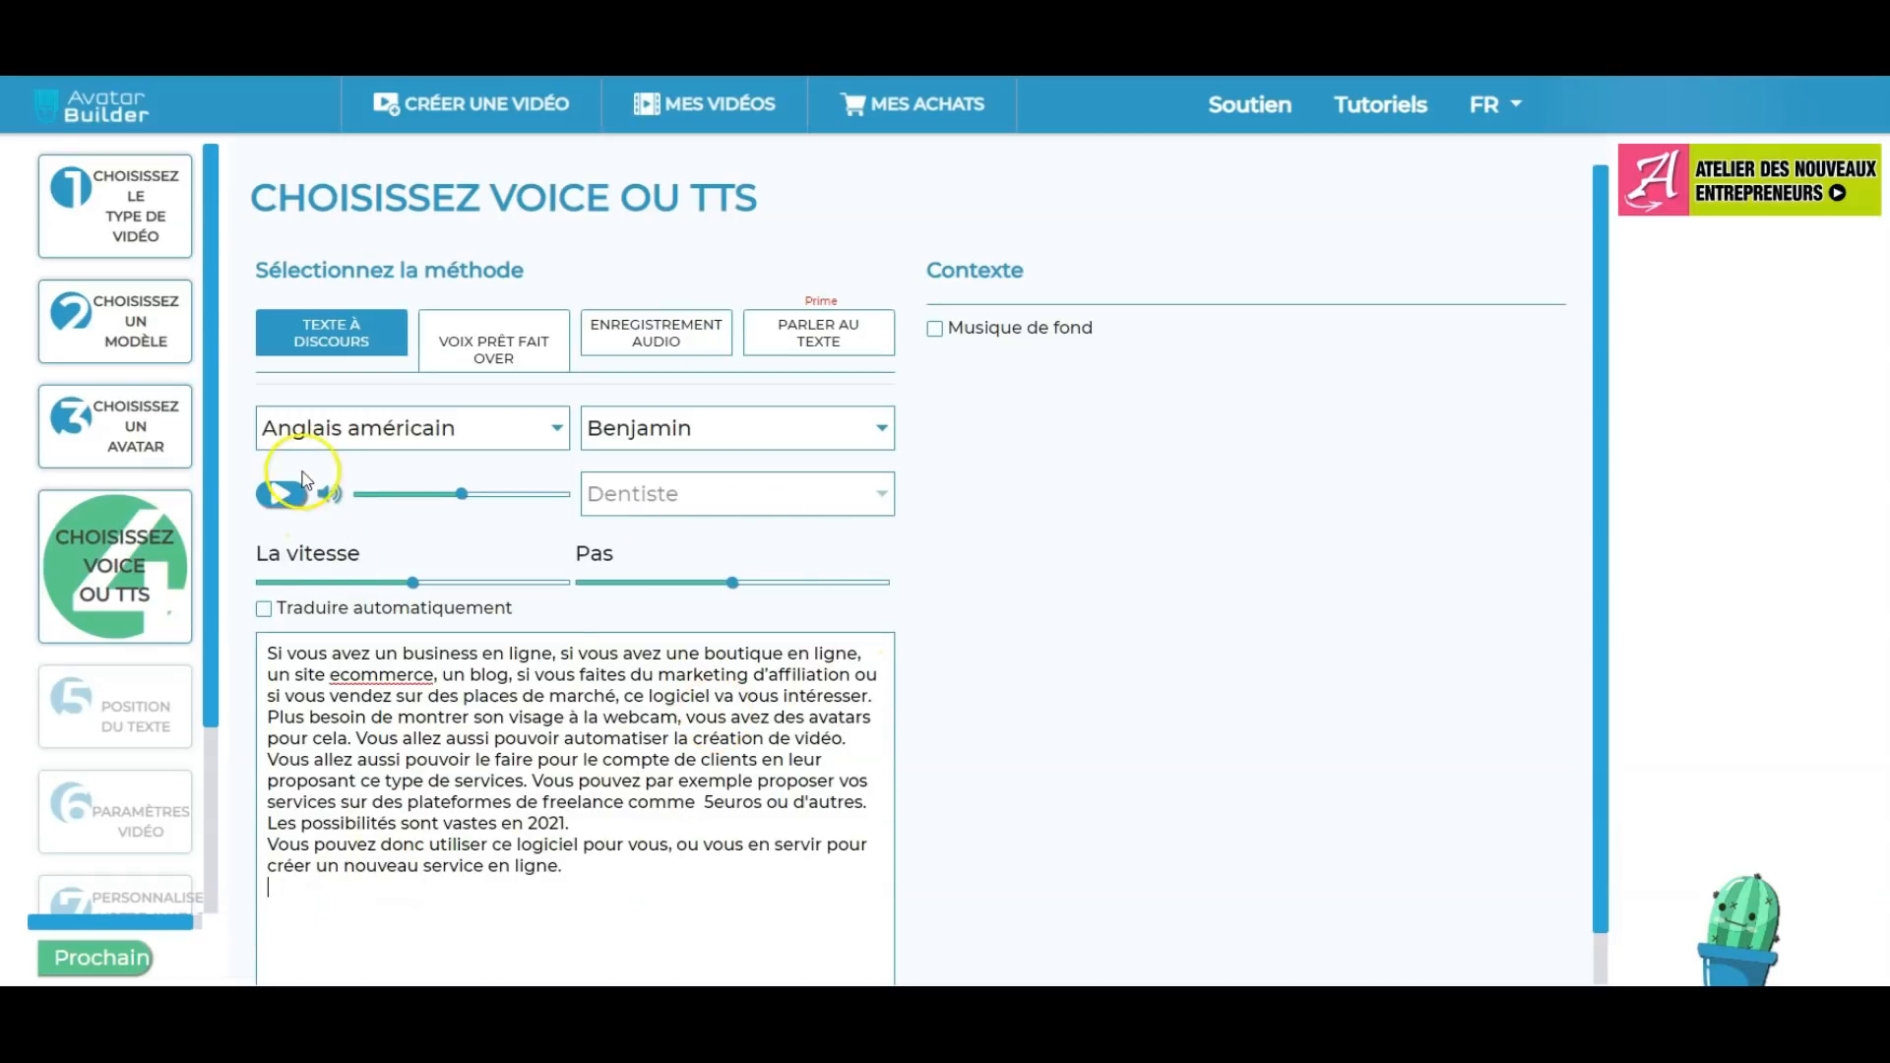
click(334, 430)
click(391, 709)
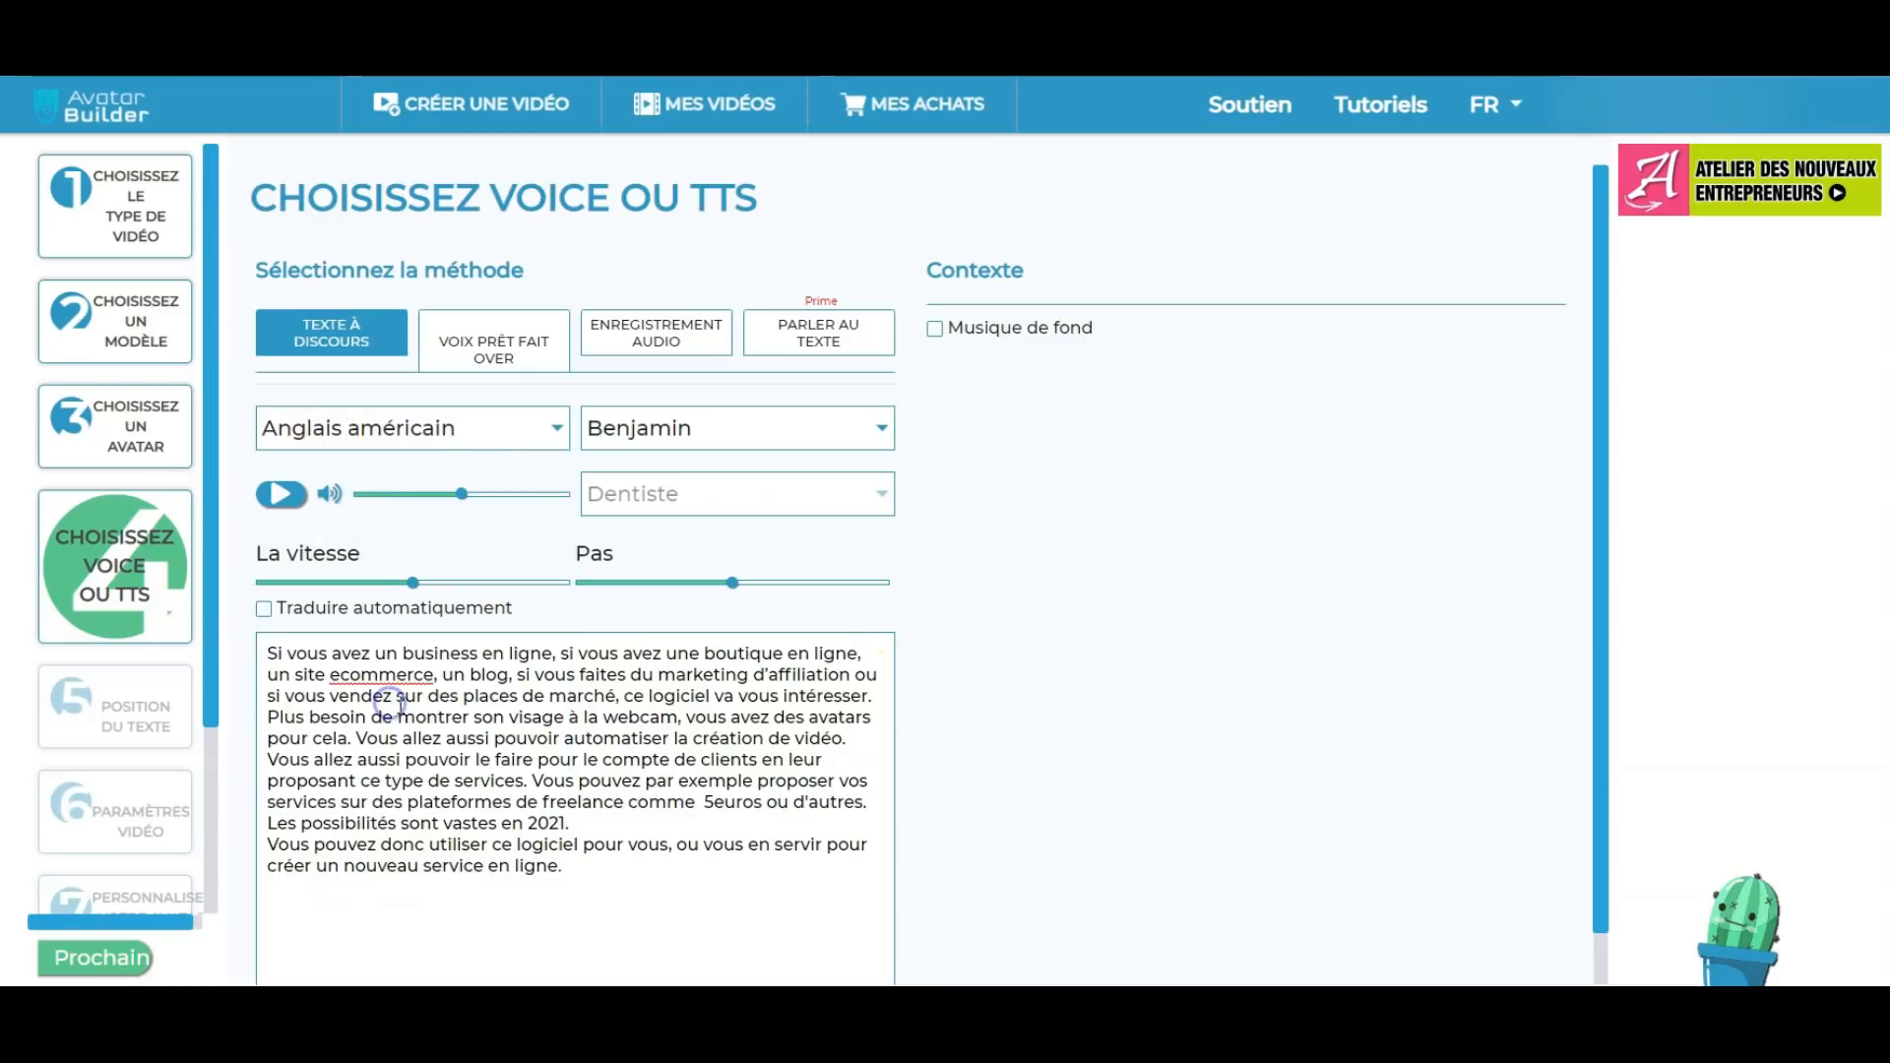
Select the Gars voice for the script and slightly increase the speech speed.
click(696, 413)
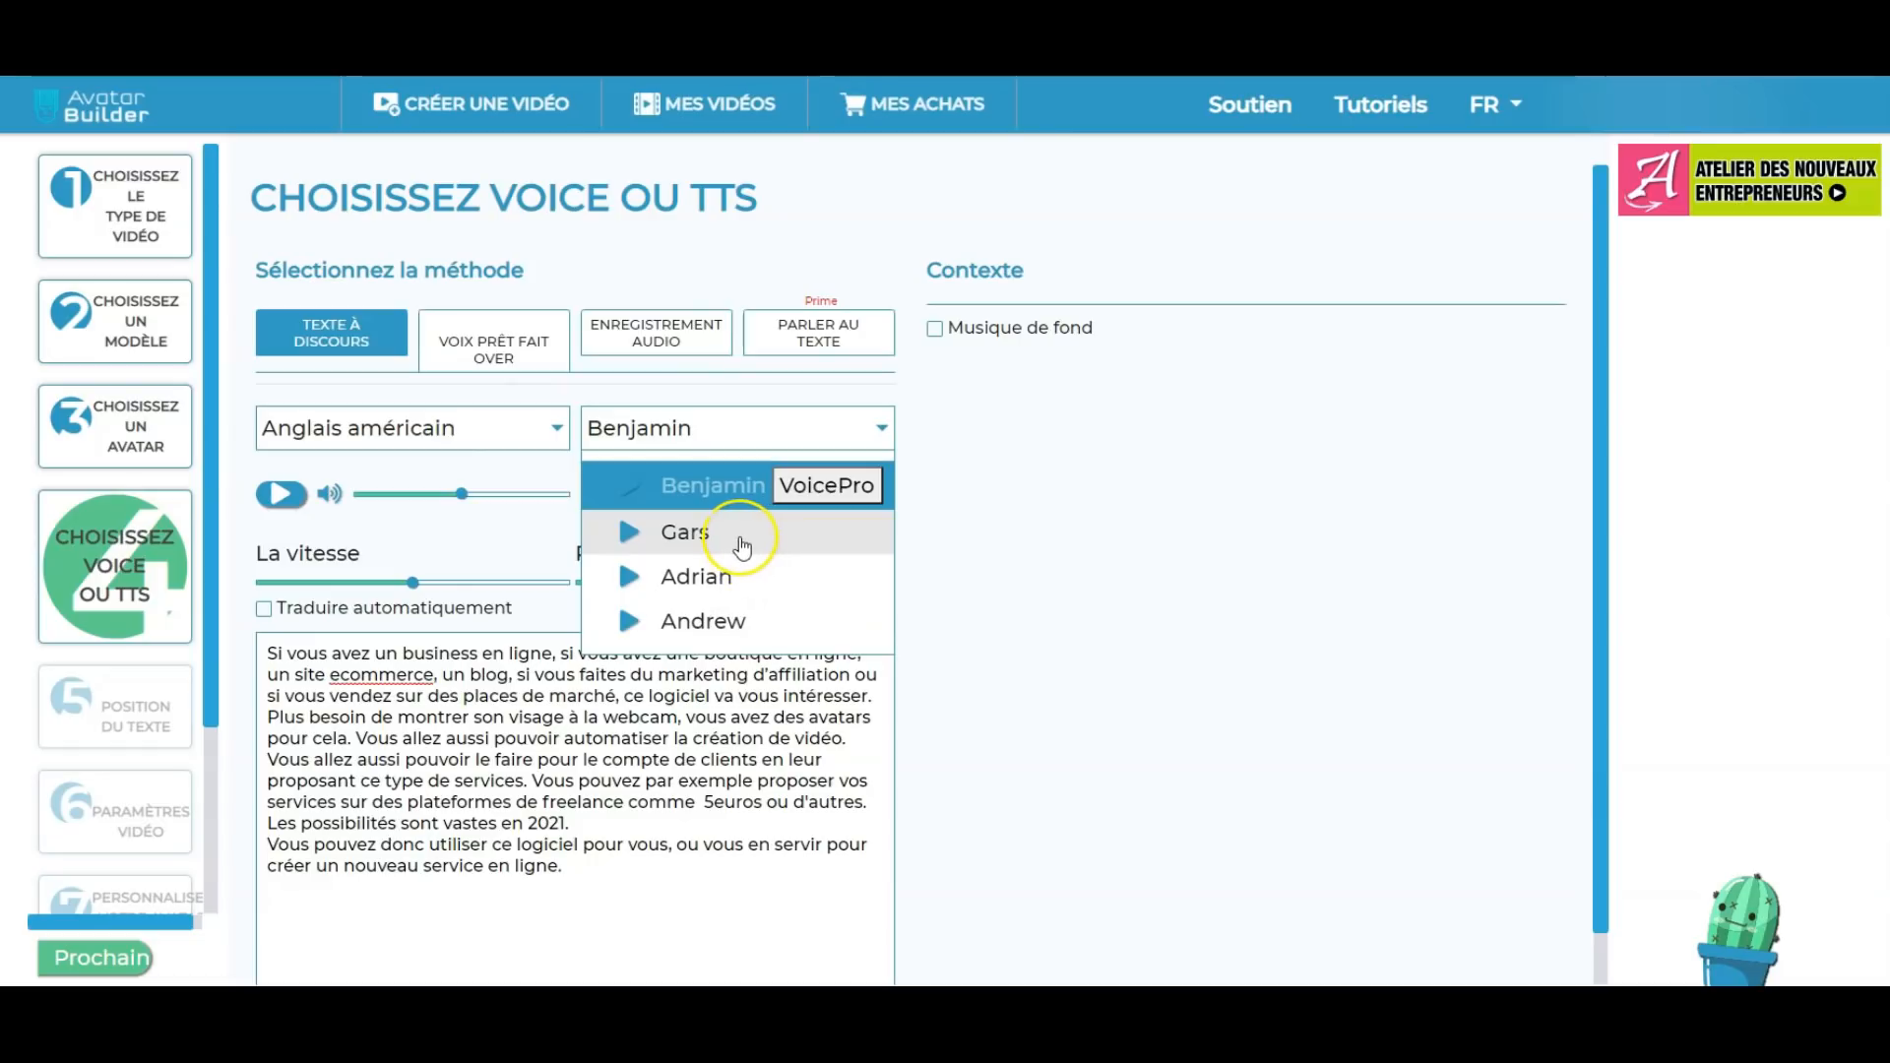
click(496, 706)
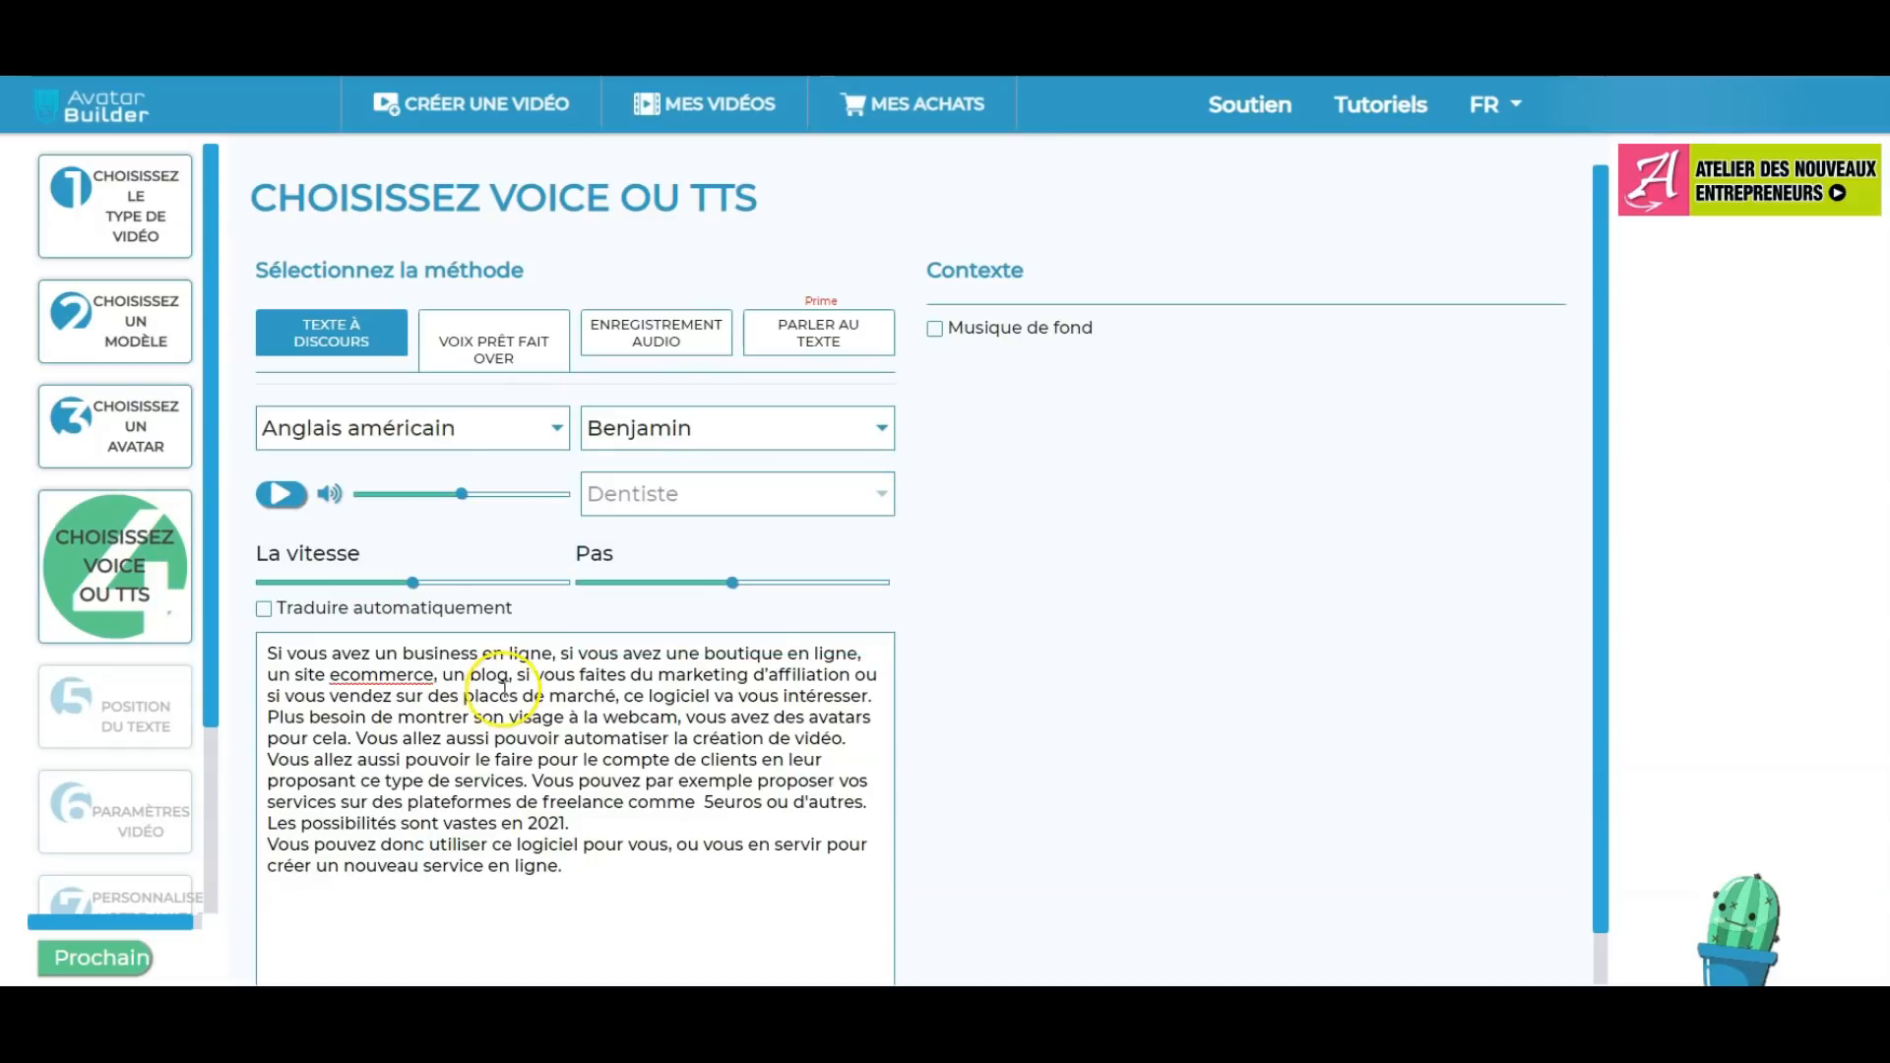
click(726, 423)
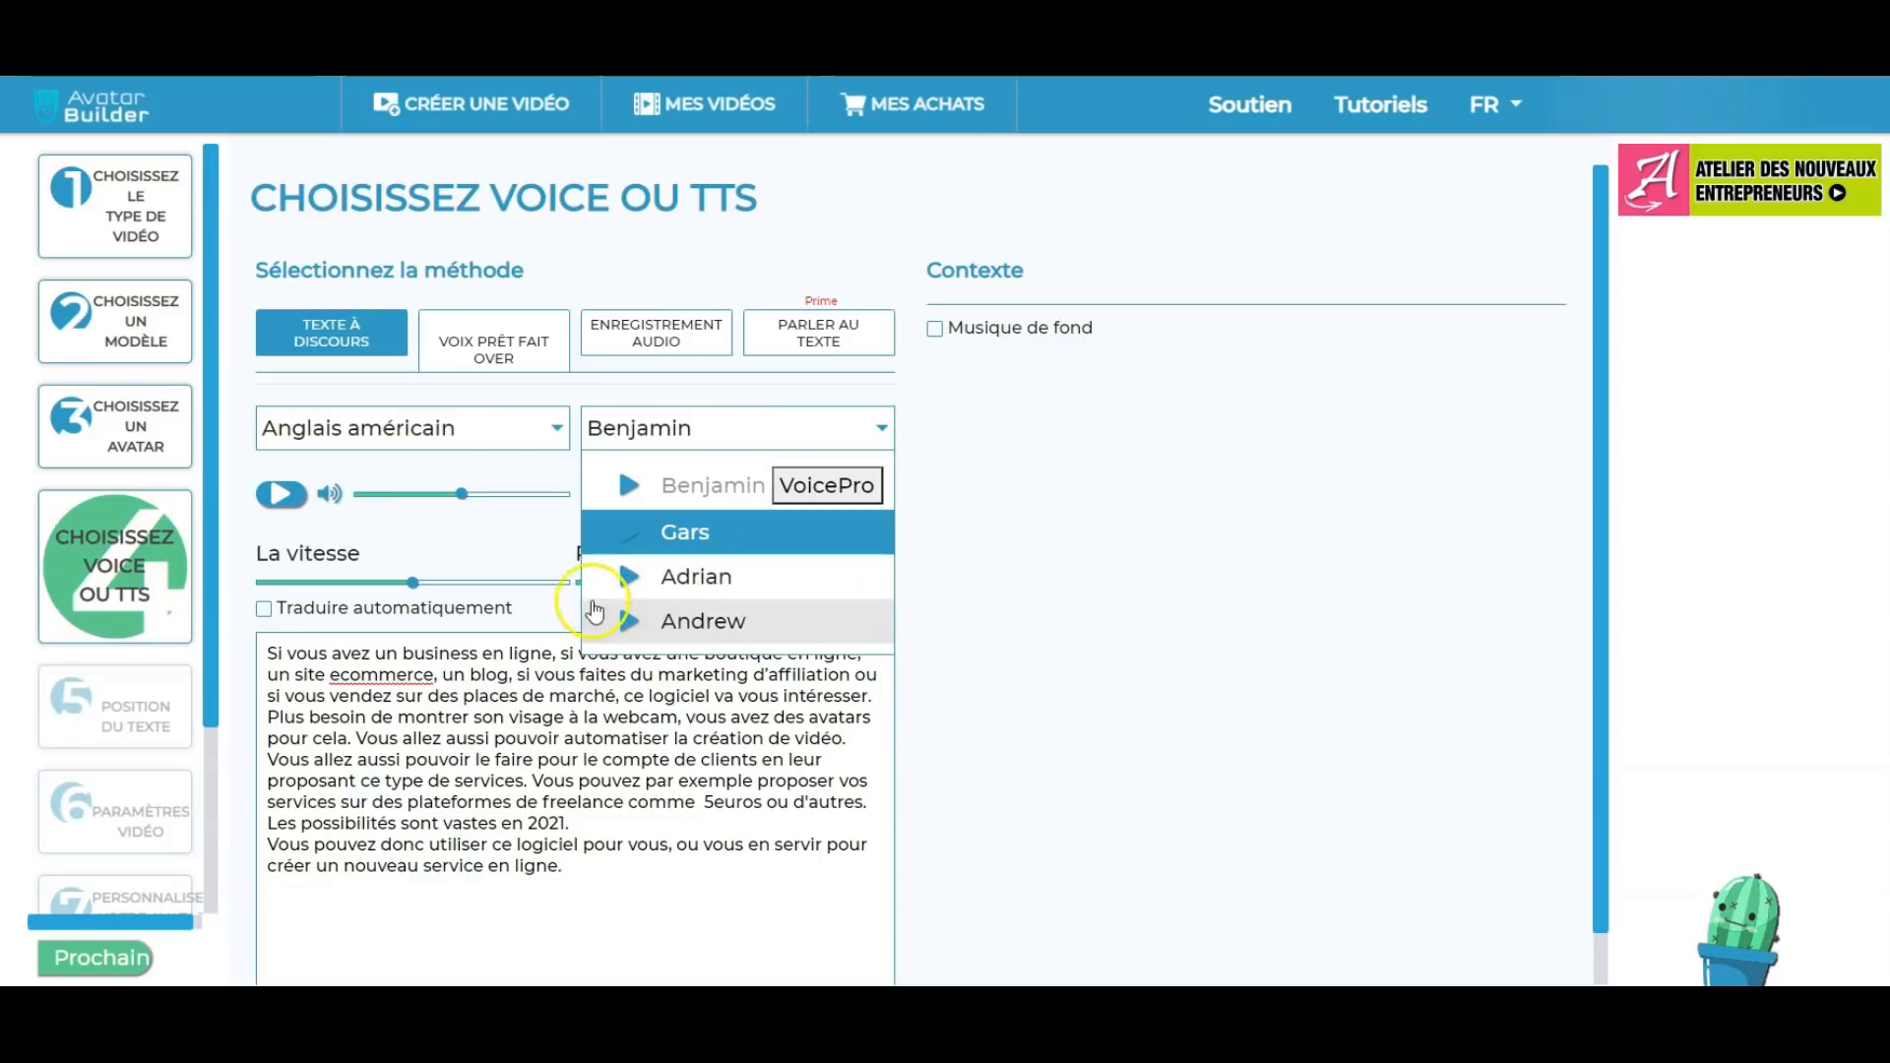
click(689, 544)
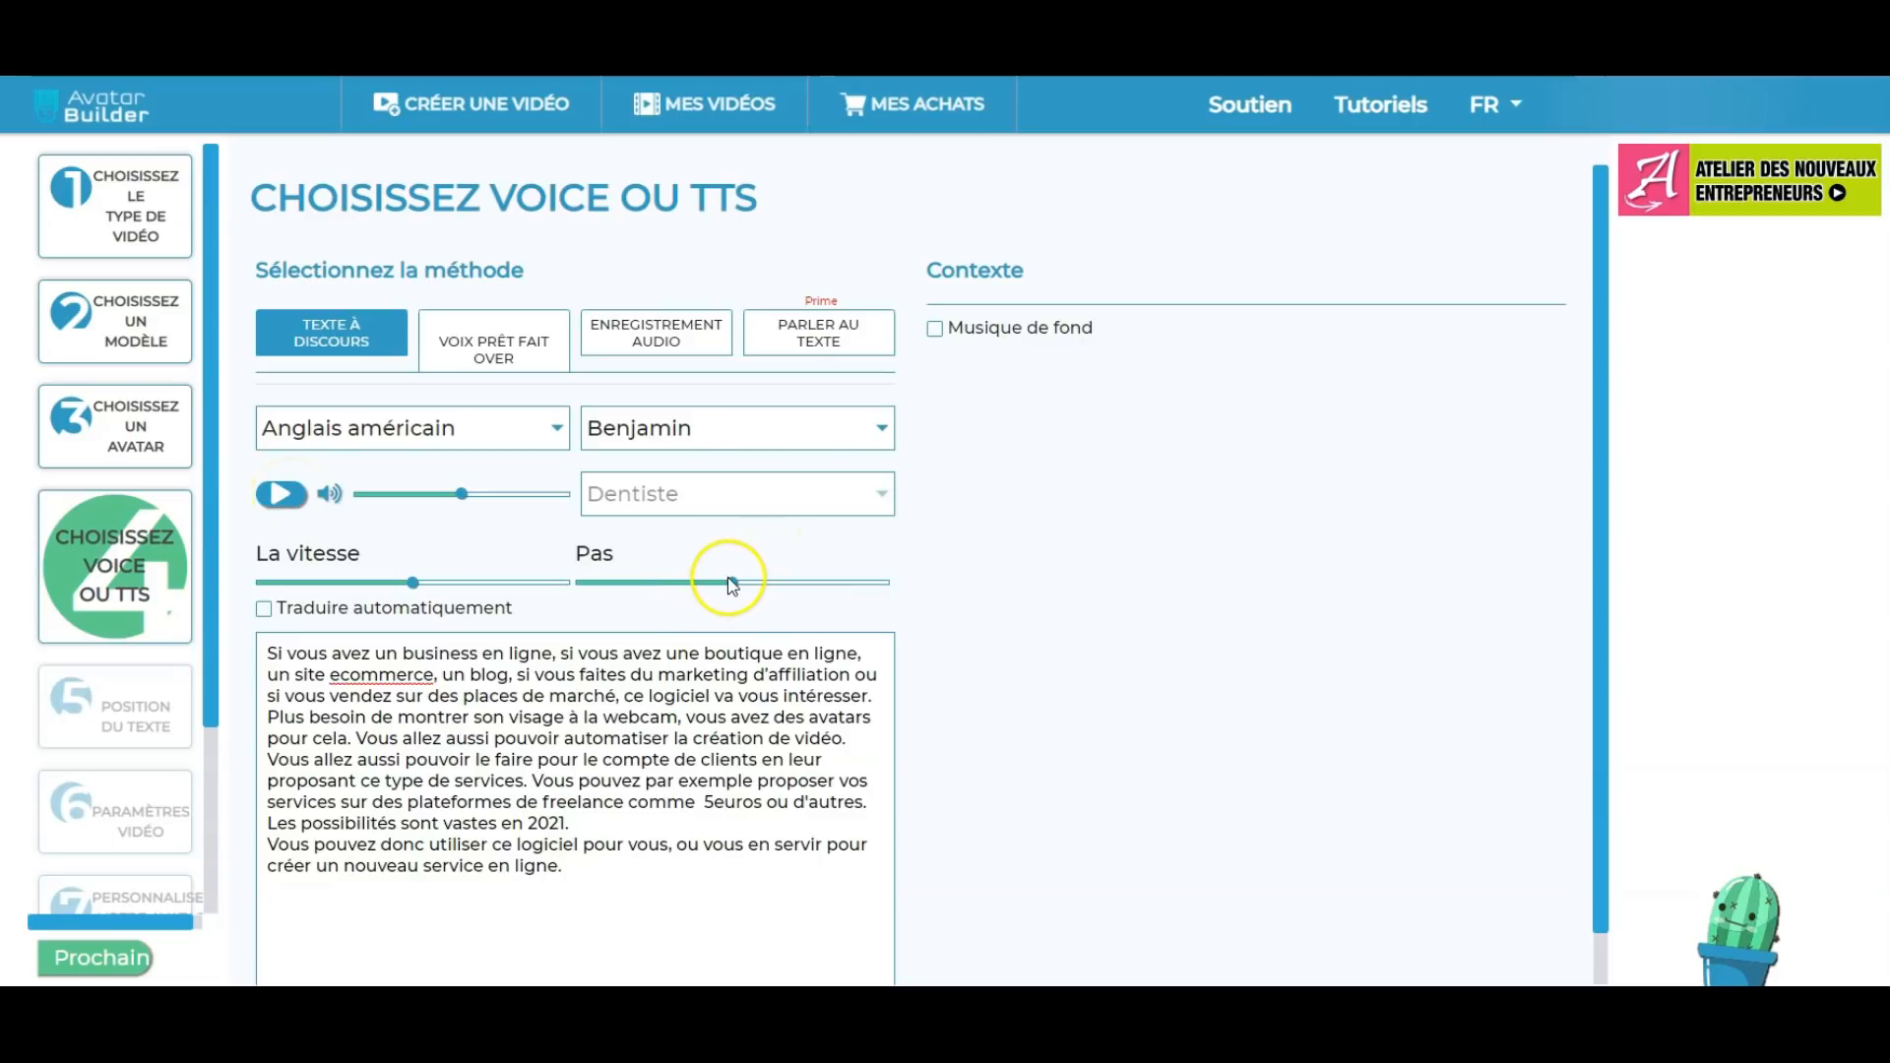
drag(413, 585, 422, 585)
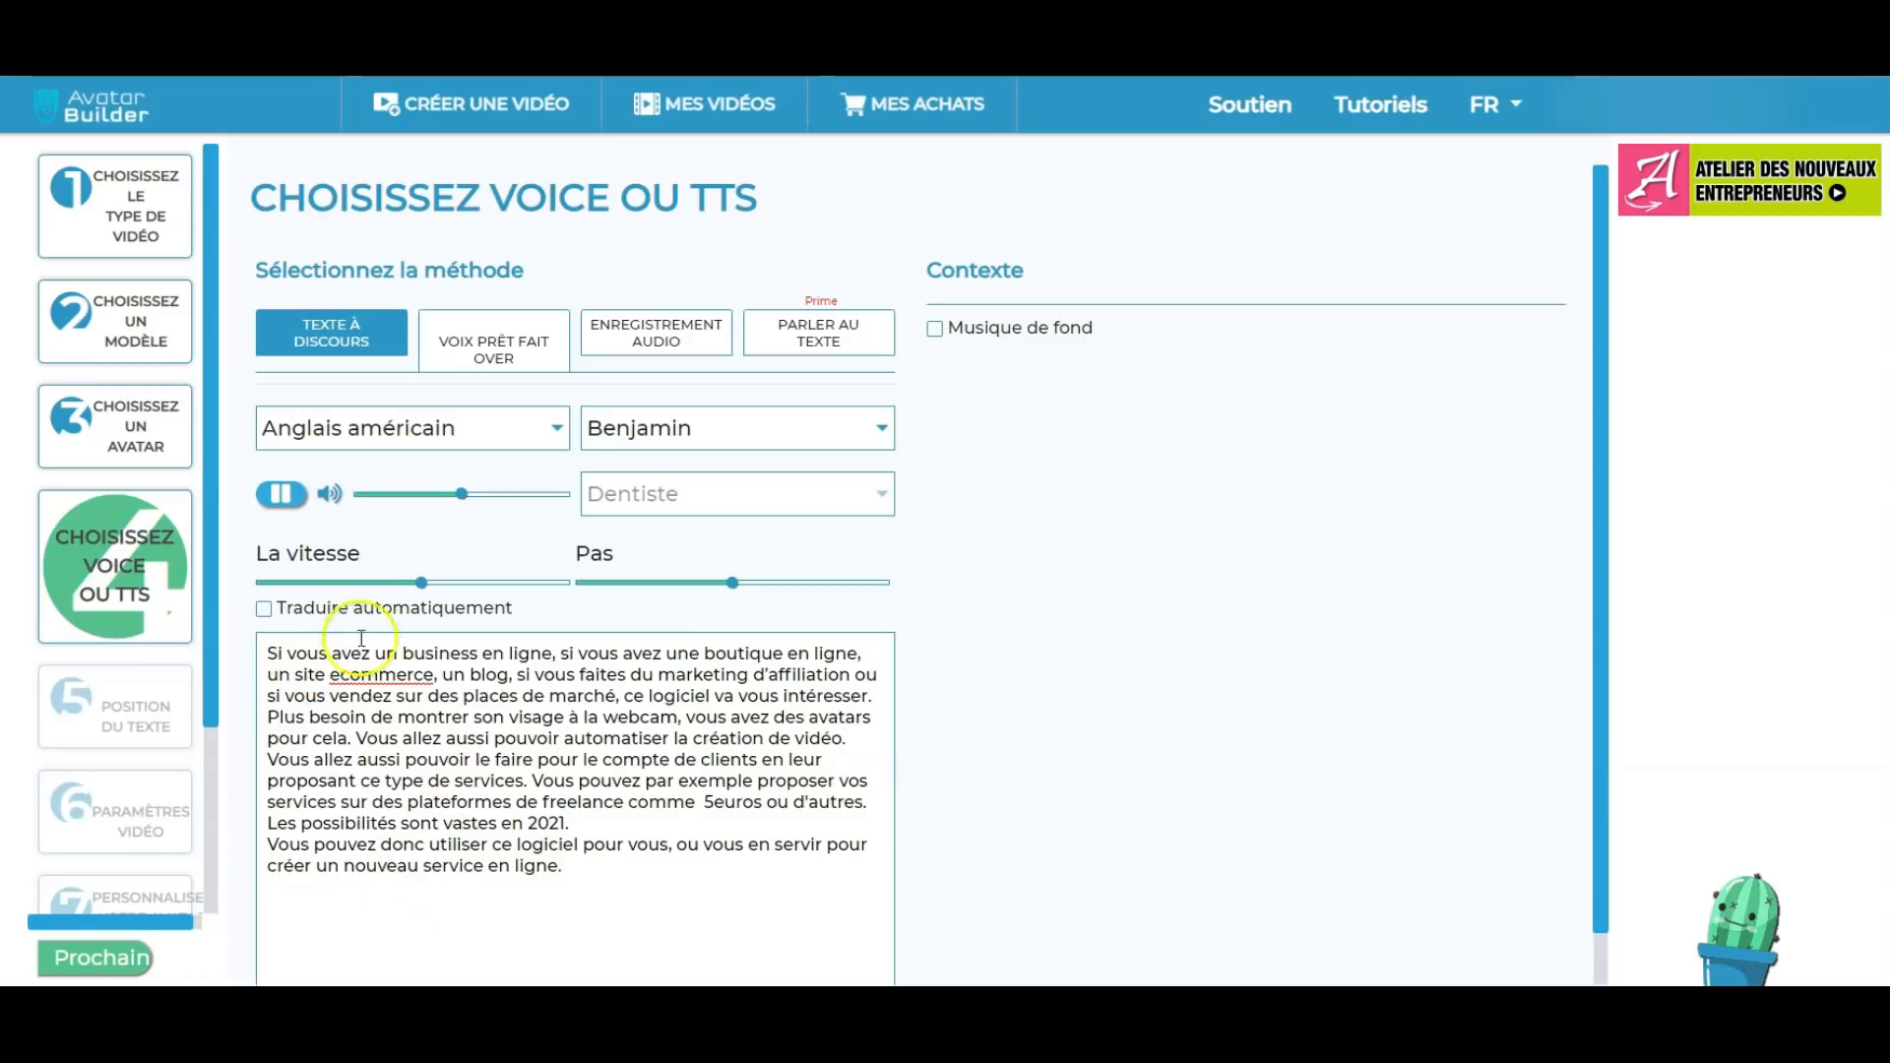
Stop the current voice preview, select the Adrian voice and play the script with it.
click(281, 494)
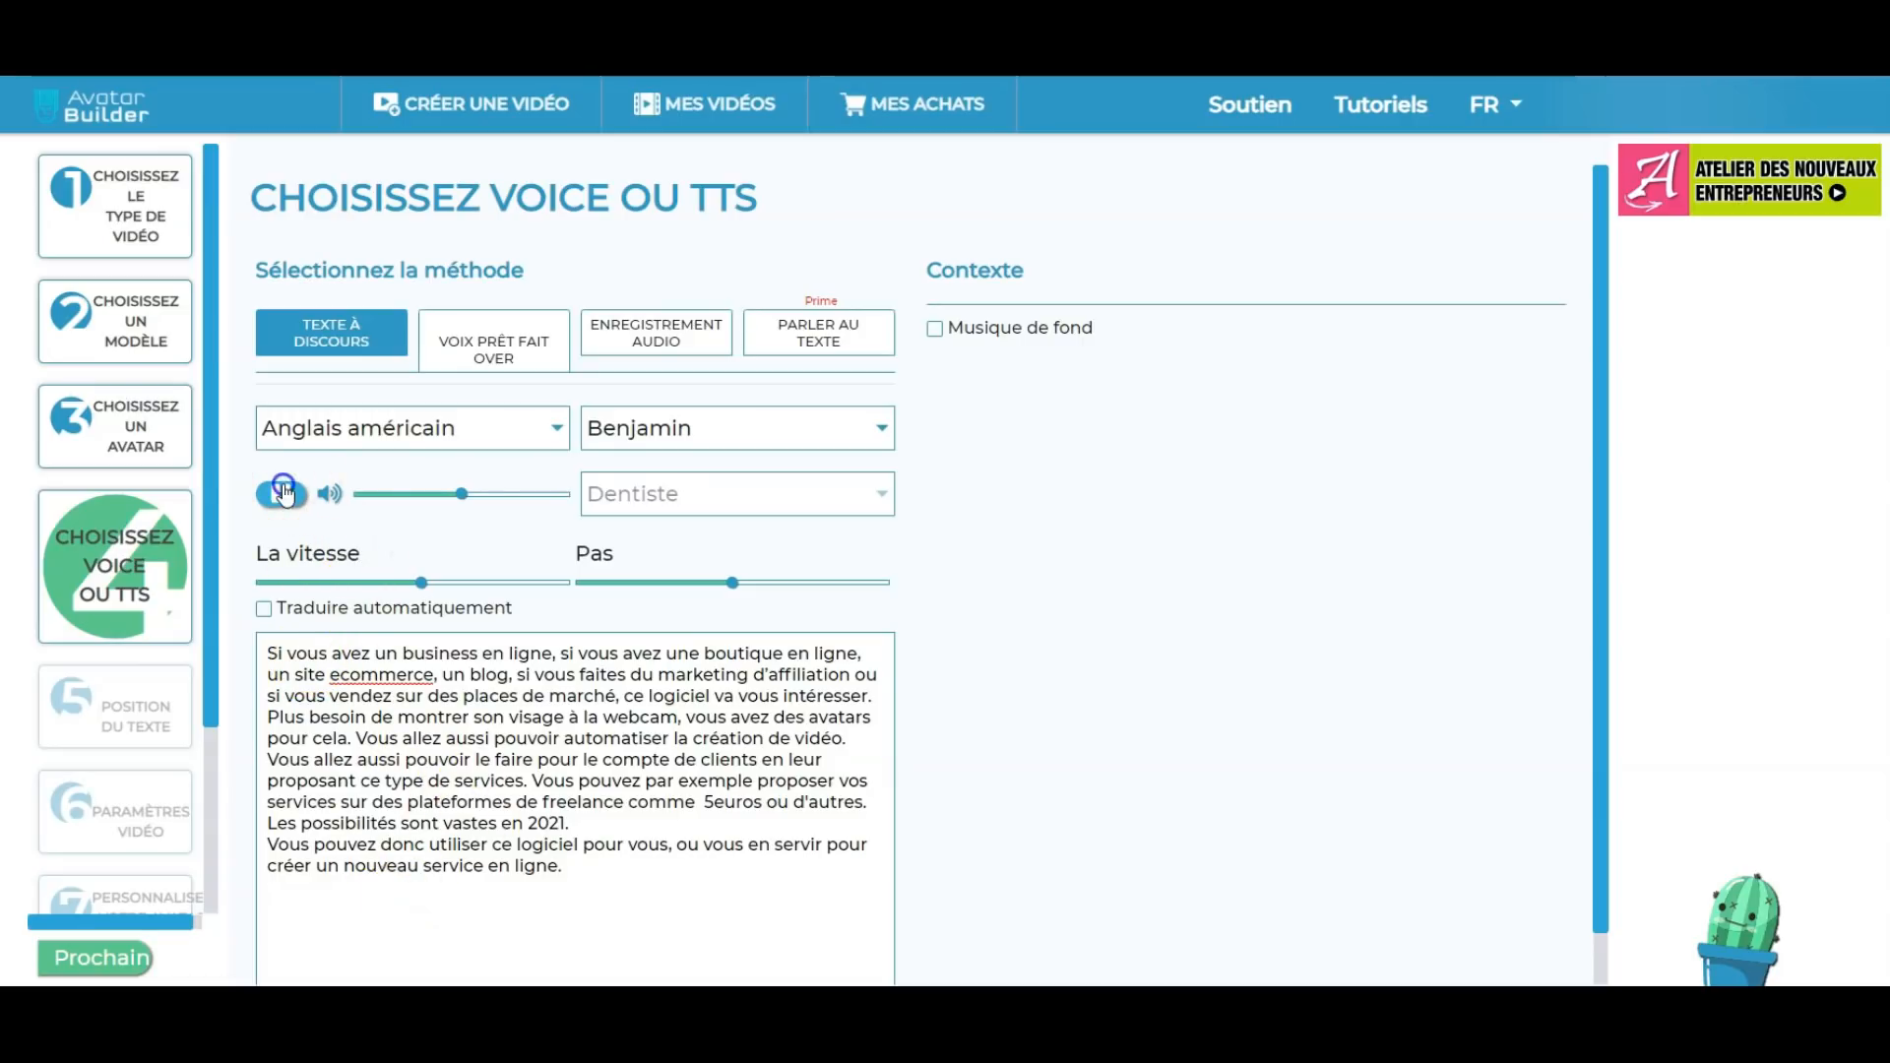
click(694, 429)
click(688, 577)
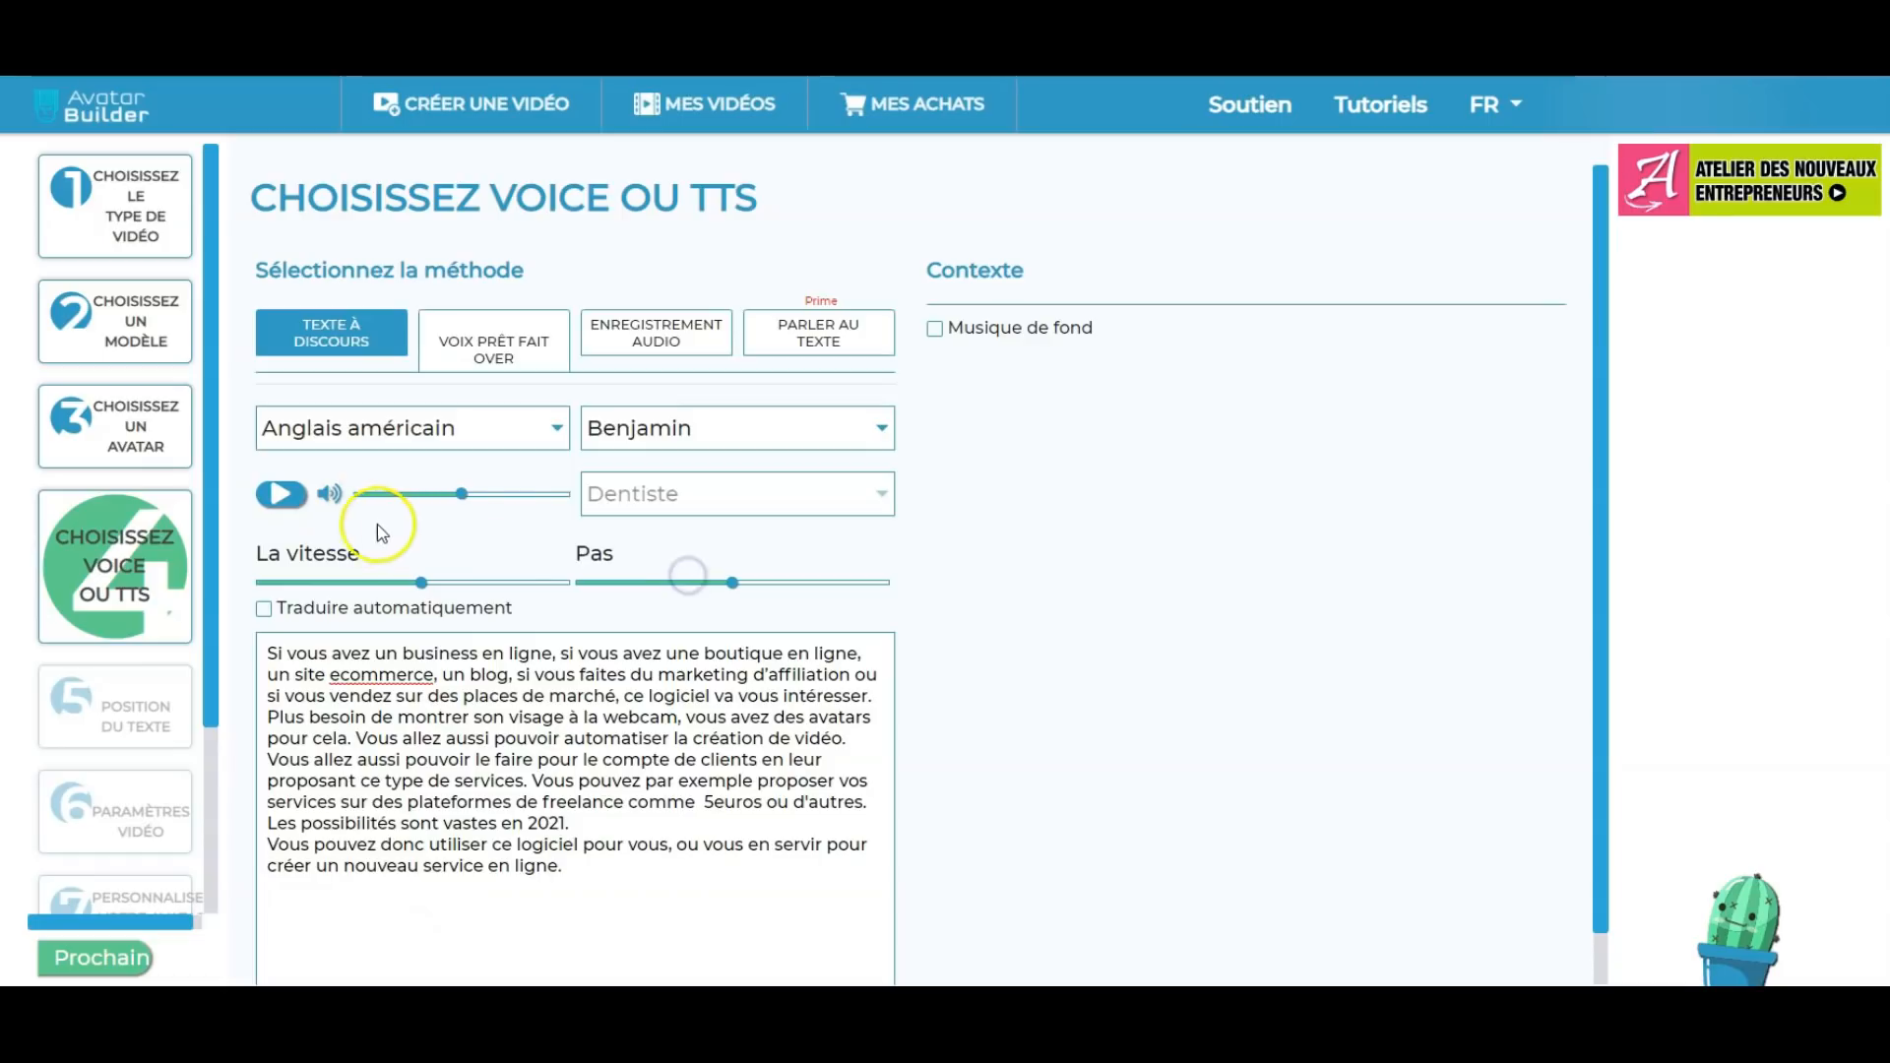
click(295, 497)
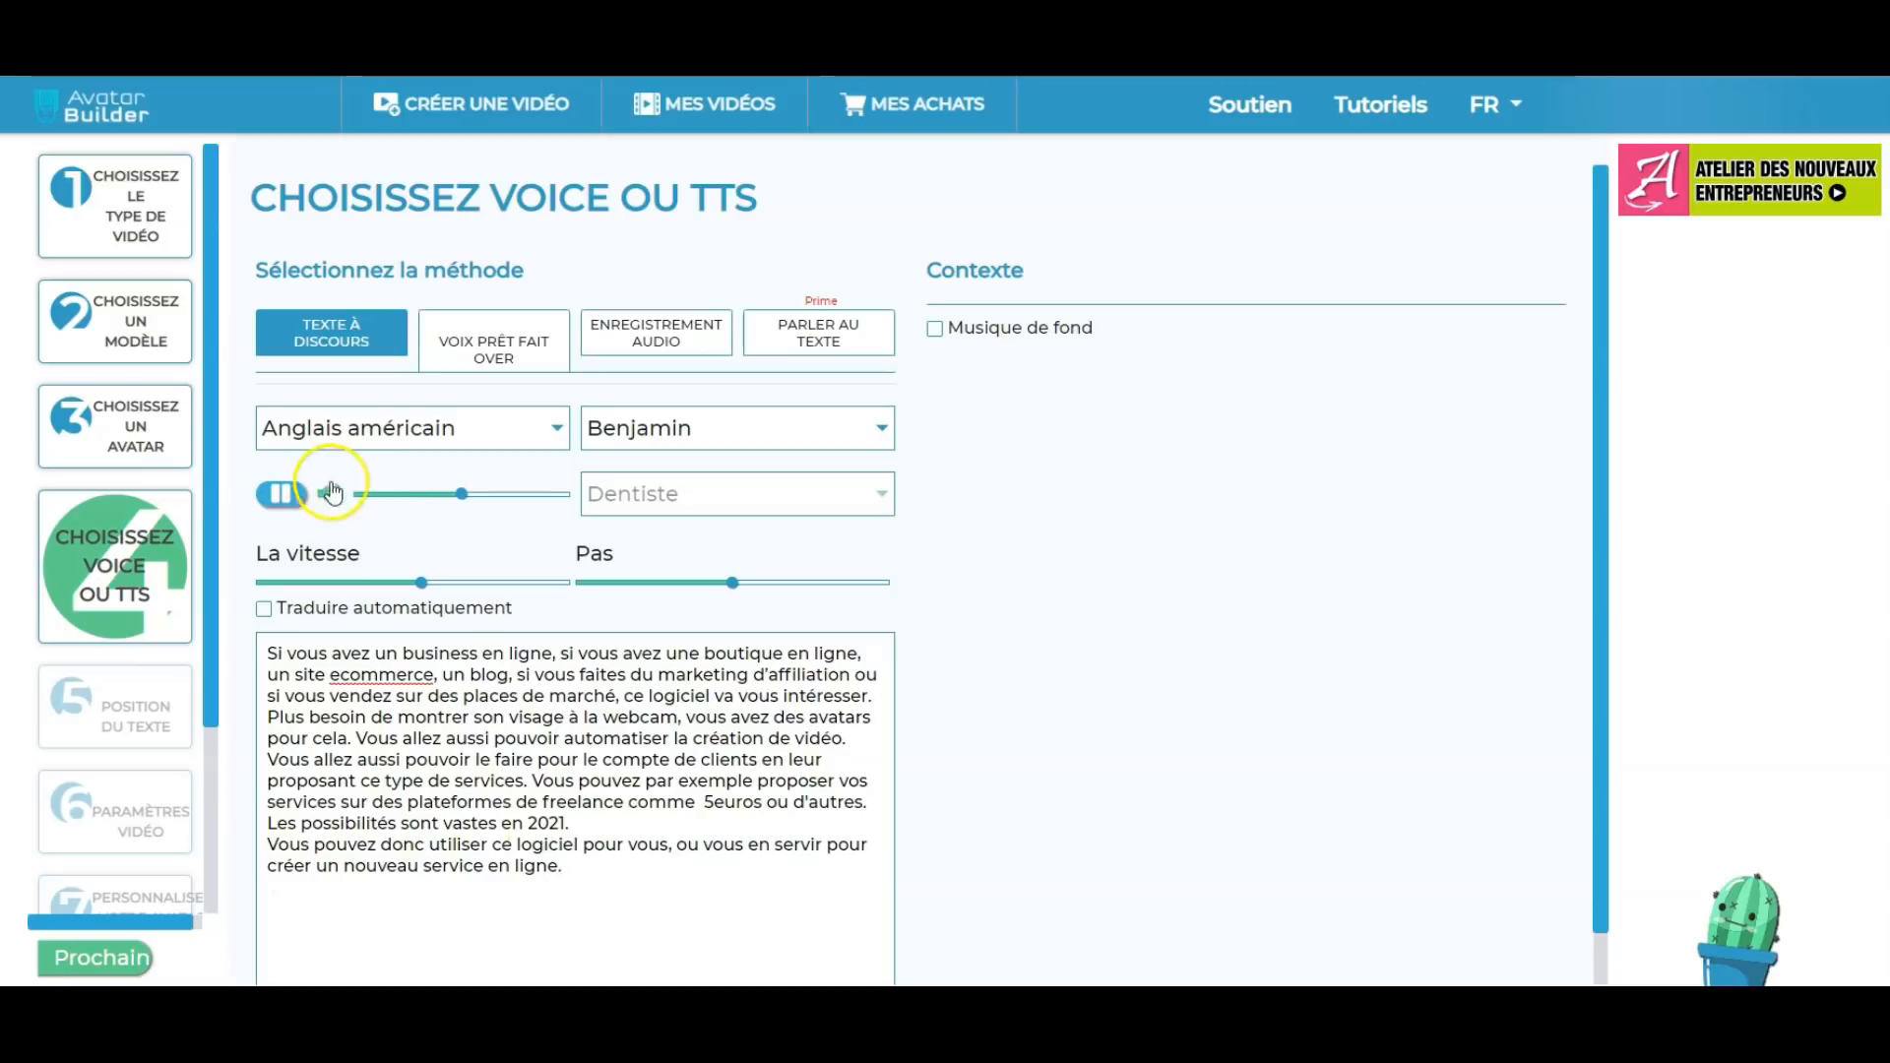
Select the Andrew voice for the script, listen to its preview and stop the playback.
click(650, 426)
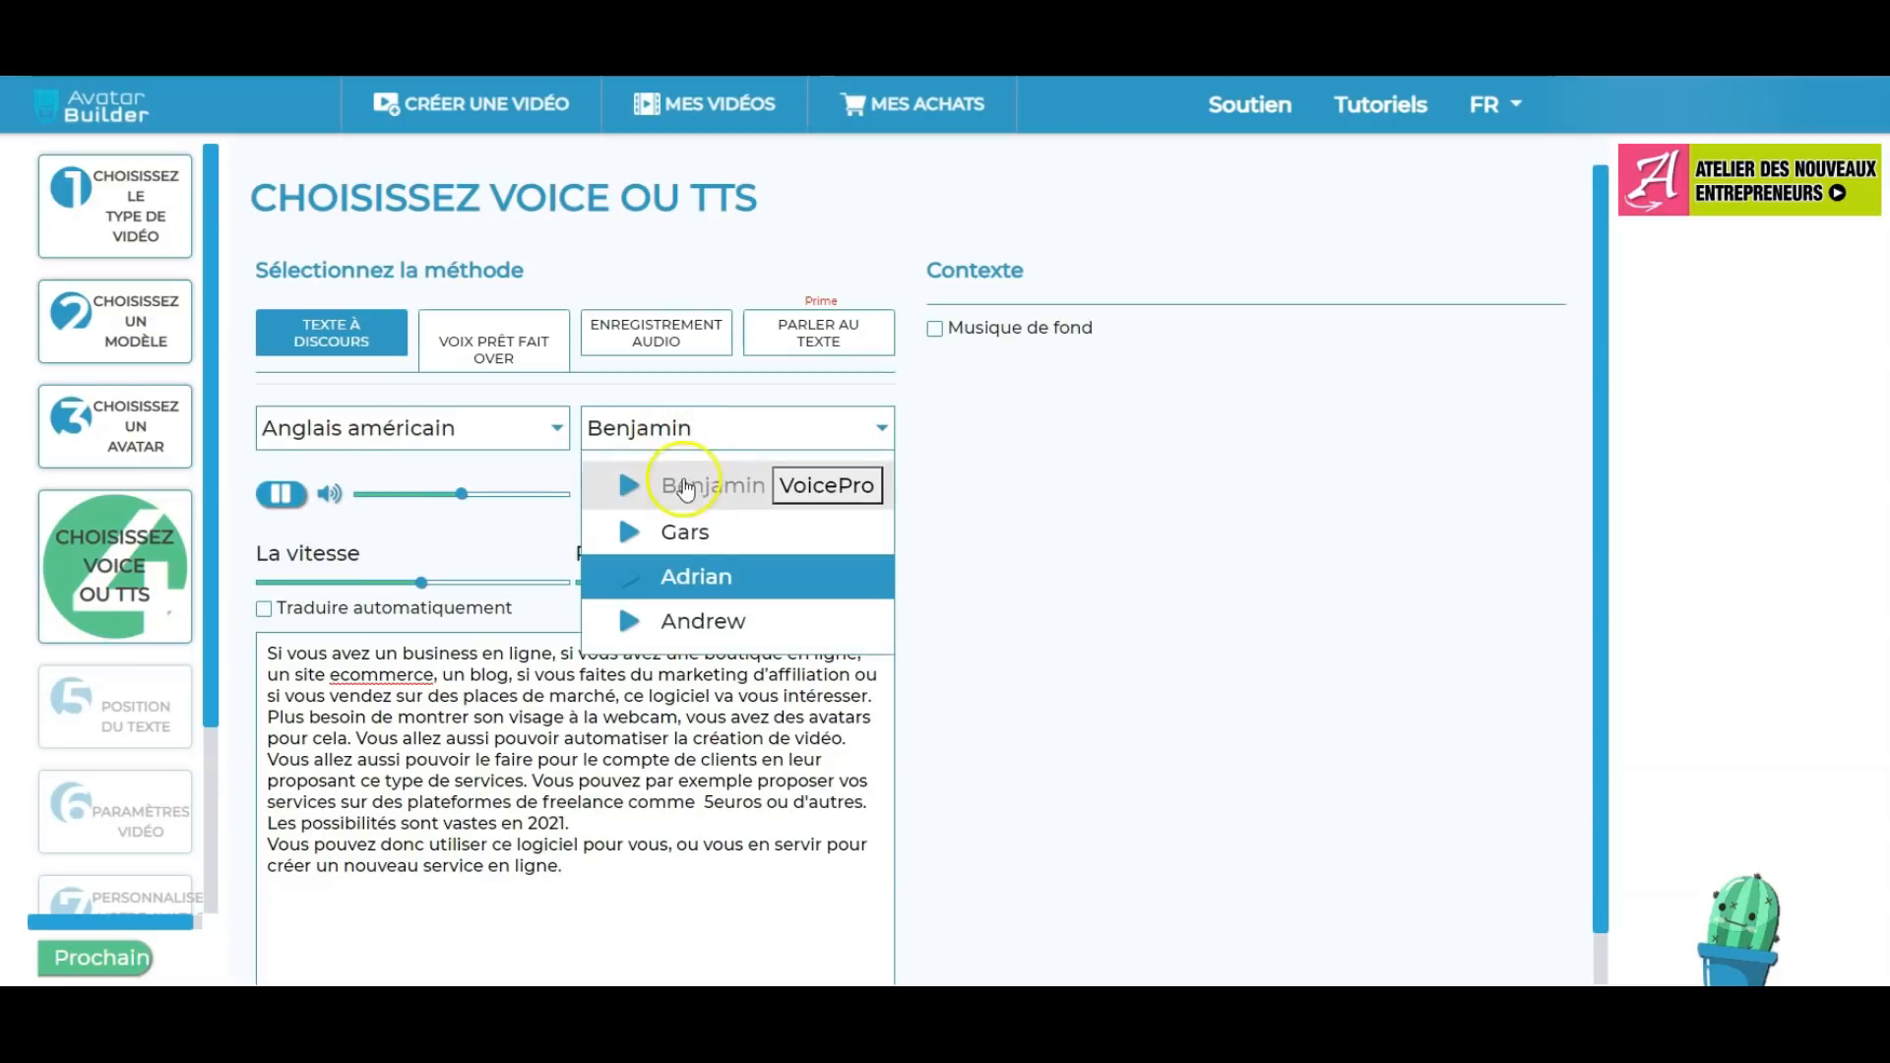
click(678, 623)
click(293, 496)
click(663, 428)
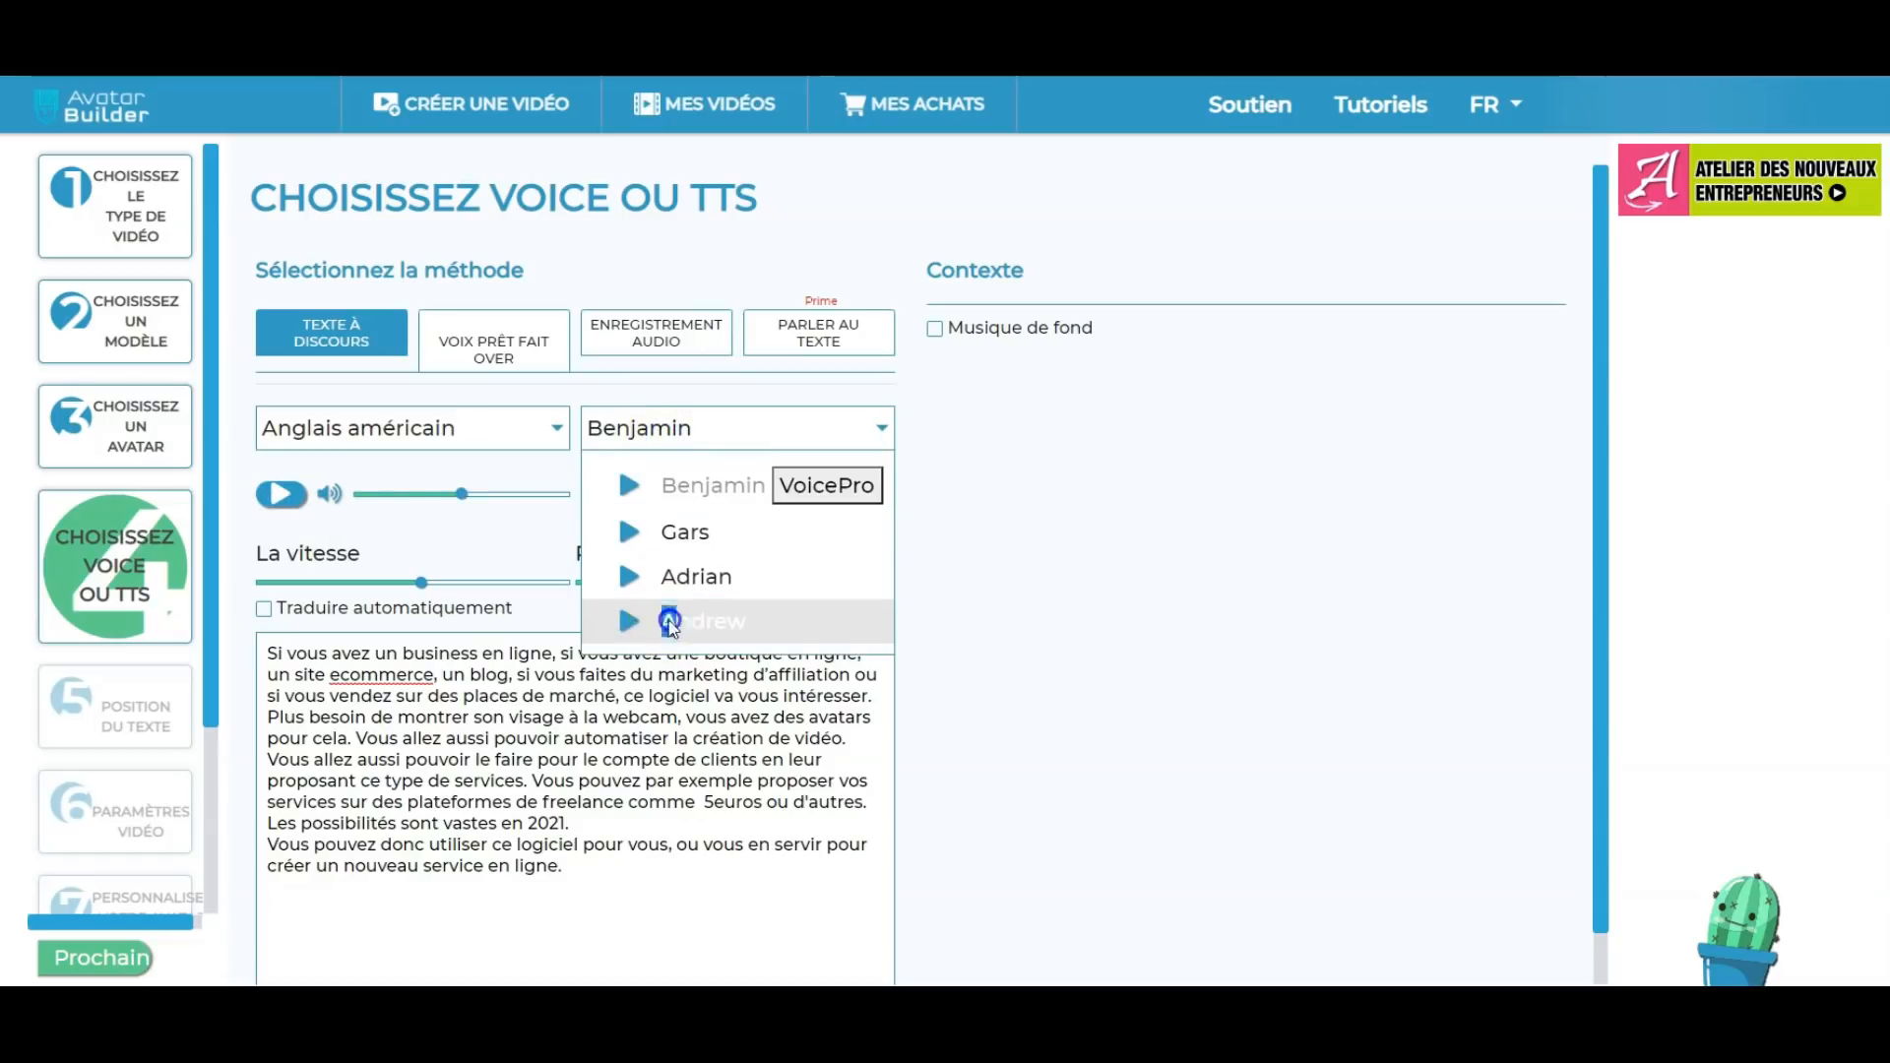
click(669, 622)
click(281, 495)
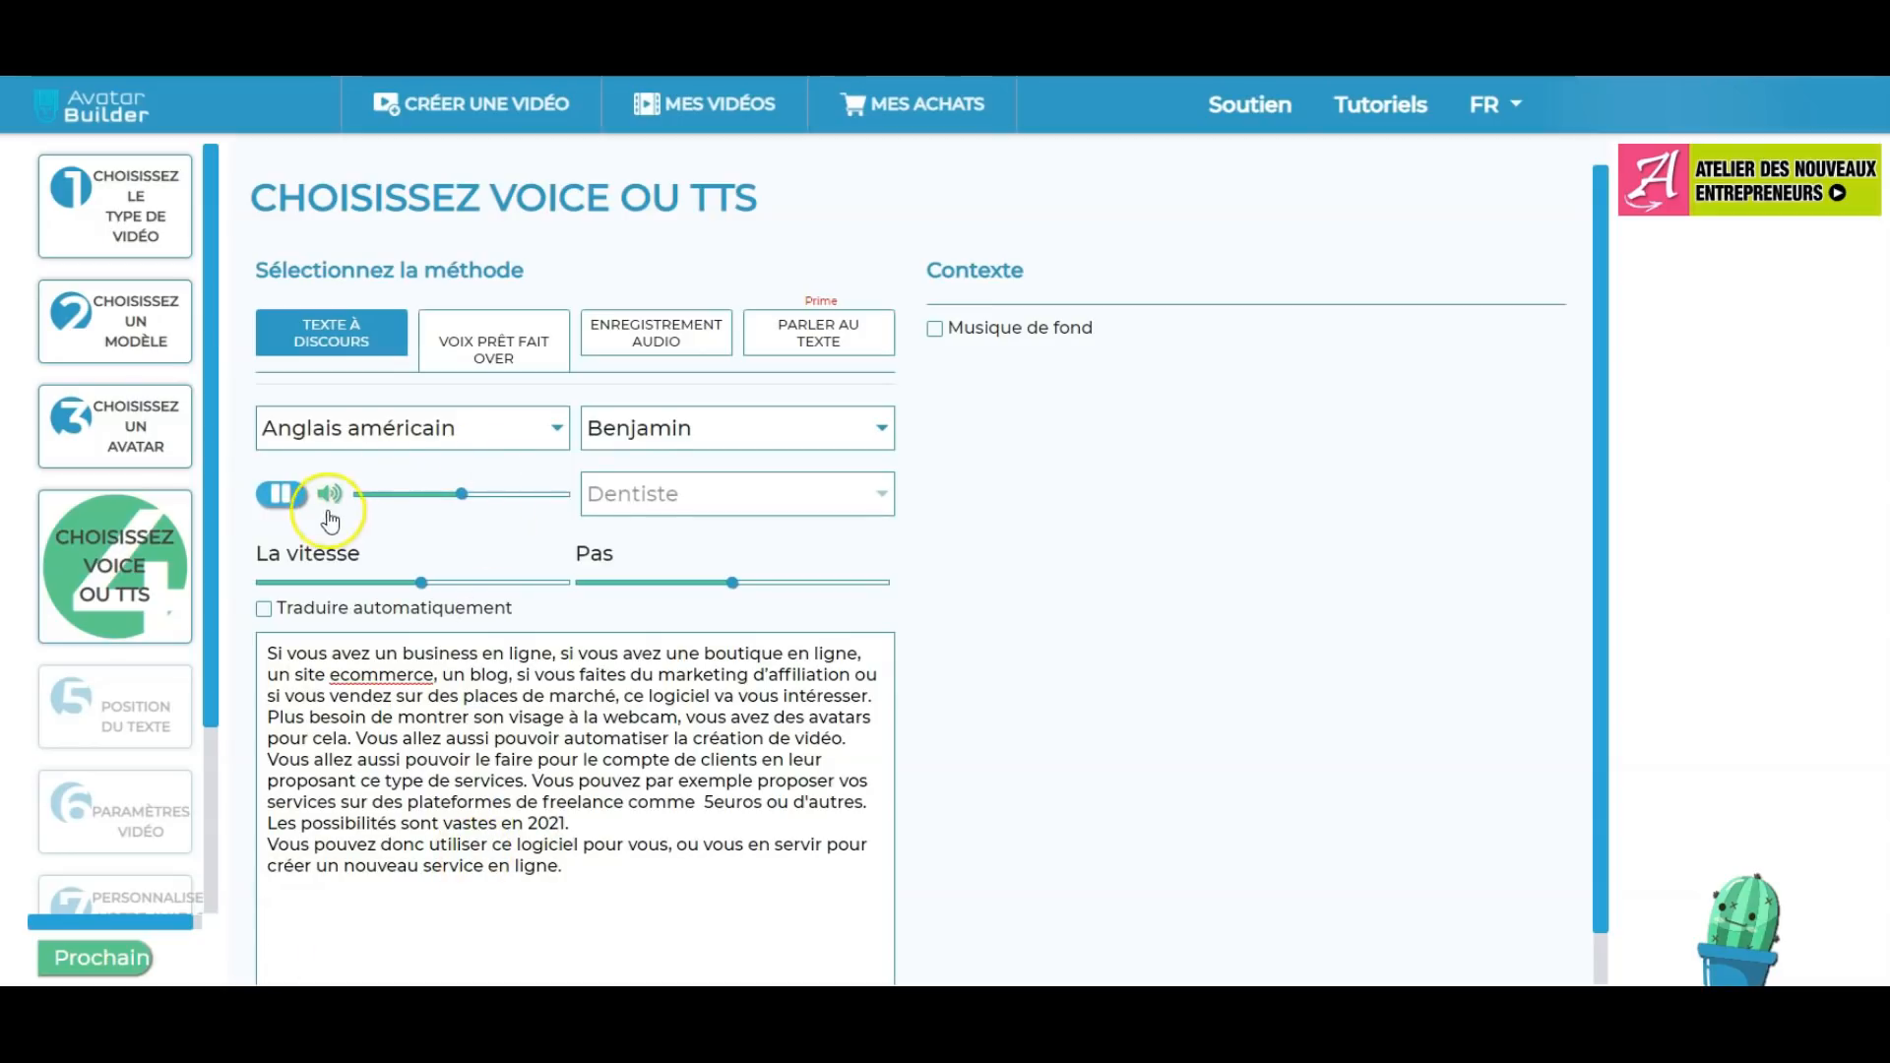
click(280, 494)
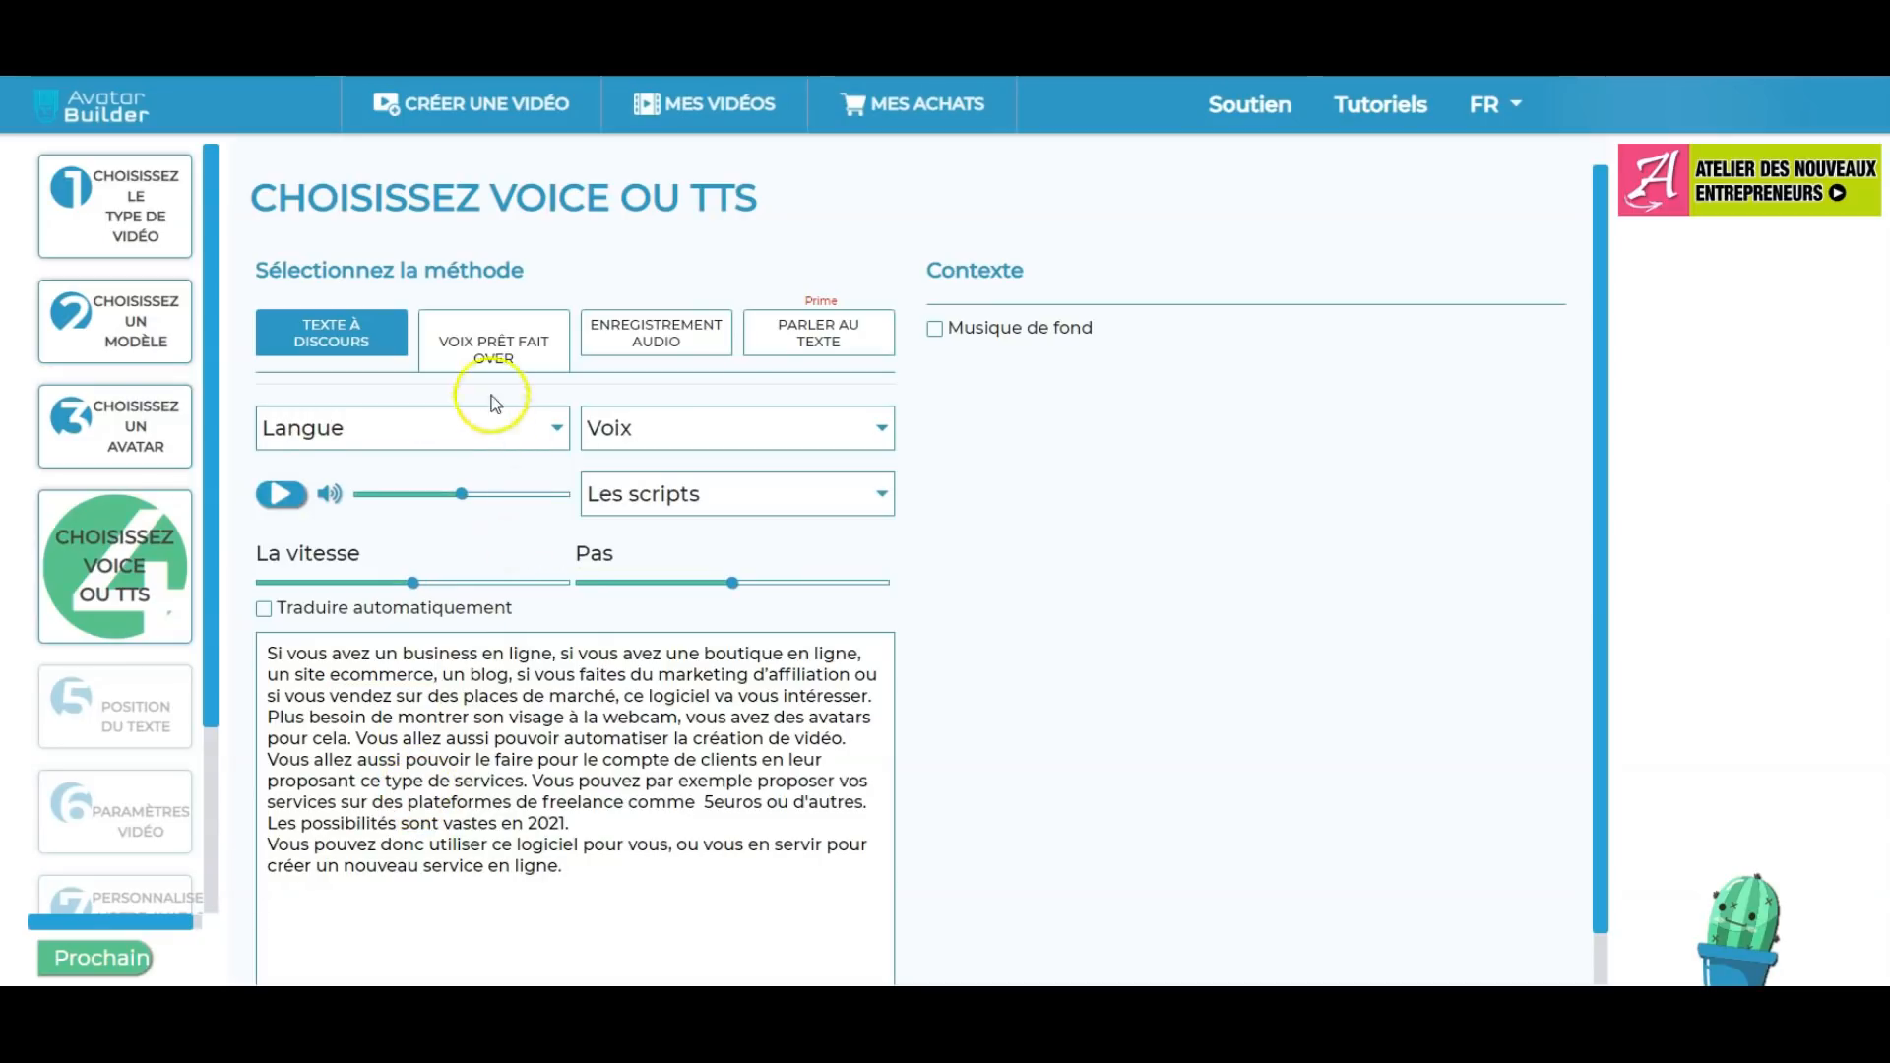
Examine the ready-made voice-over method, the audio recording method and the recording's language choices.
click(487, 349)
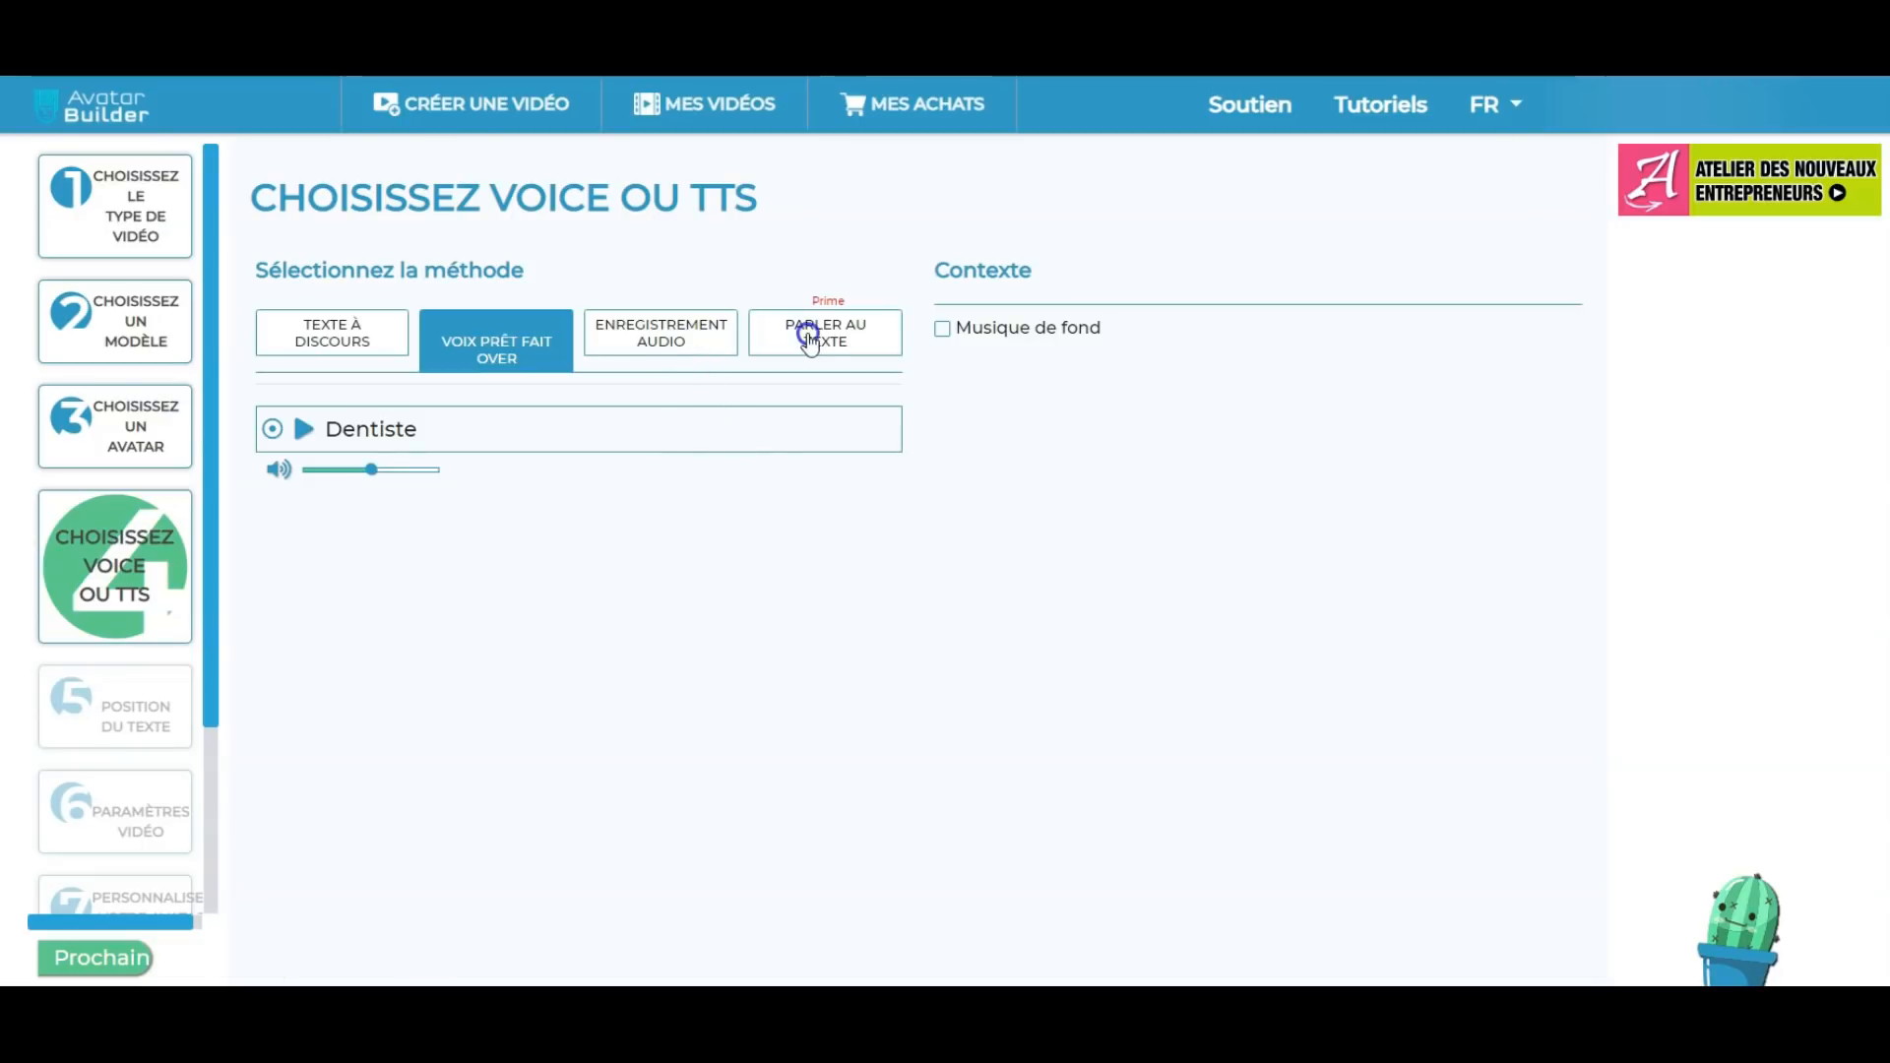
click(662, 333)
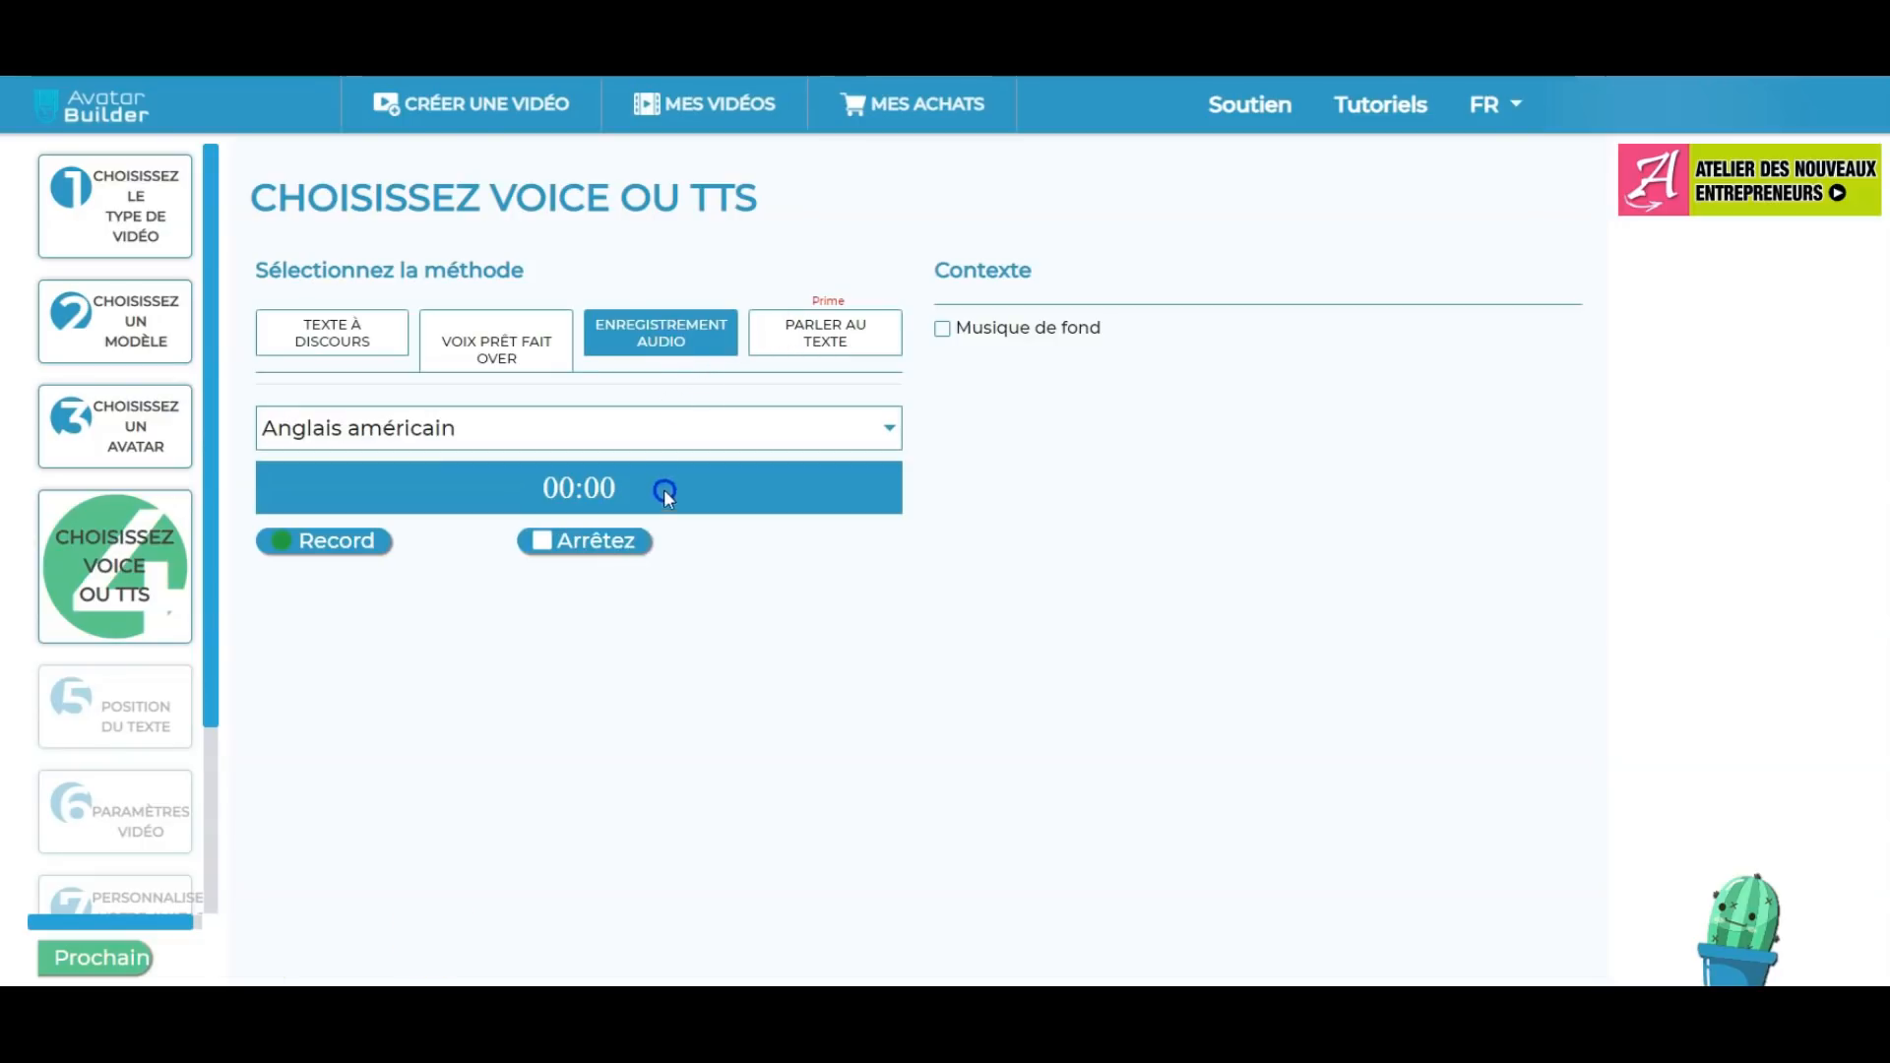
click(476, 430)
click(470, 331)
Record a short test audio clip for the voice and play it back.
click(321, 541)
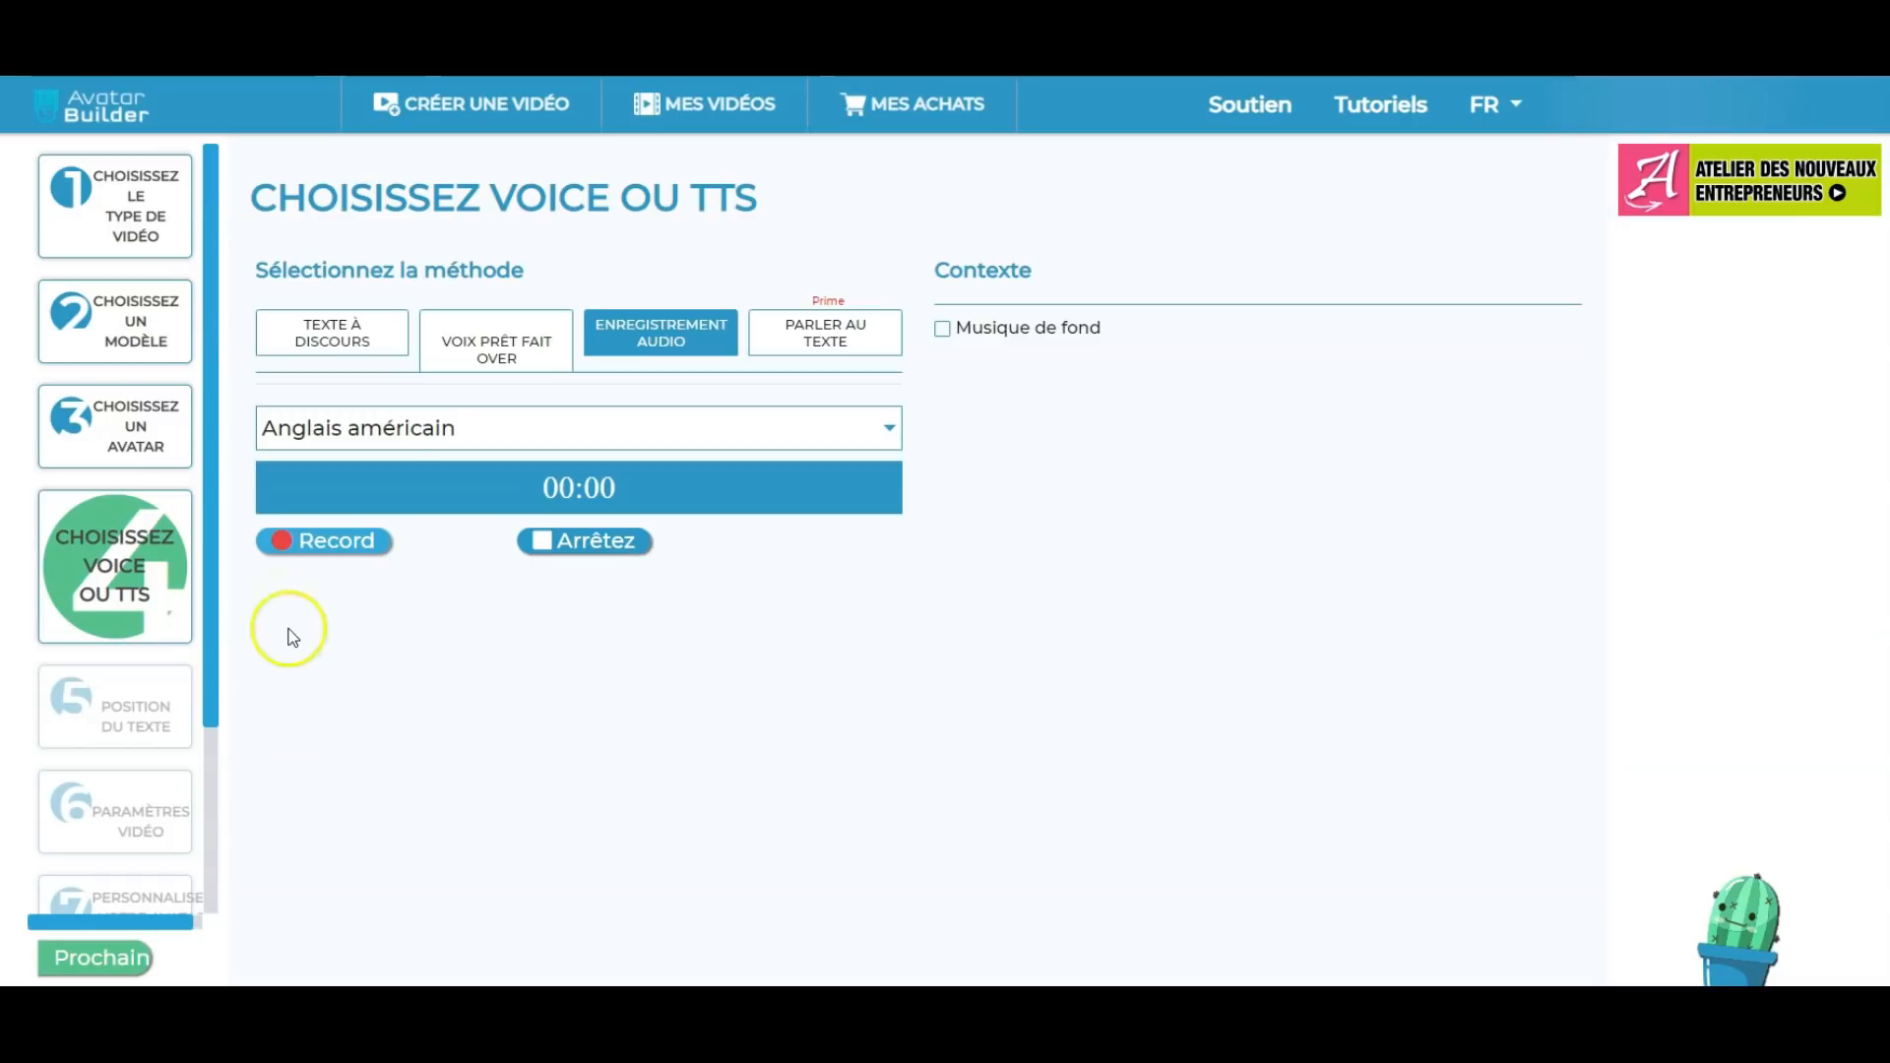
click(578, 540)
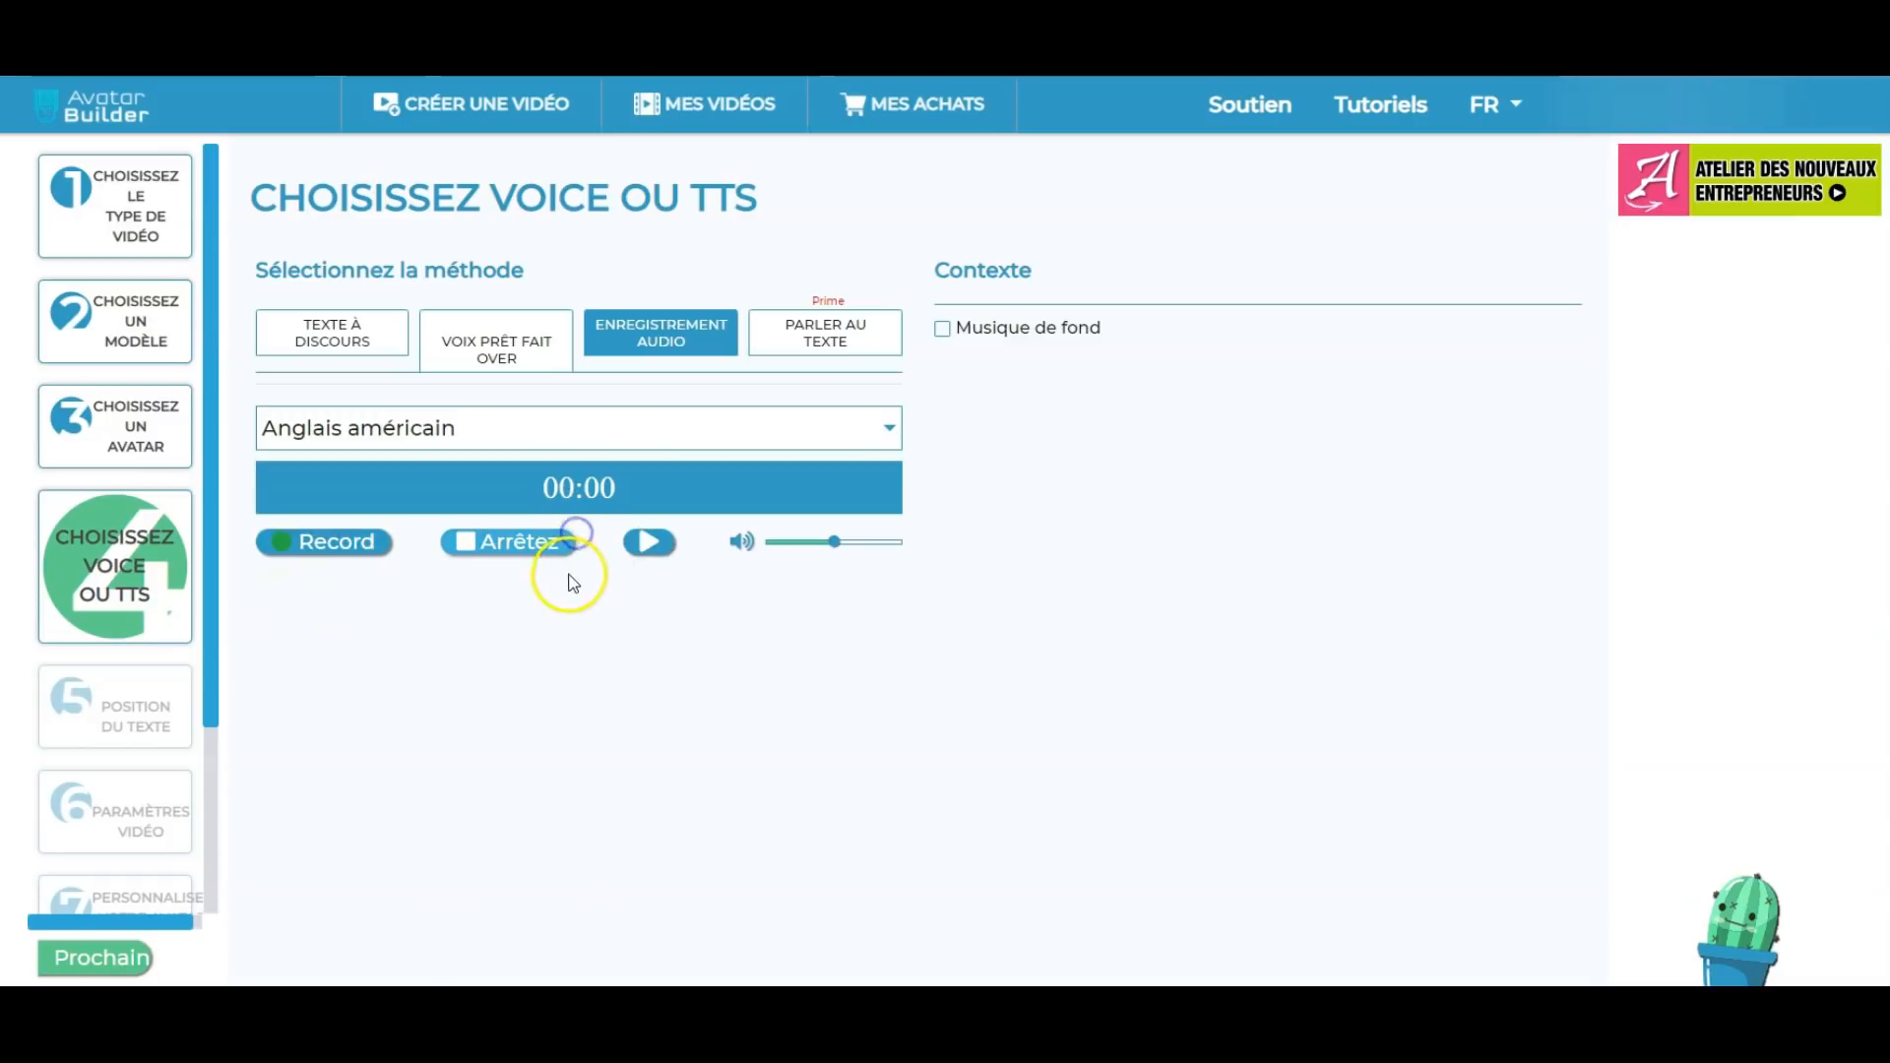
click(655, 546)
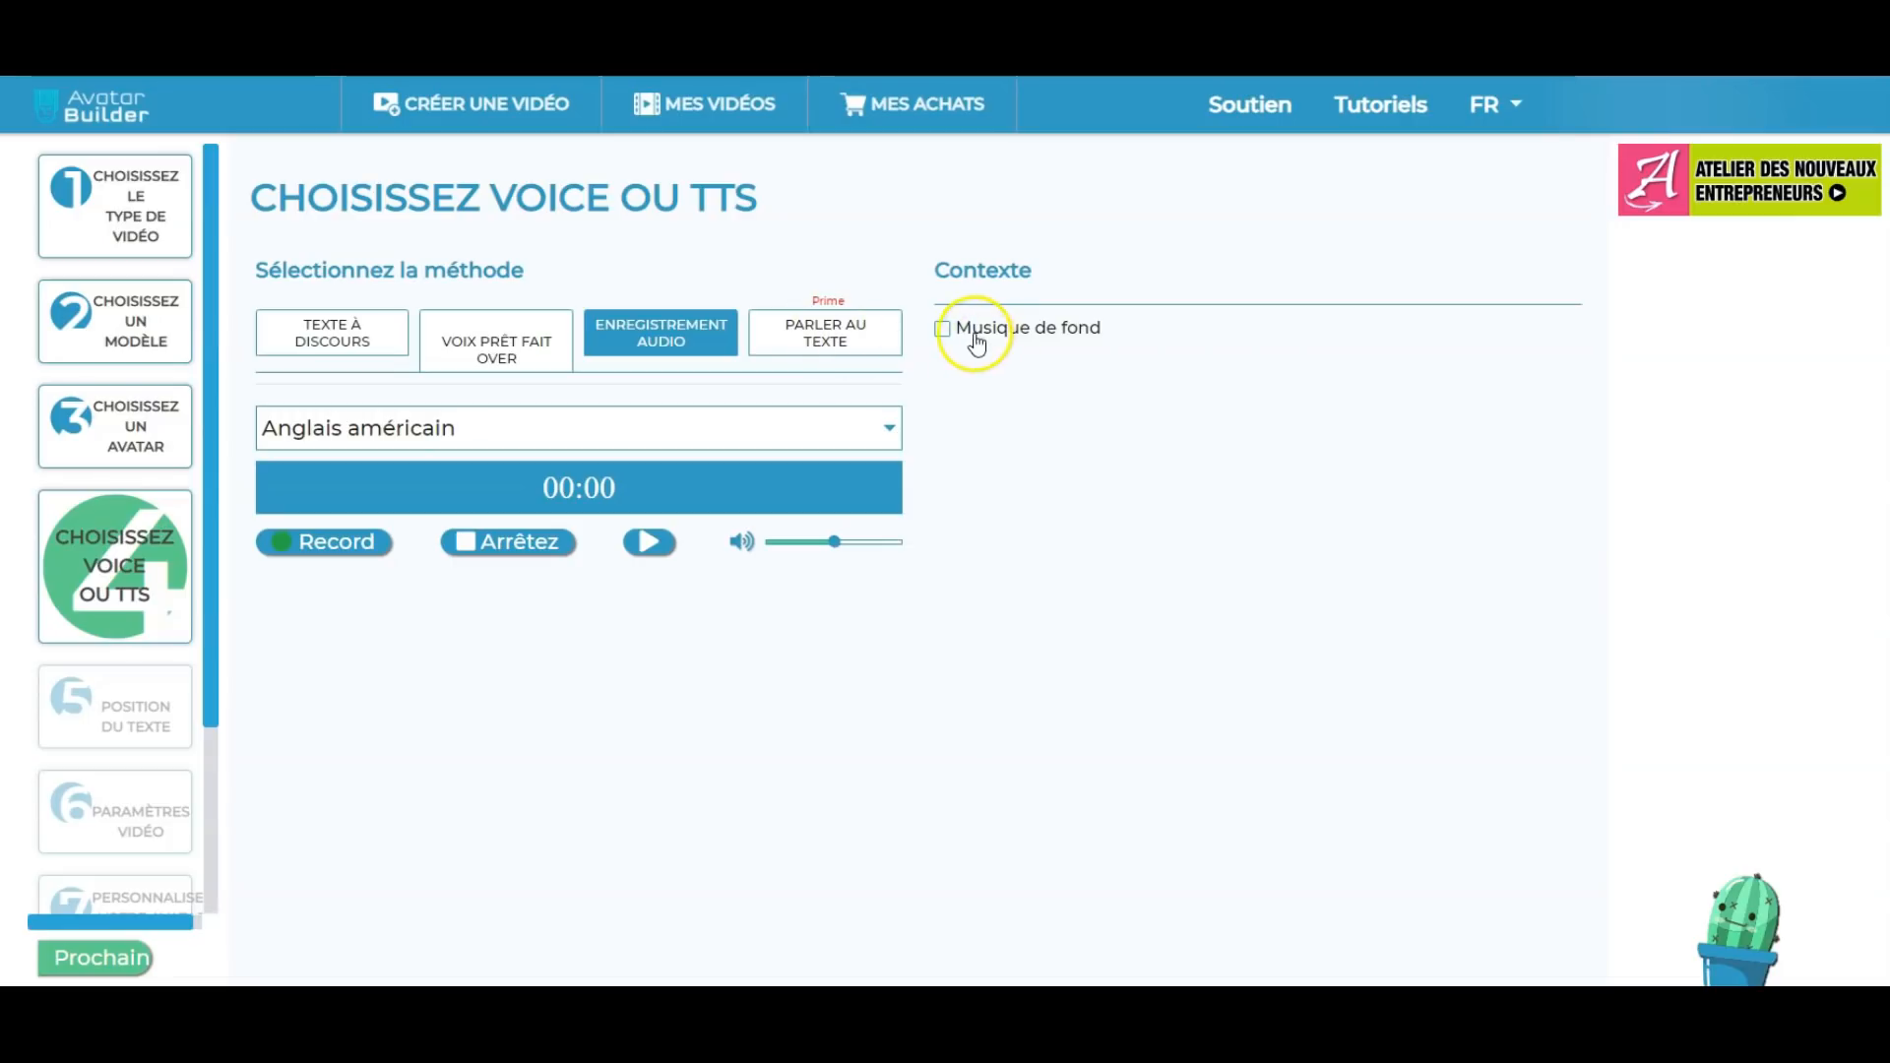
Enable background music and browse the tracks offered in the music library.
click(943, 330)
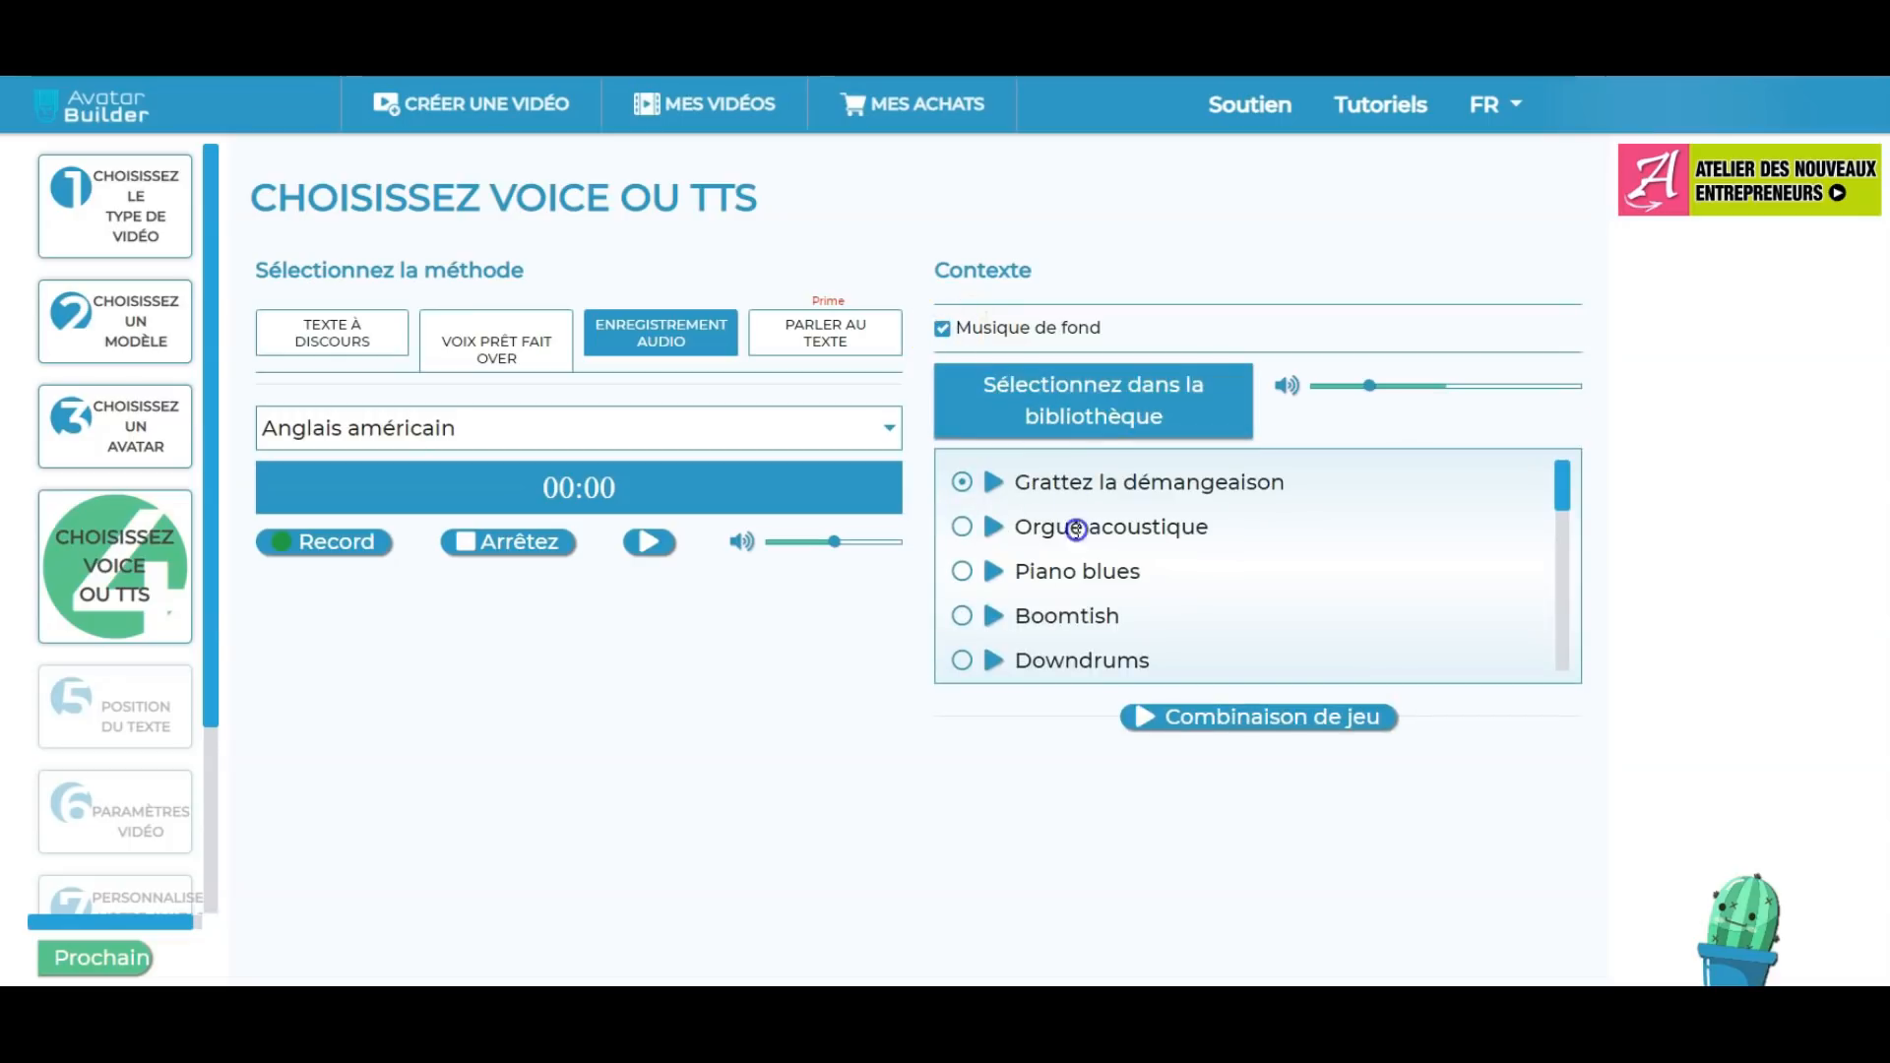
mouse_move(1566, 489)
mouse_down()
mouse_move(1569, 603)
mouse_move(1567, 475)
mouse_up()
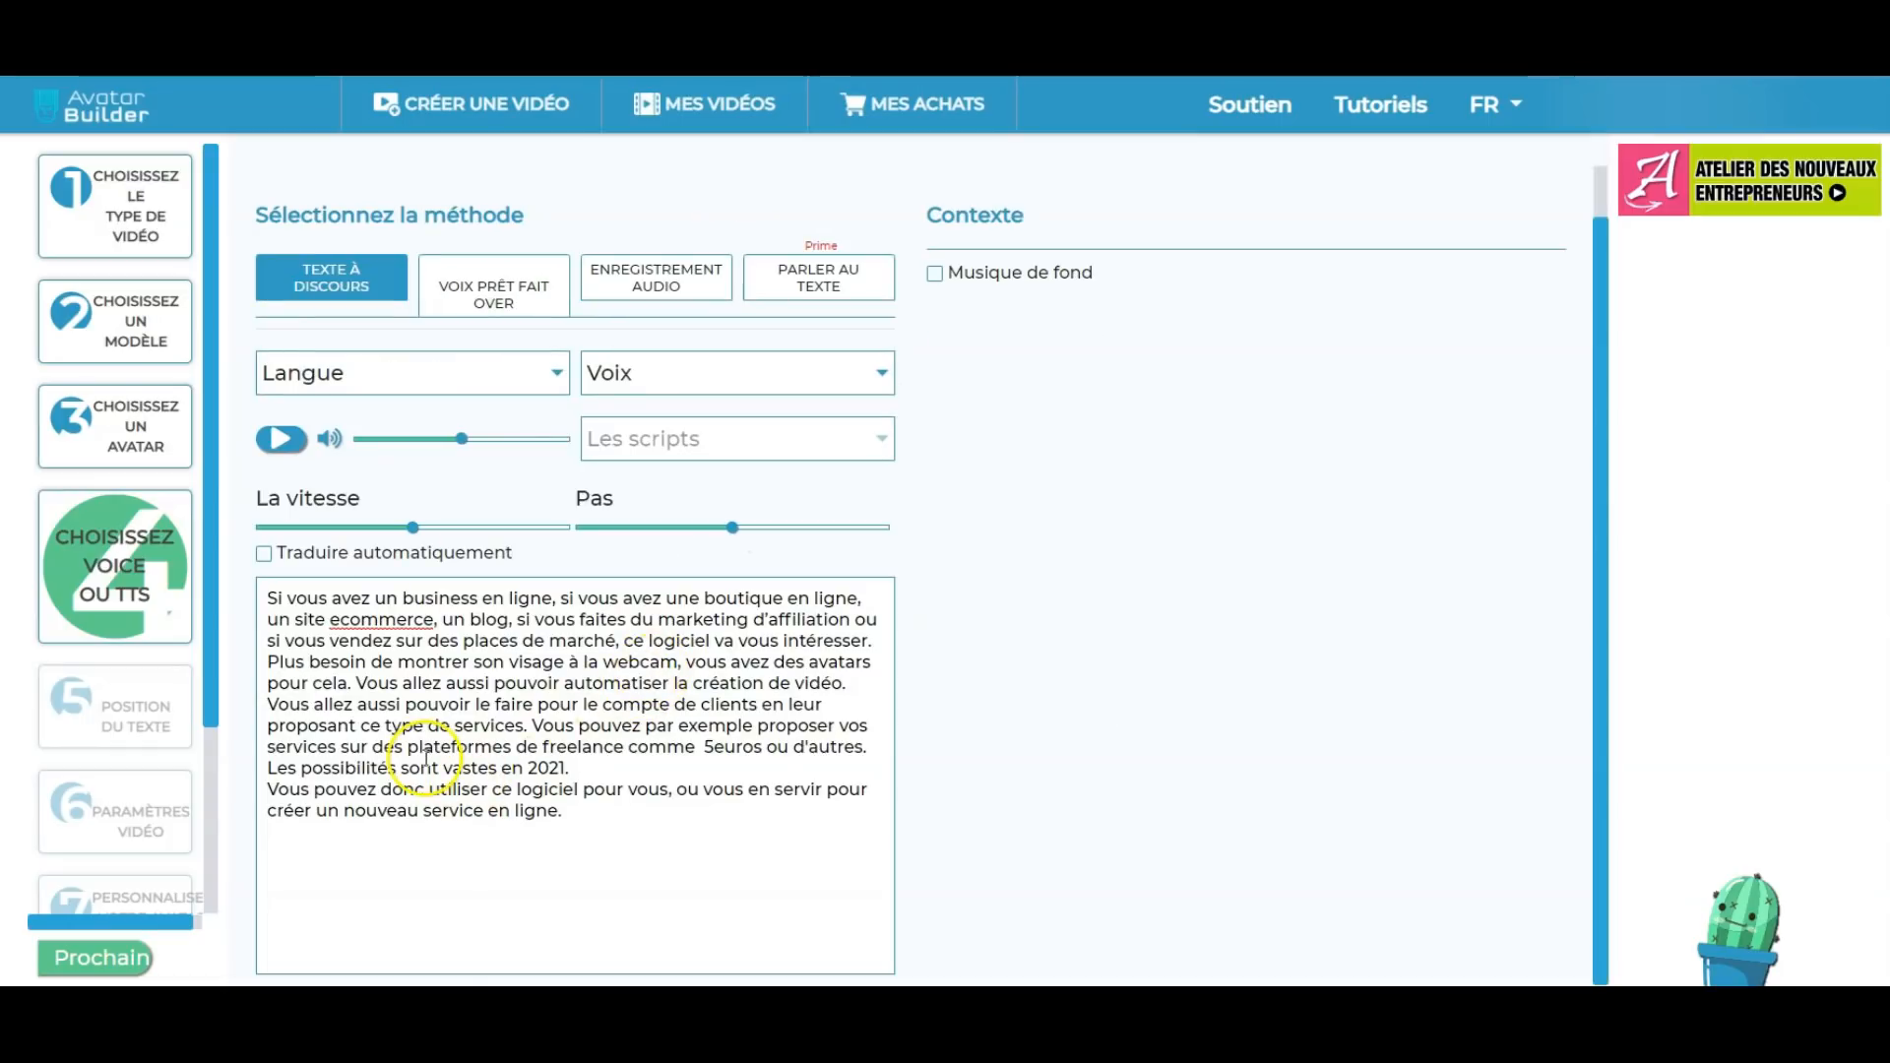
Proceed from the text-to-speech script to the text position stage and browse the available fonts.
click(96, 957)
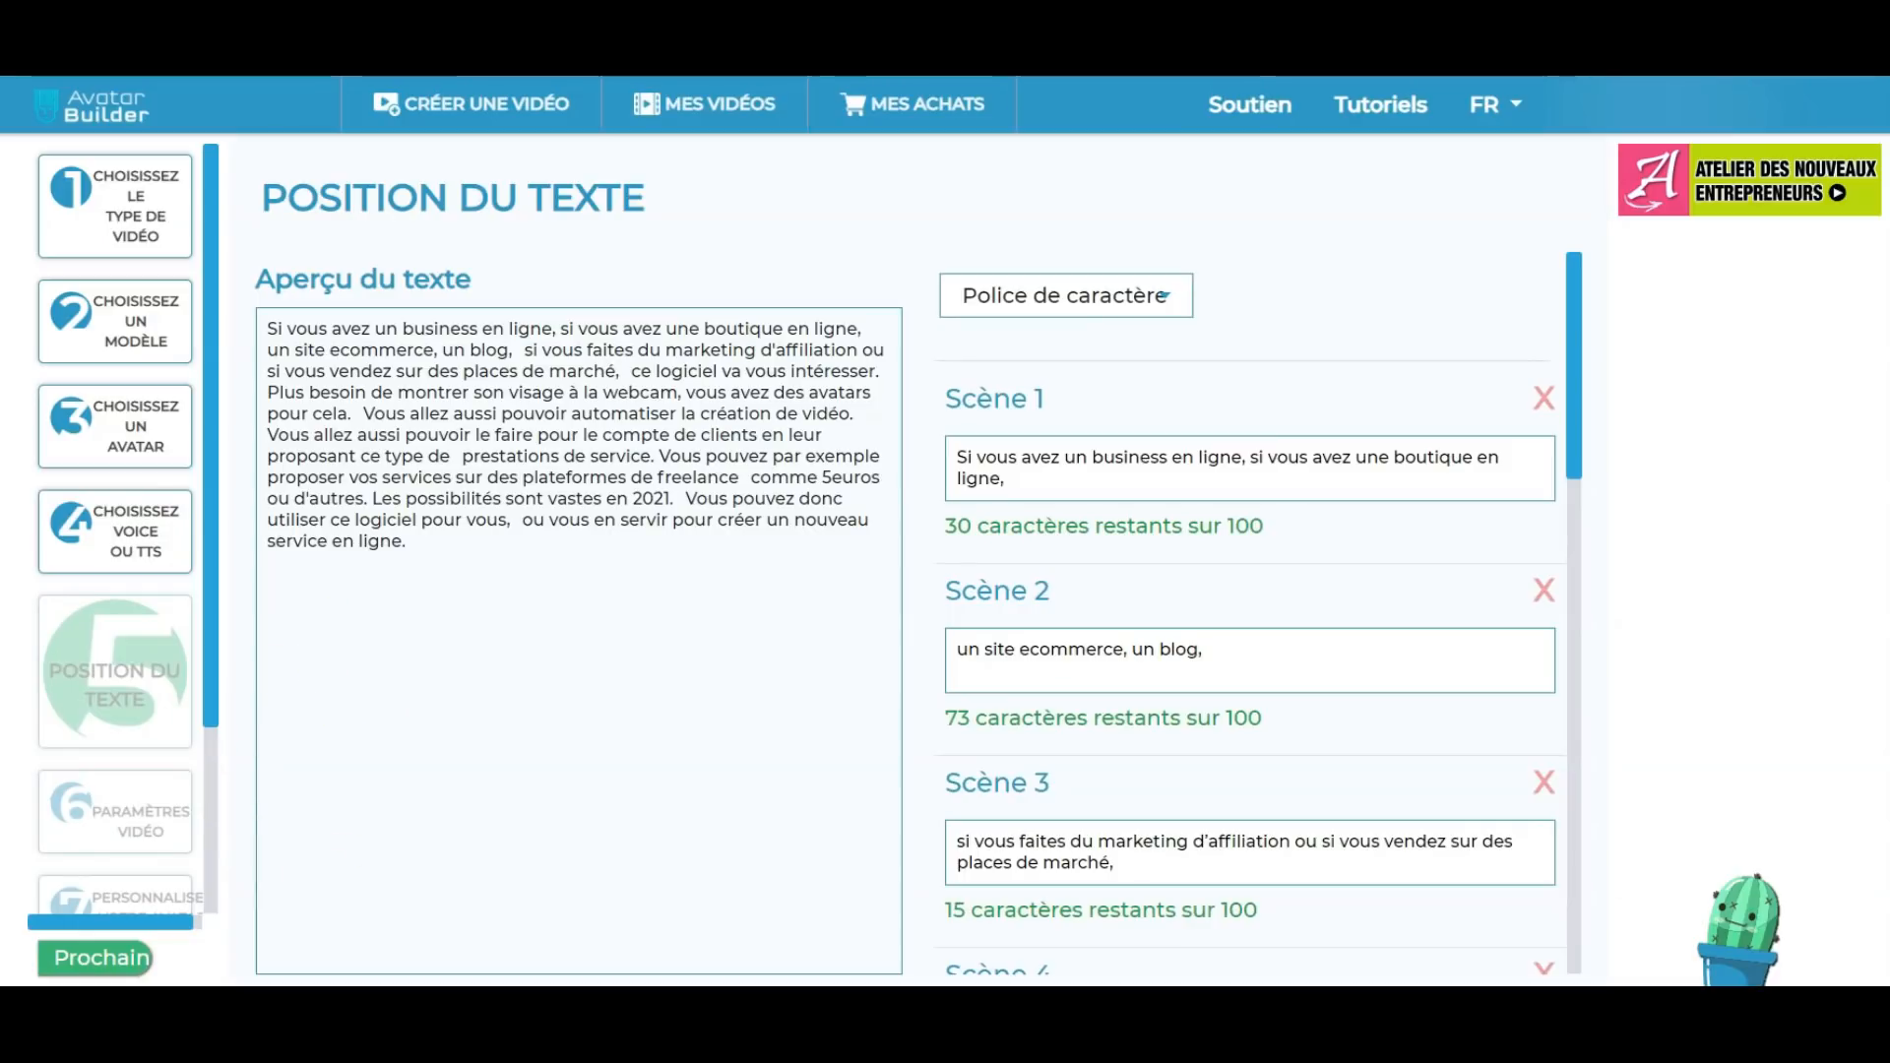
click(1030, 297)
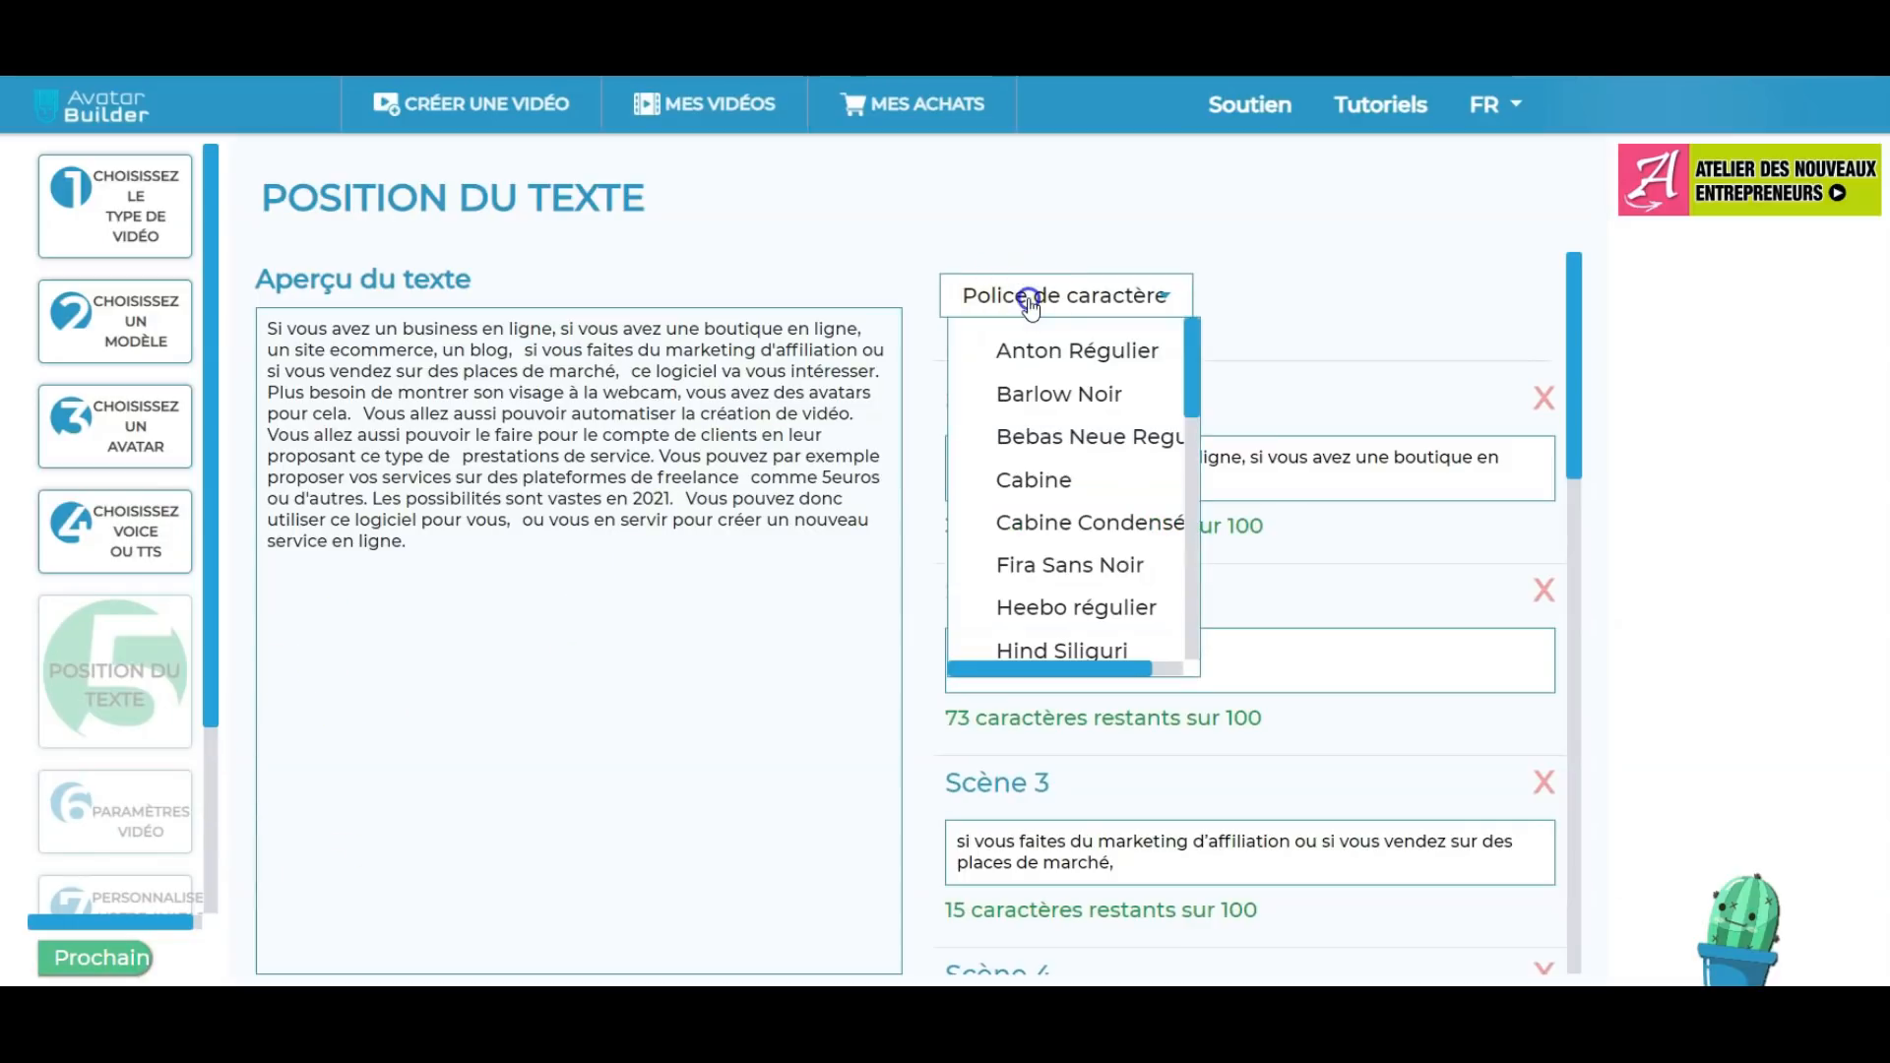
mouse_move(1194, 374)
mouse_down()
mouse_move(1205, 590)
mouse_move(1224, 374)
mouse_up()
click(1223, 374)
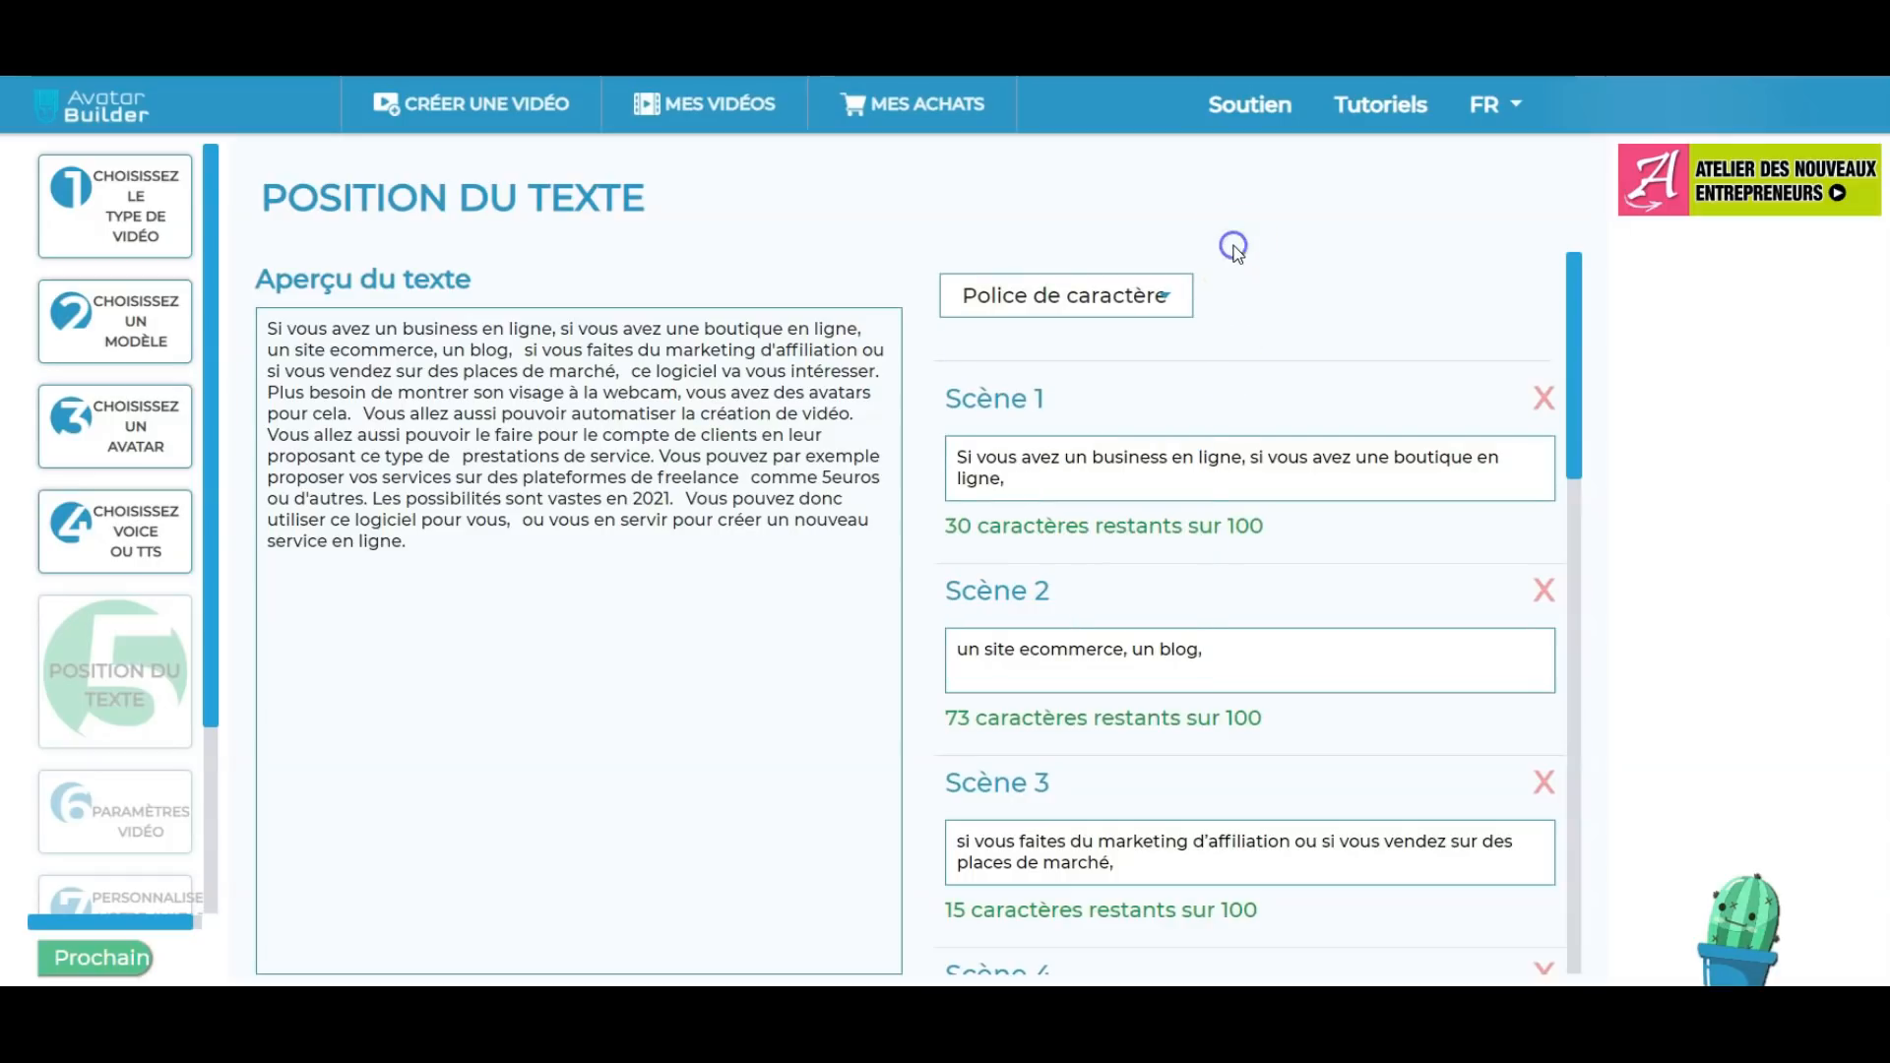
Review the text preview and how the script is divided into scenes, down to the last scene.
drag(391, 541, 297, 329)
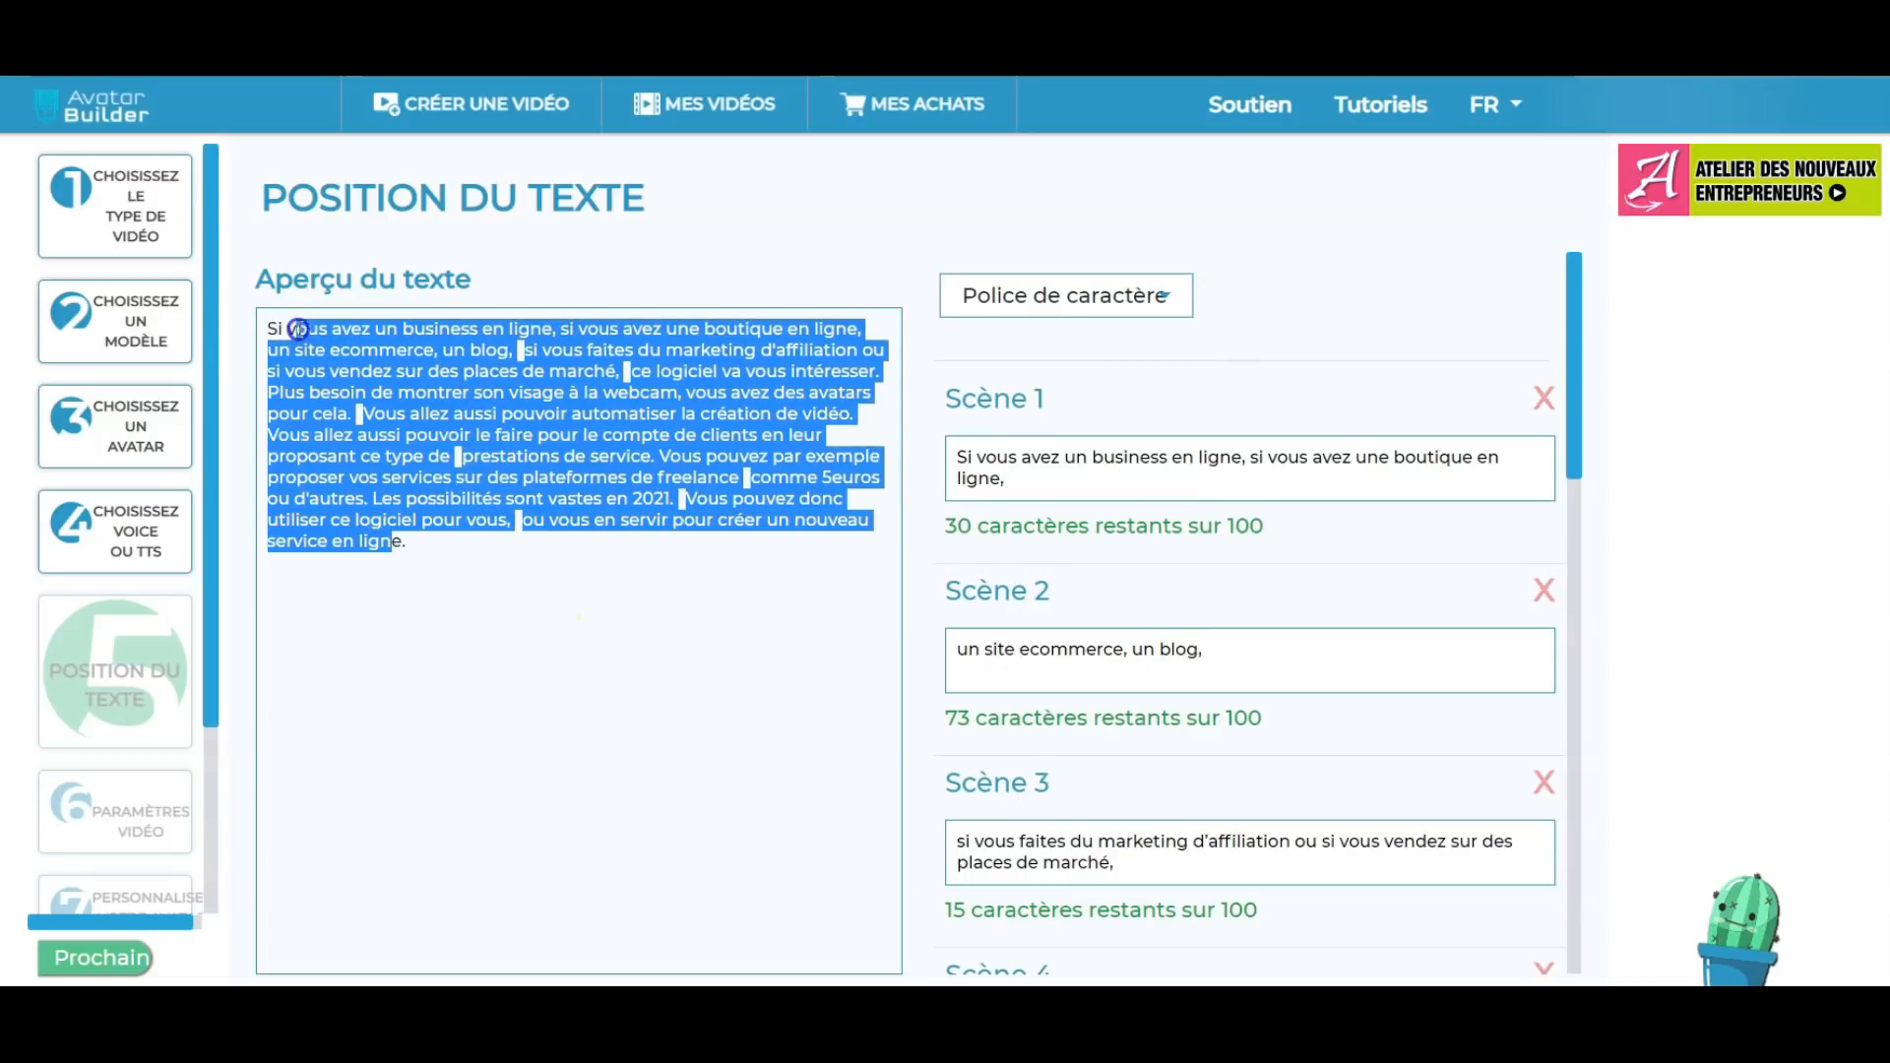
click(459, 423)
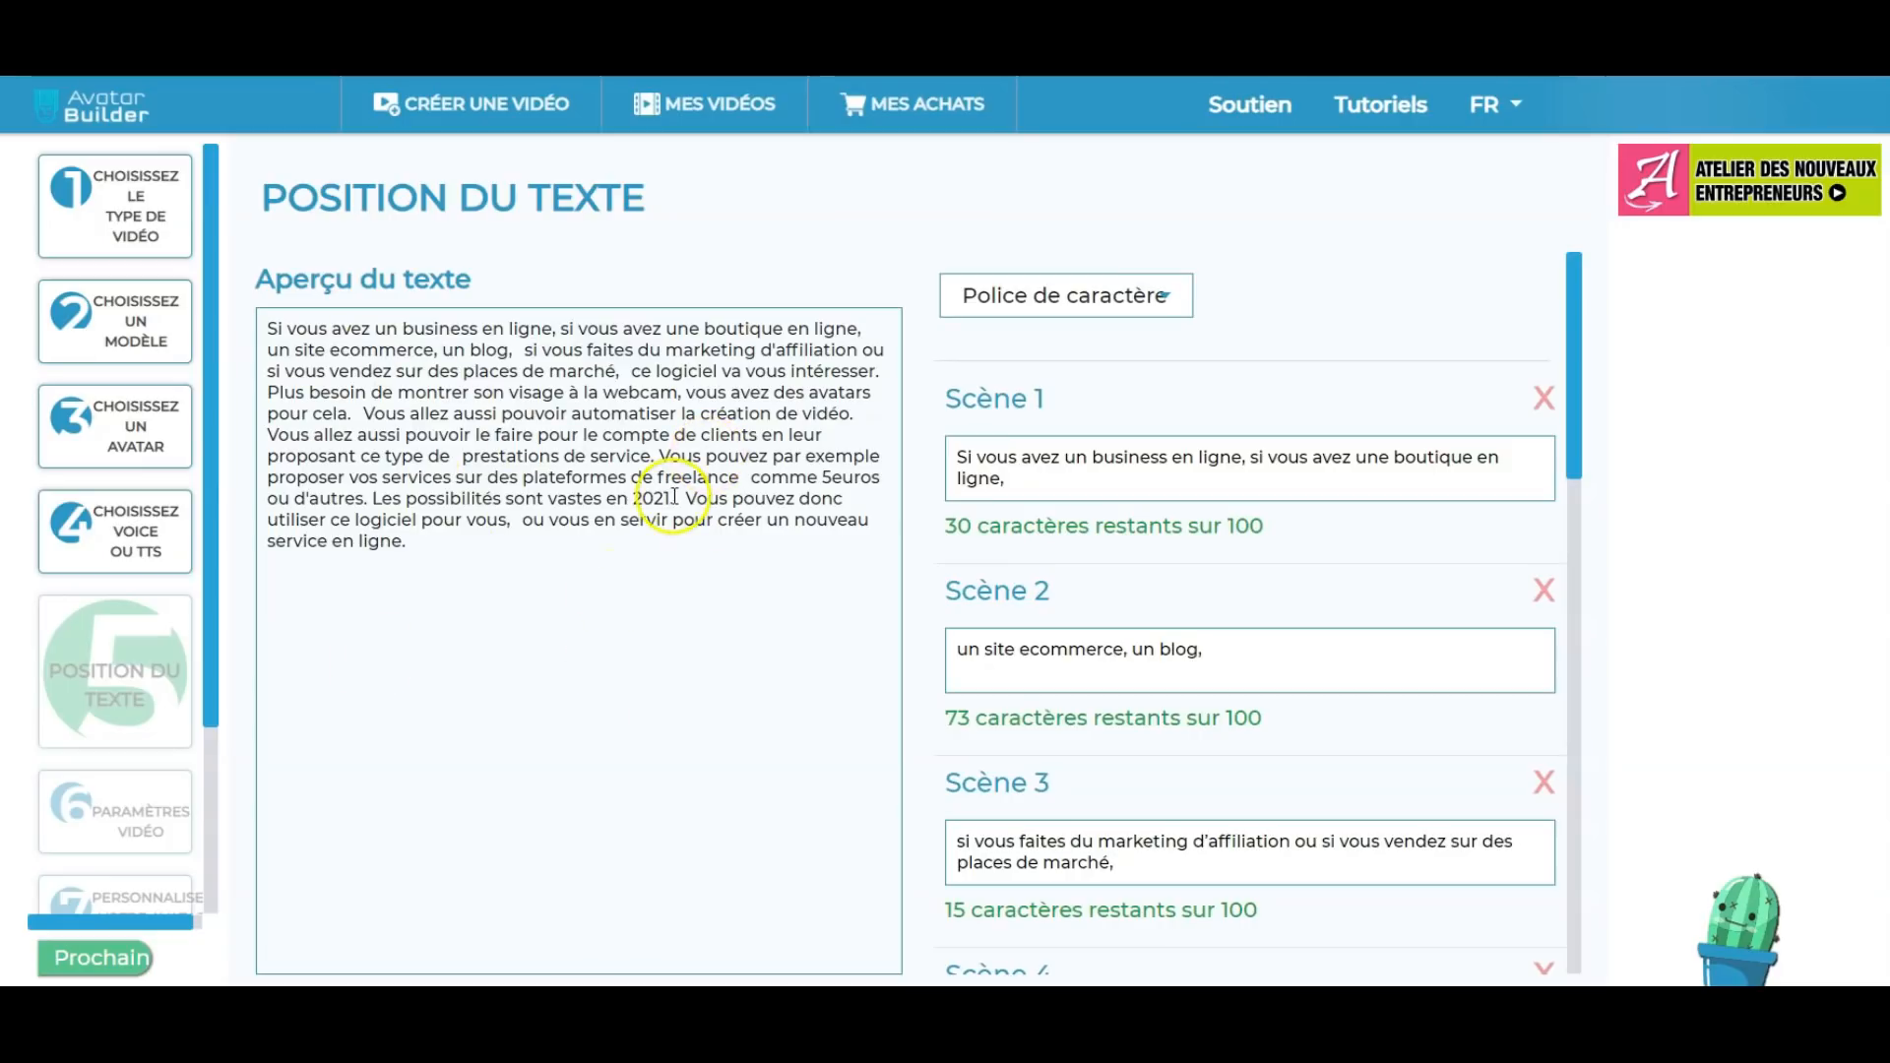
scroll(1409, 319, down, 12)
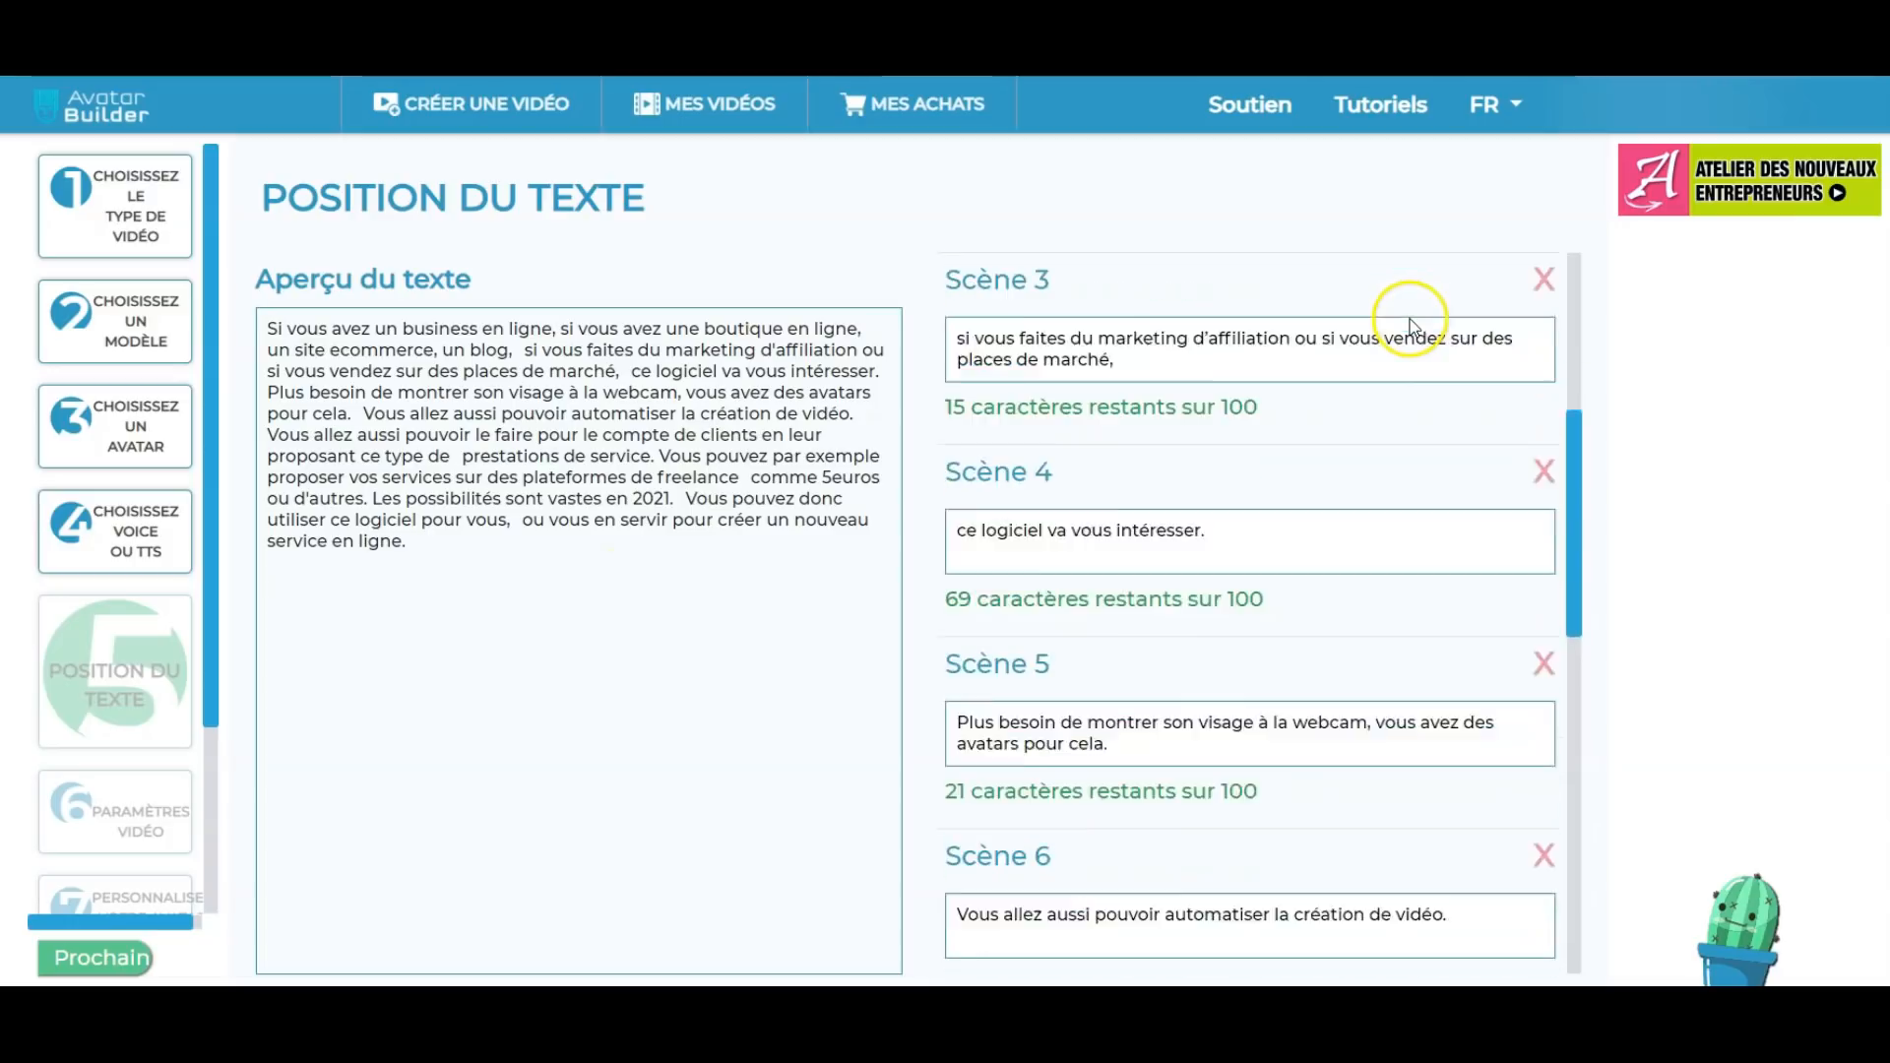
scroll(1394, 335, down, 3)
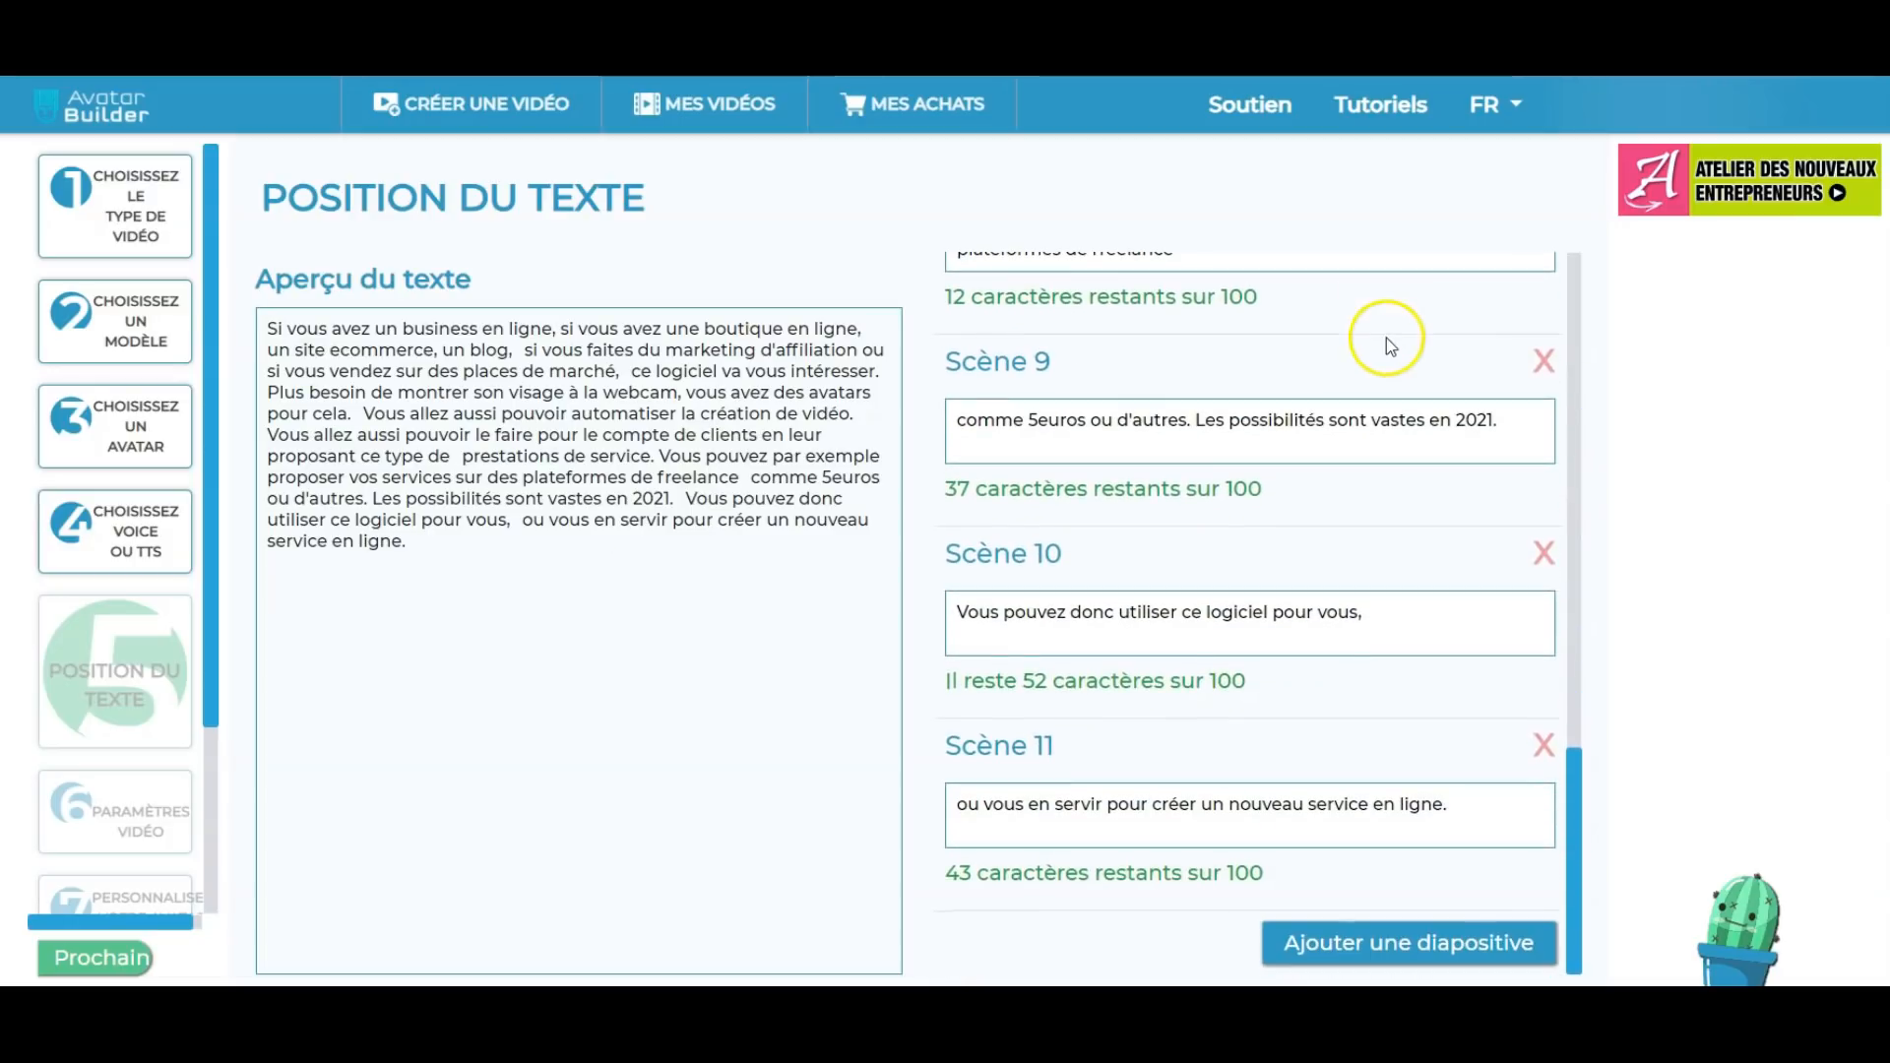
drag(1575, 888, 1611, 945)
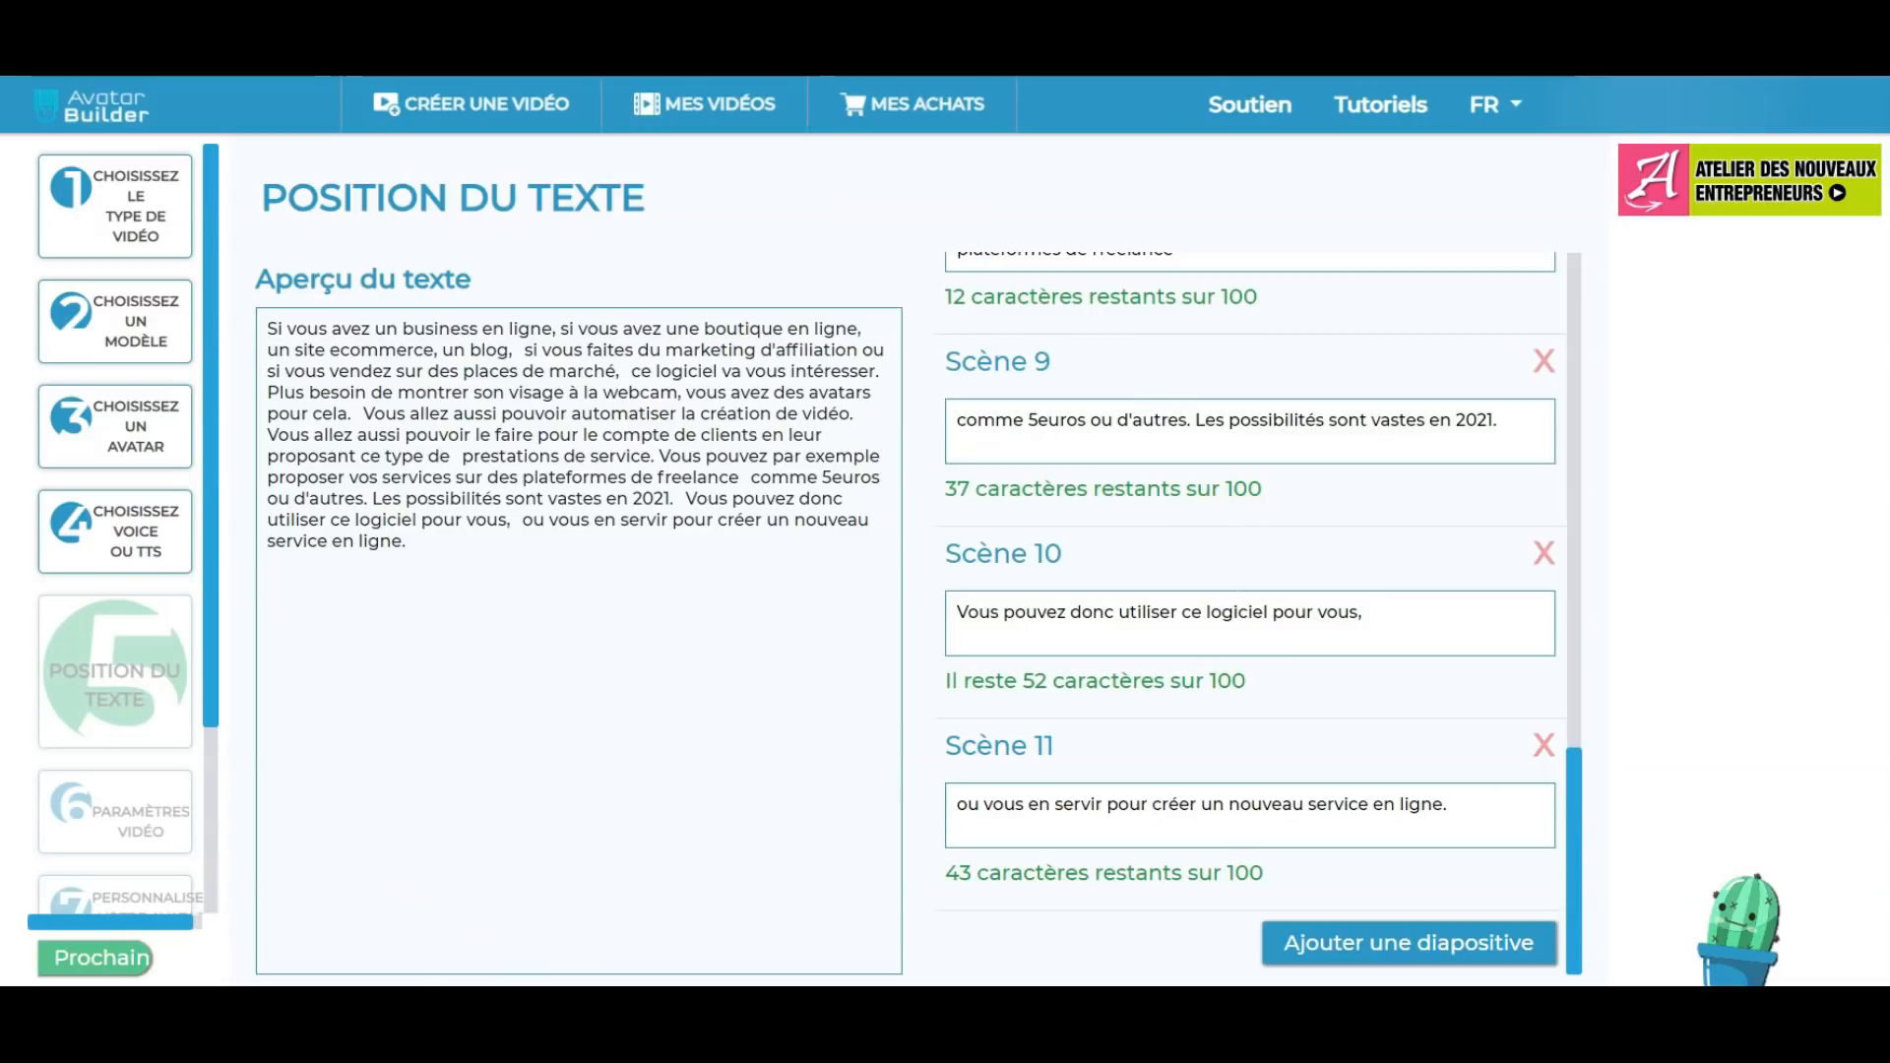
Clear the video's amusement park background in the video settings and open the first compétition image from the personal gallery.
click(97, 960)
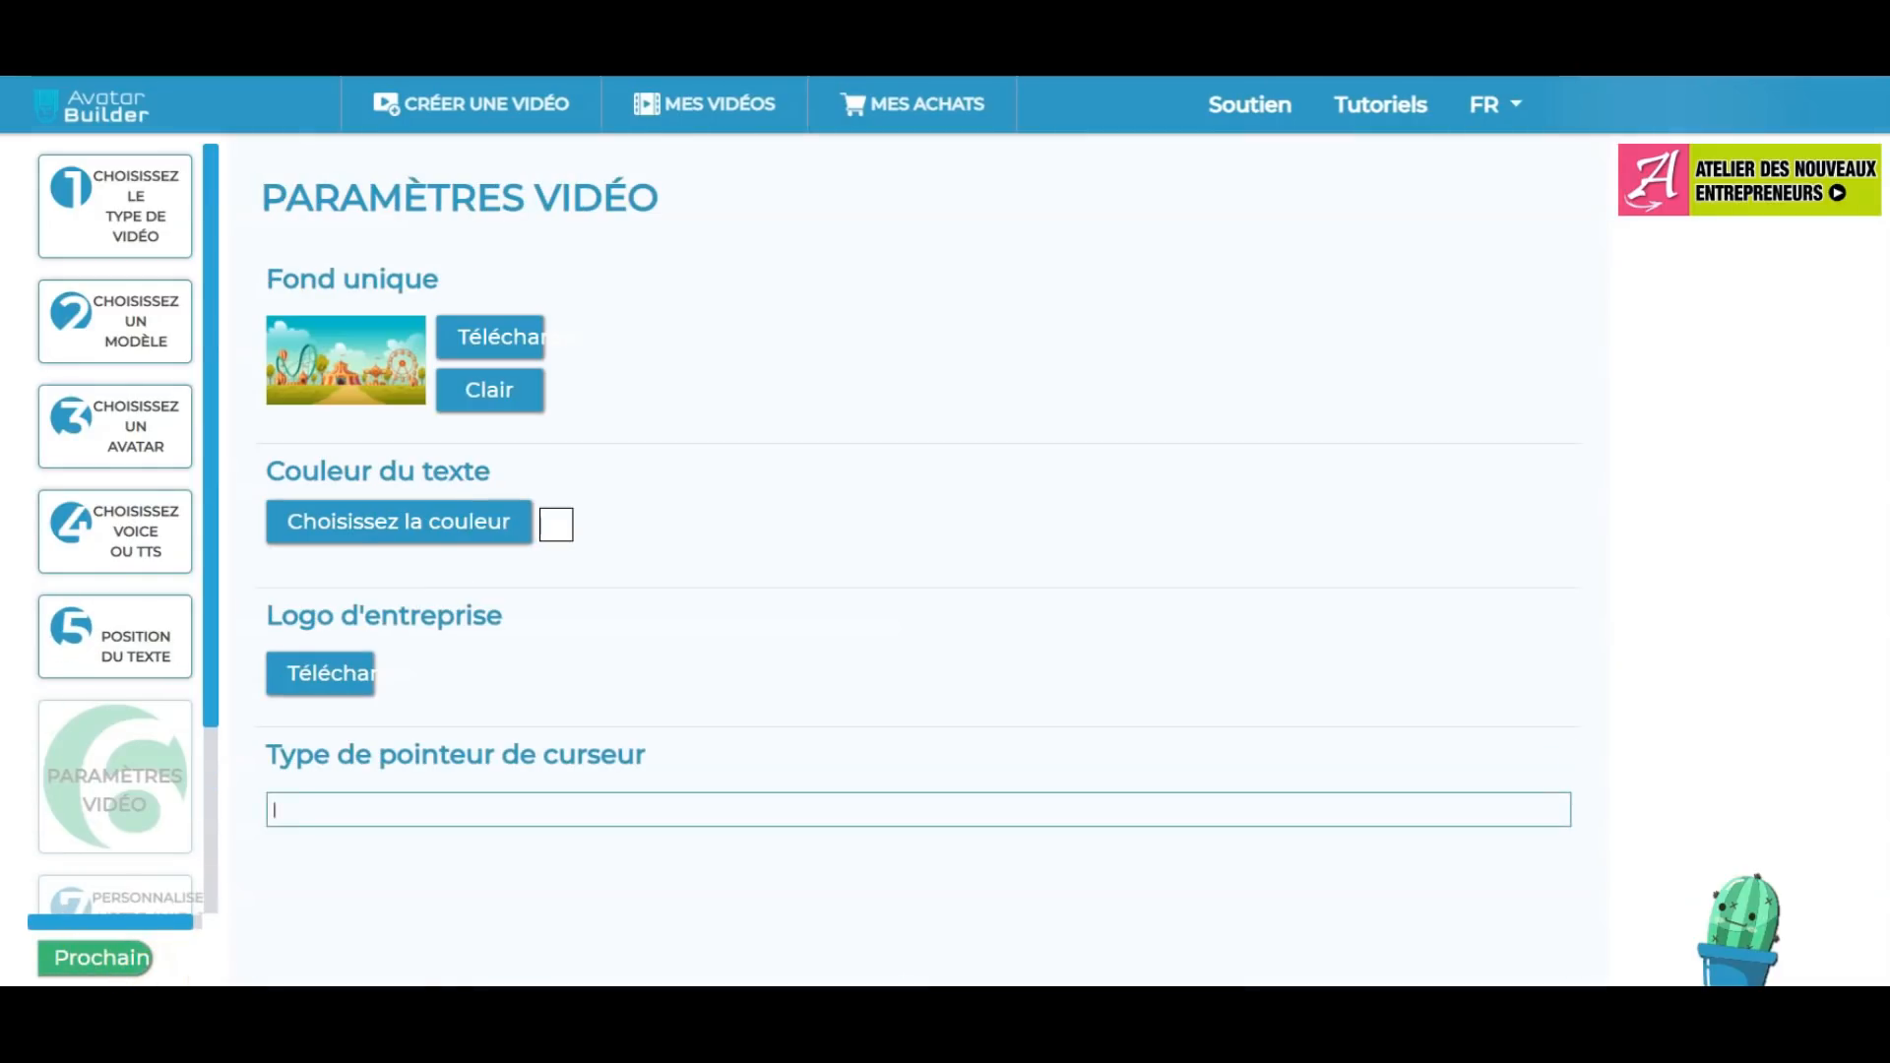
click(490, 389)
click(313, 335)
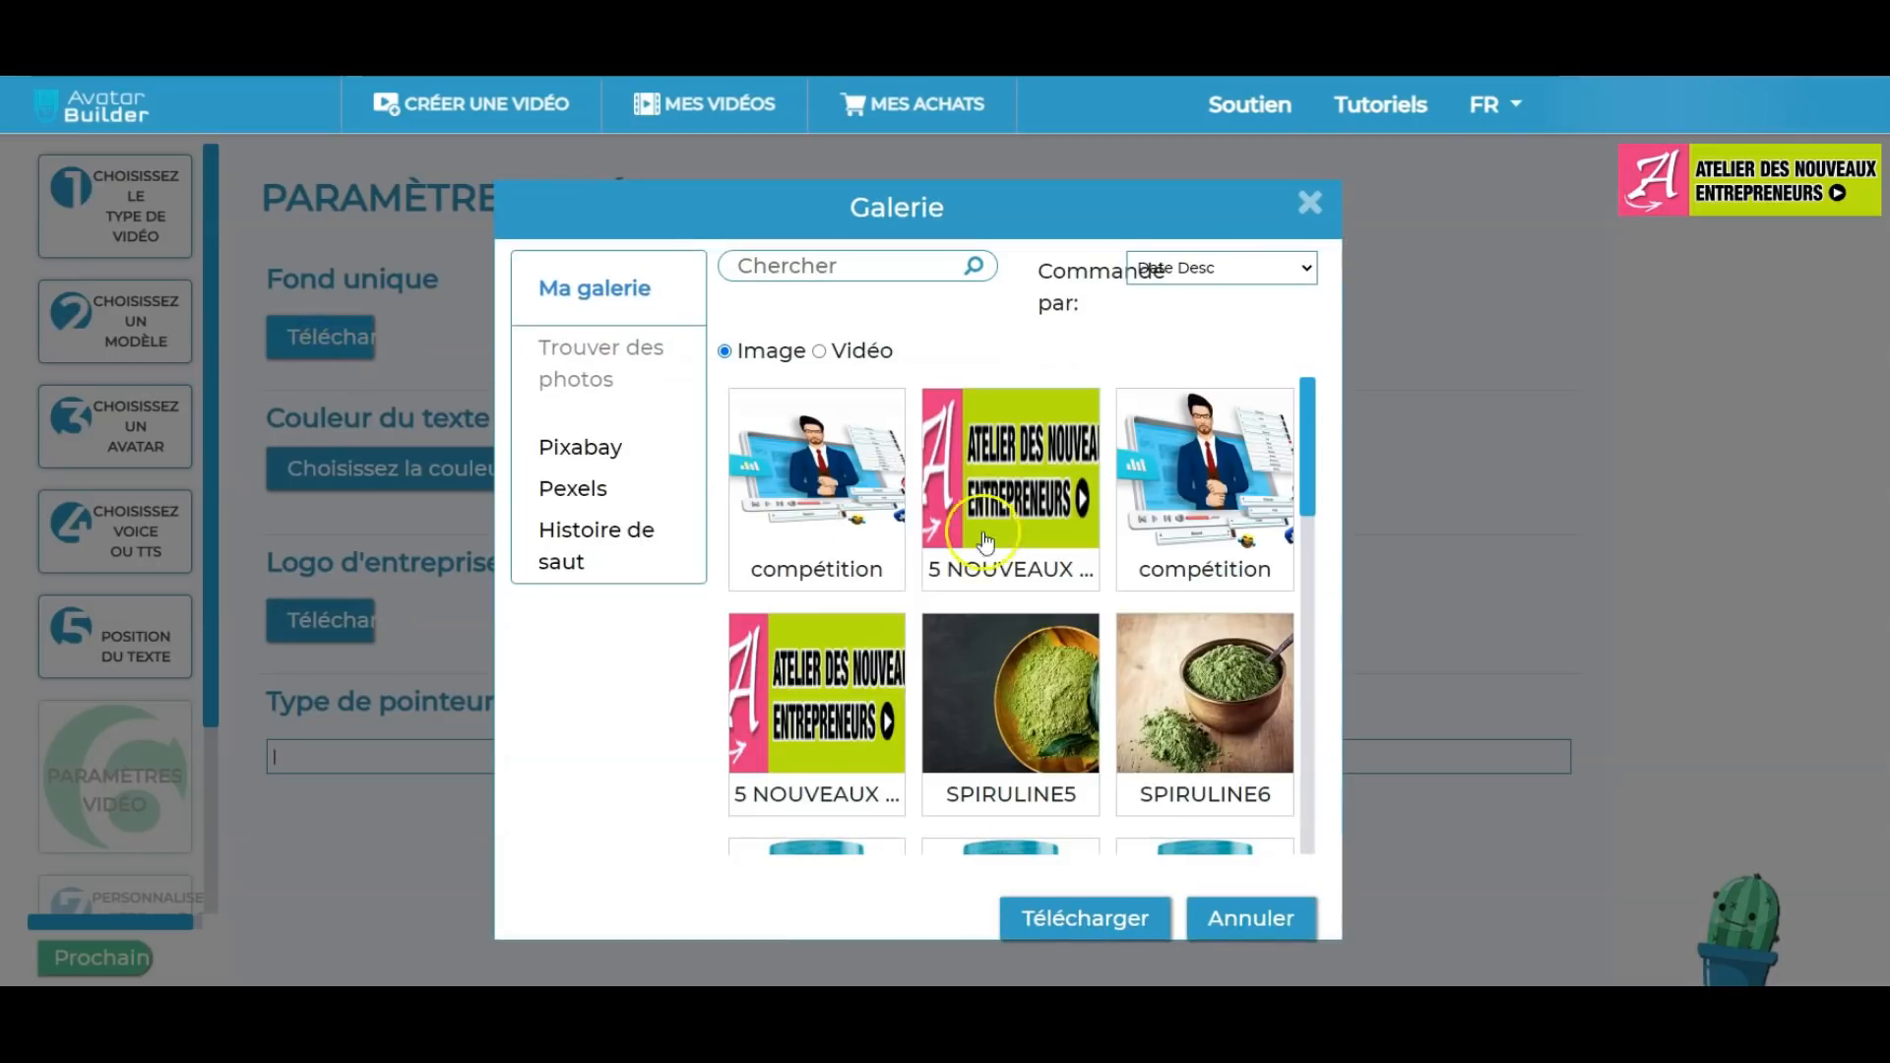
click(823, 463)
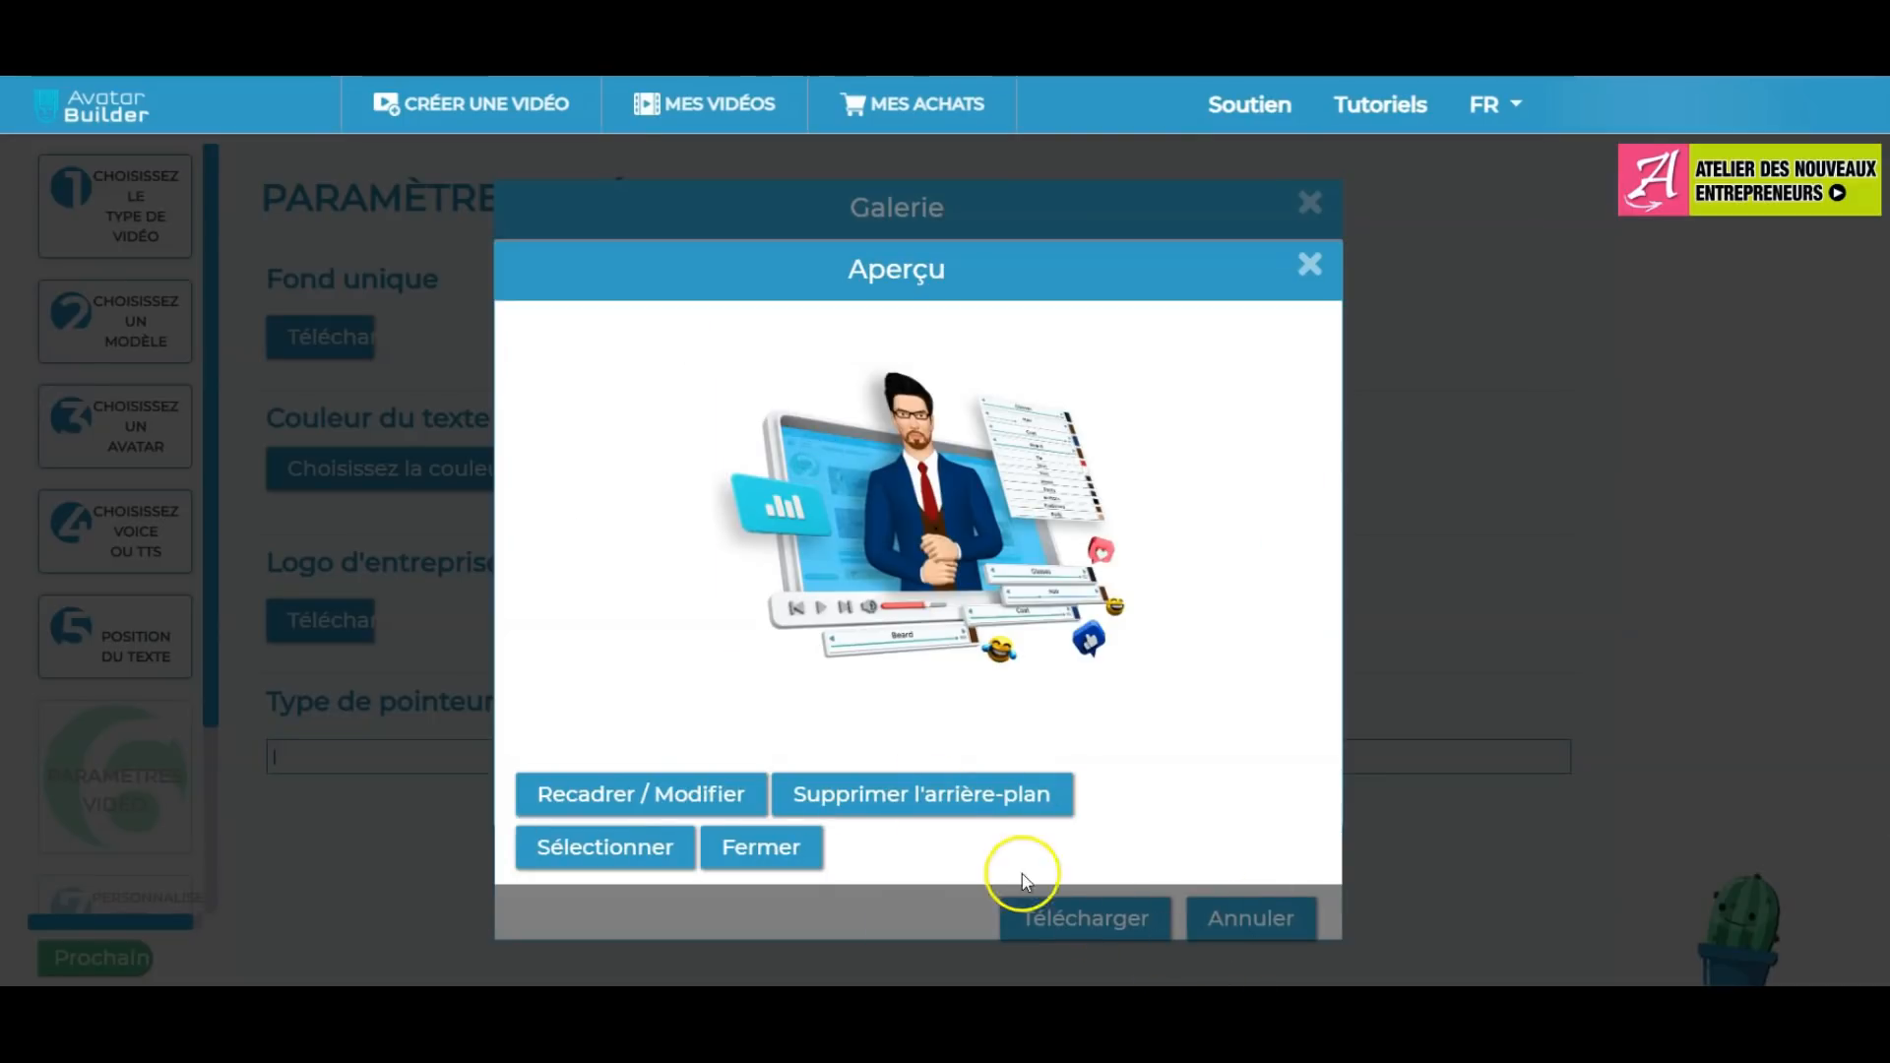
Enlarge the image's crop area to 743 × 428 and zoom out until the whole illustration fits inside.
click(607, 790)
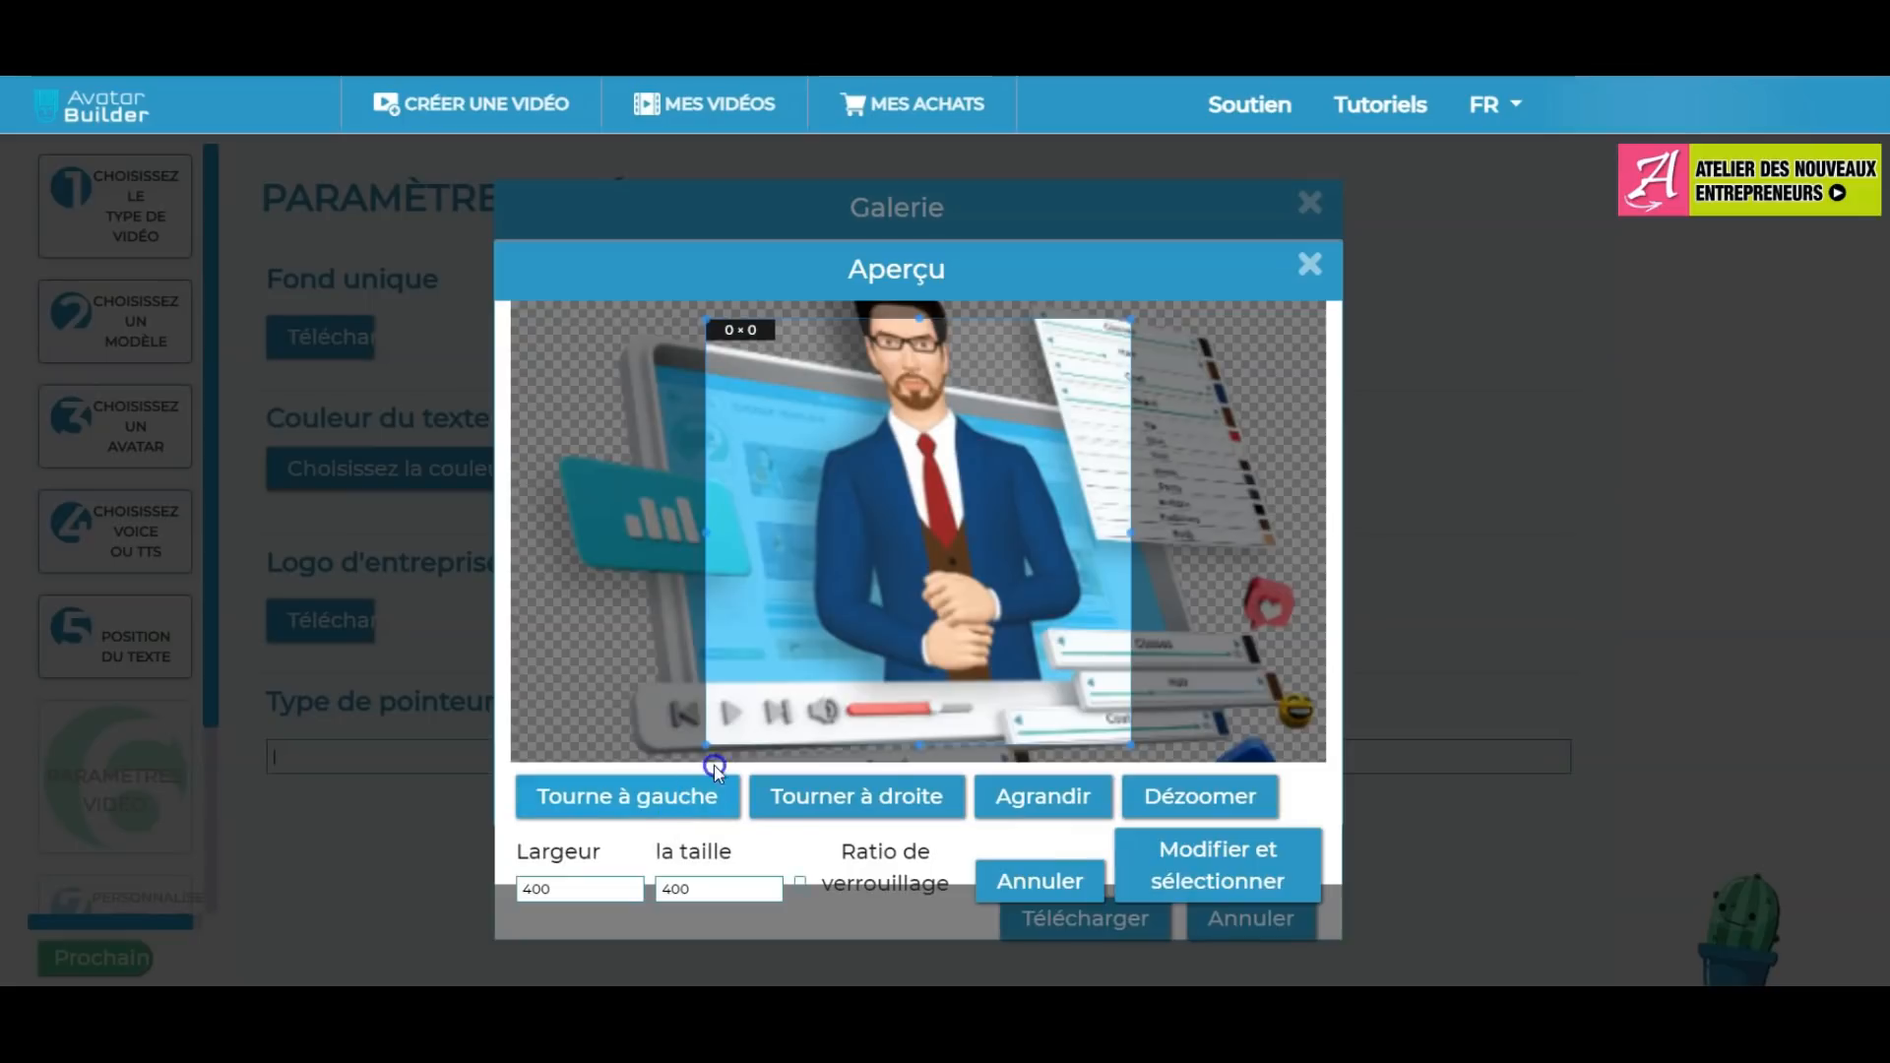
drag(944, 499, 777, 488)
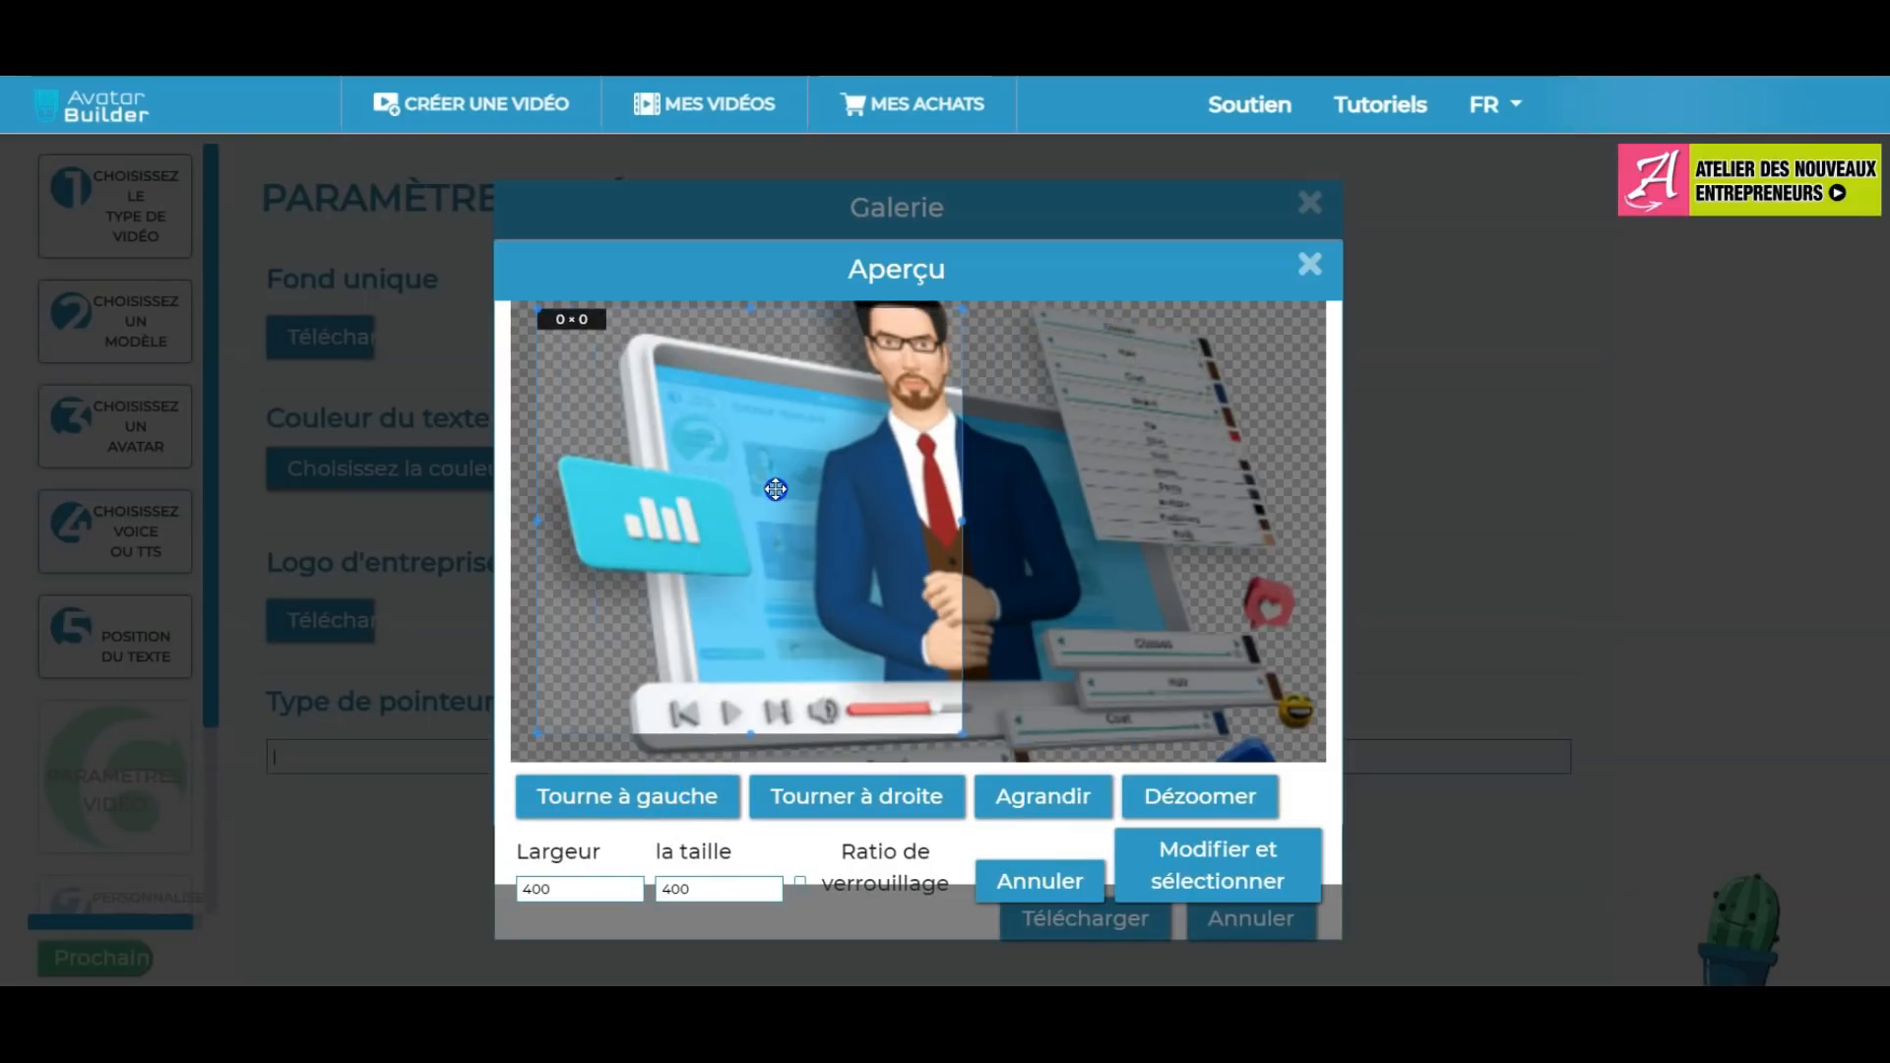
drag(957, 737, 1334, 782)
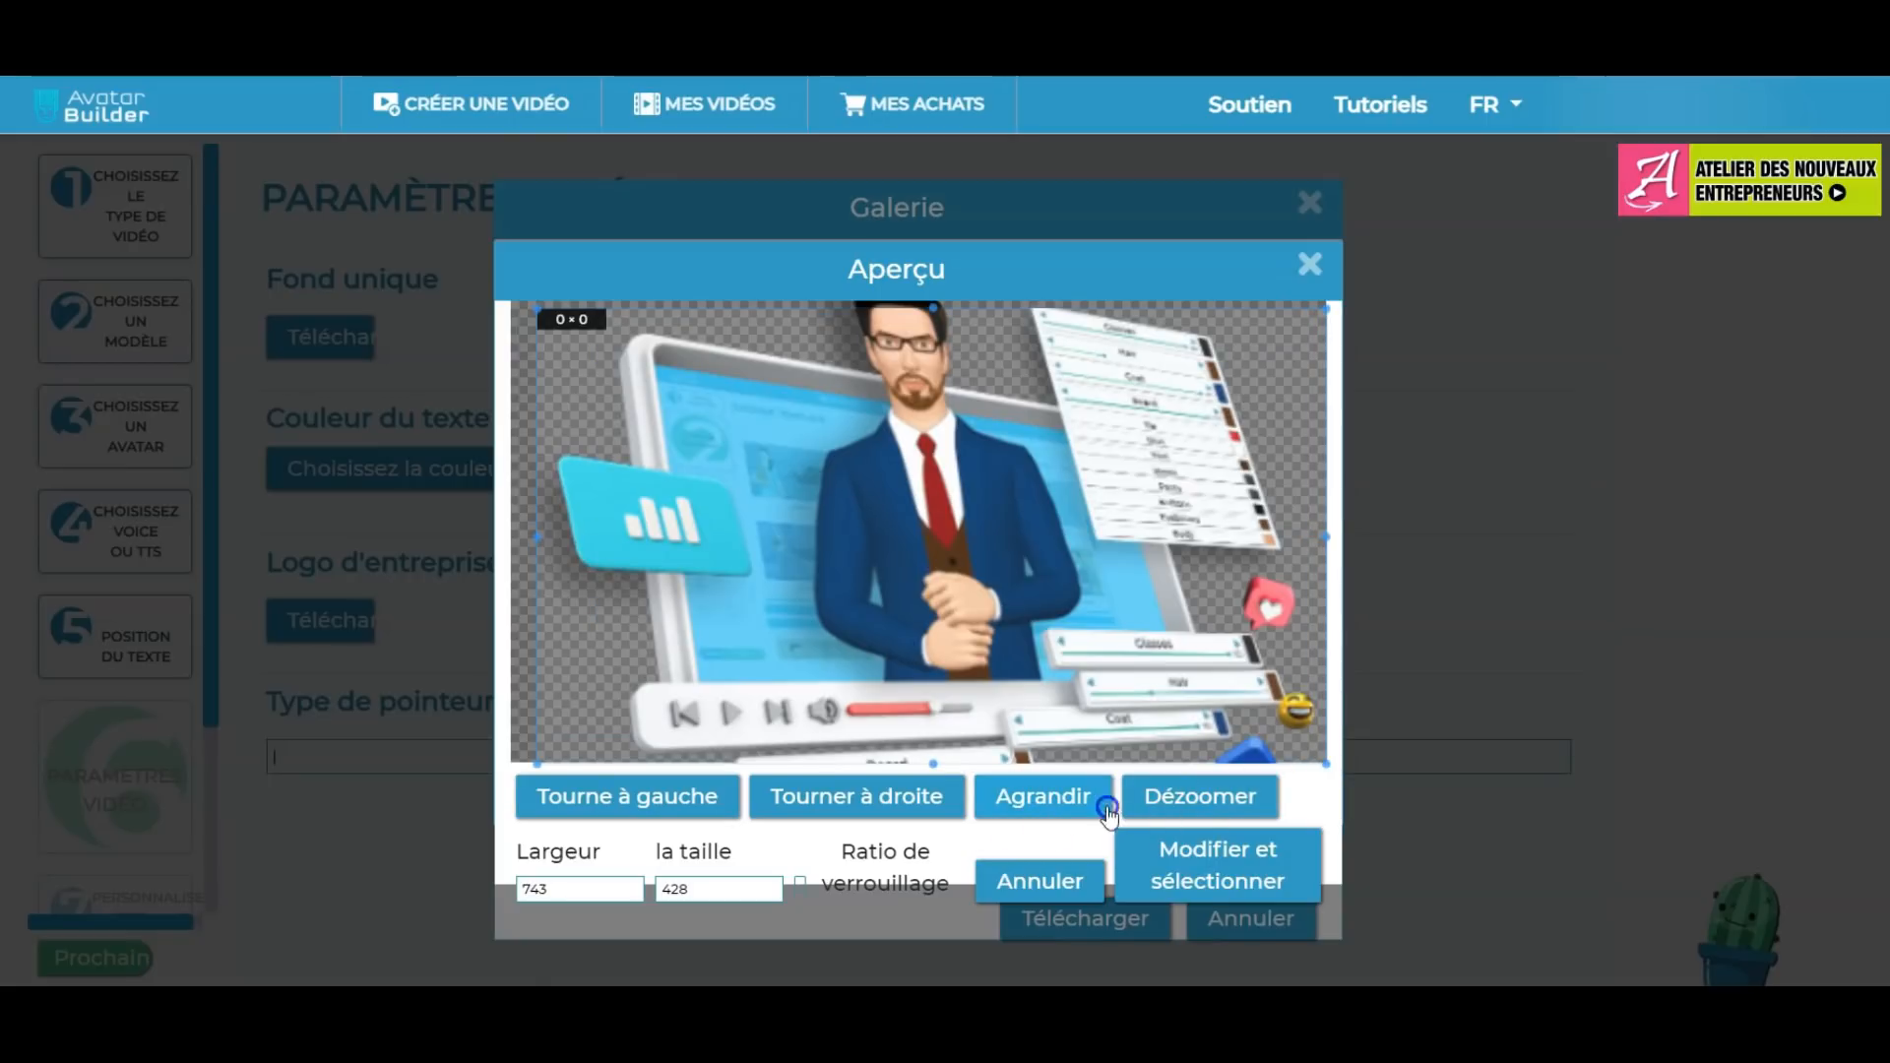
click(1193, 798)
click(1191, 799)
click(1189, 801)
click(1186, 805)
click(1186, 805)
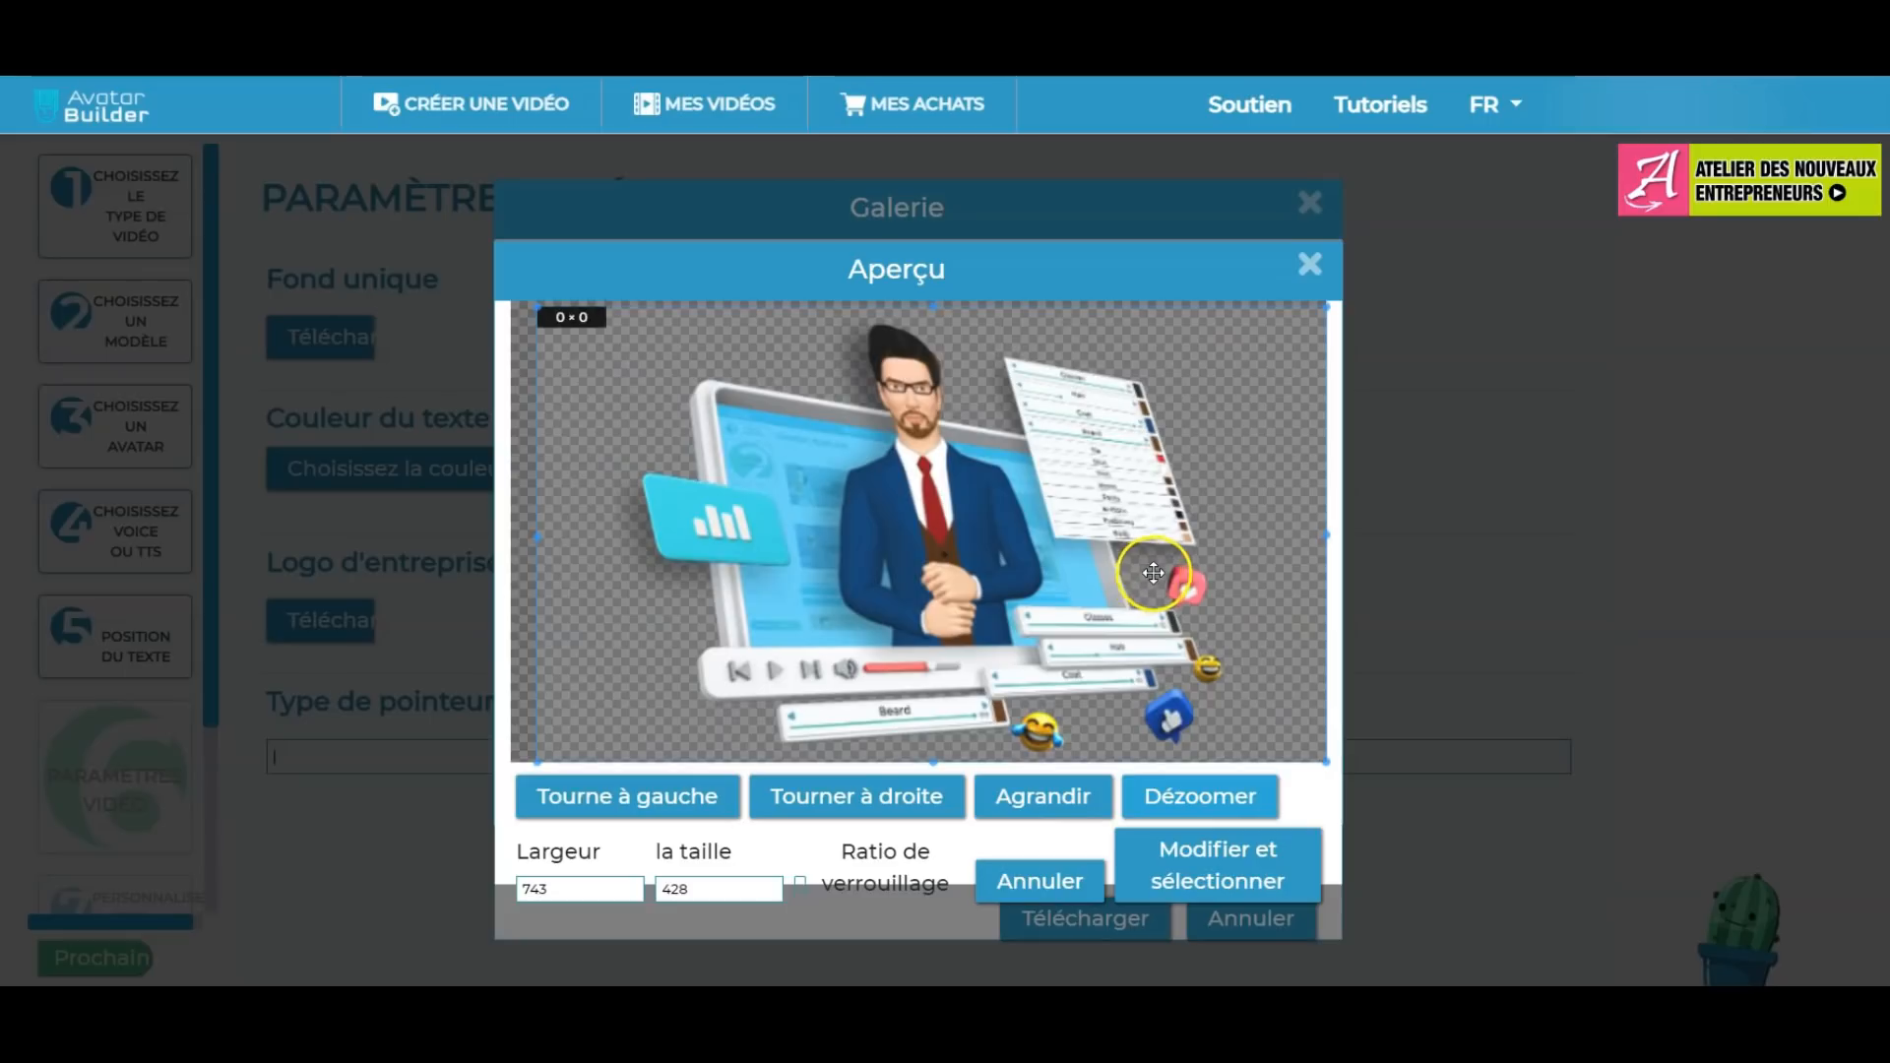
Rotate the background image to the right through a full turn back to upright.
click(852, 810)
click(852, 809)
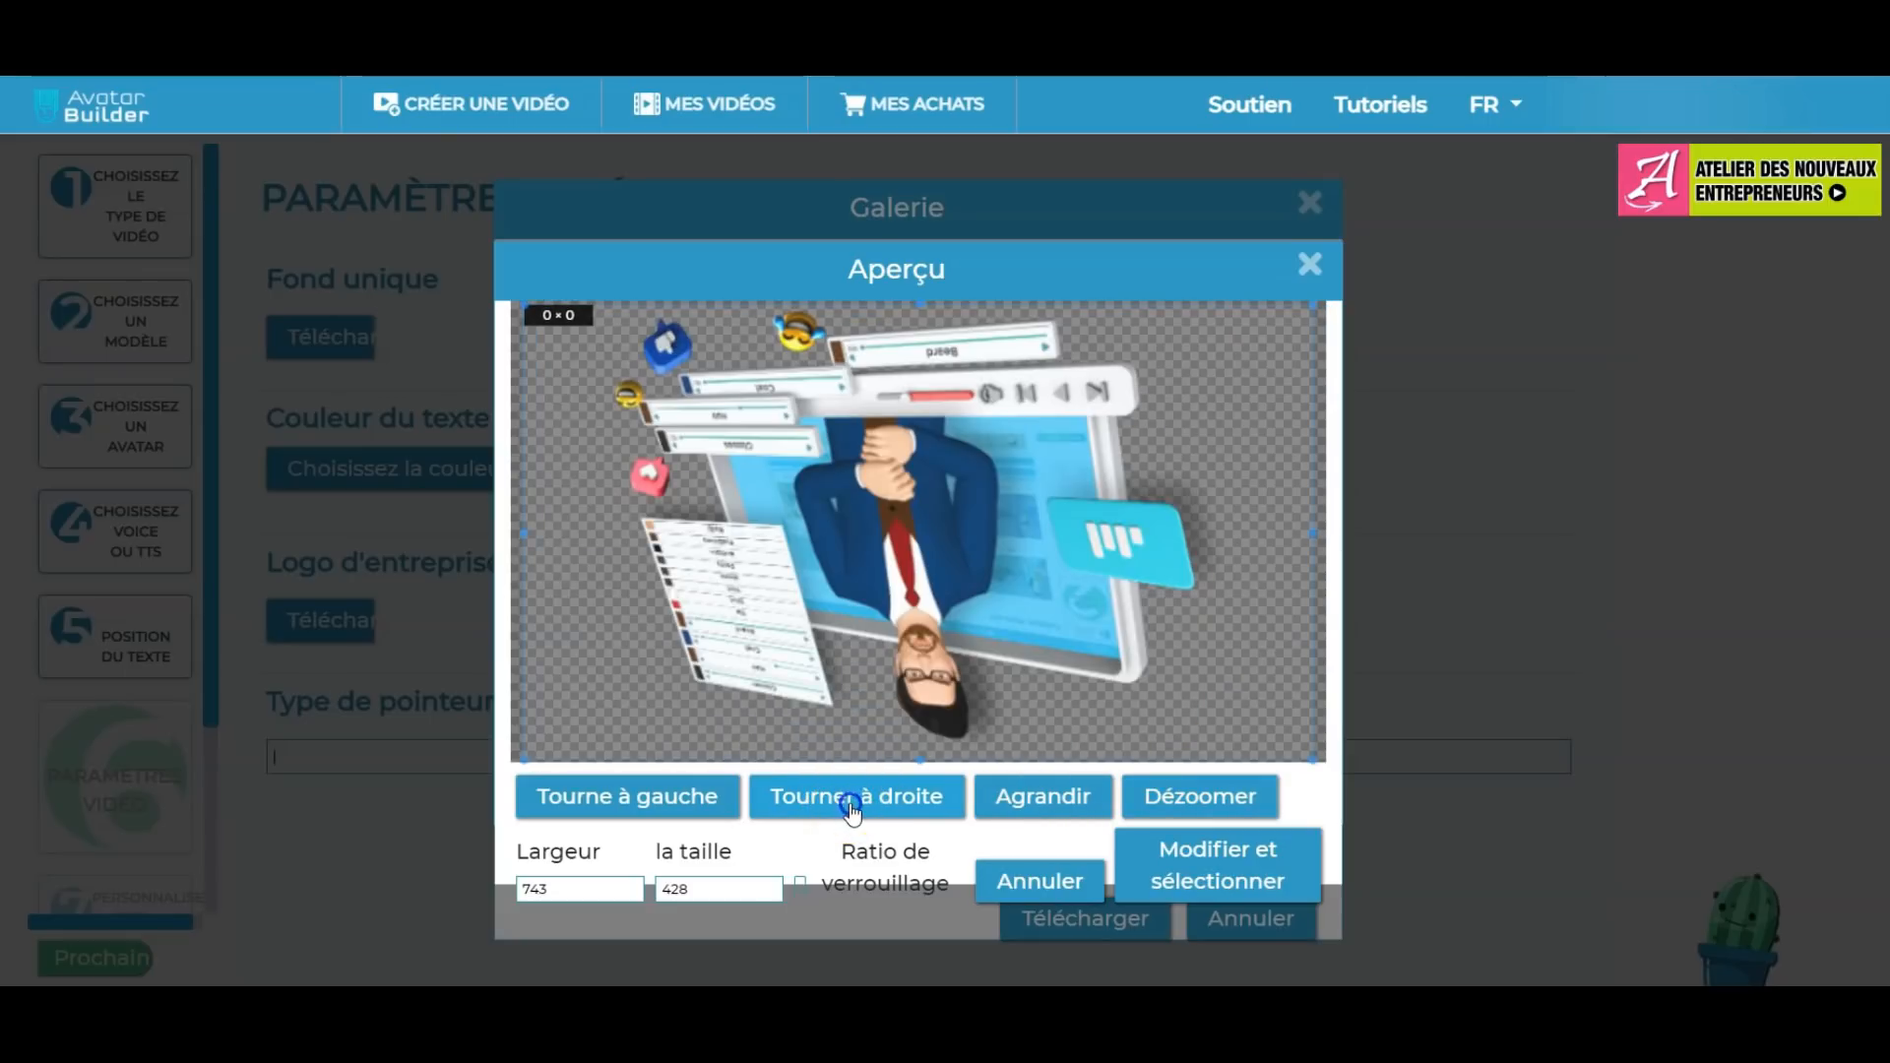
click(854, 810)
click(855, 812)
click(1278, 802)
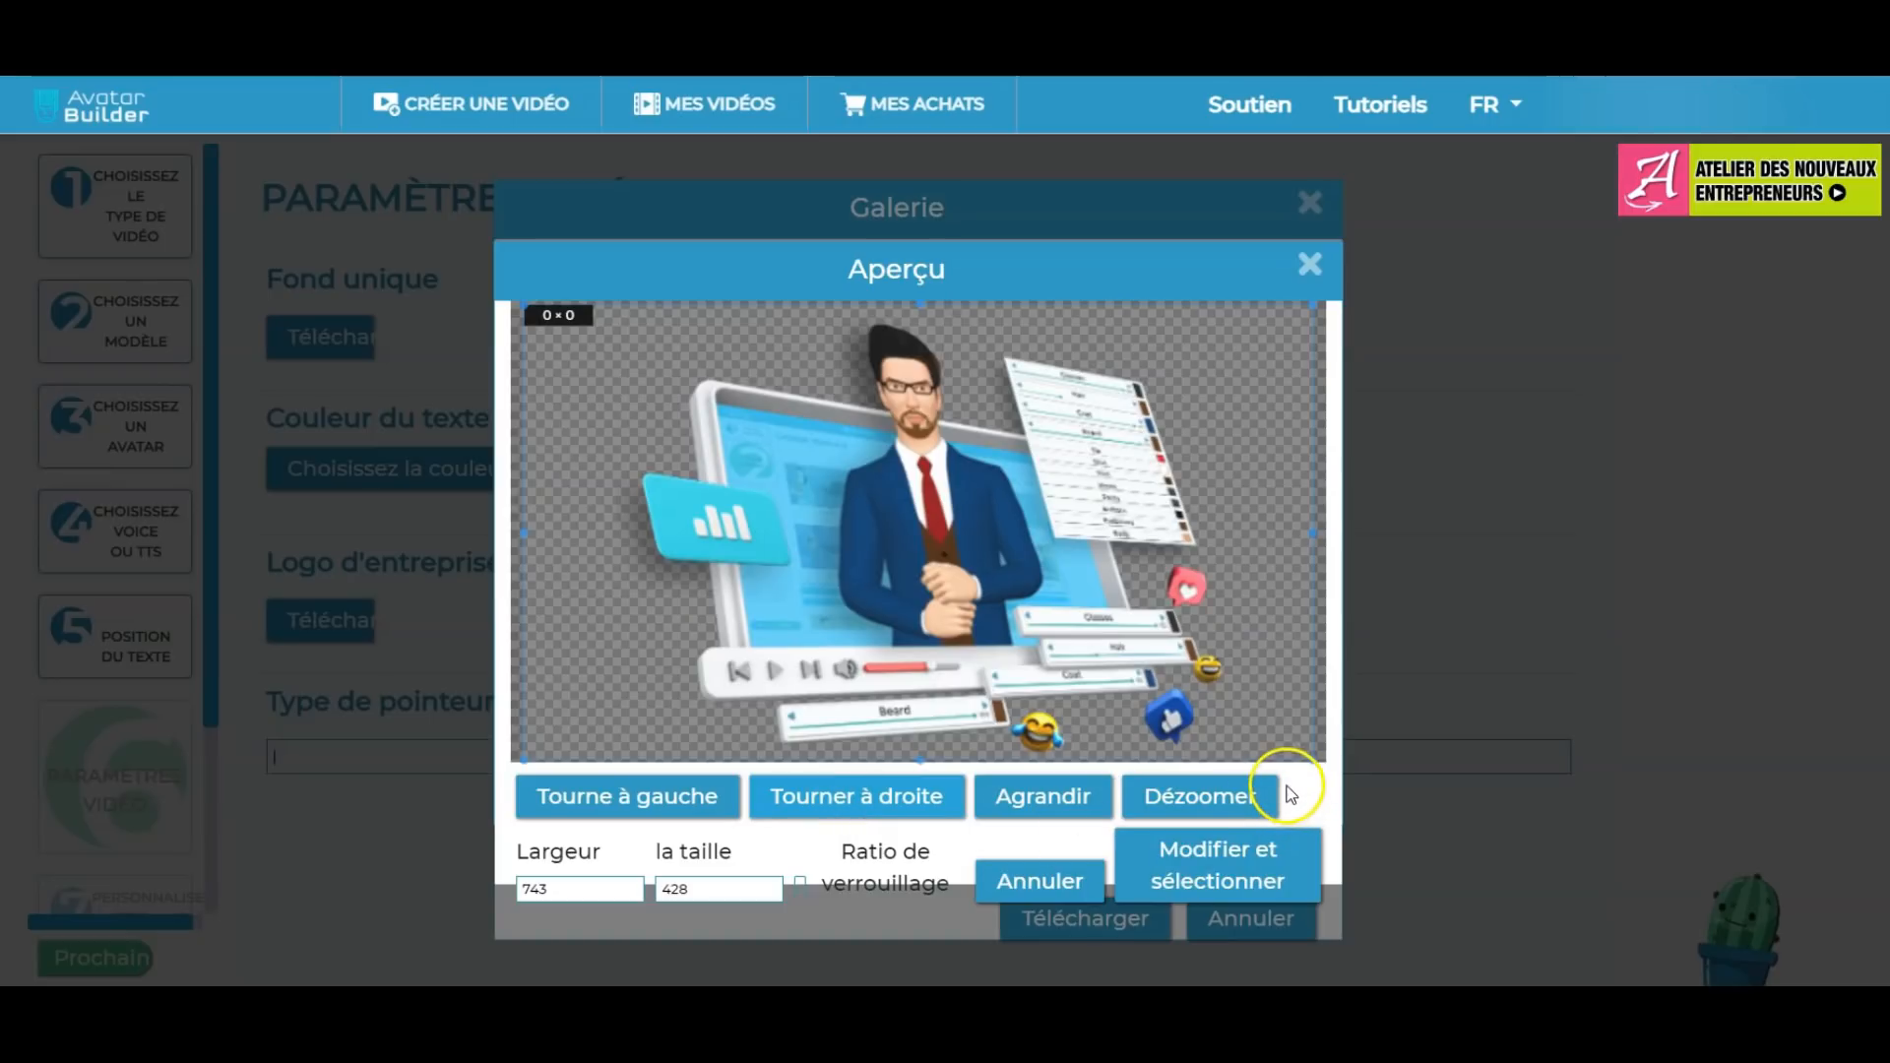
Shift the crop area slightly and apply the edited compétition image as the video's single background.
scroll(1226, 532, down, 1)
scroll(1226, 531, up, 3)
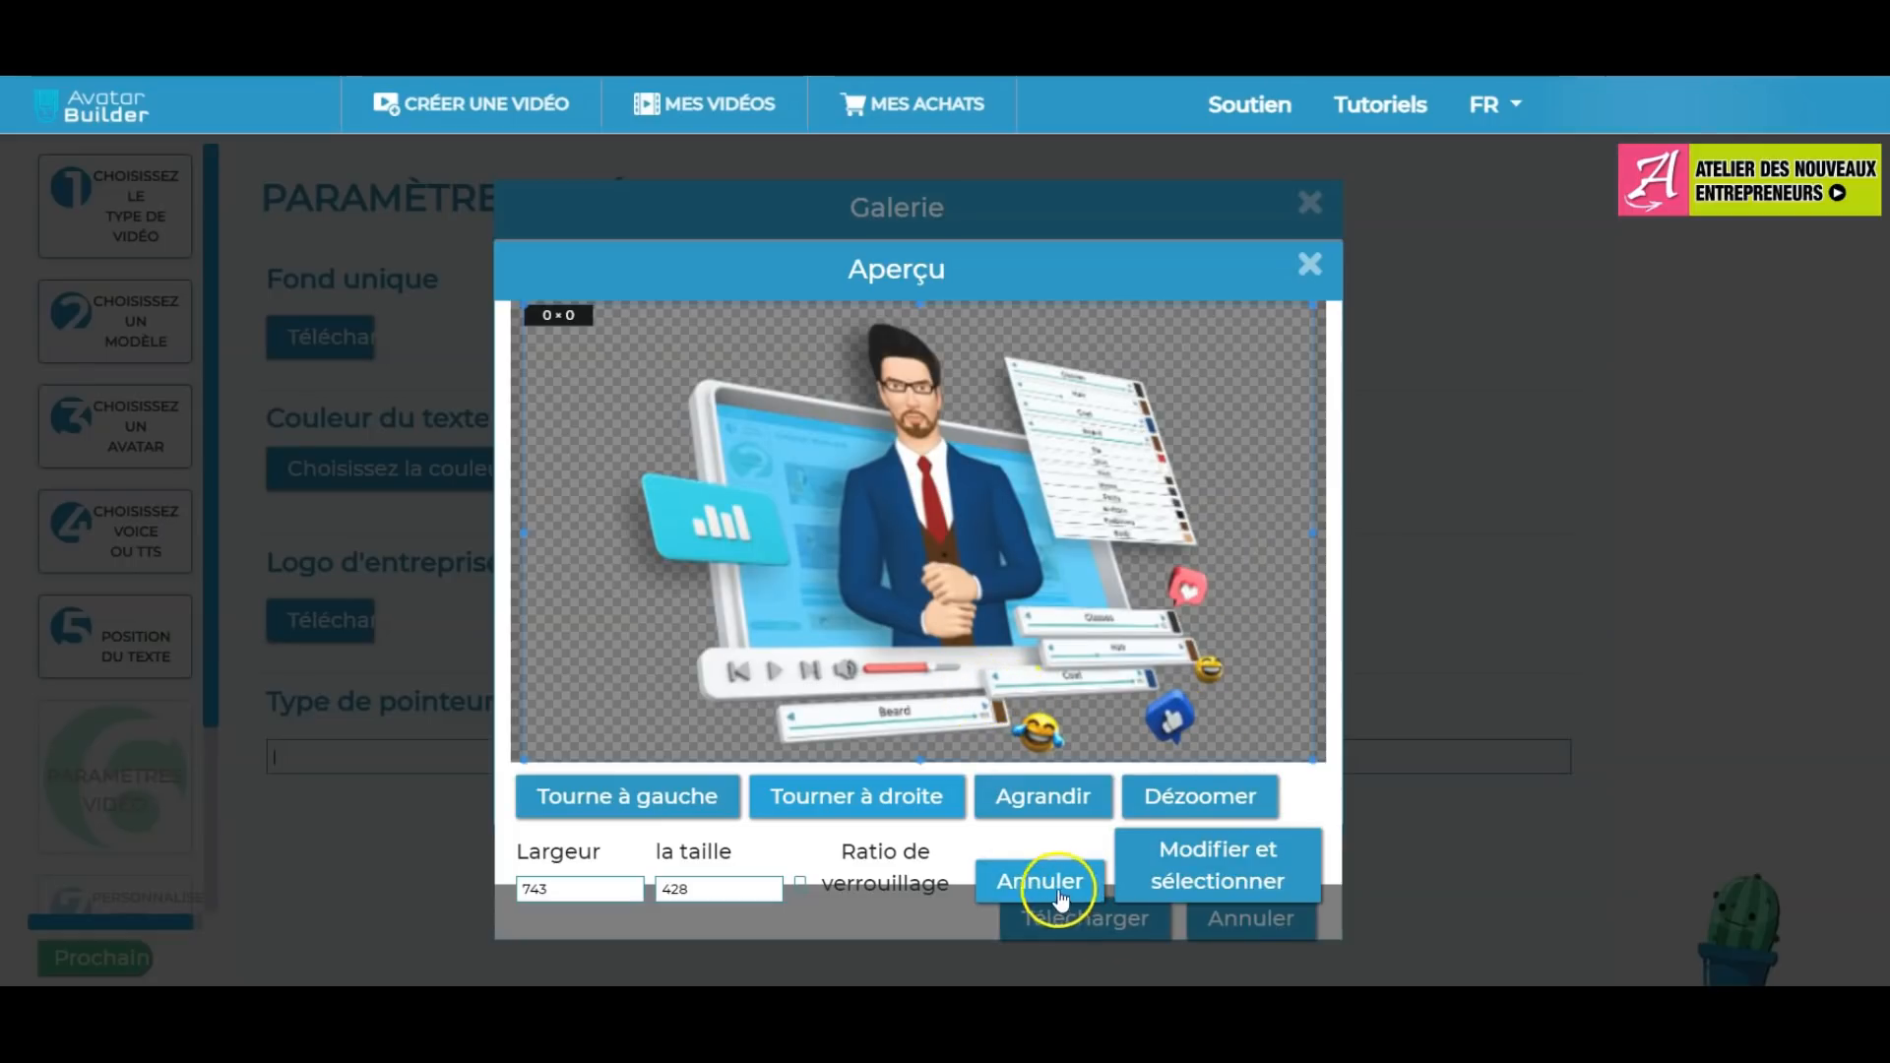
drag(571, 424, 574, 416)
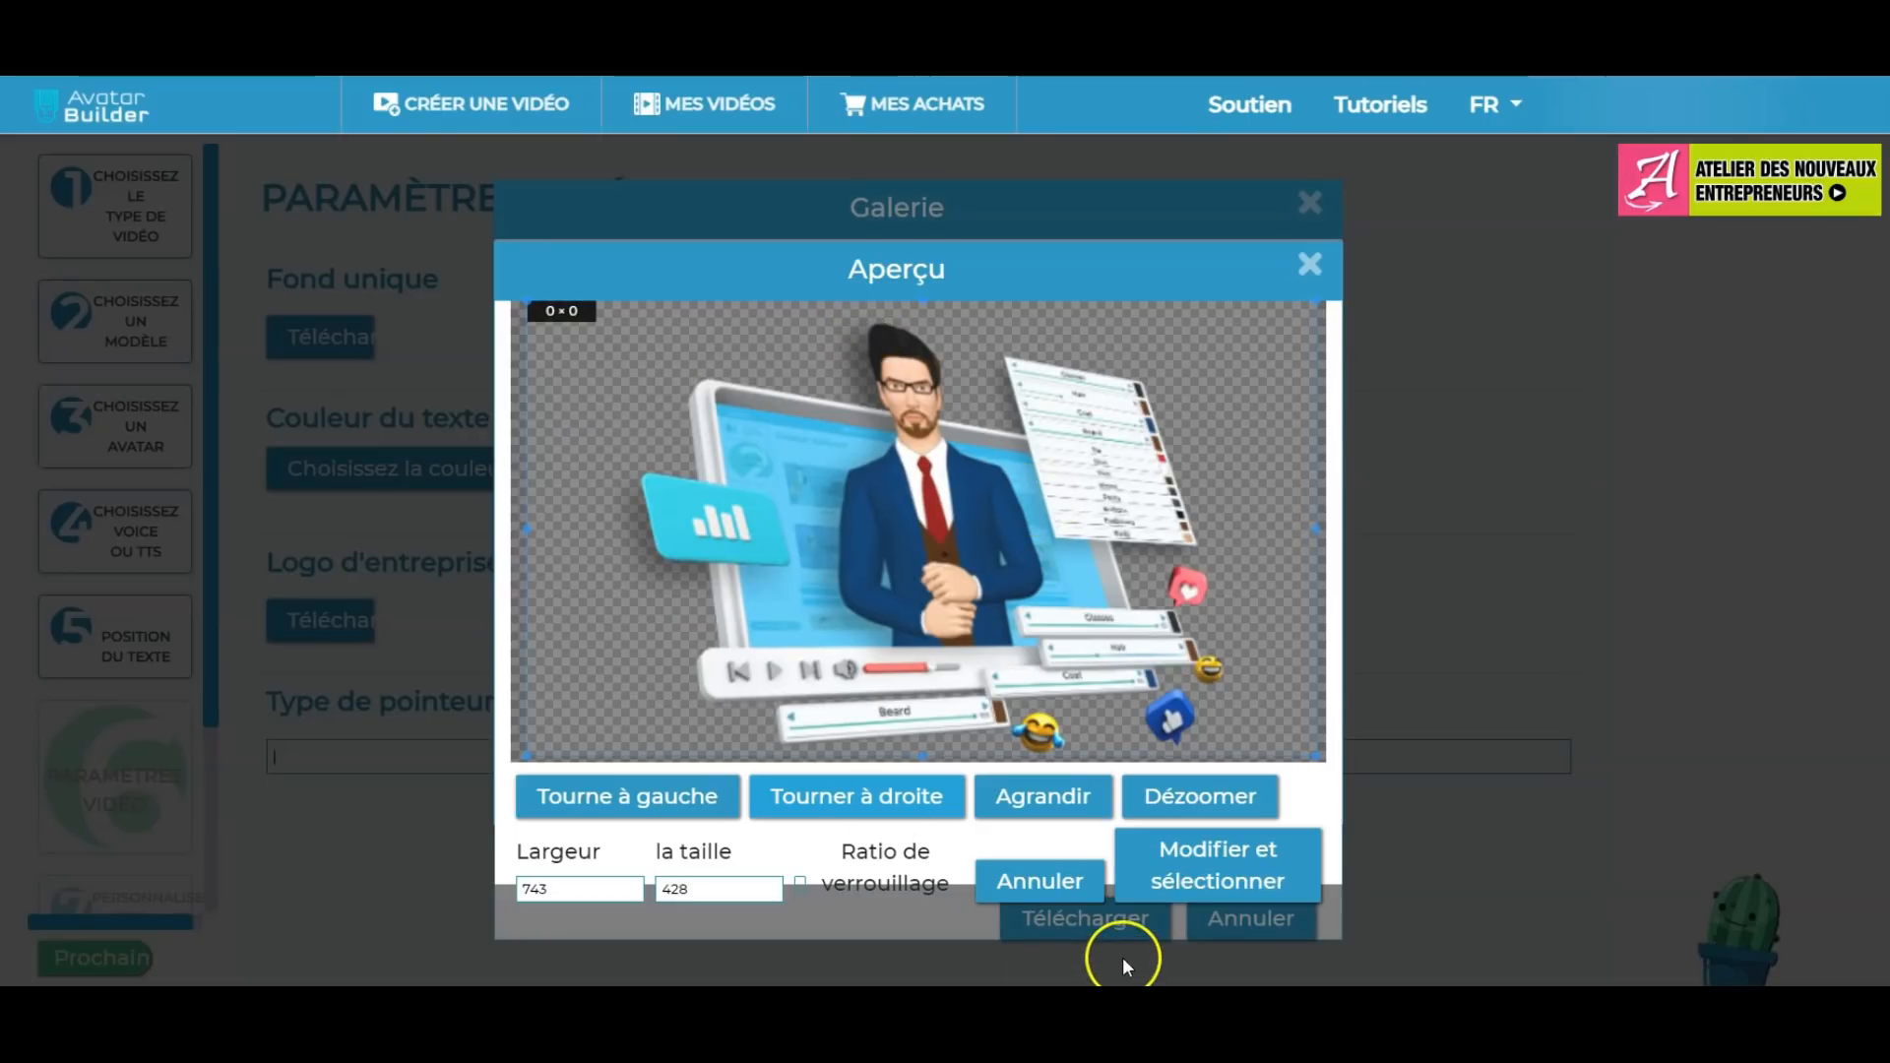
click(1263, 891)
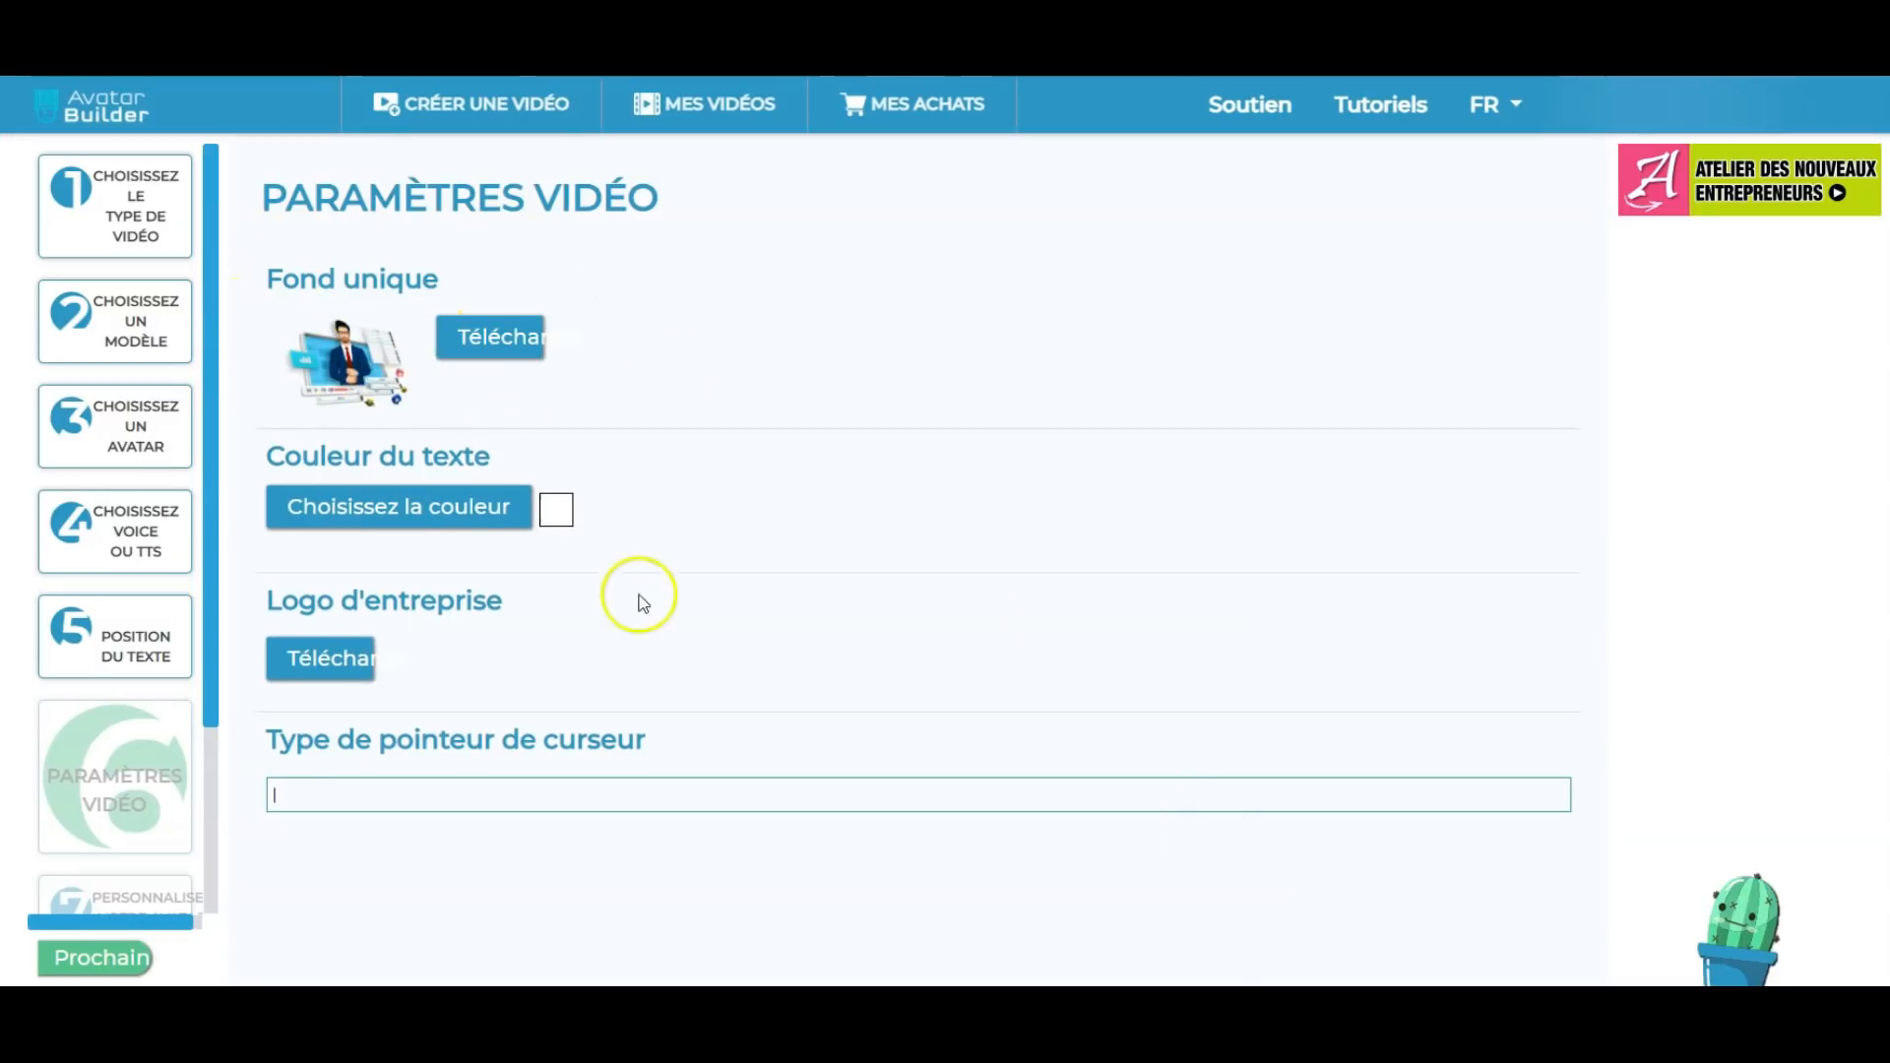
Review the text colour and cursor pointer type options and continue to the avatar customization.
click(413, 520)
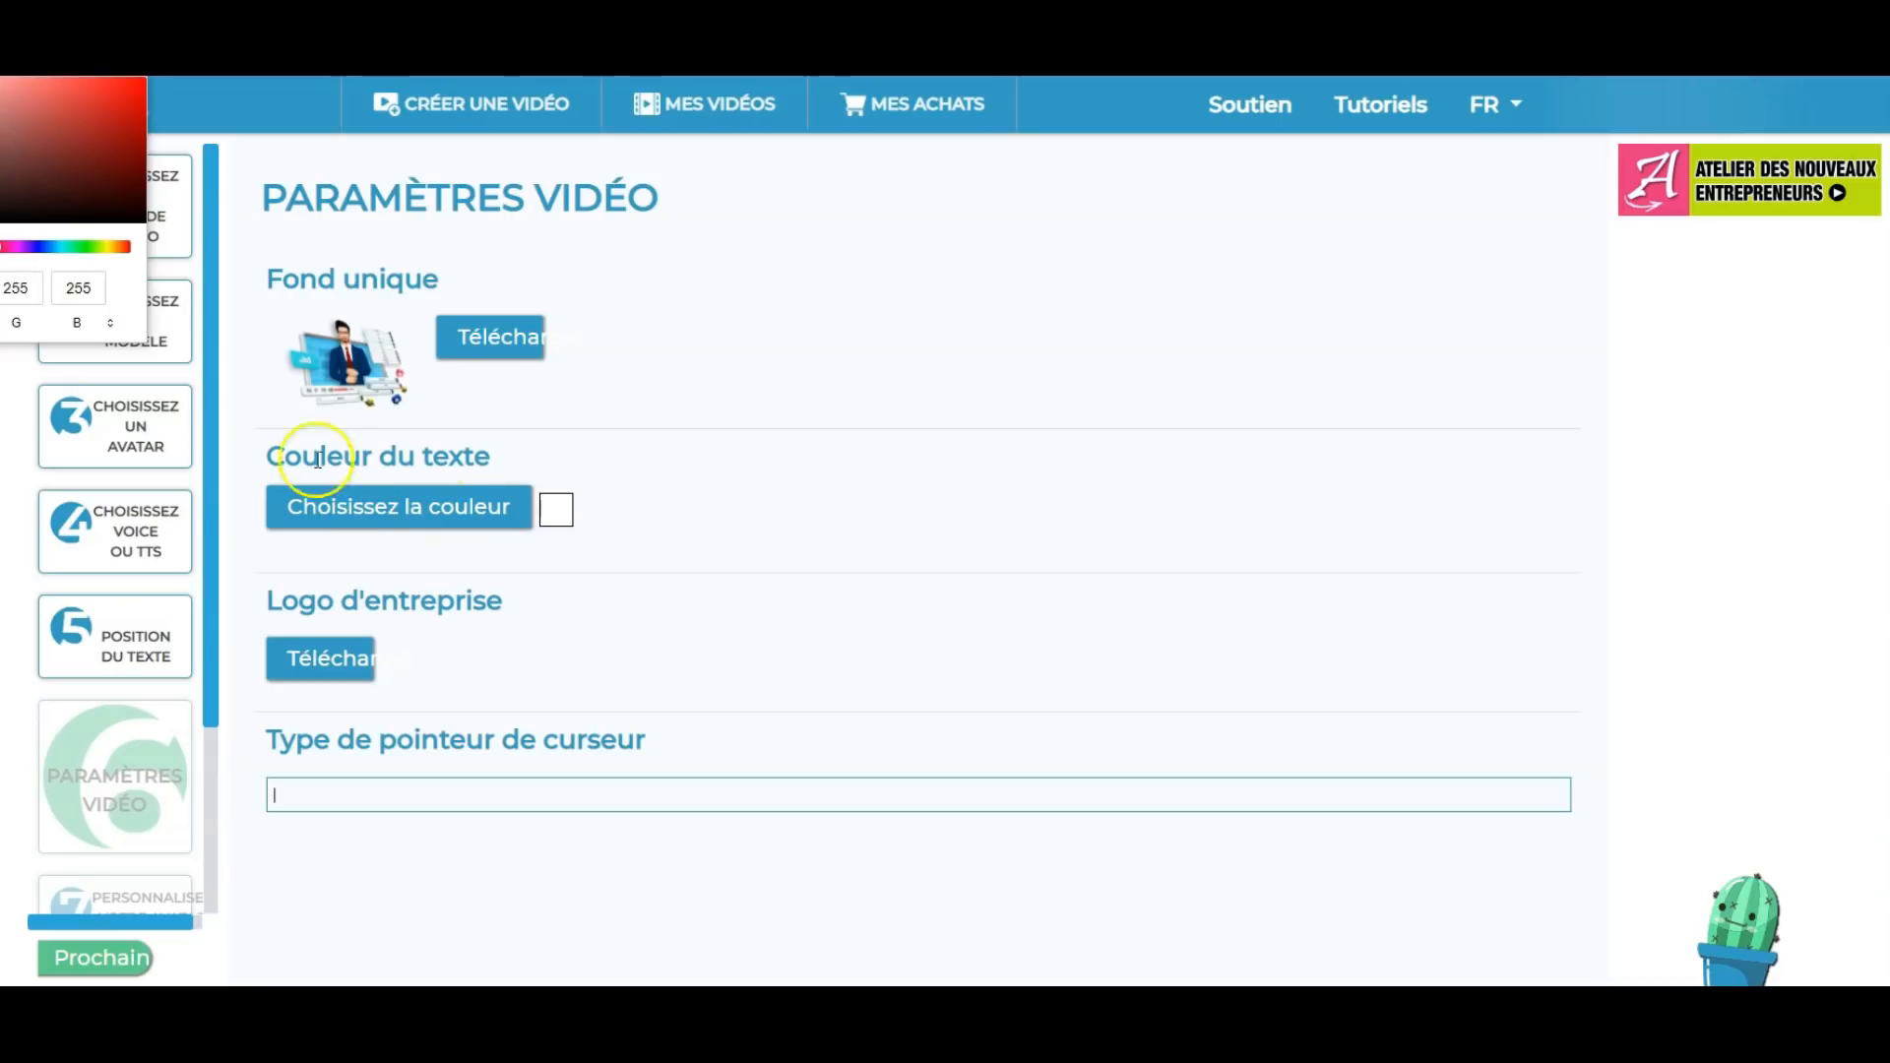
click(550, 673)
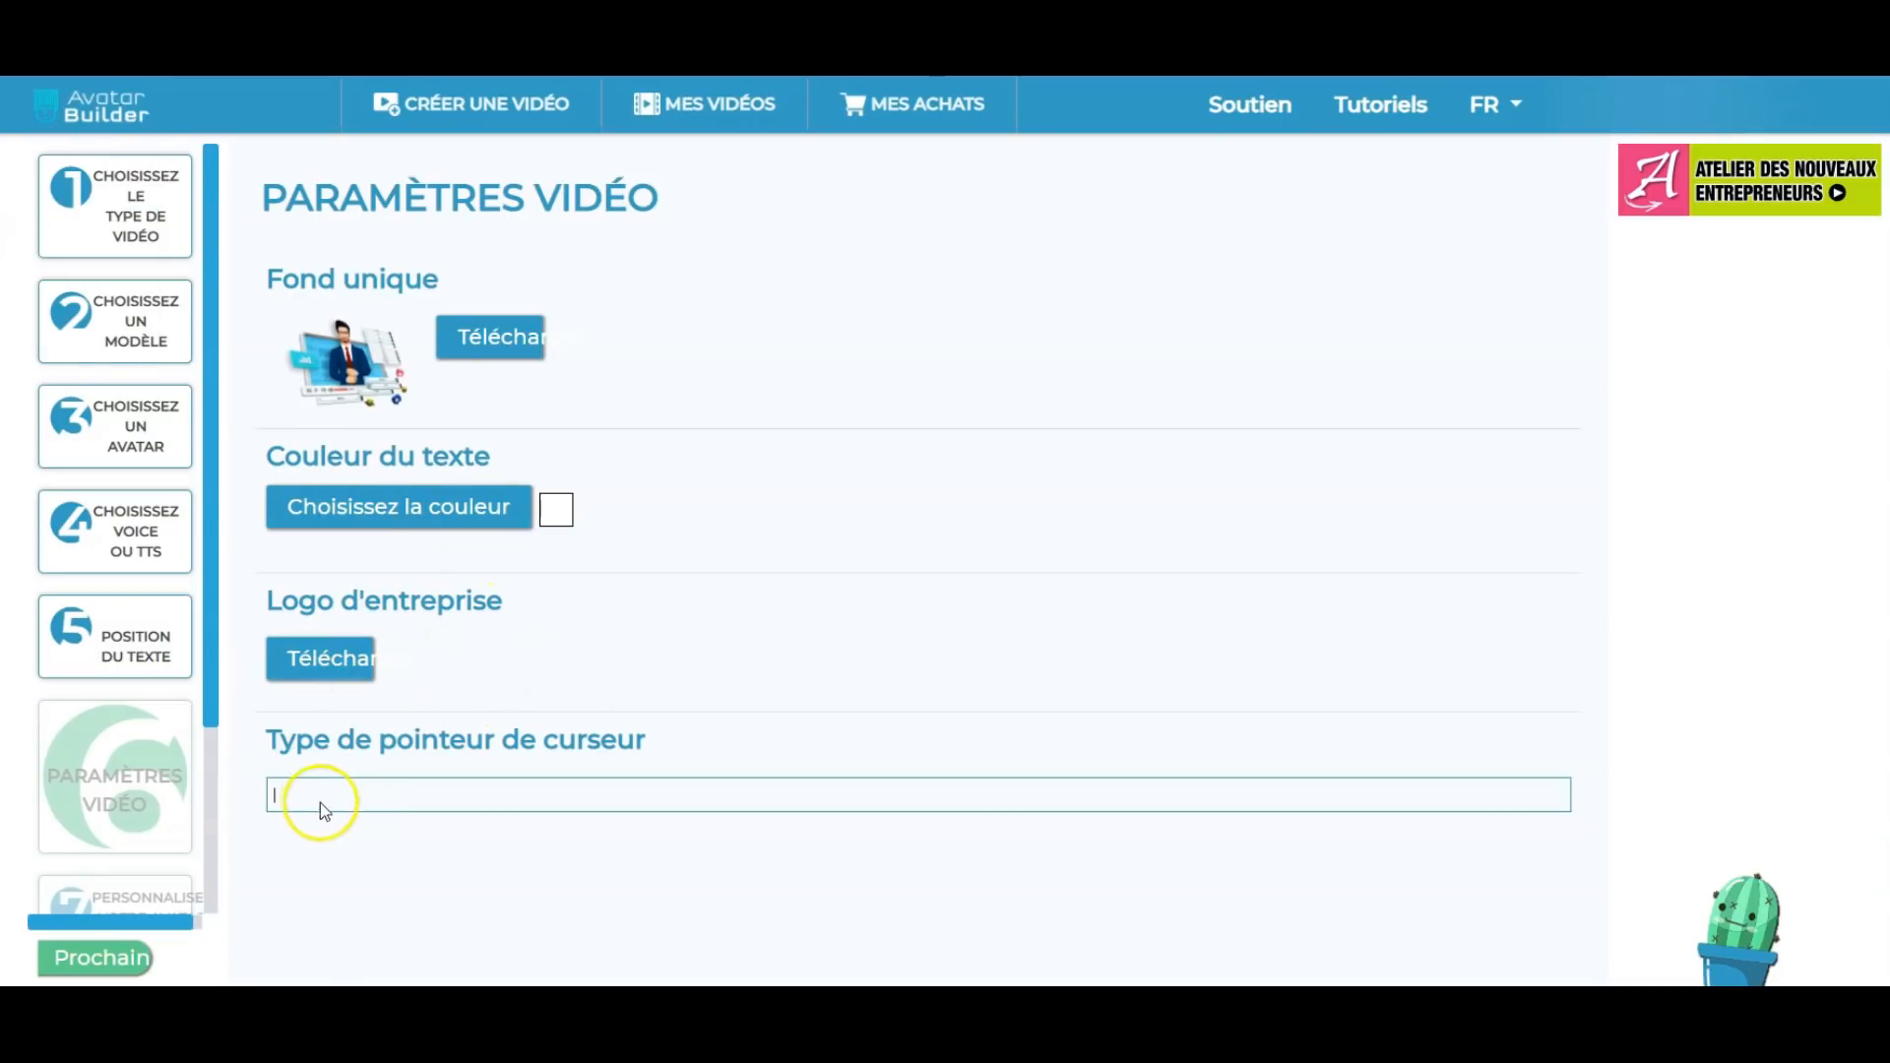
click(287, 796)
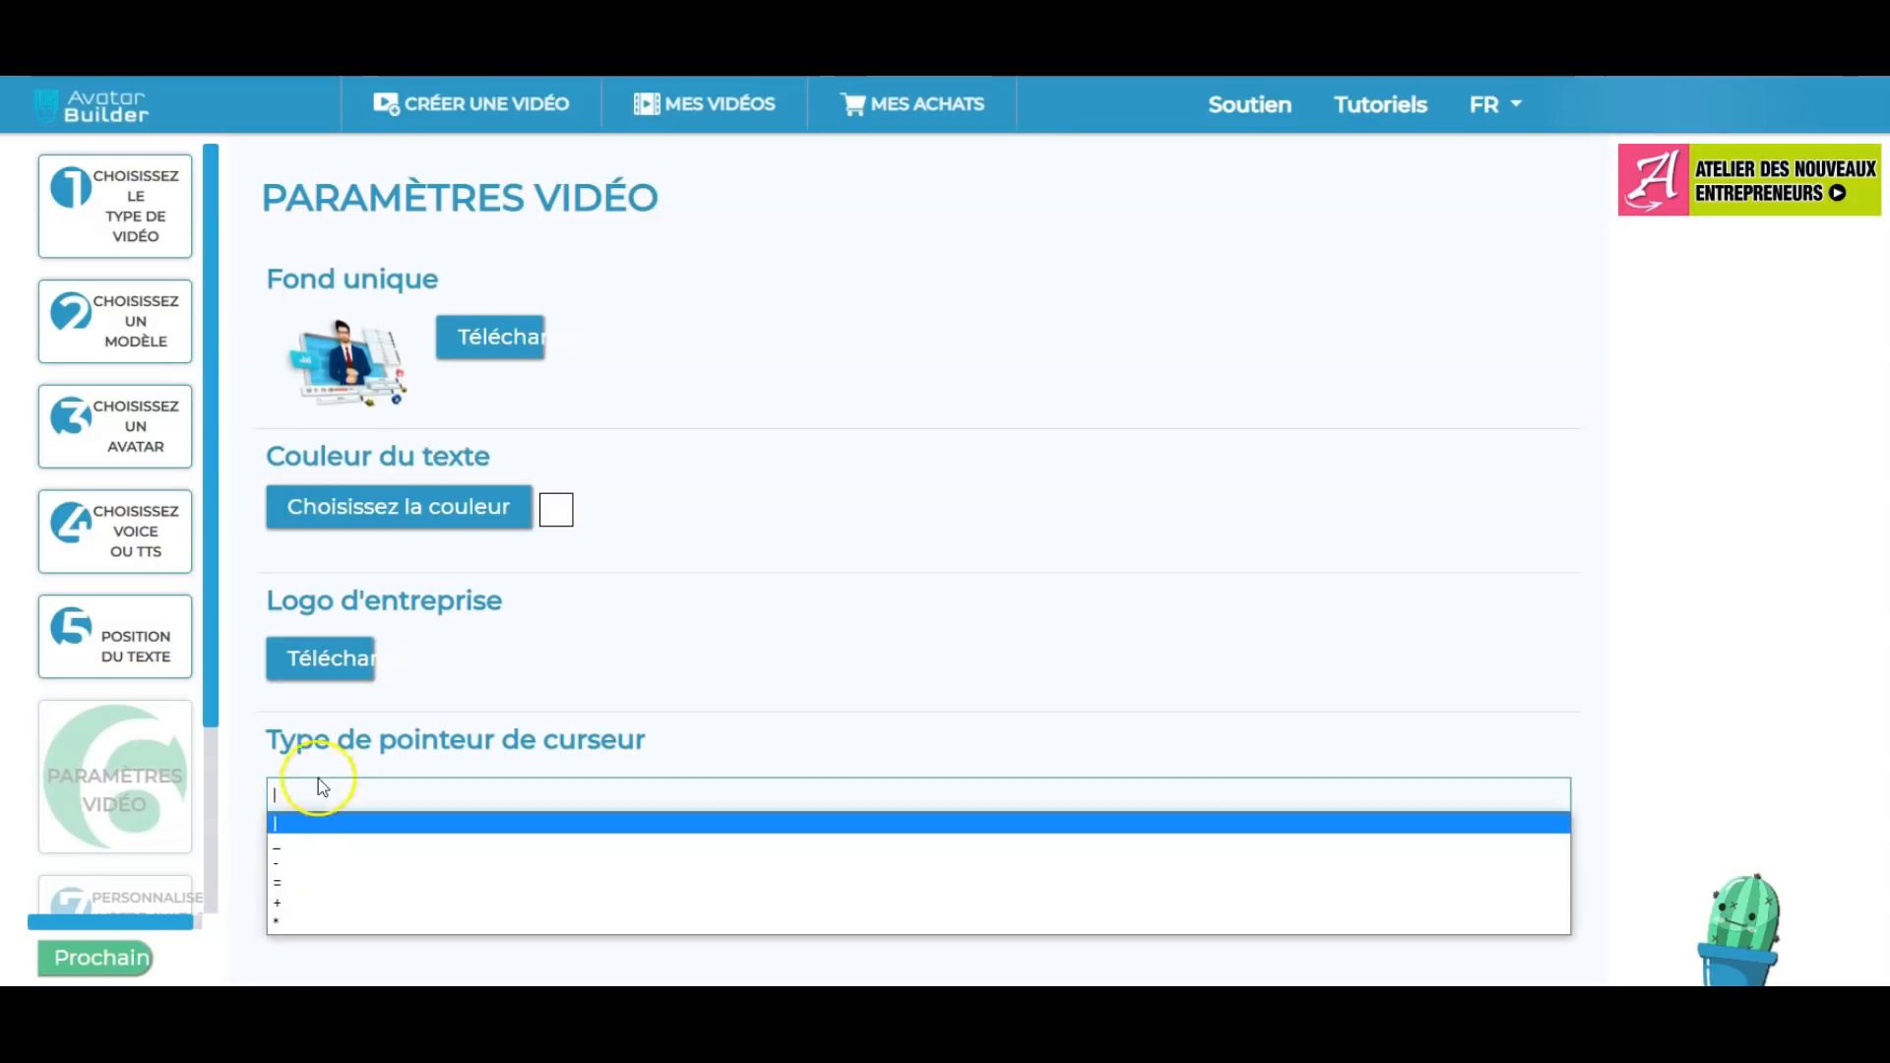
click(709, 742)
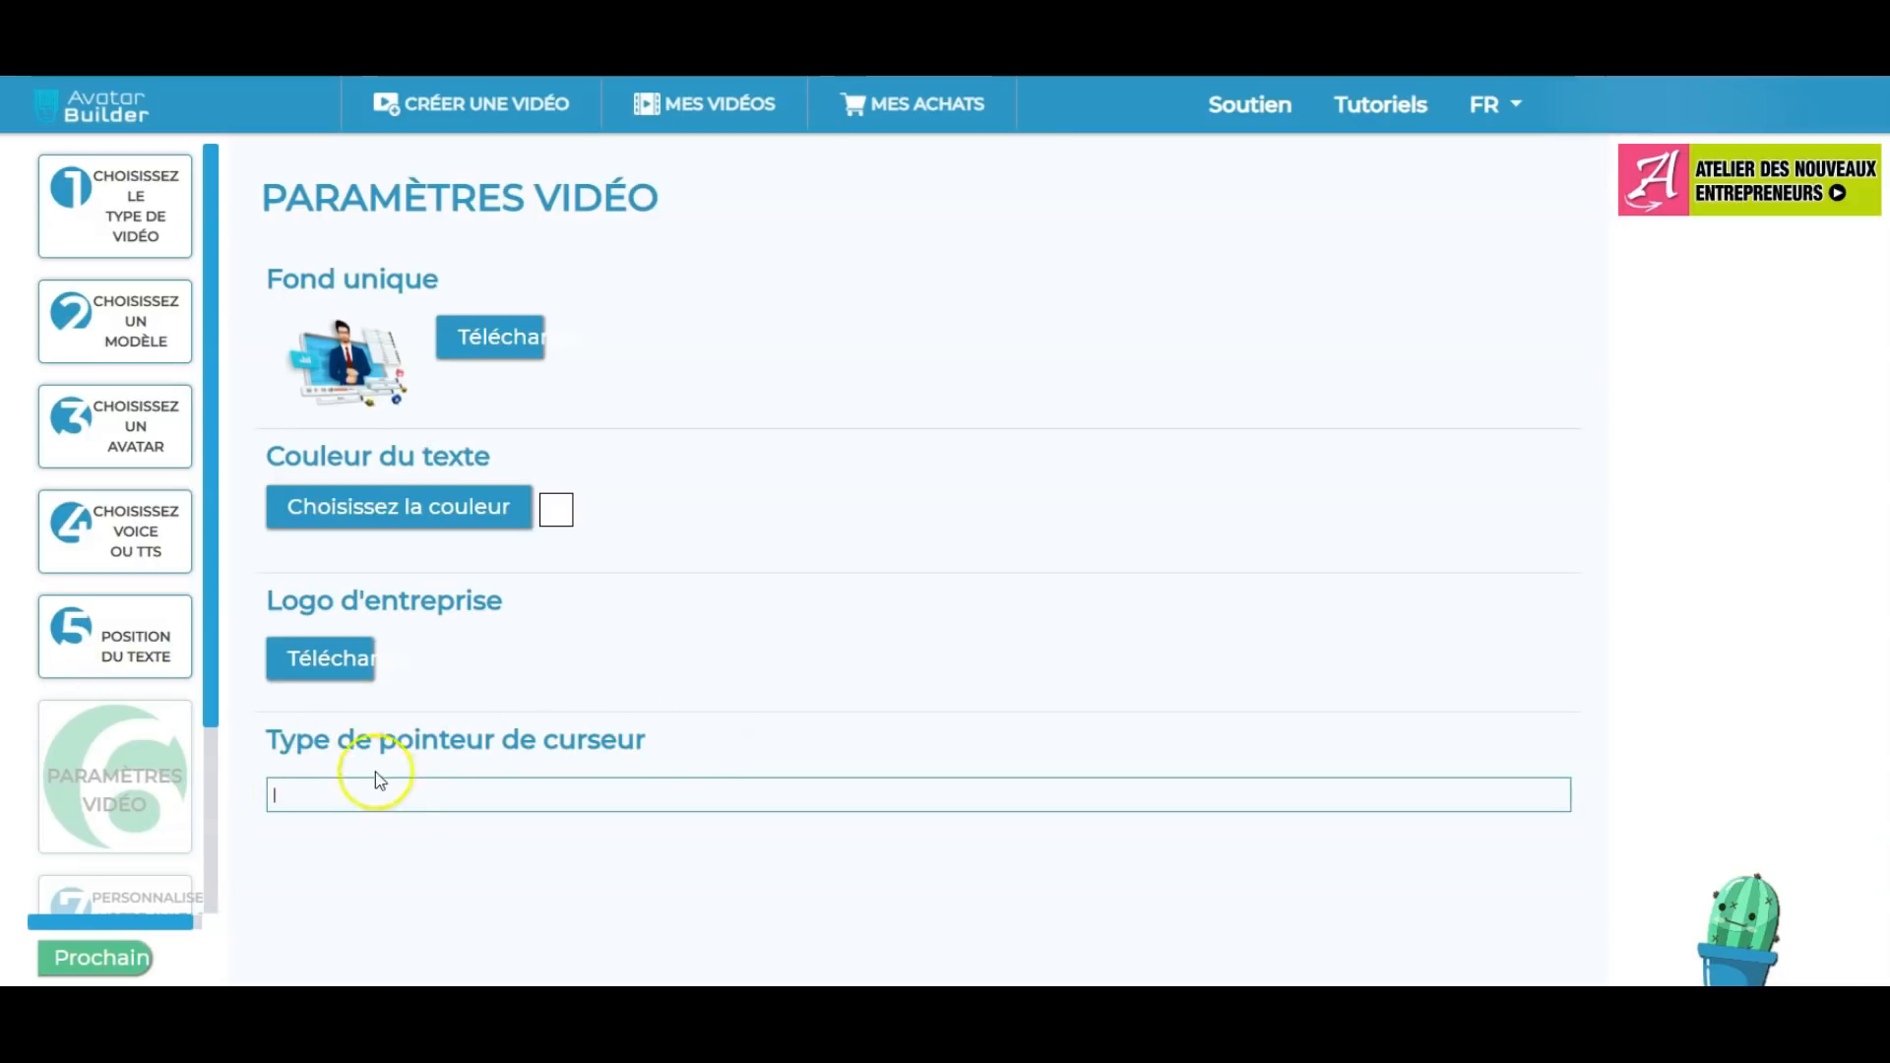
click(99, 956)
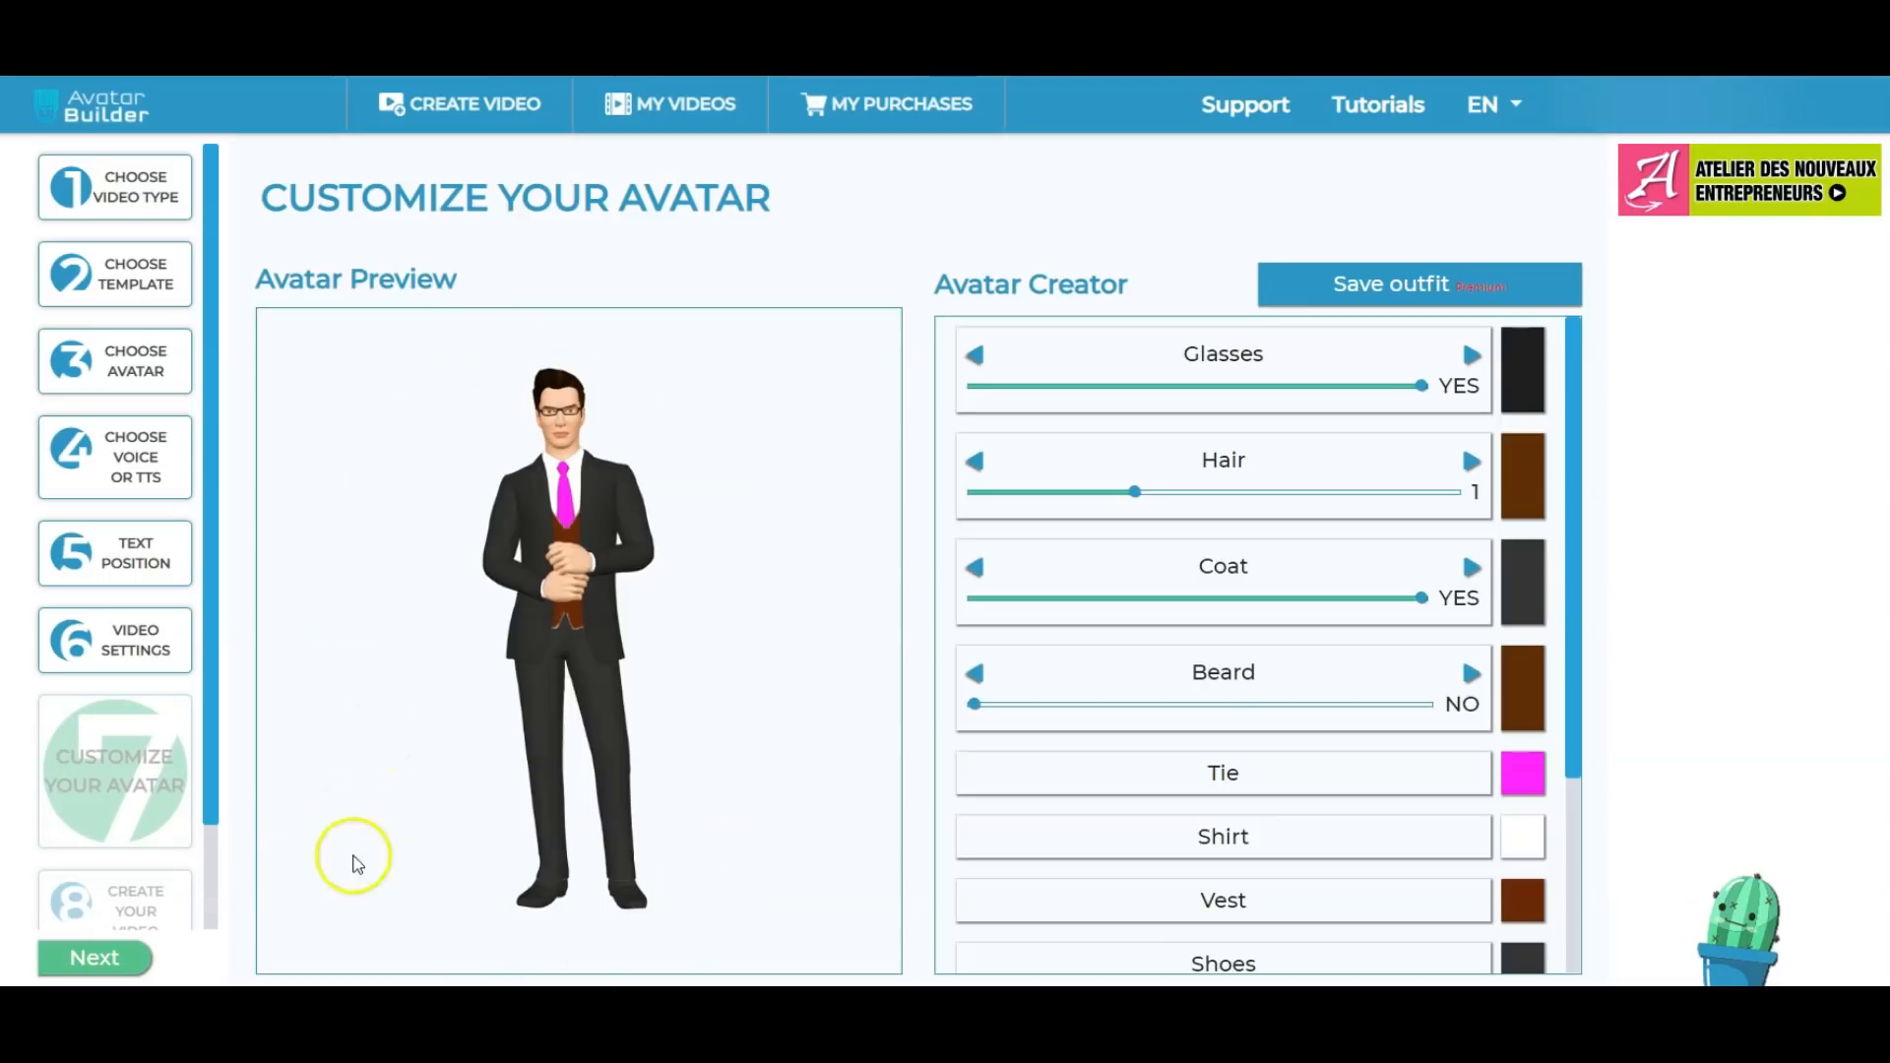
Remove the avatar's glasses and set the hair colour to black.
click(645, 933)
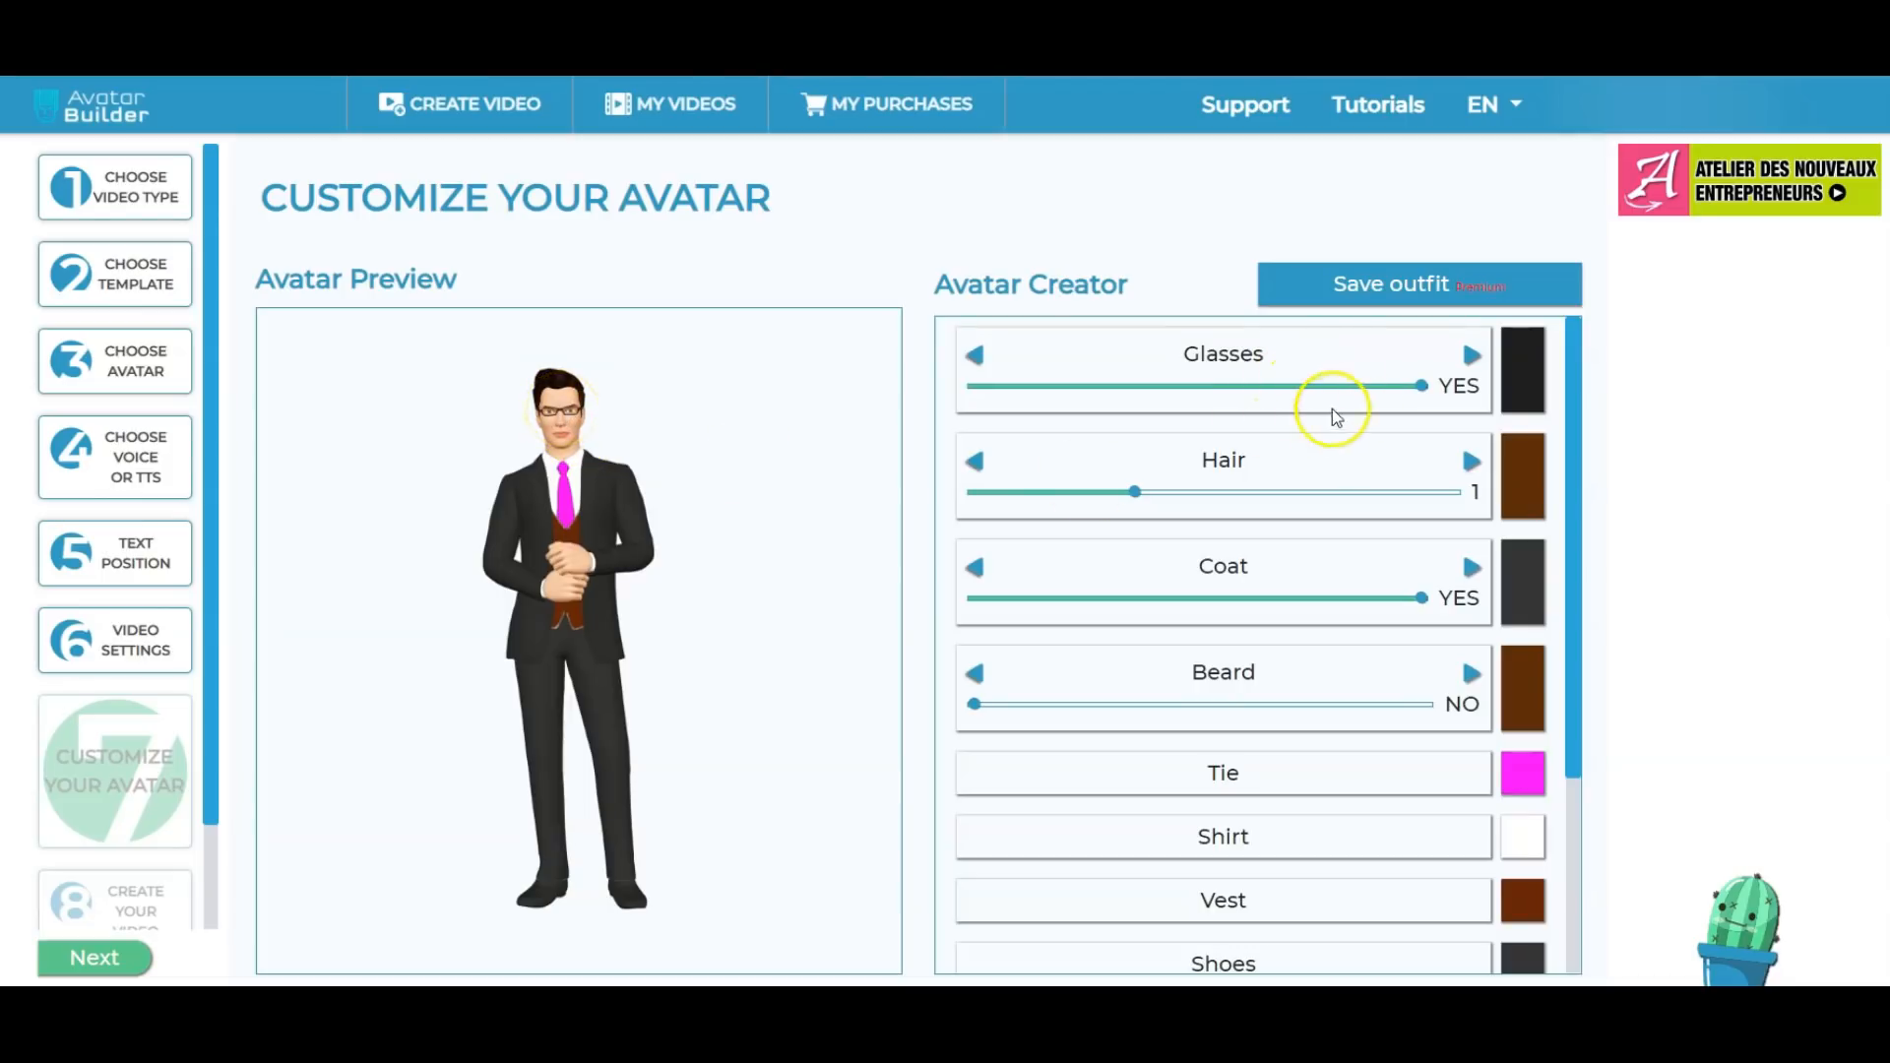
click(975, 355)
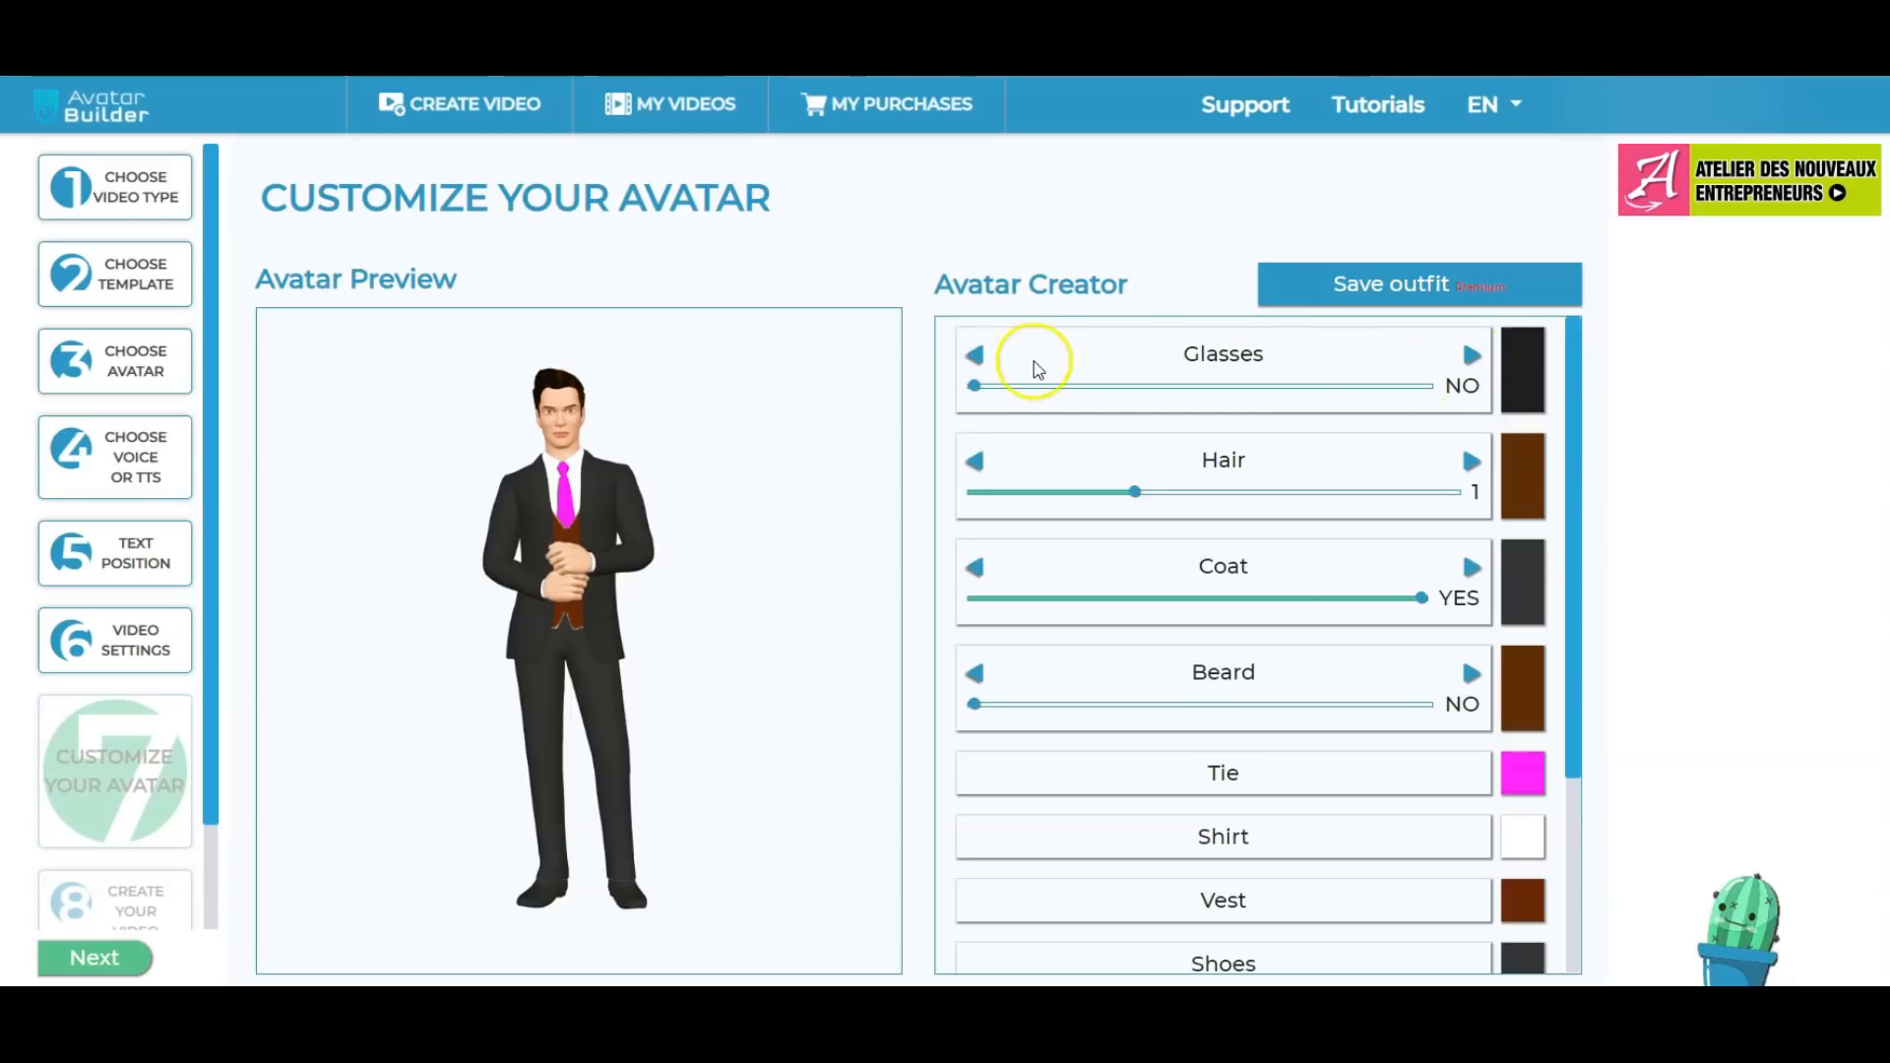
click(1471, 364)
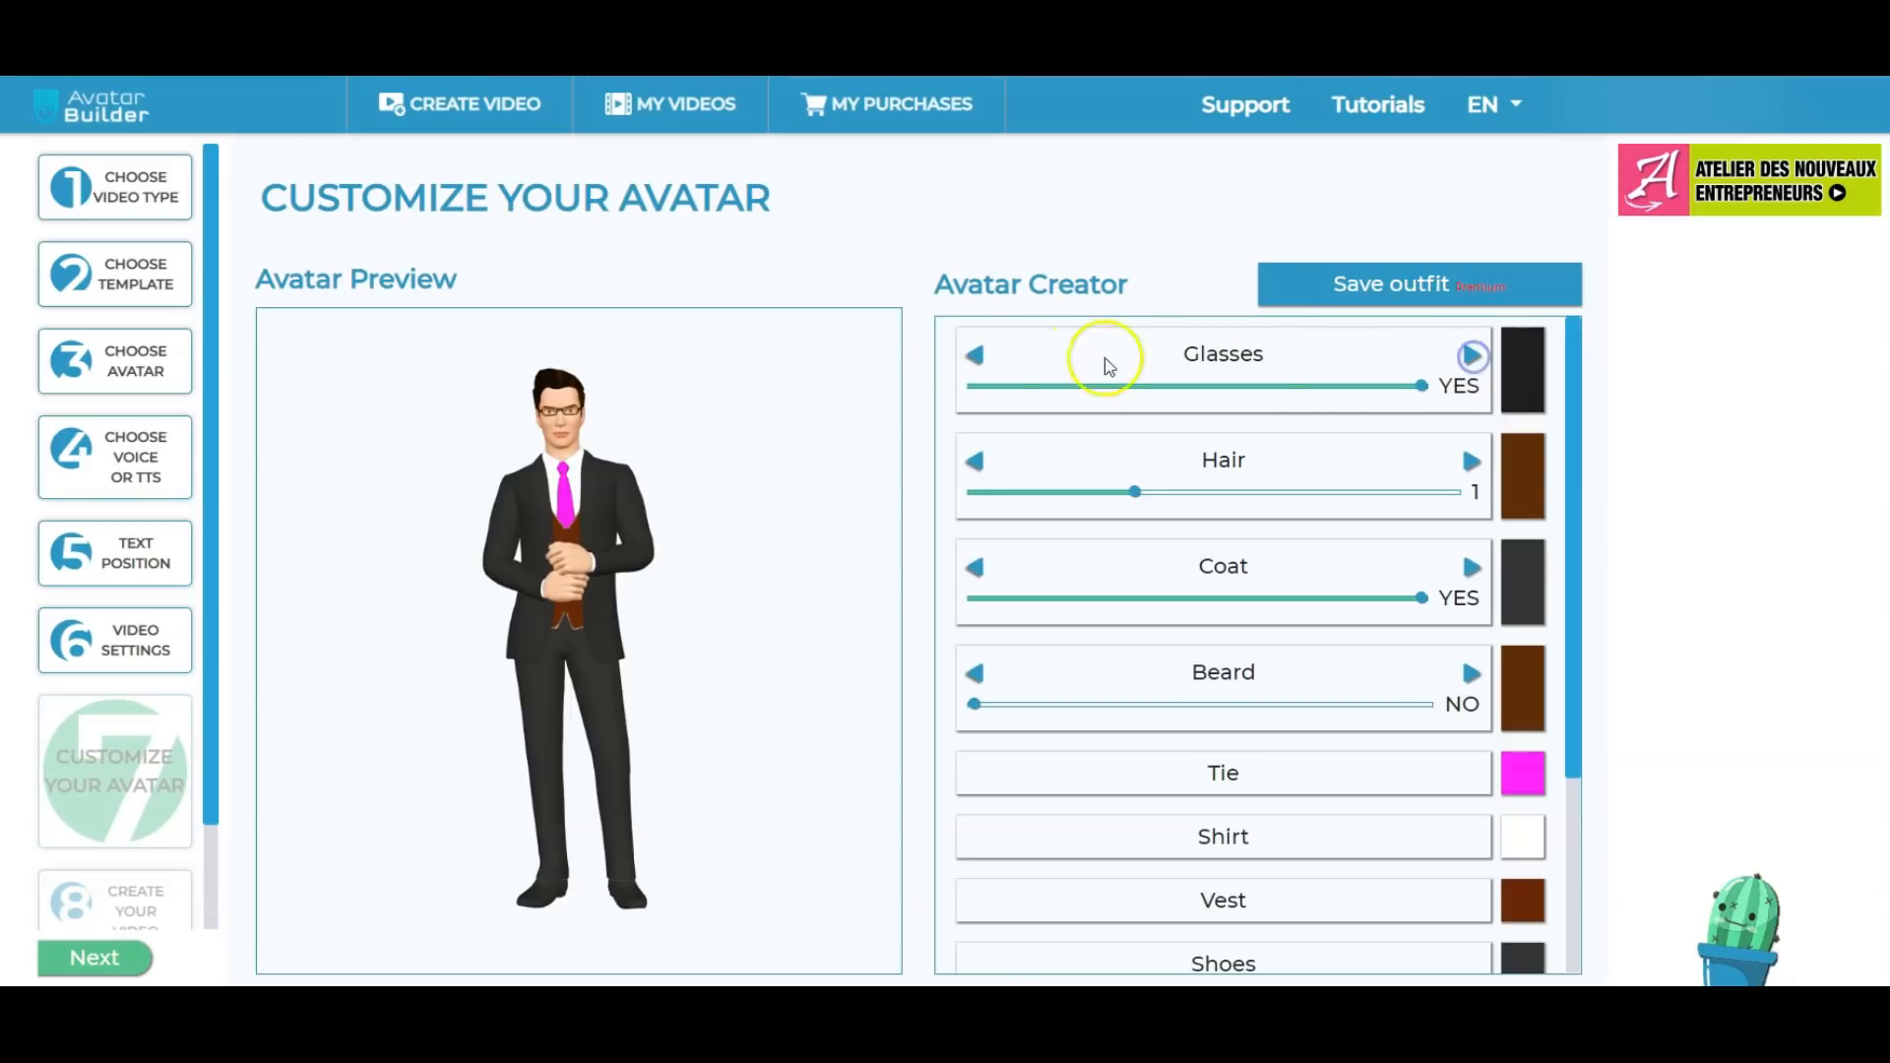
click(977, 363)
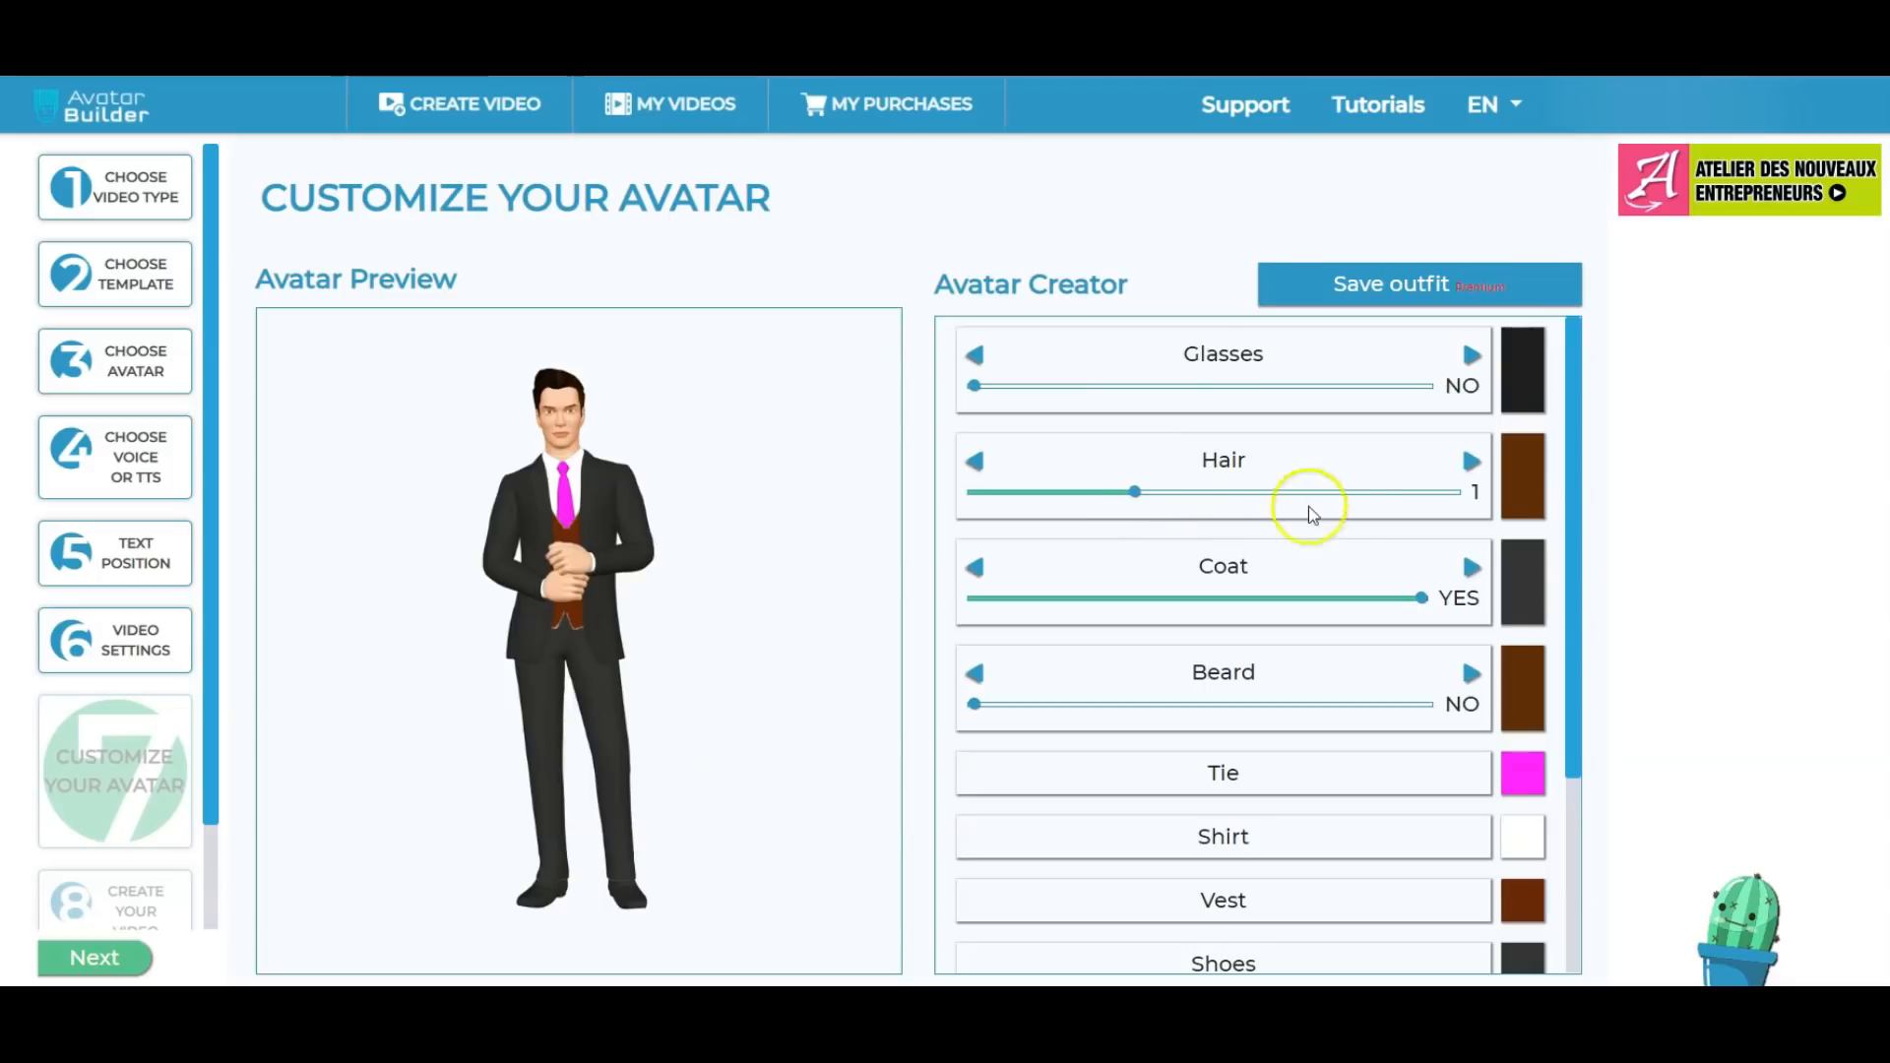
click(1526, 495)
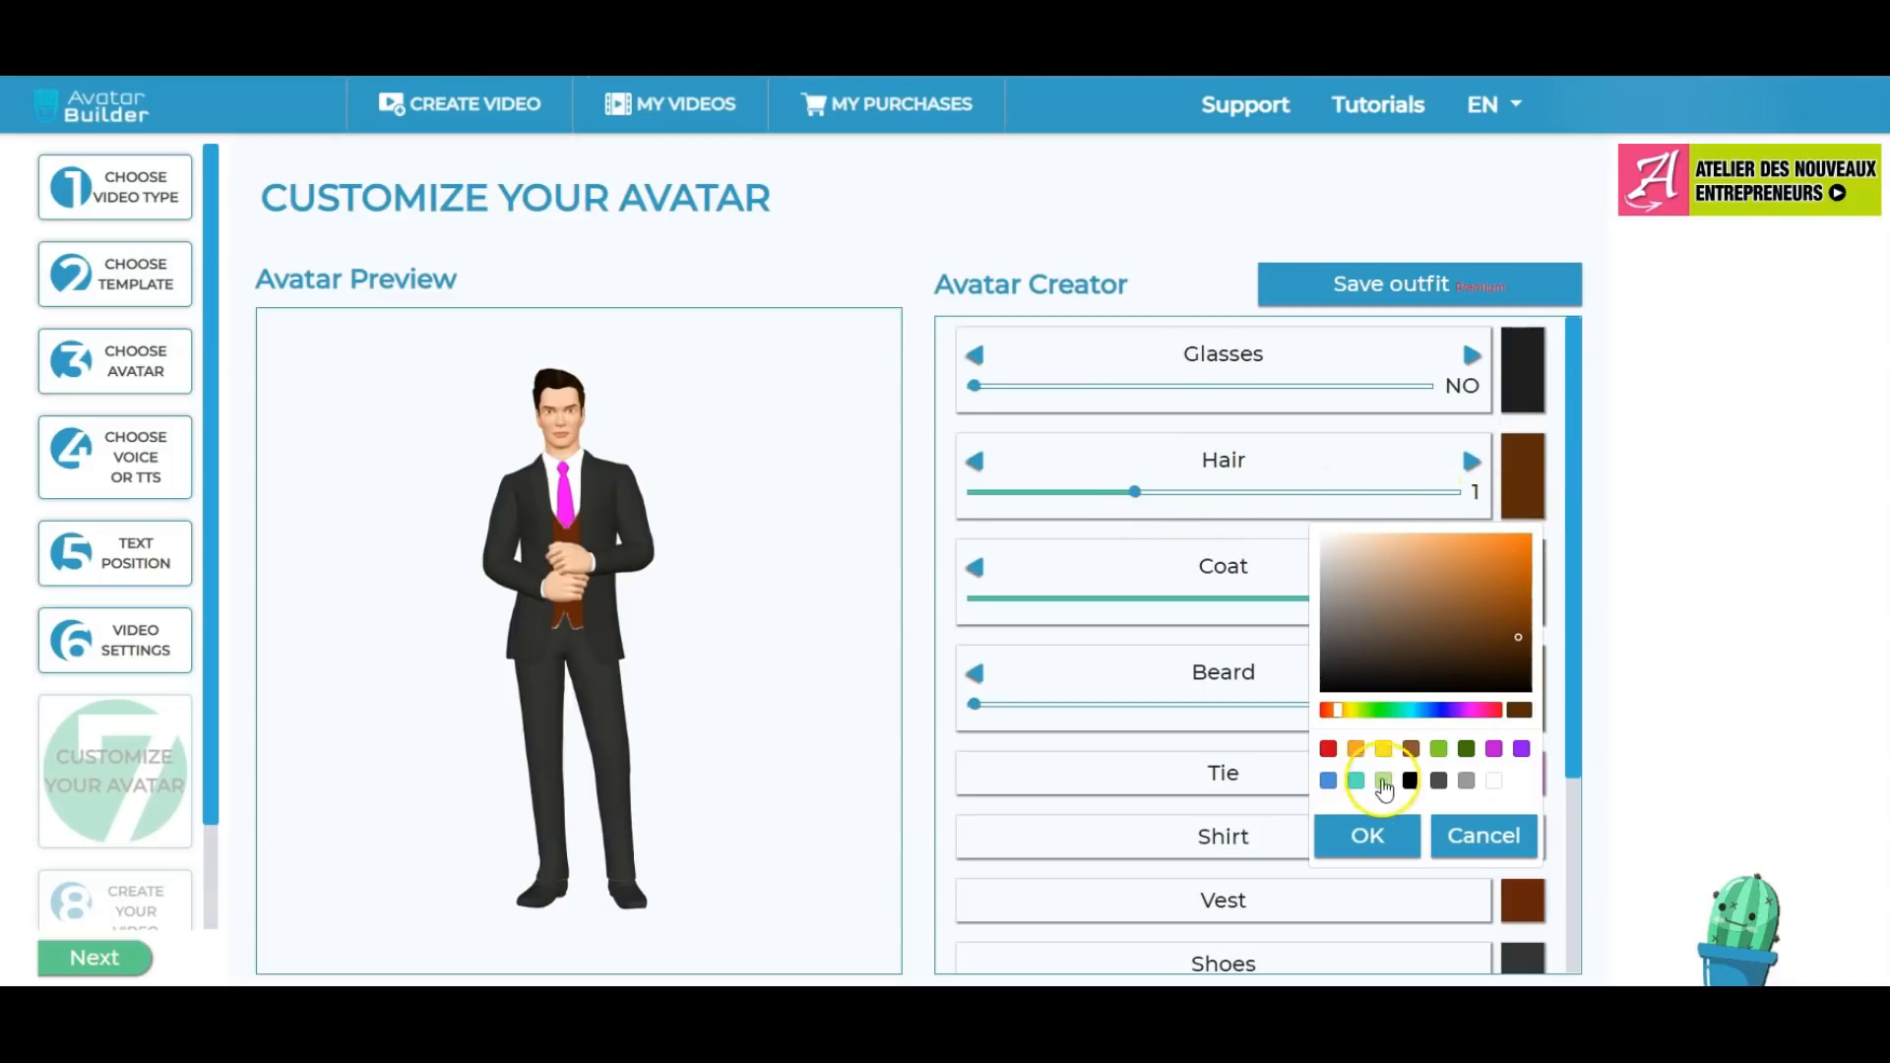
click(1367, 836)
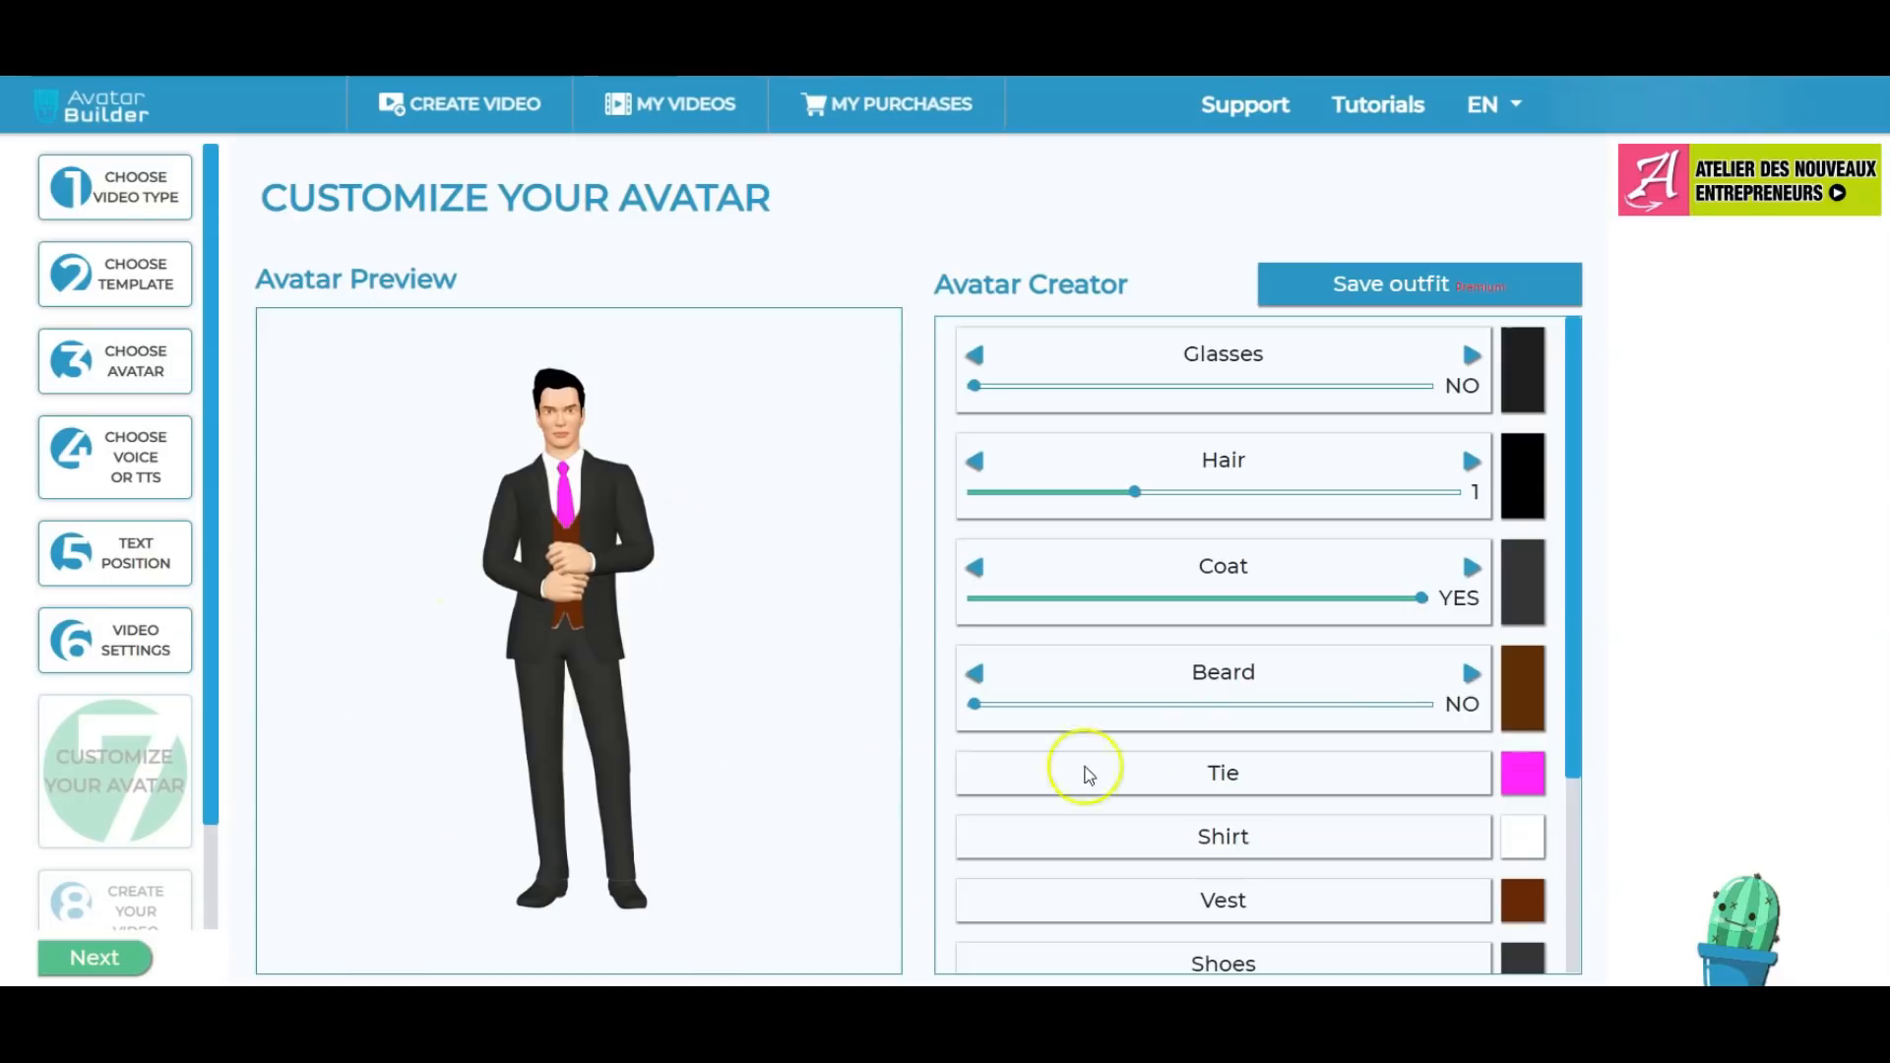
Set the avatar's coat colour to black.
click(1535, 596)
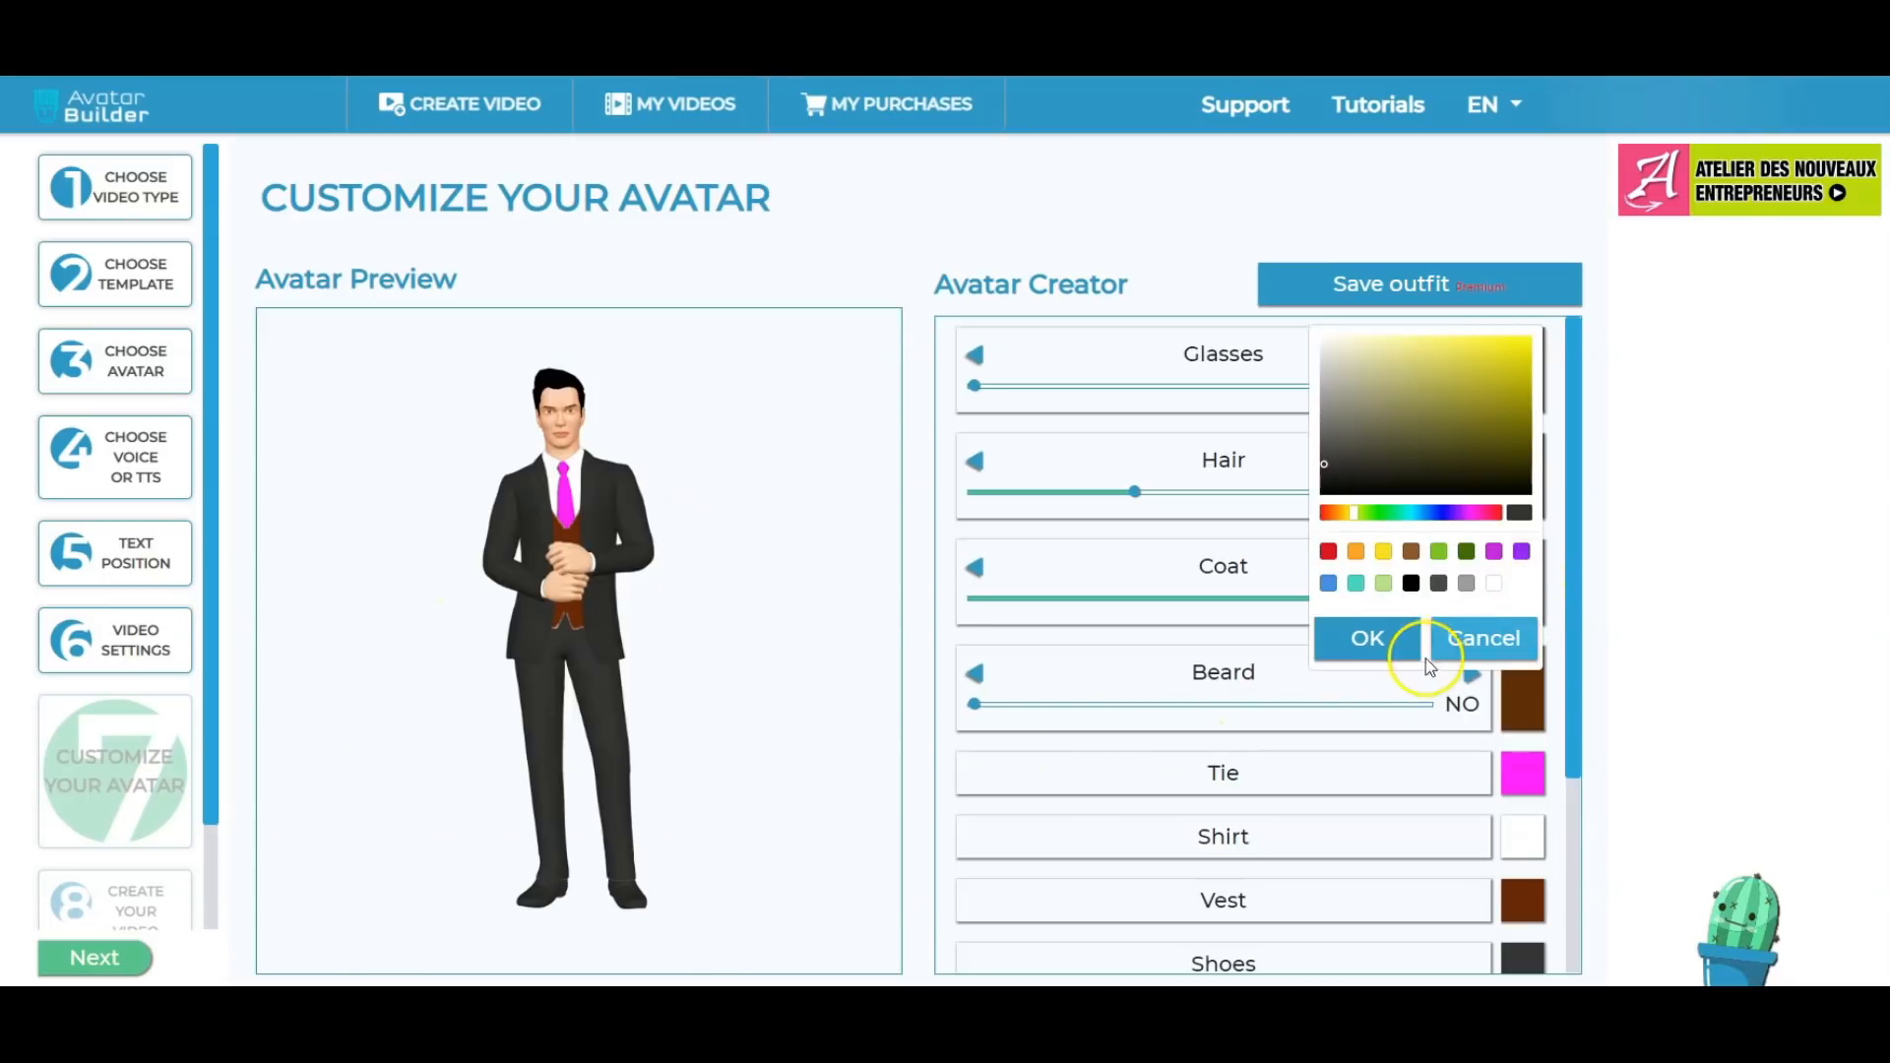
click(1411, 584)
click(1367, 638)
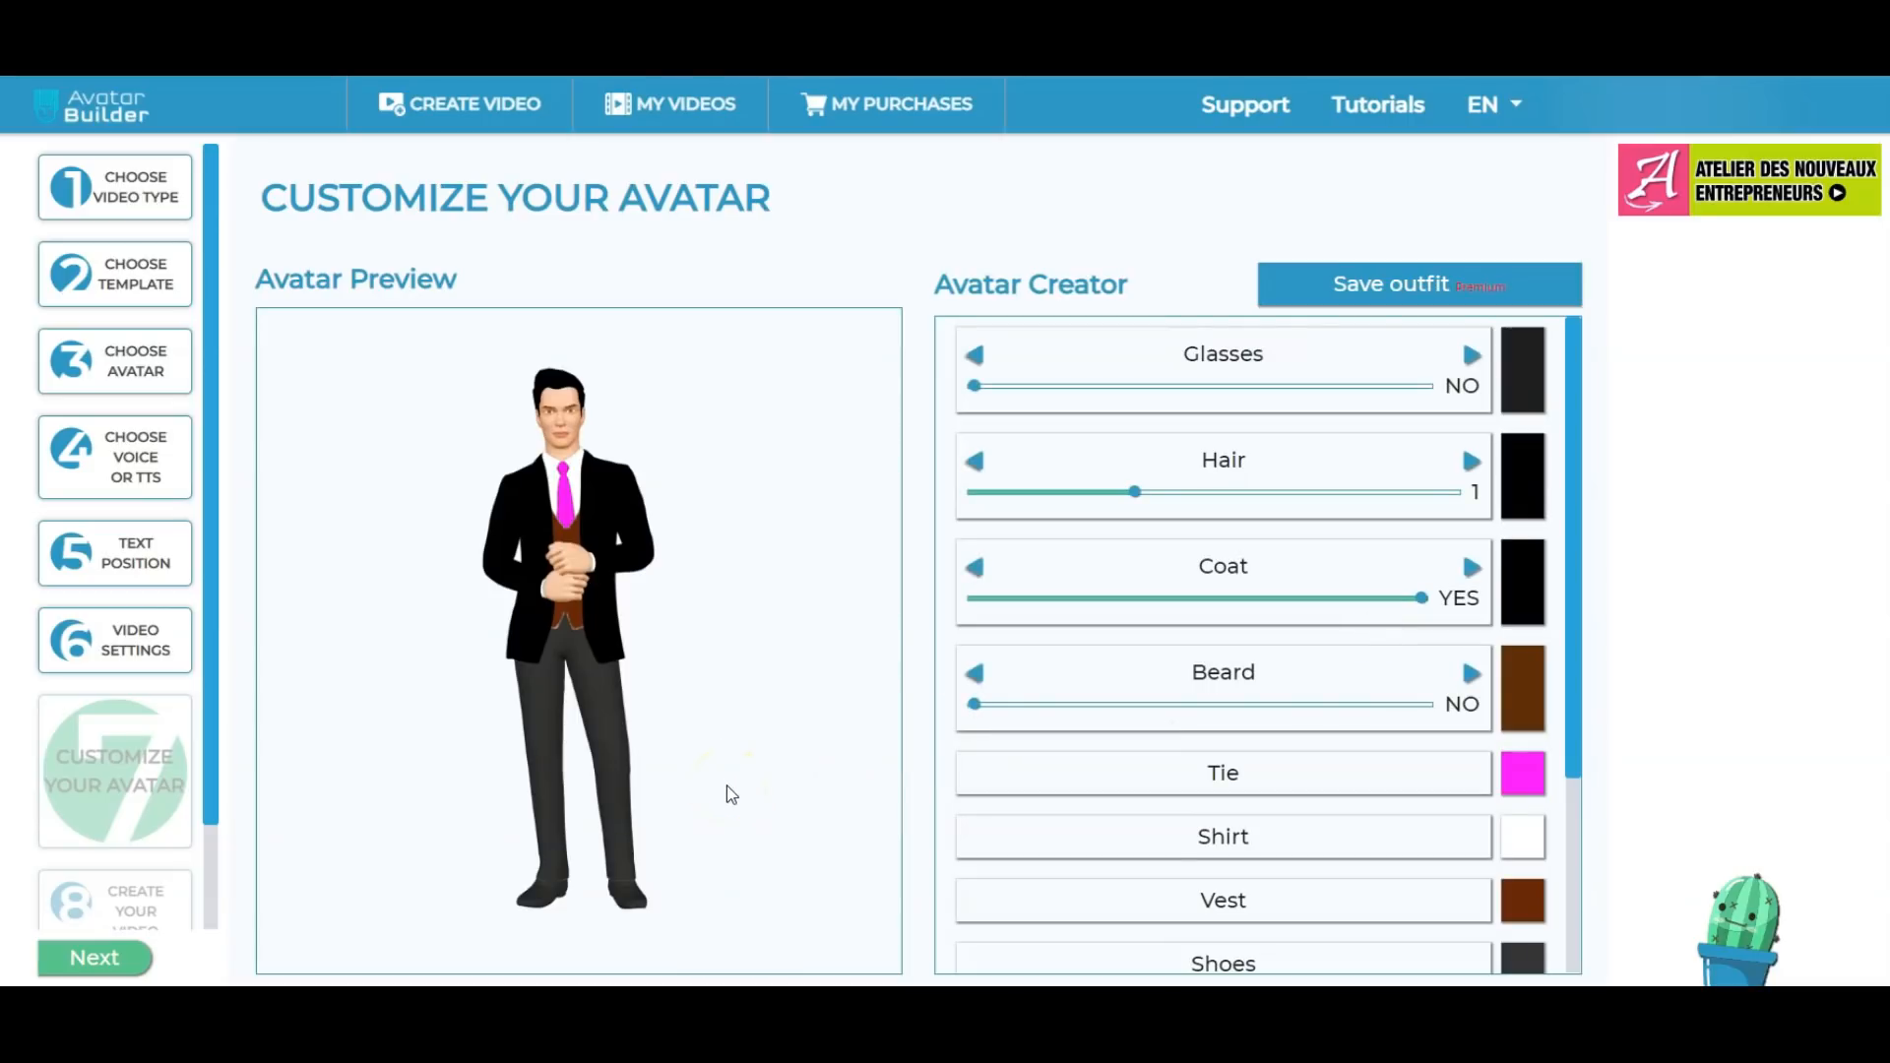
Change the avatar's tie colour to red.
click(1523, 776)
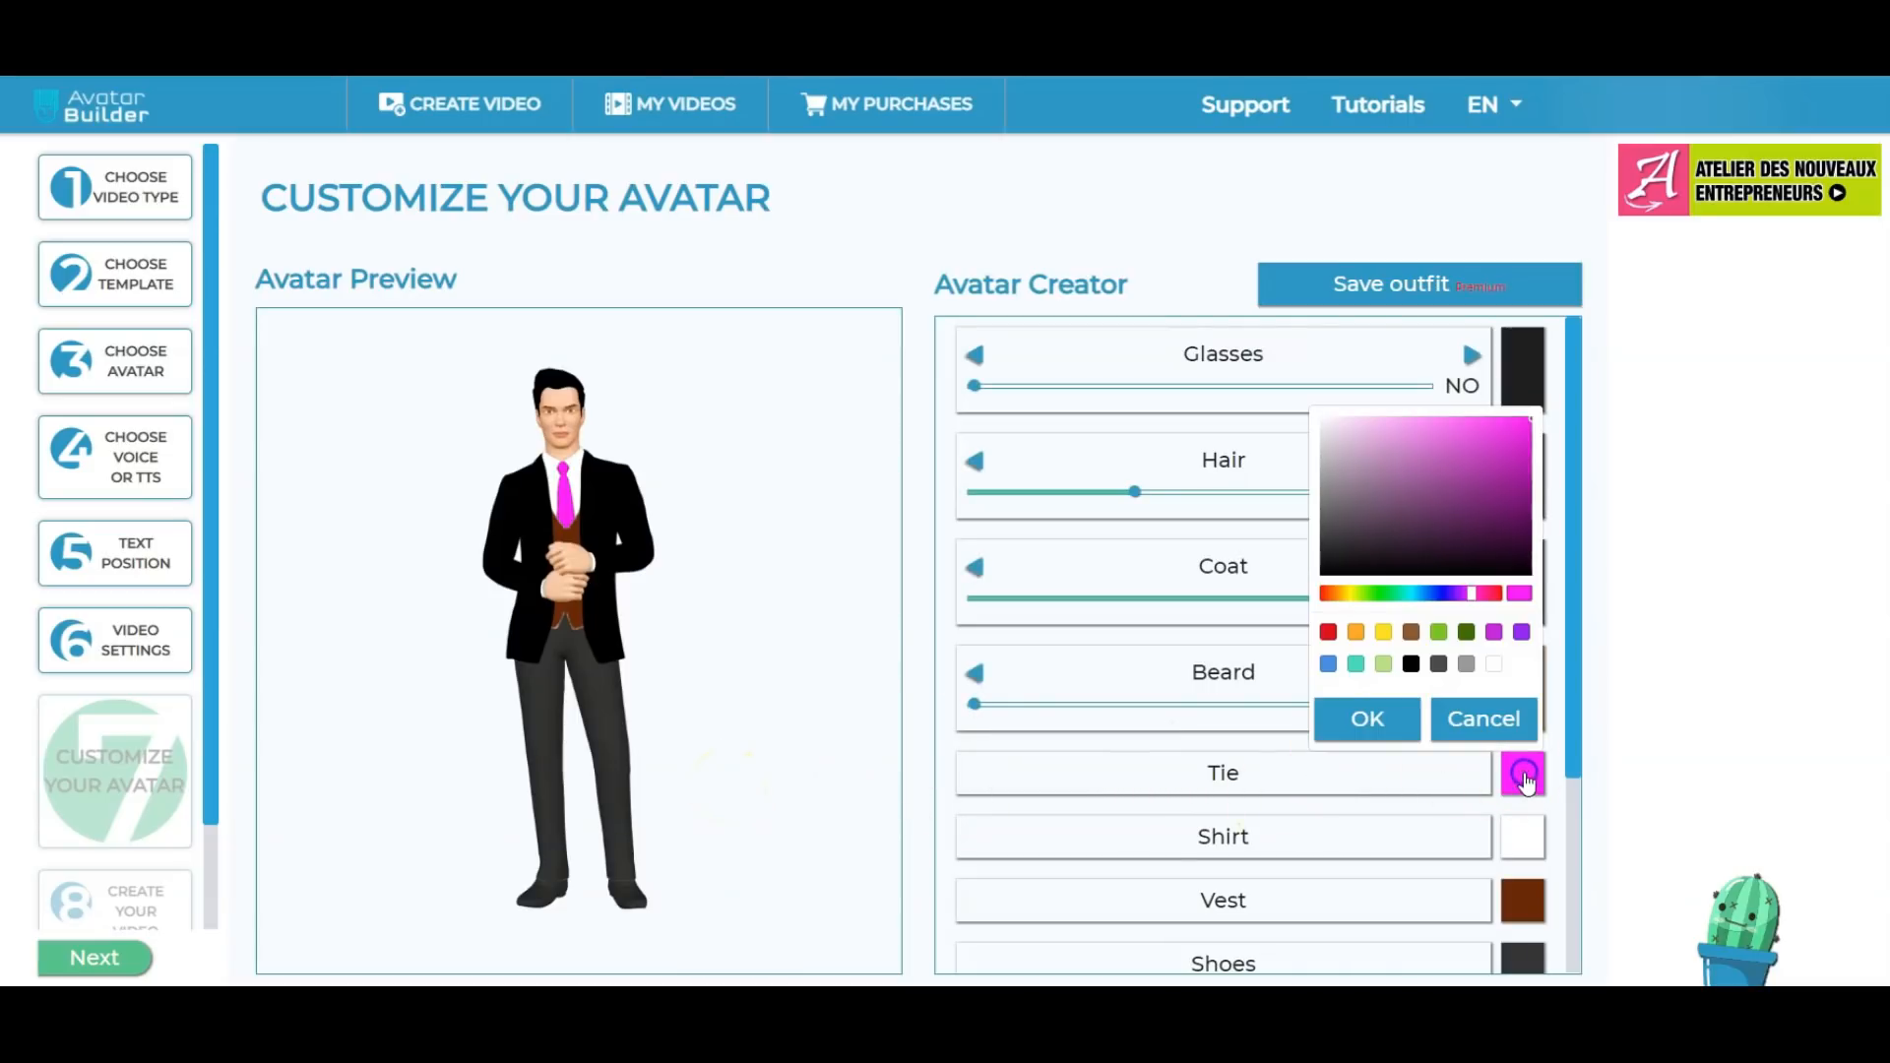
click(1329, 633)
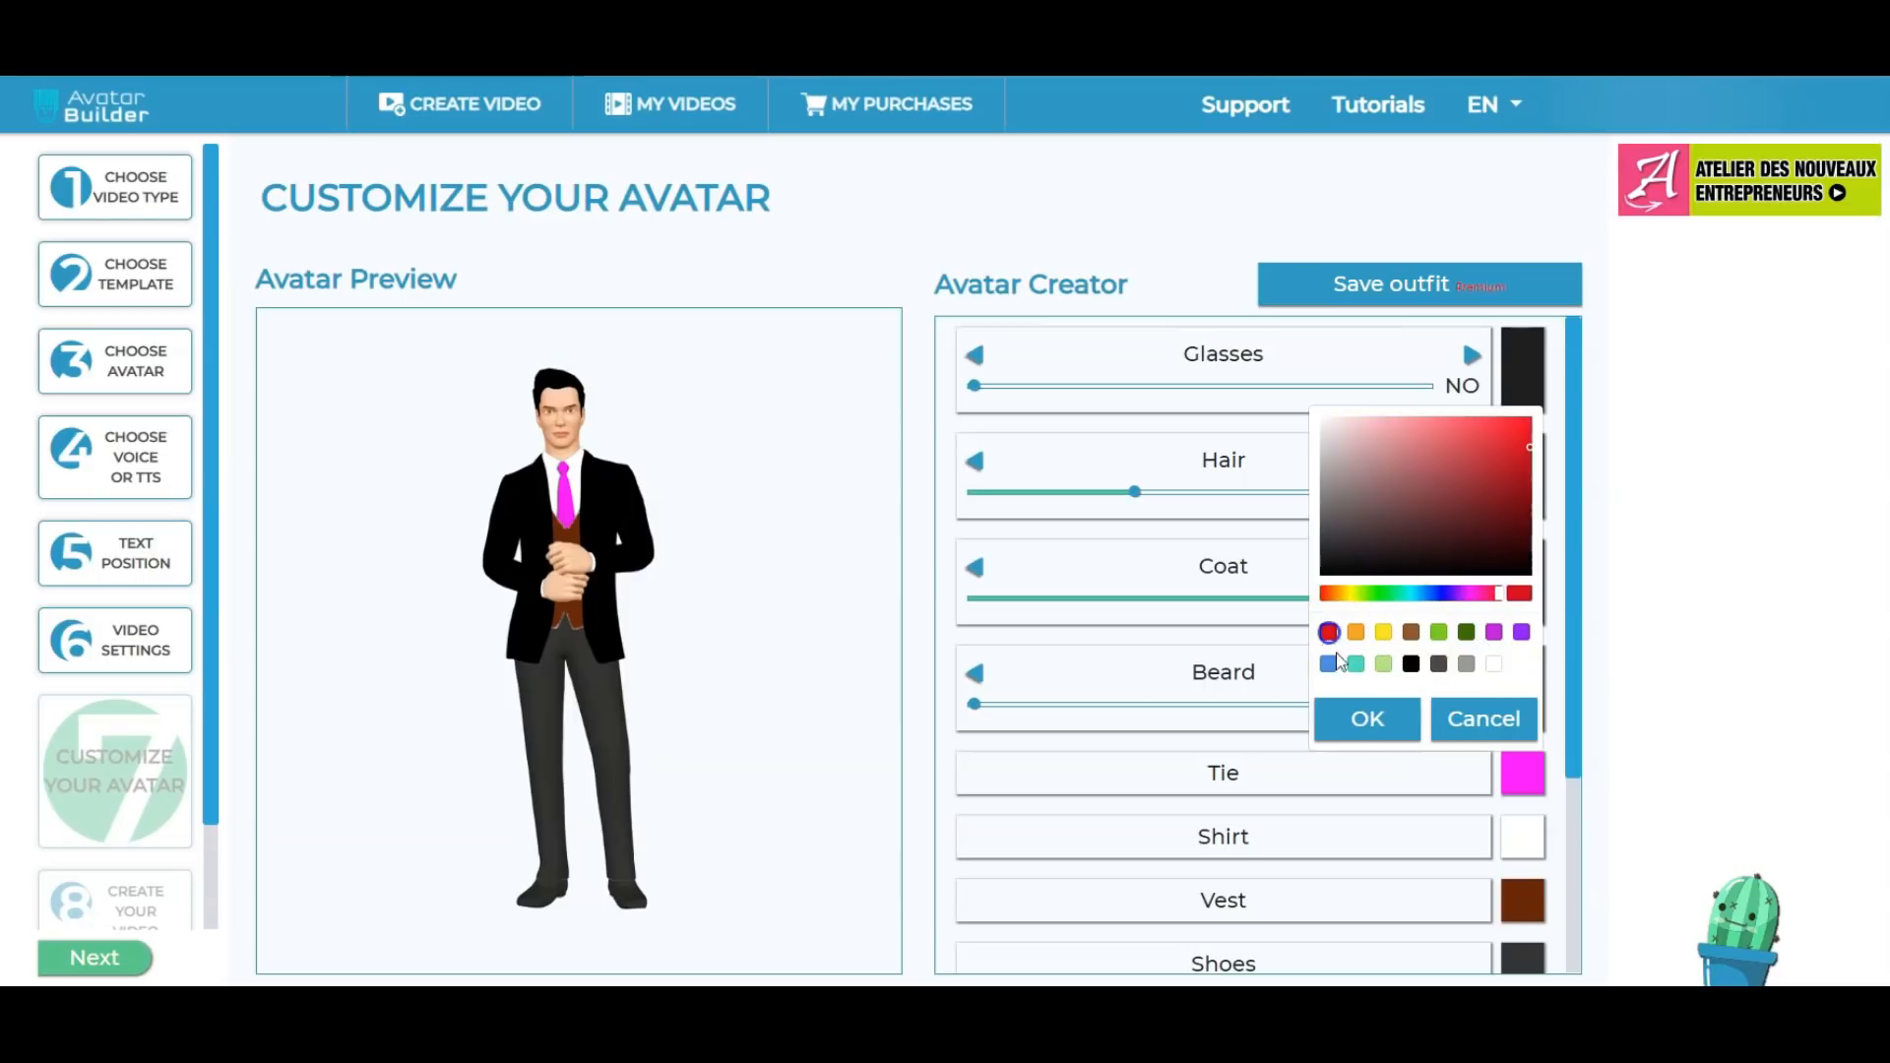
click(1364, 719)
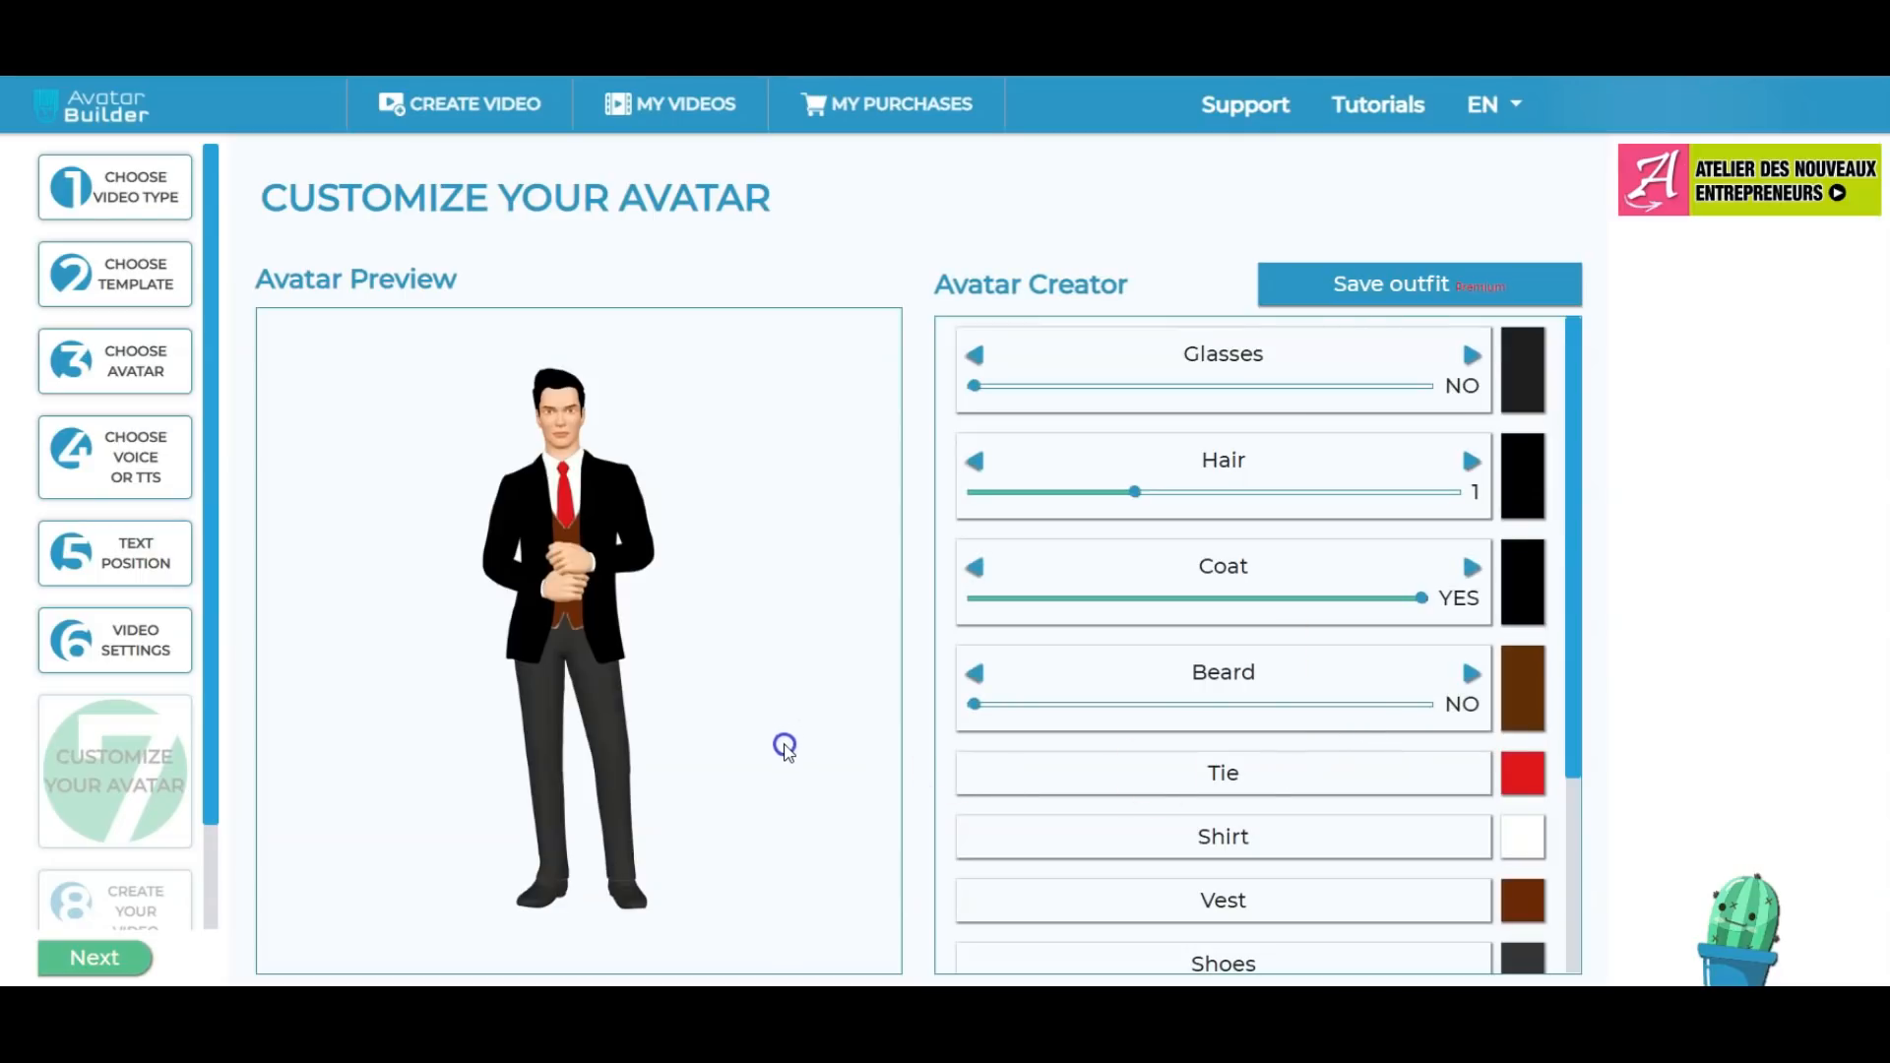
Give the avatar a beard, black pants and bright red shoes.
scroll(1364, 815, down, 3)
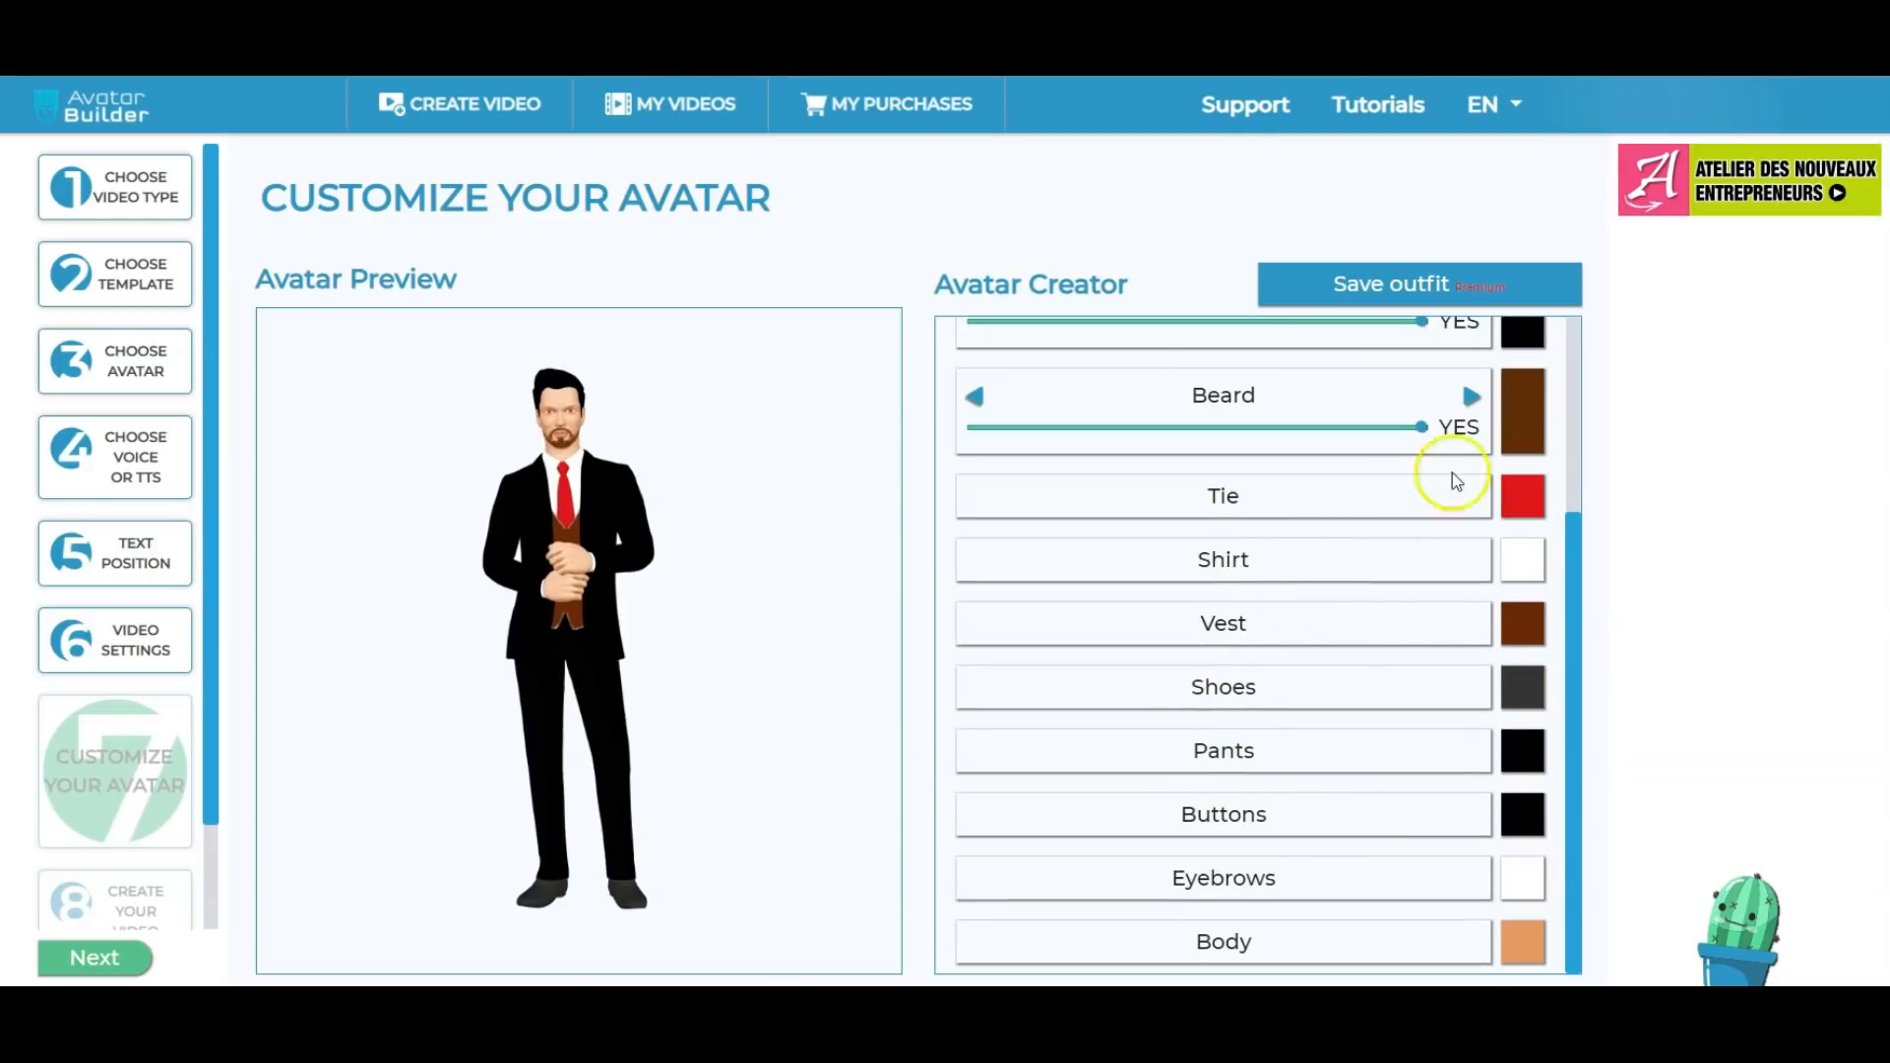
drag(1577, 613, 1572, 743)
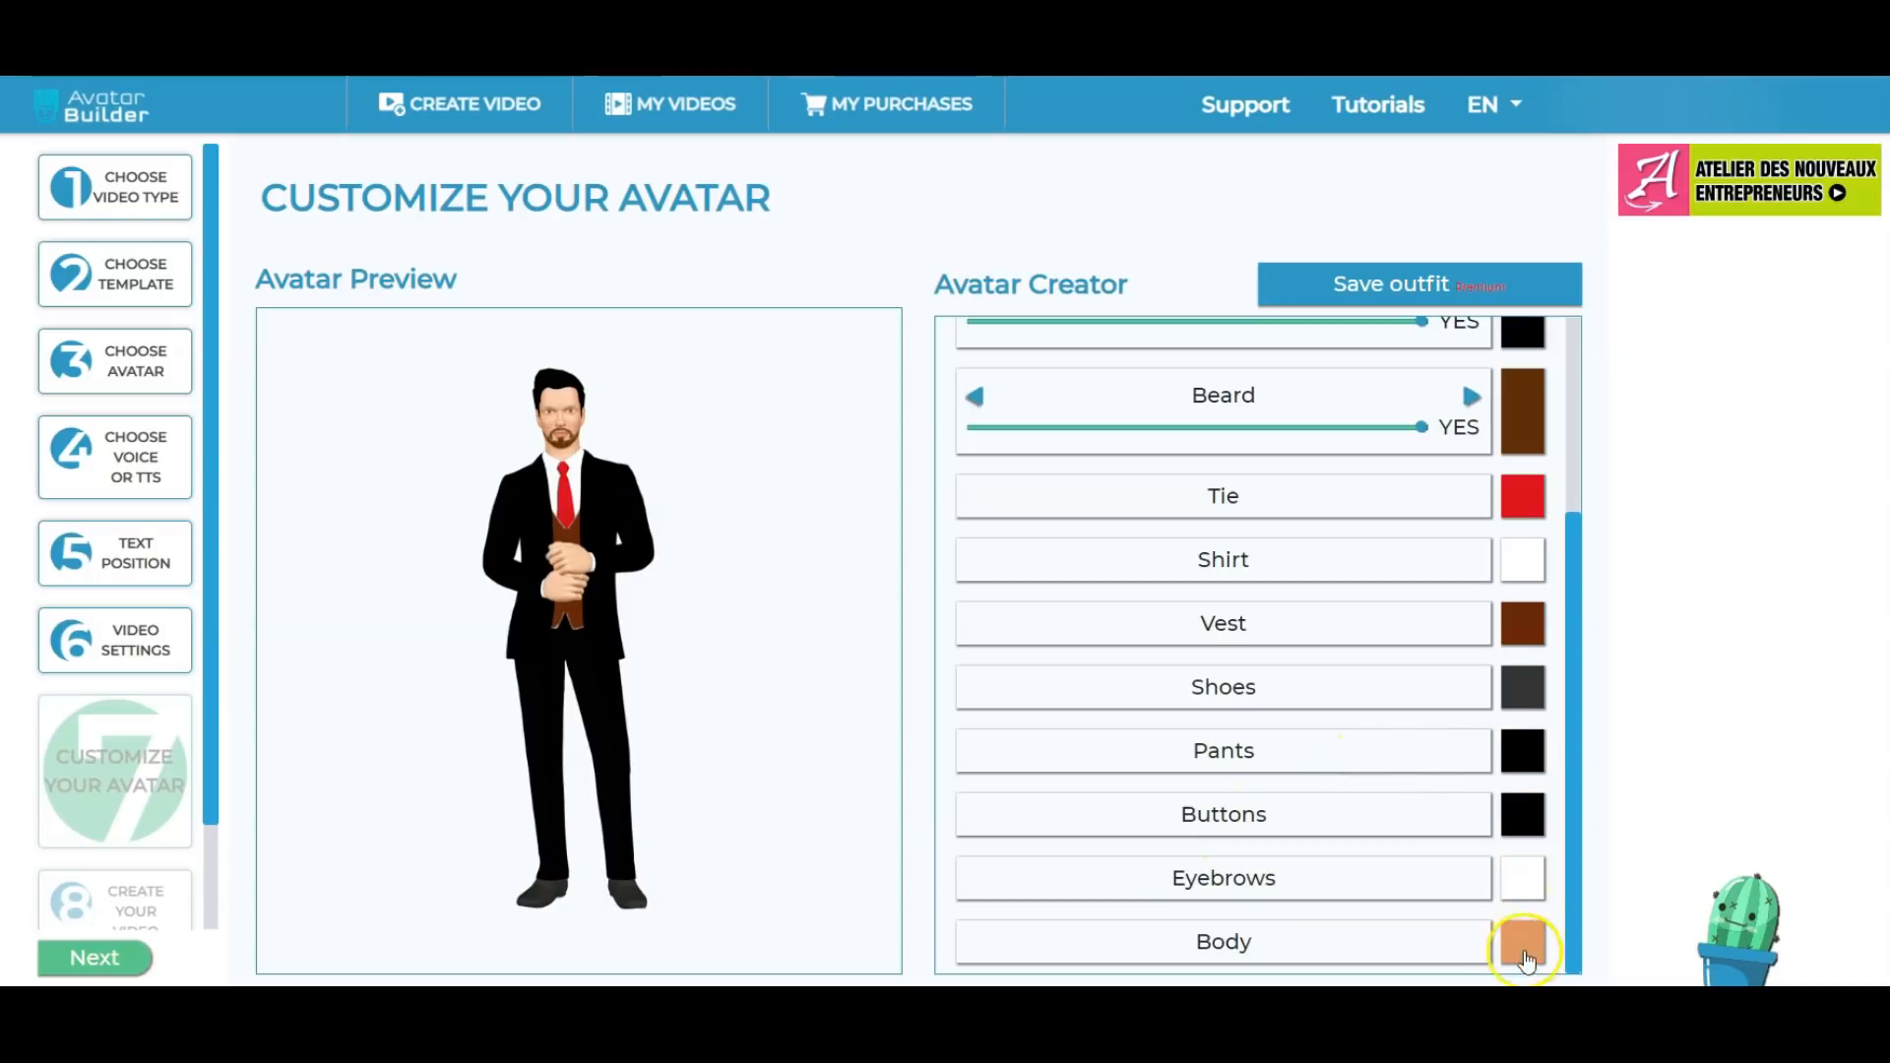
click(1521, 686)
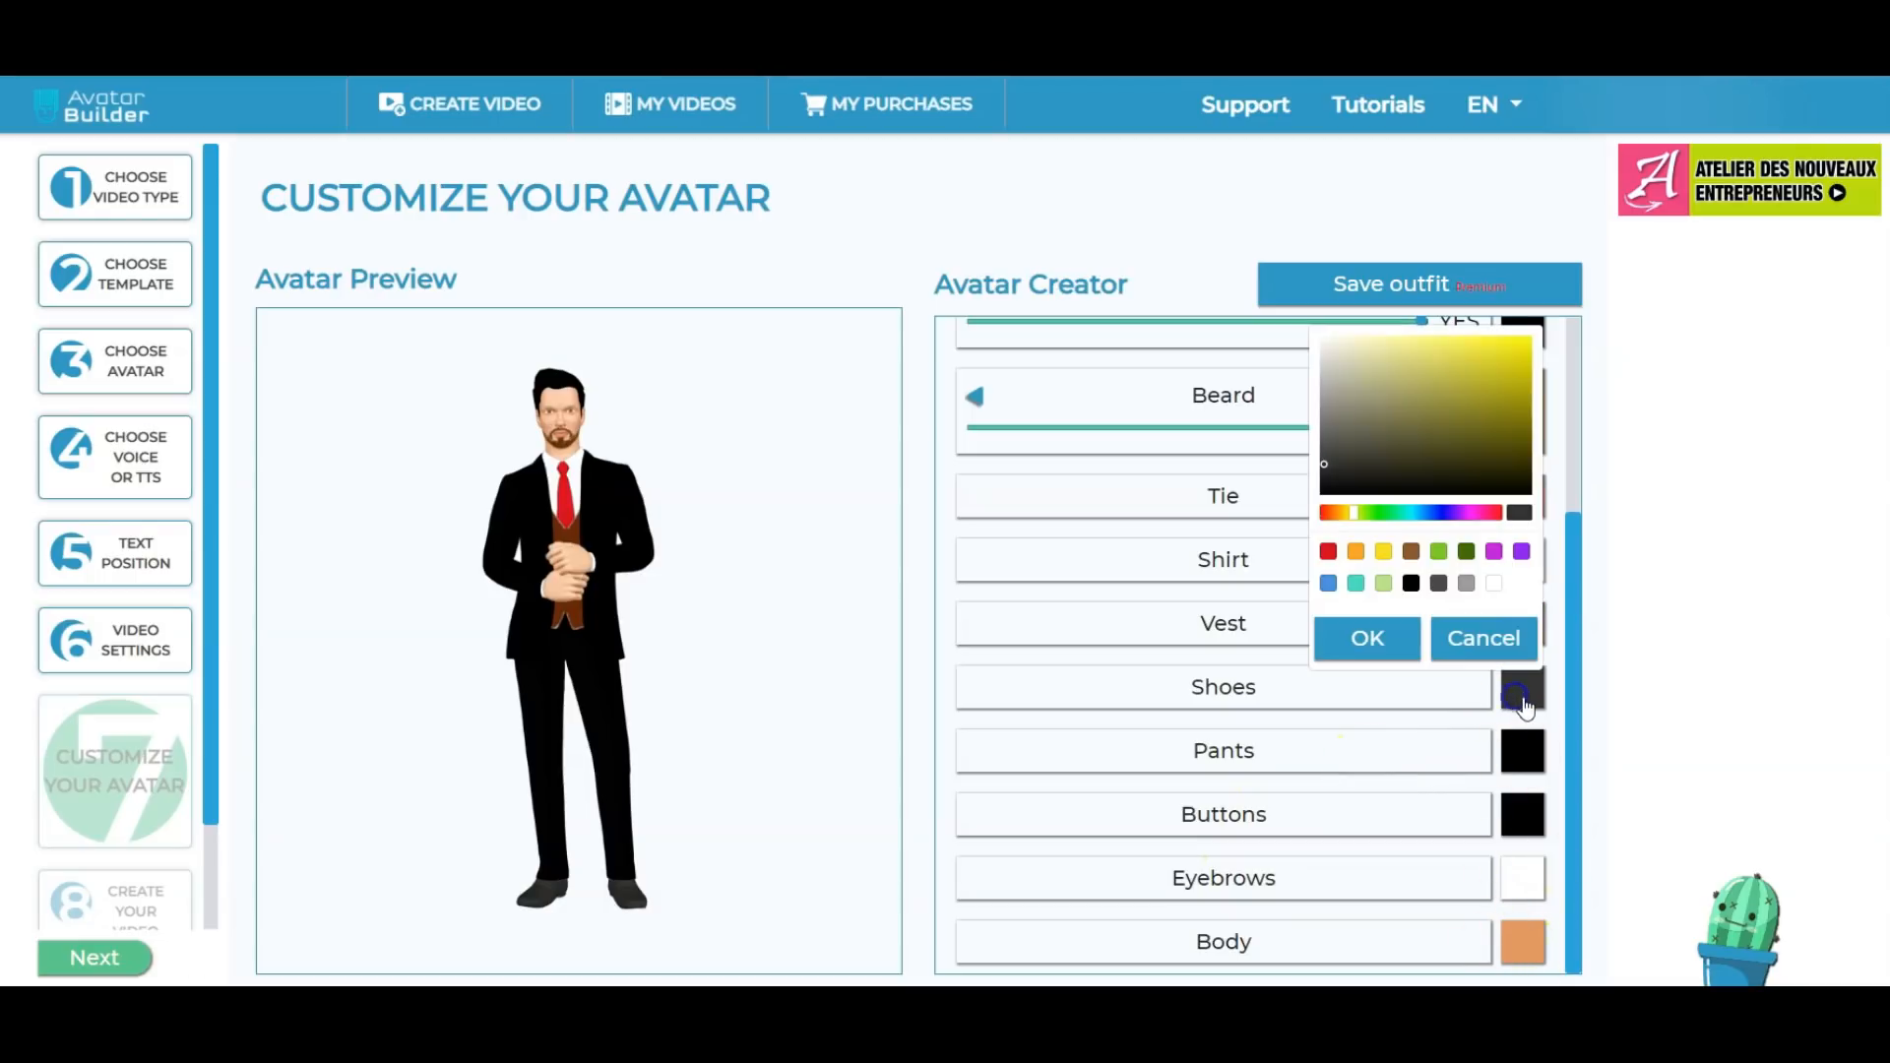
click(1328, 553)
click(1527, 342)
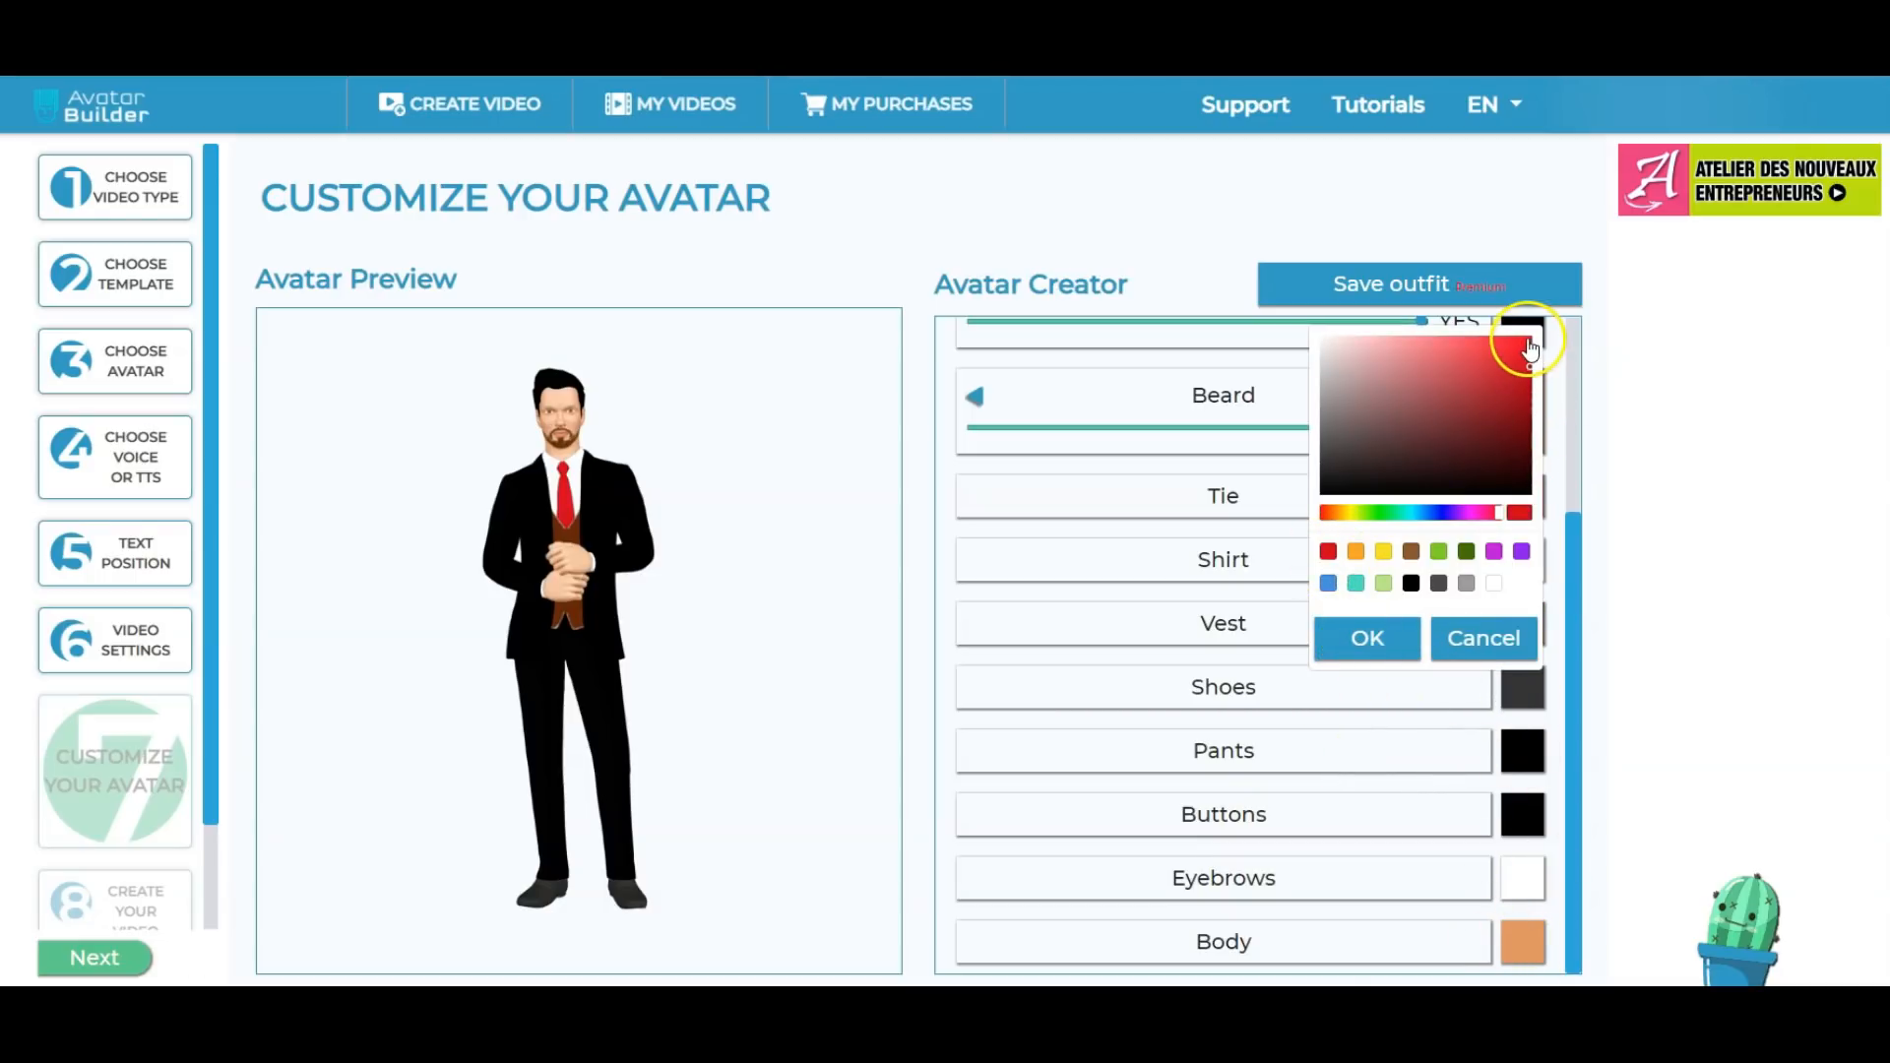
click(1360, 642)
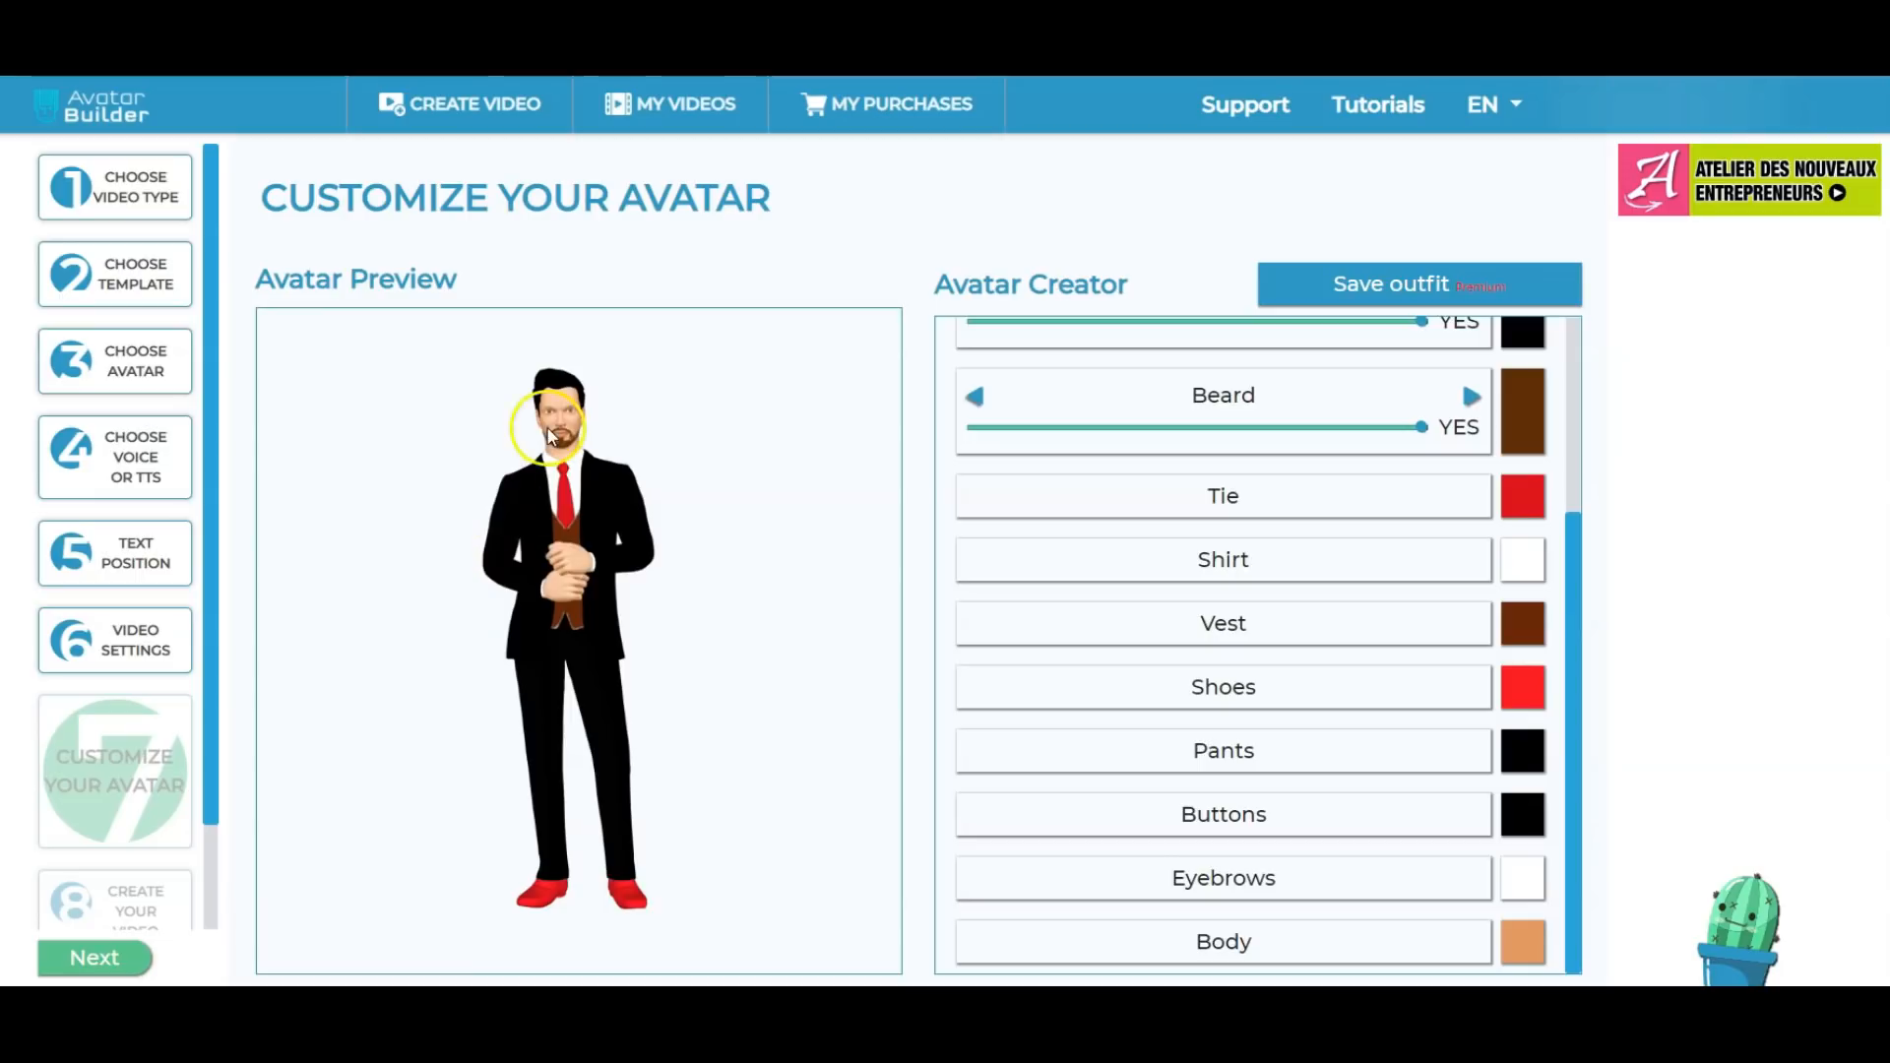
Save the avatar's look by continuing to the video creation stage, and look over scene 1's settings and the scene list.
click(84, 960)
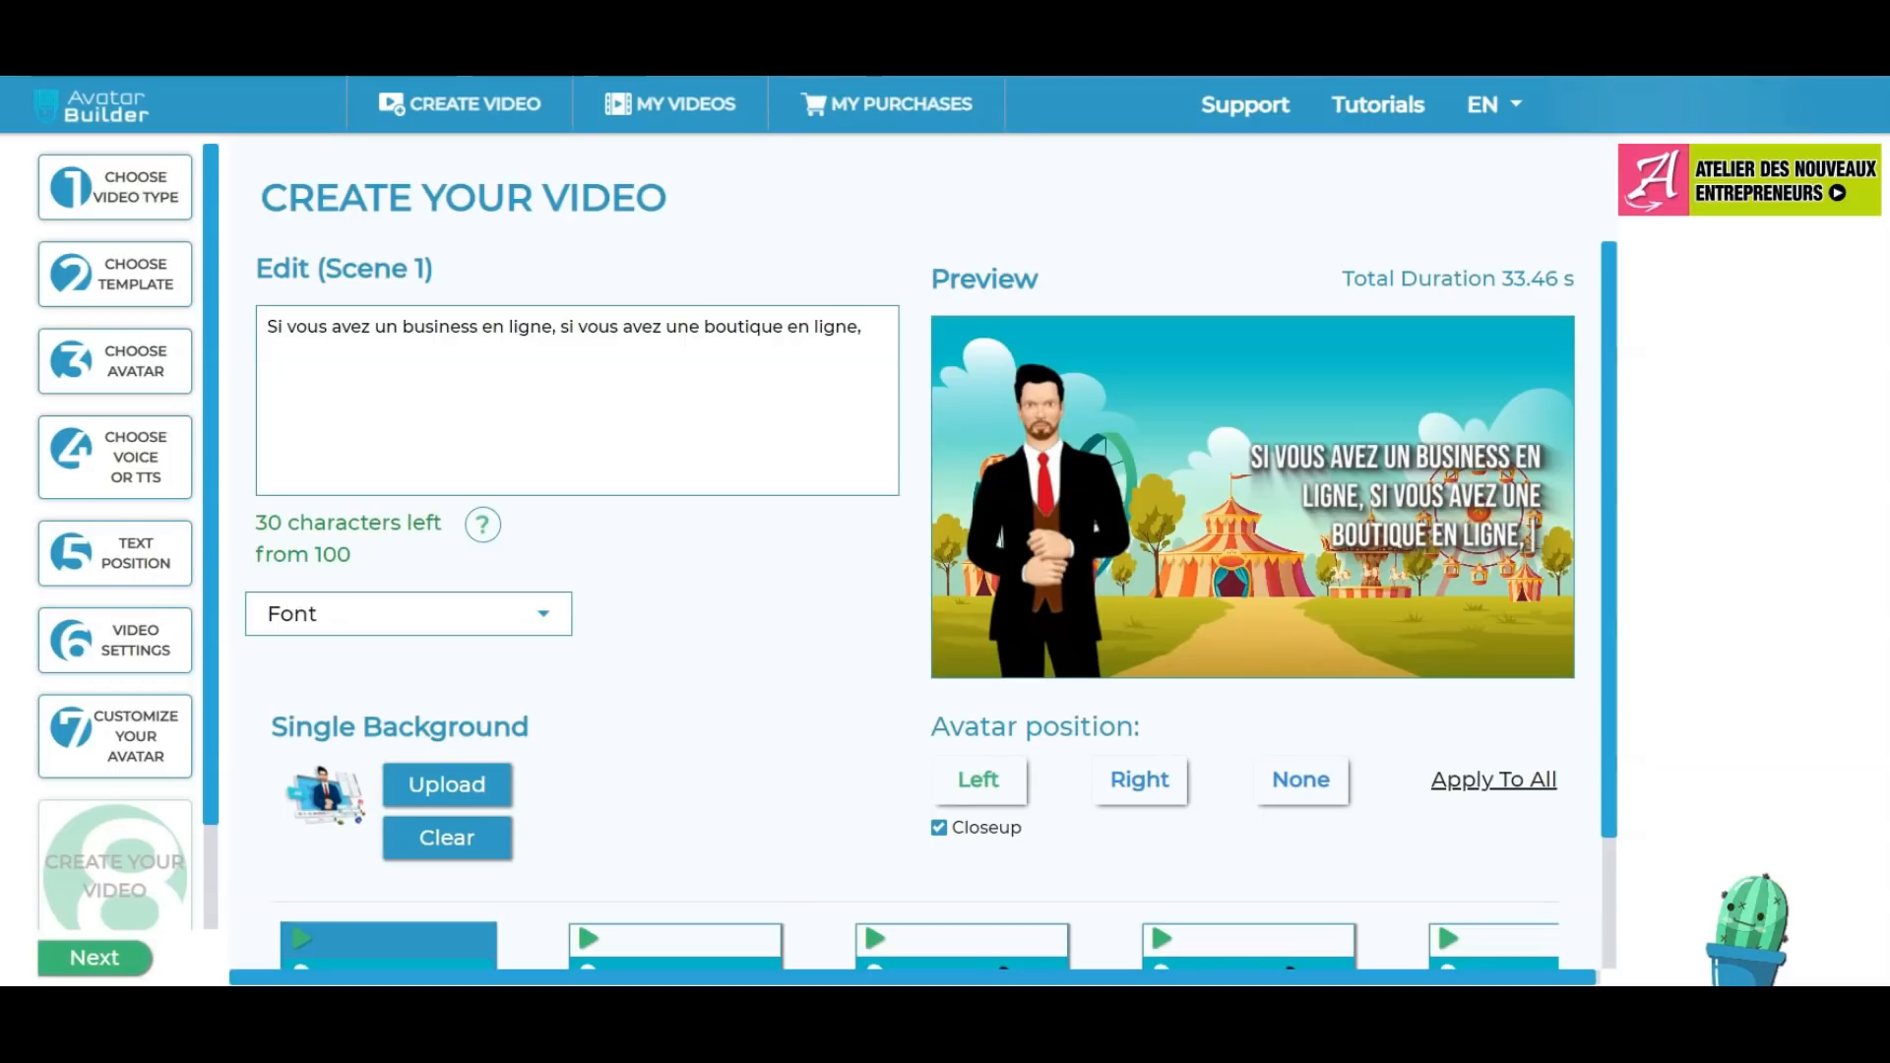
scroll(705, 585, down, 2)
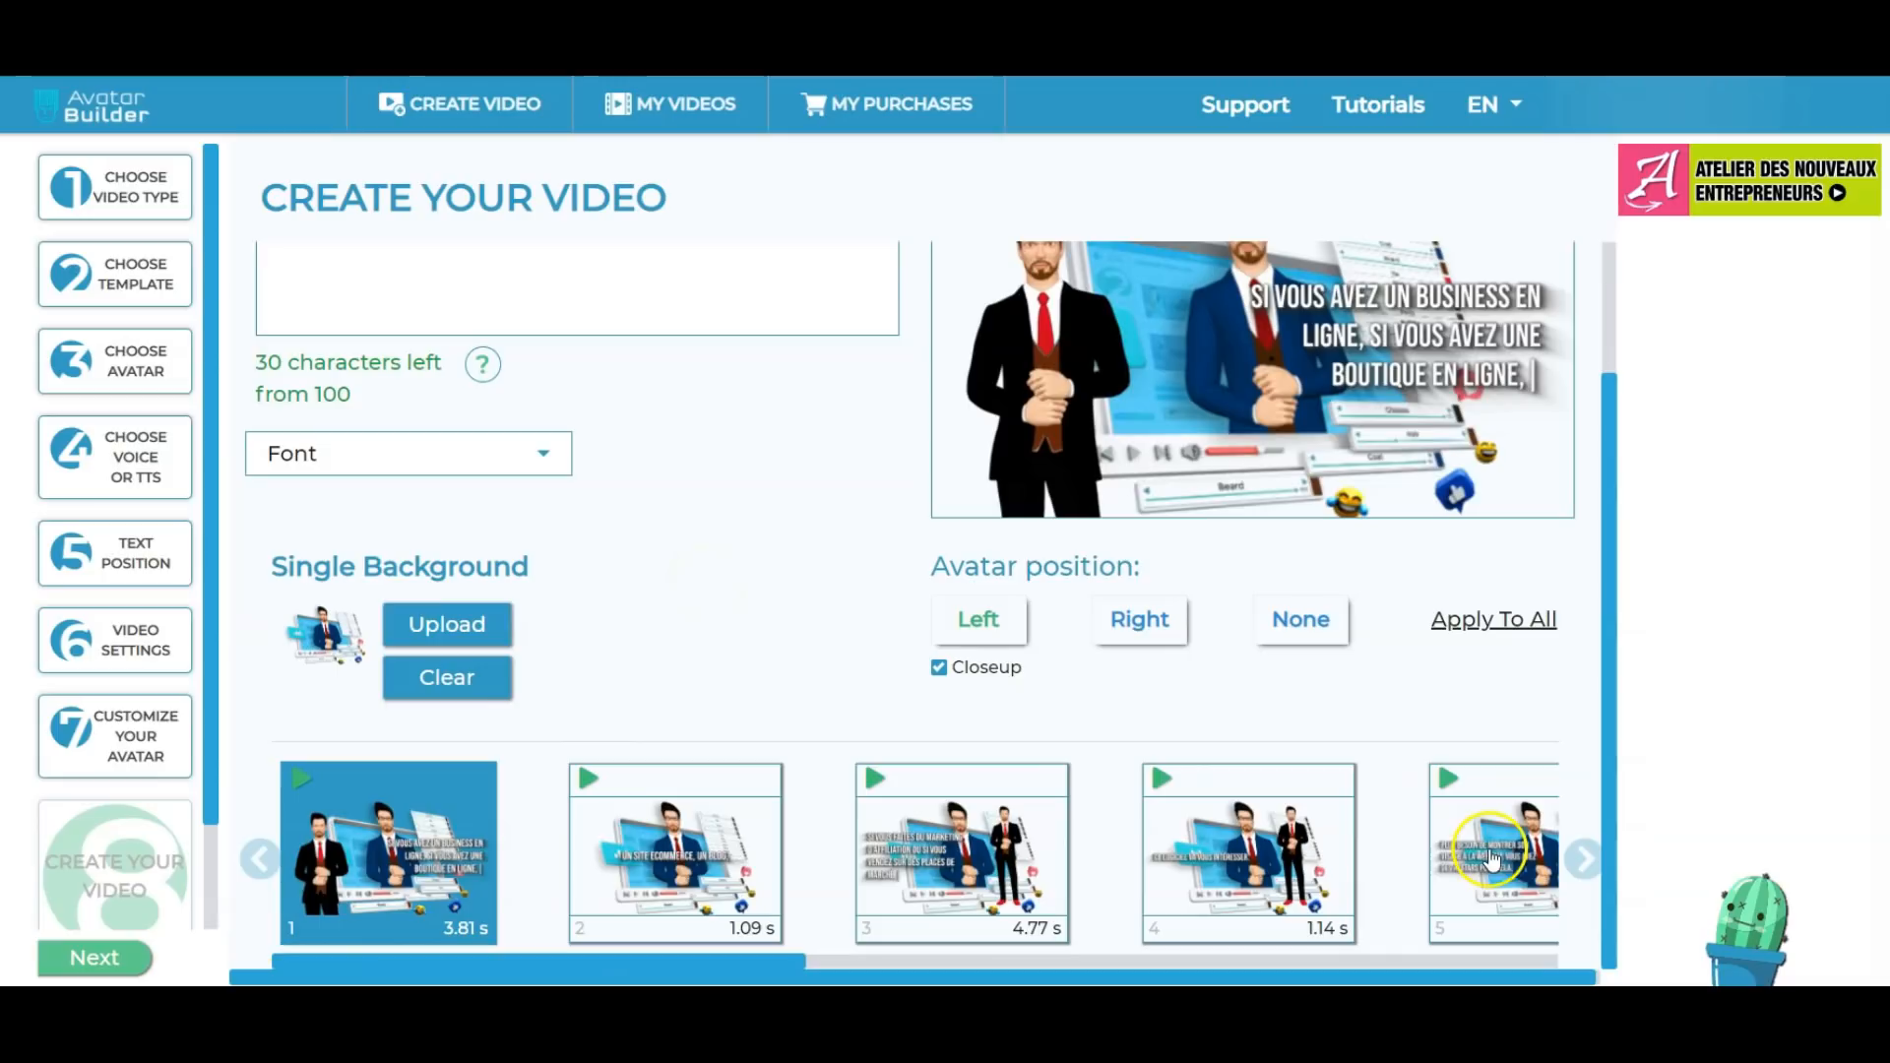
mouse_move(770, 969)
mouse_down()
mouse_move(947, 970)
mouse_move(770, 969)
mouse_up()
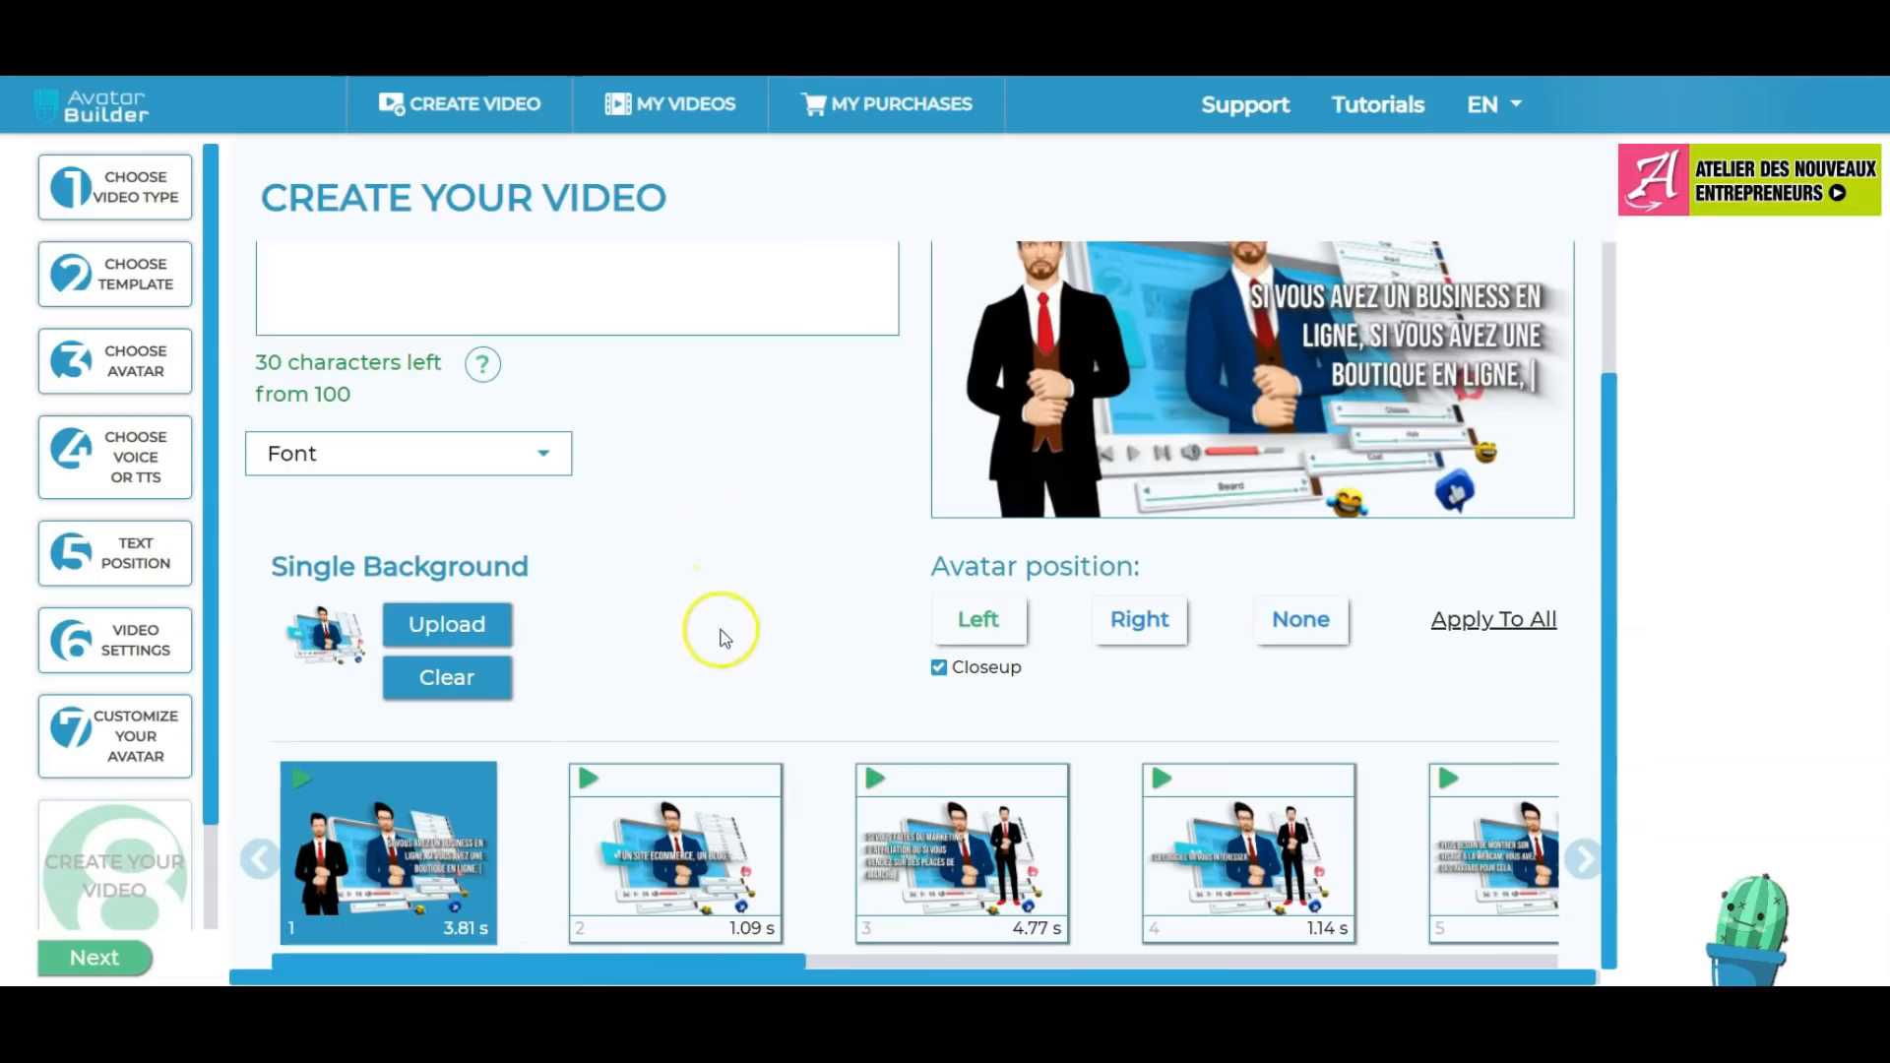
scroll(667, 714, up, 2)
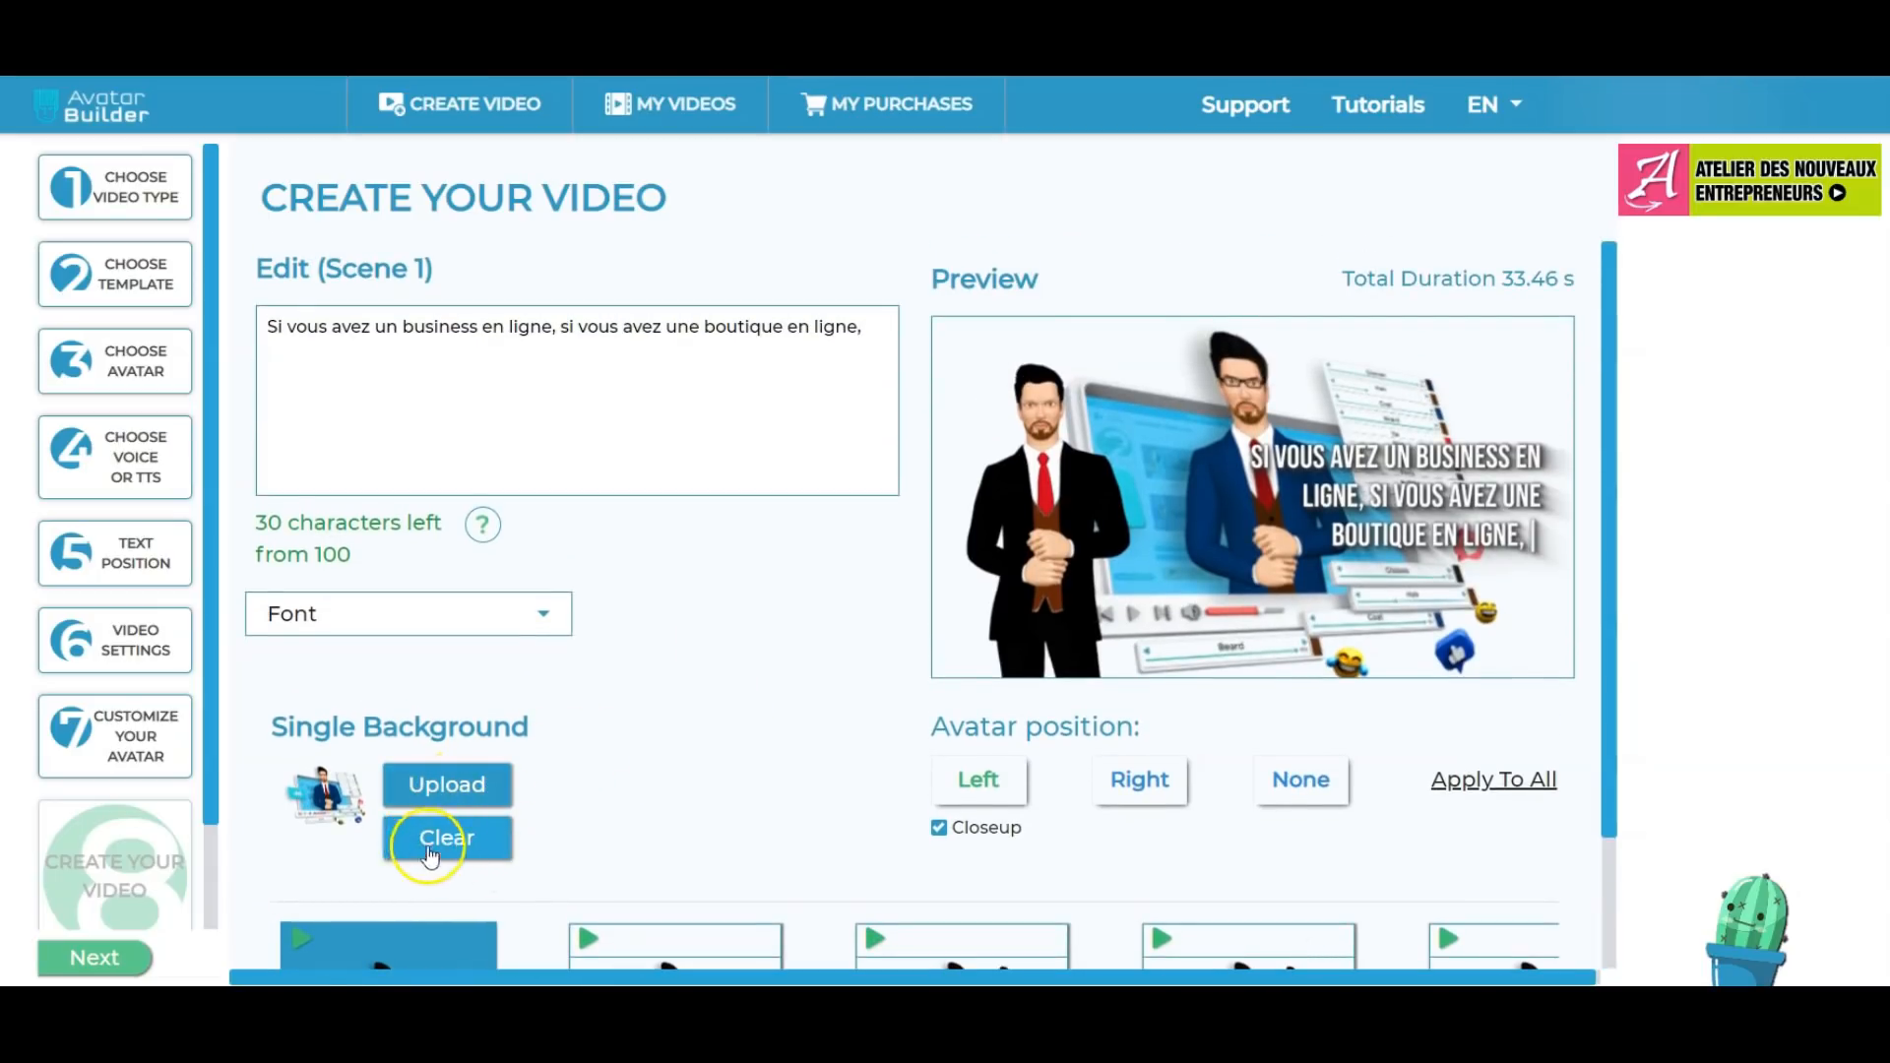
scroll(688, 679, down, 2)
scroll(1386, 382, up, 2)
Try the avatar on the right side of scene 1, return it to the left and review the scenes.
click(1154, 784)
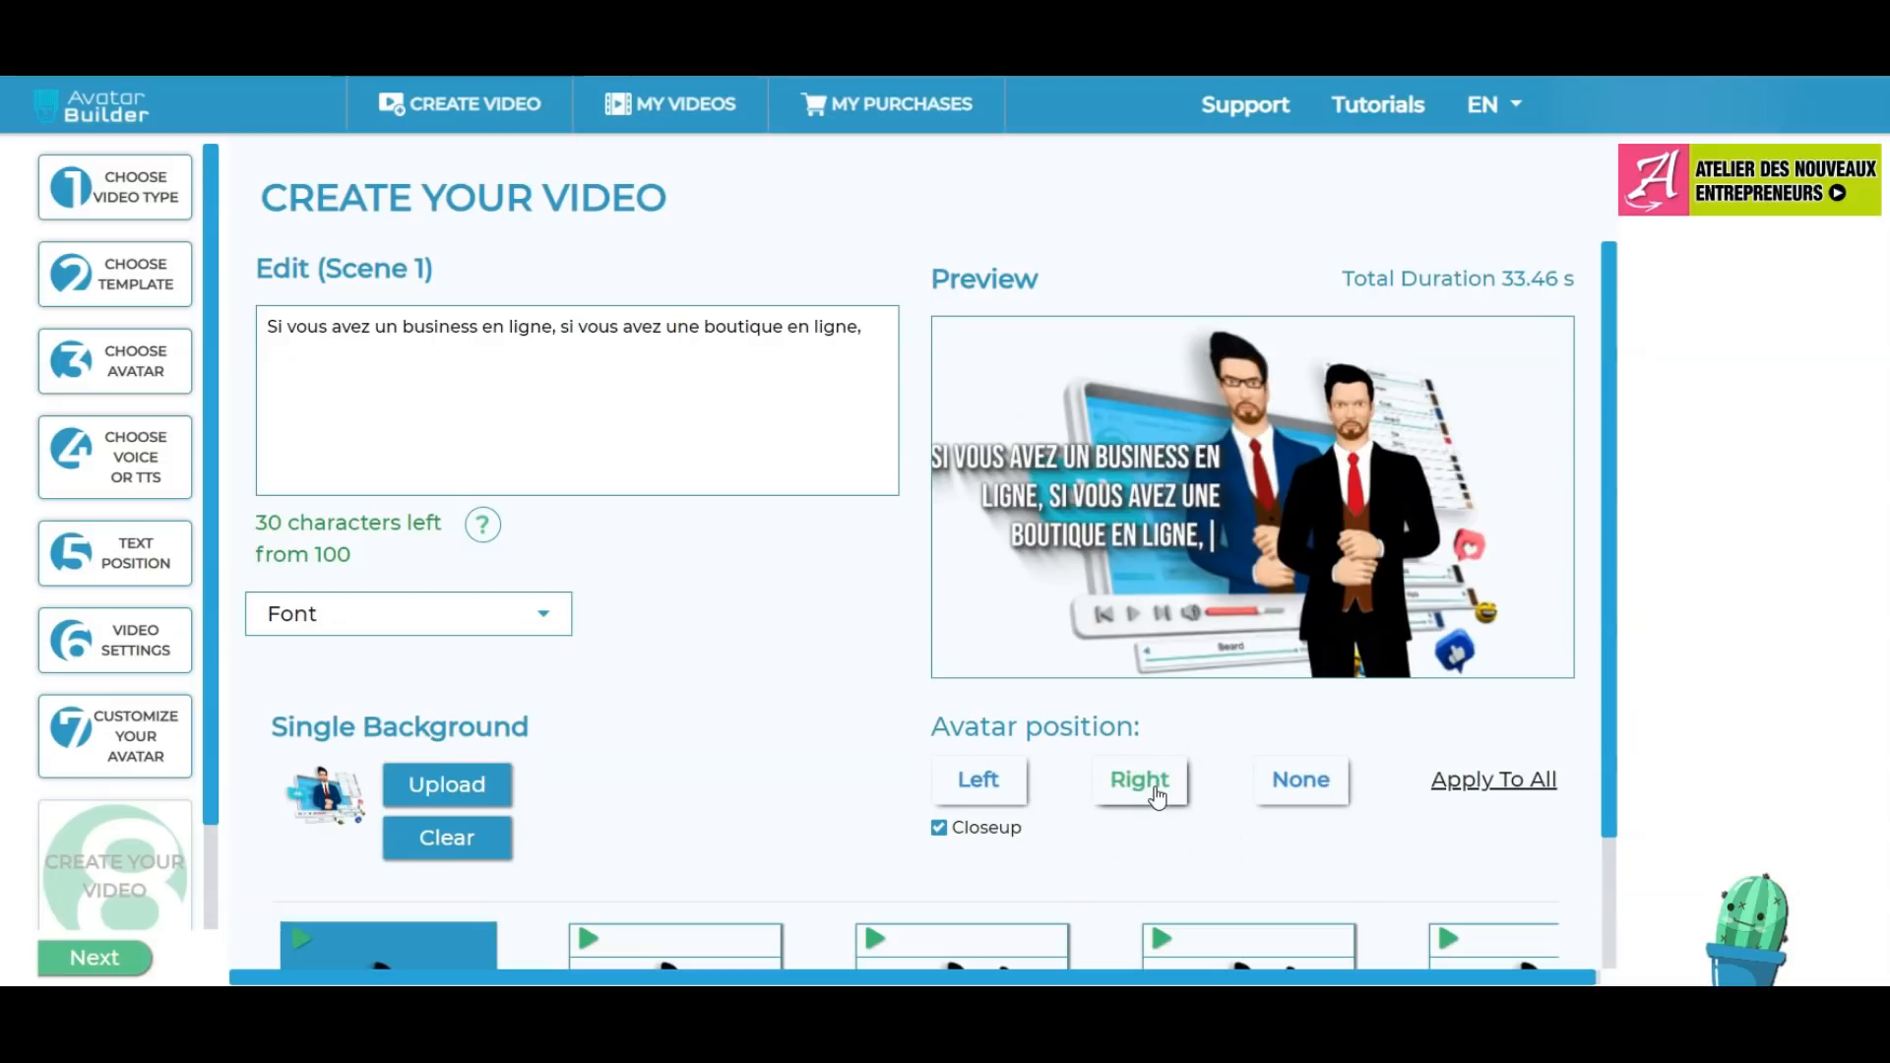
click(970, 784)
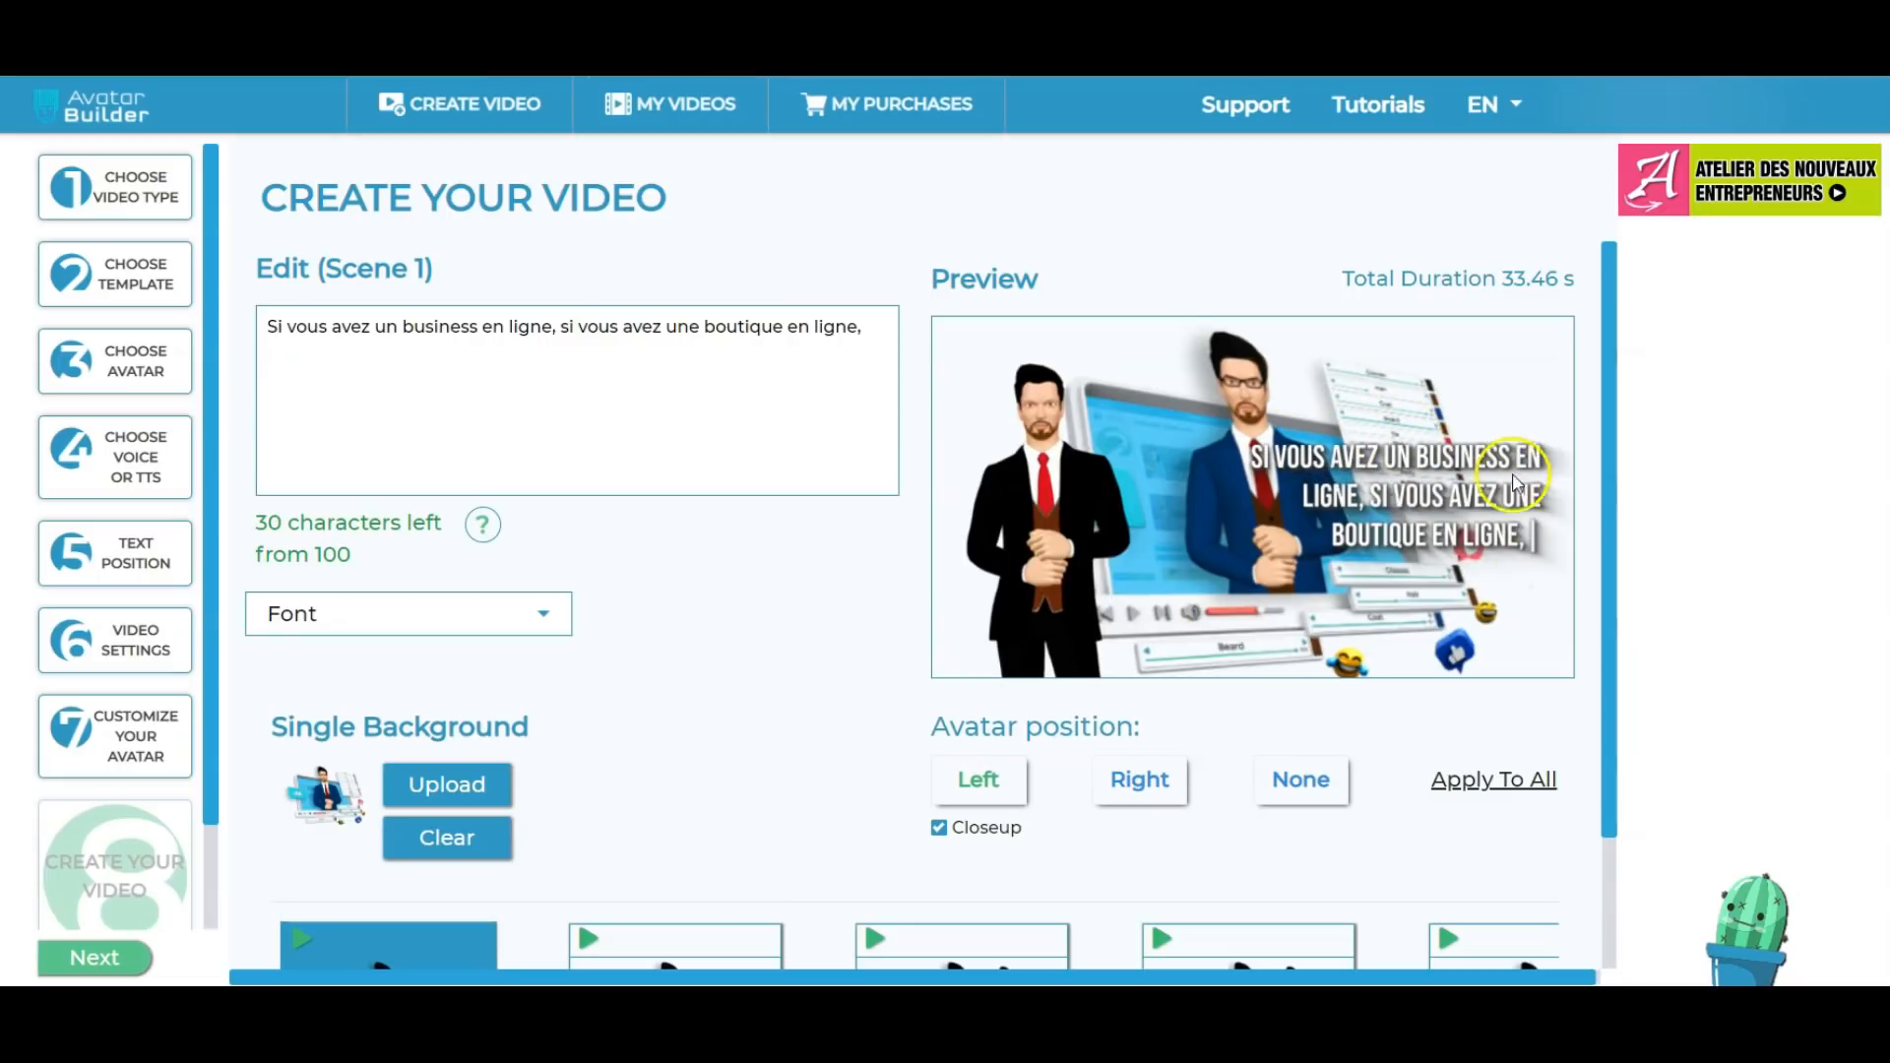
scroll(1494, 787, down, 2)
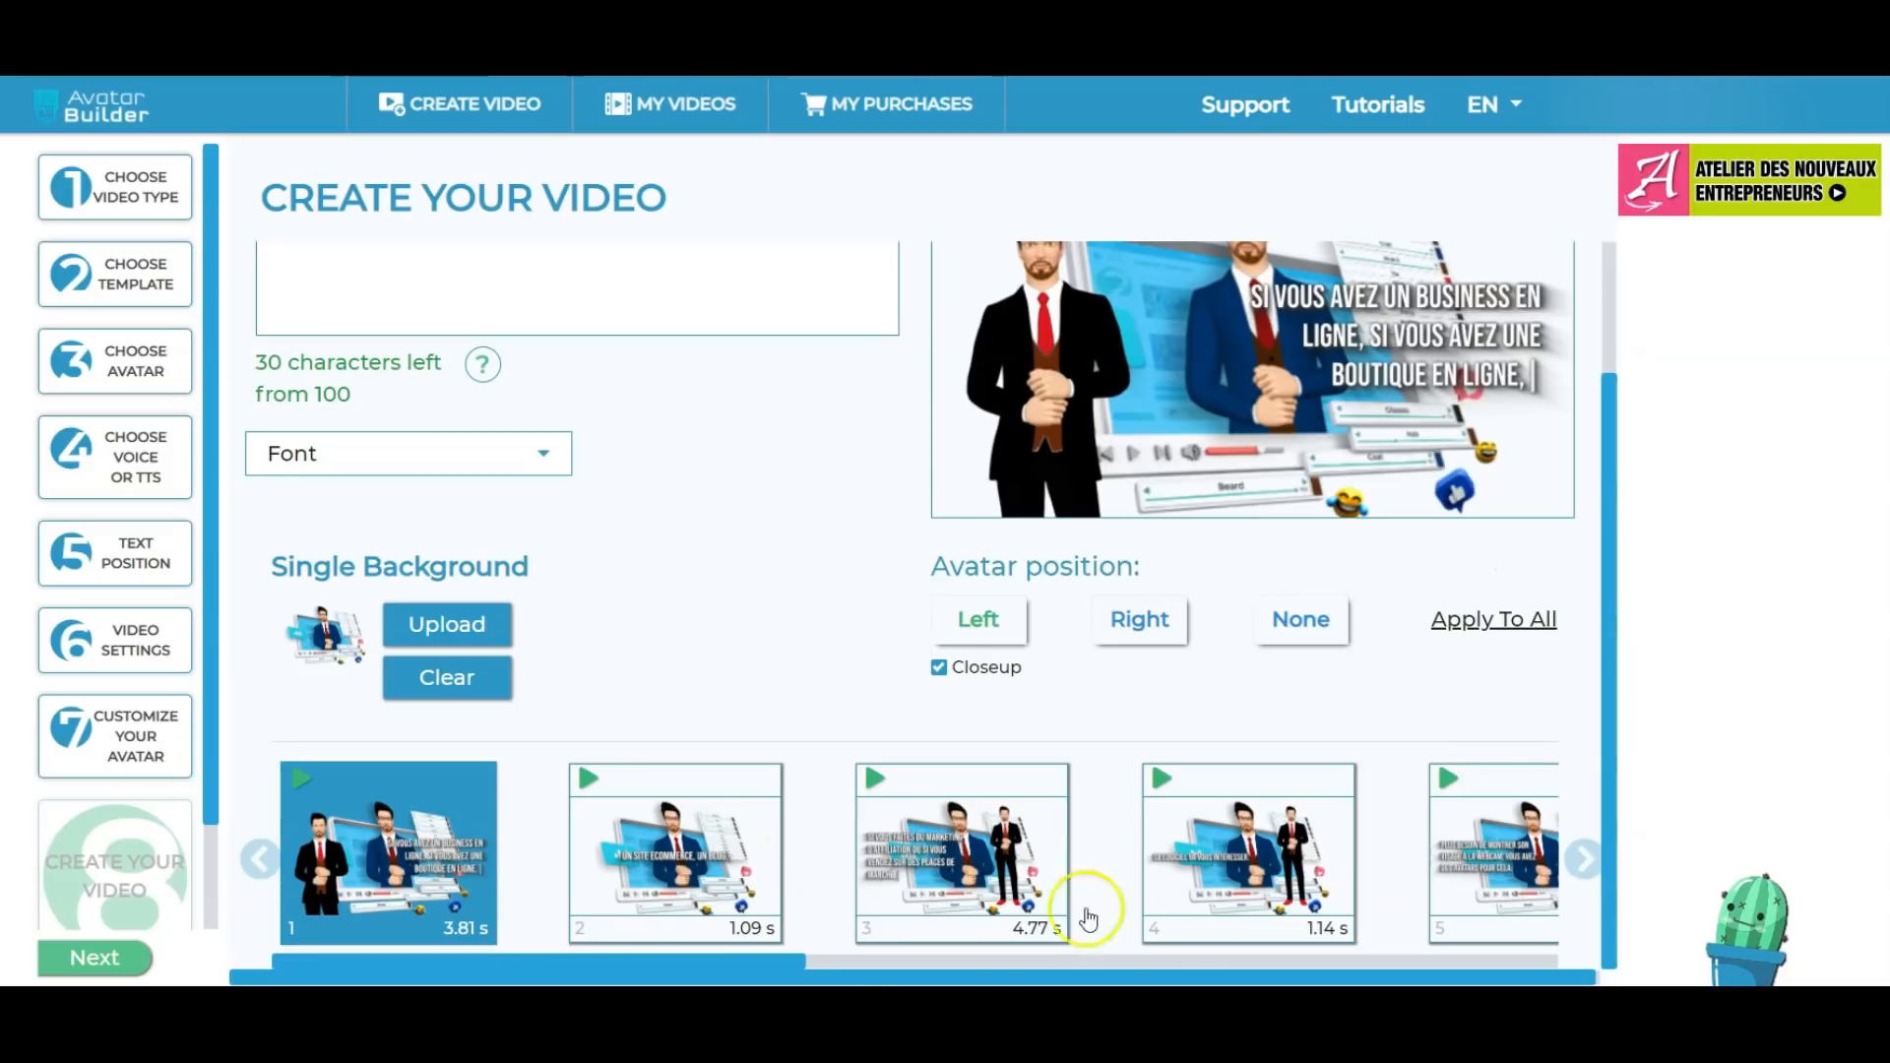
drag(775, 969, 617, 974)
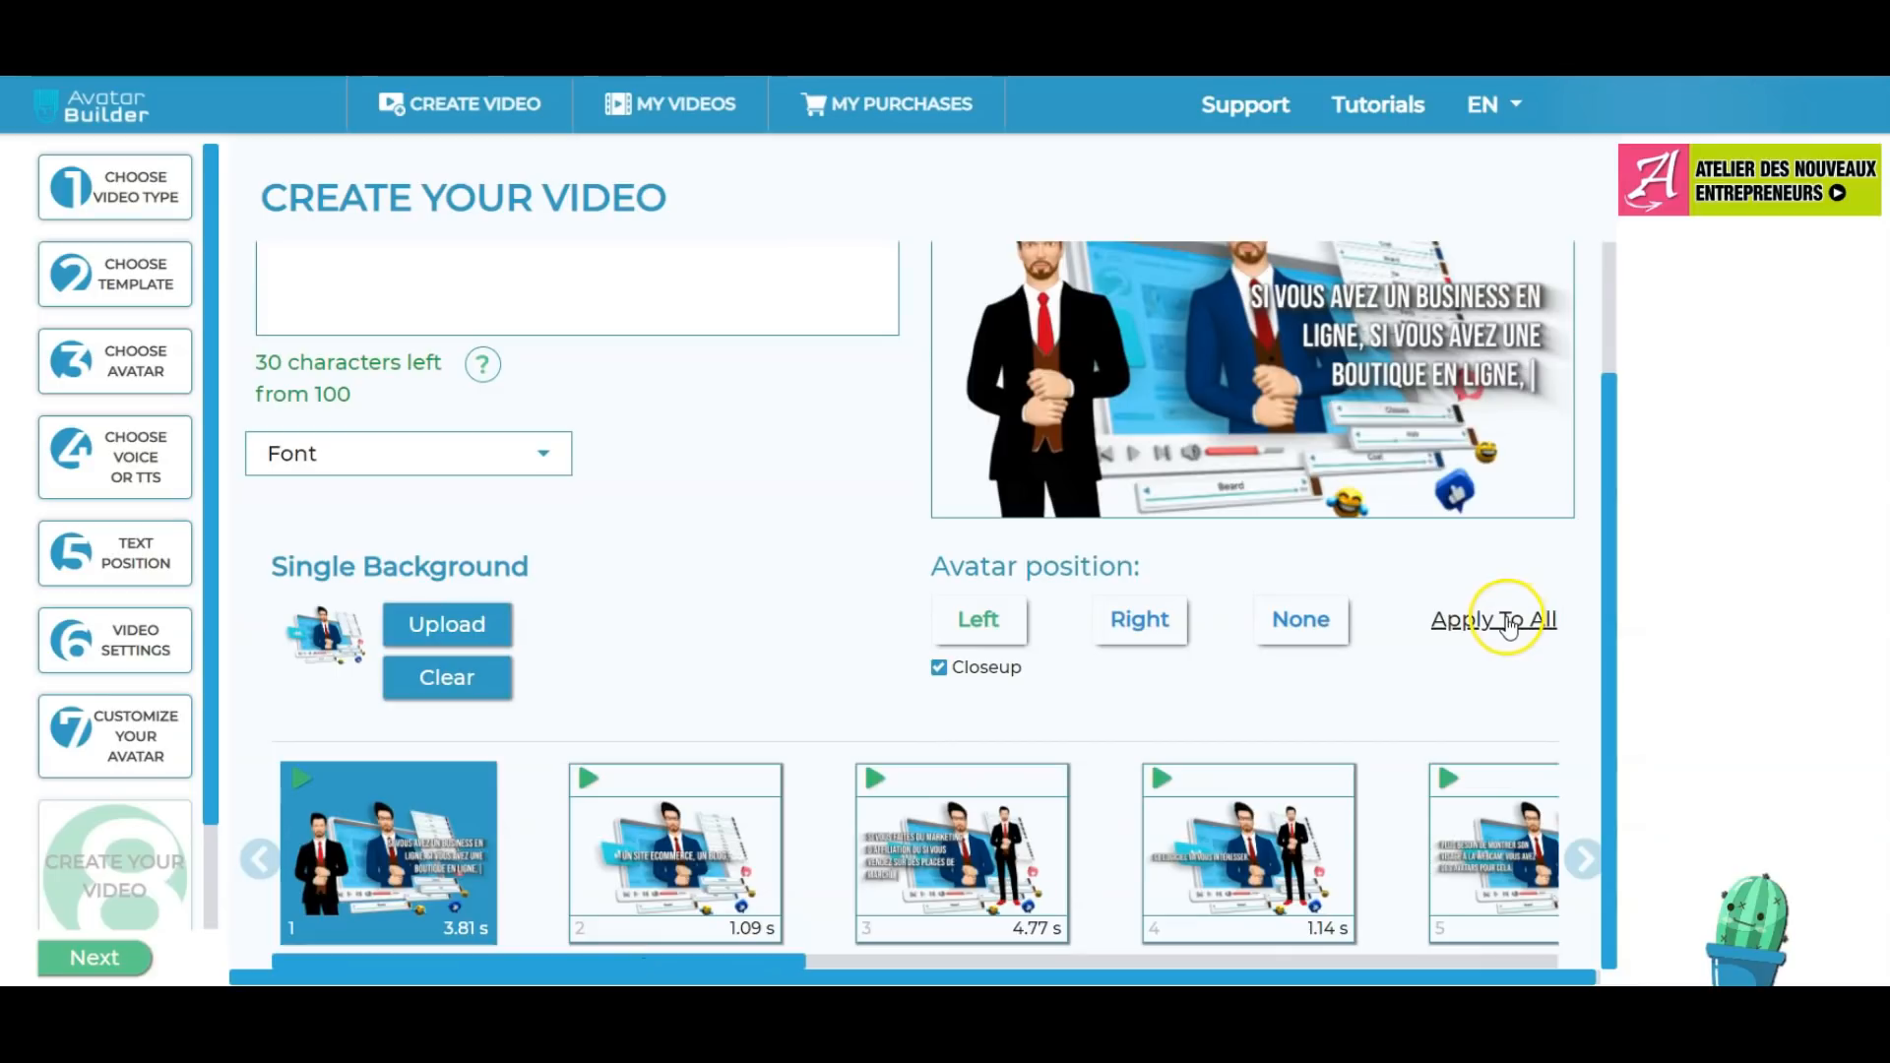
scroll(1428, 552, up, 2)
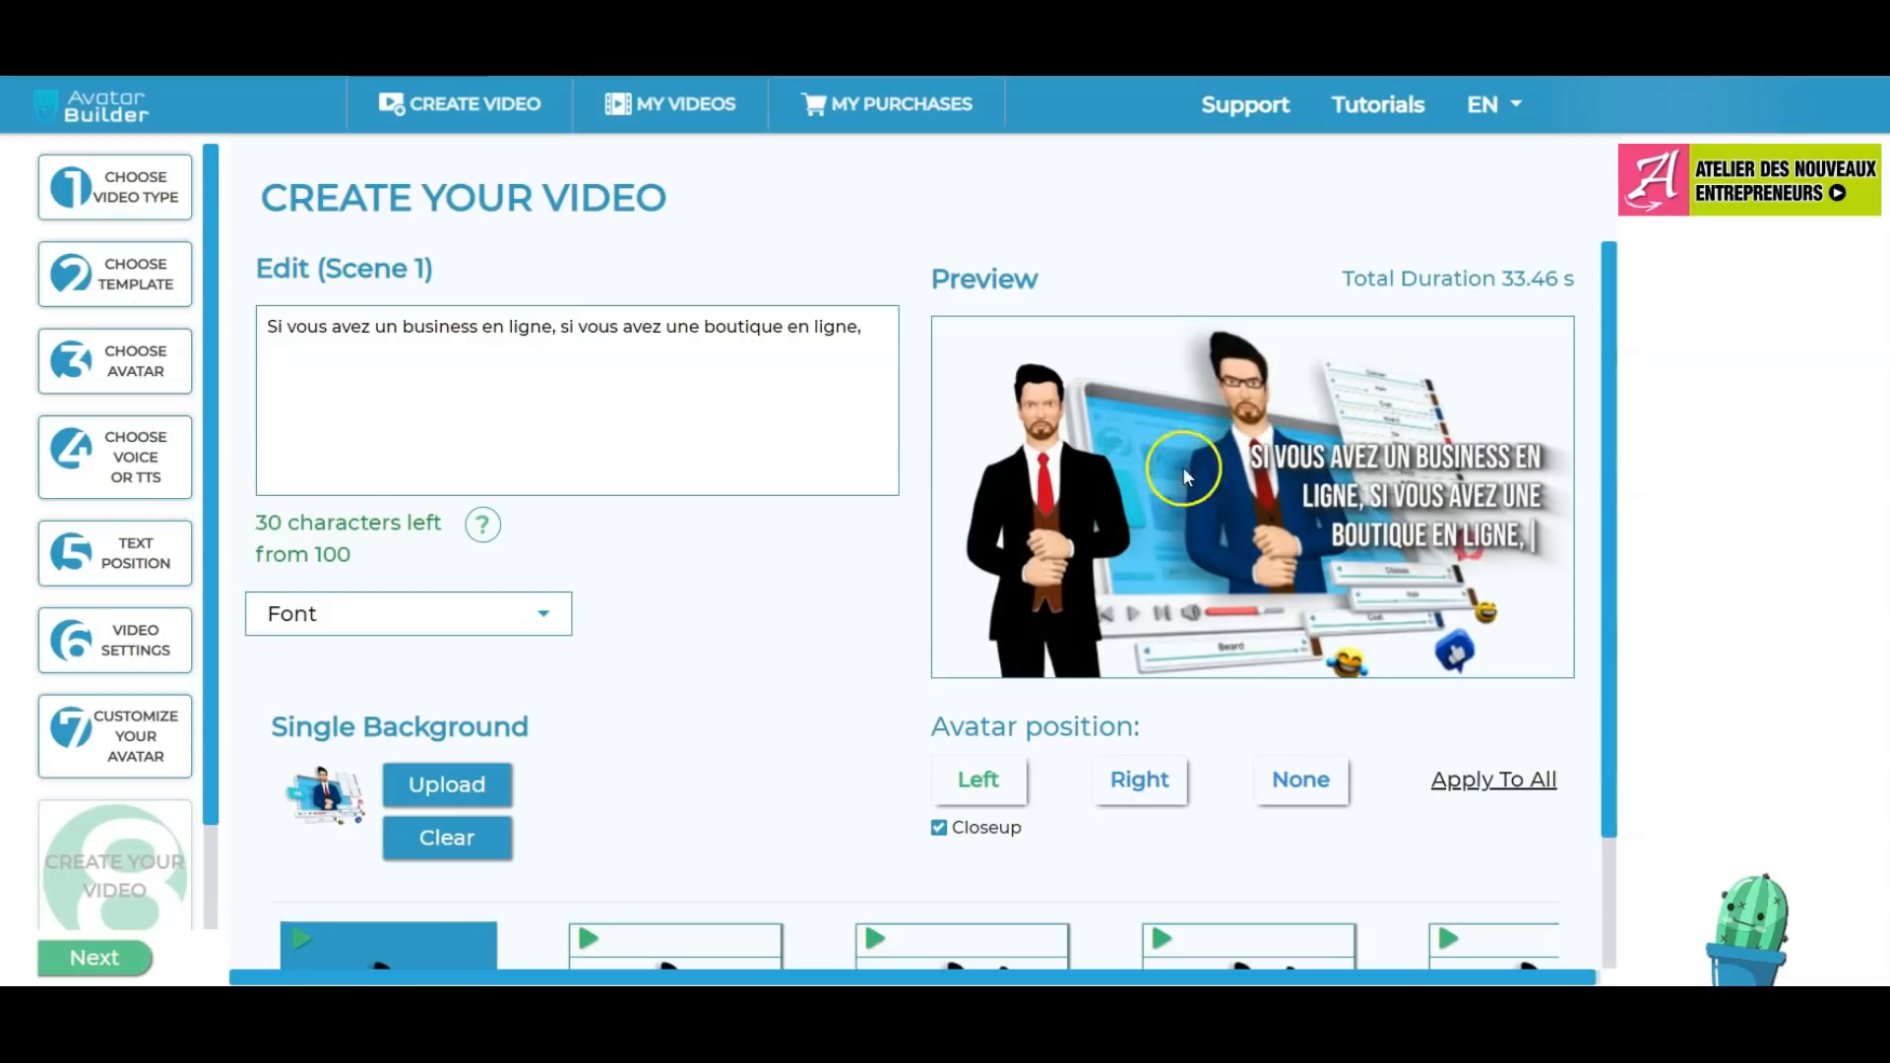
scroll(1310, 689, down, 2)
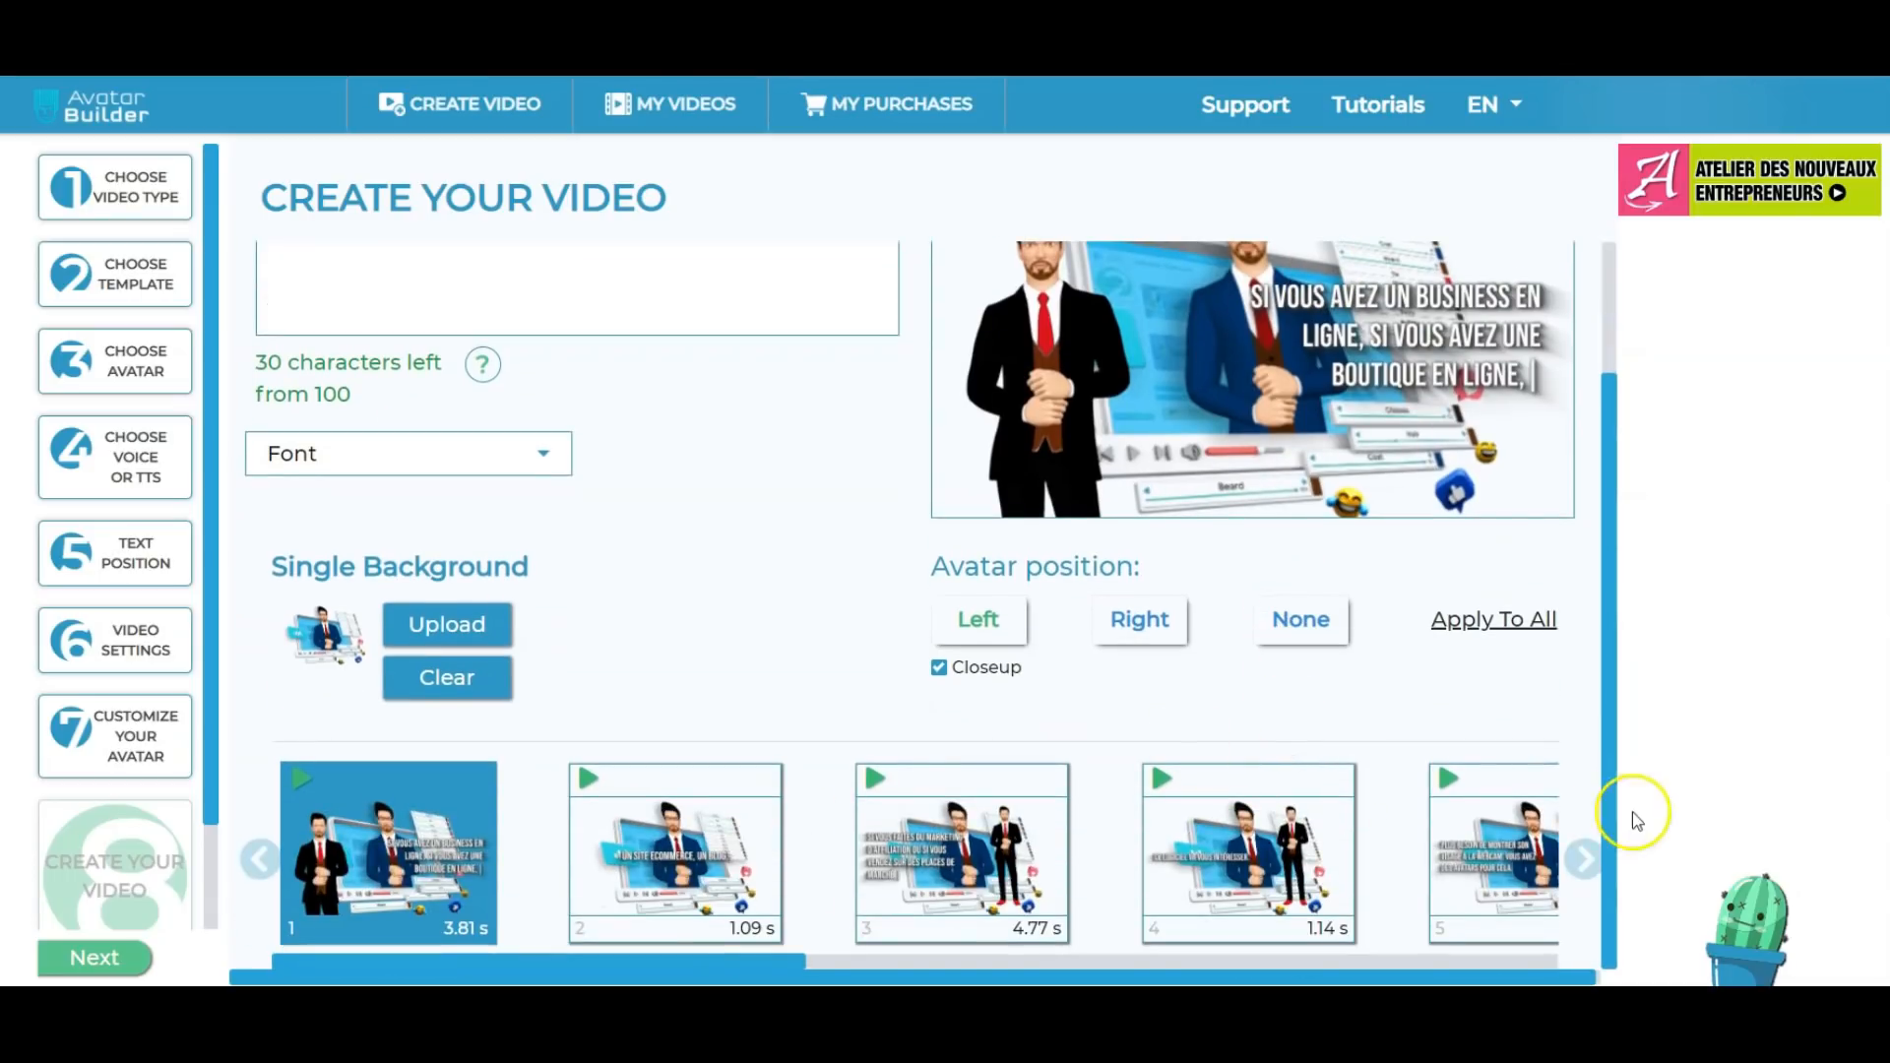
Check the fonts available for scene 1's text and continue to the video finalization form.
click(430, 455)
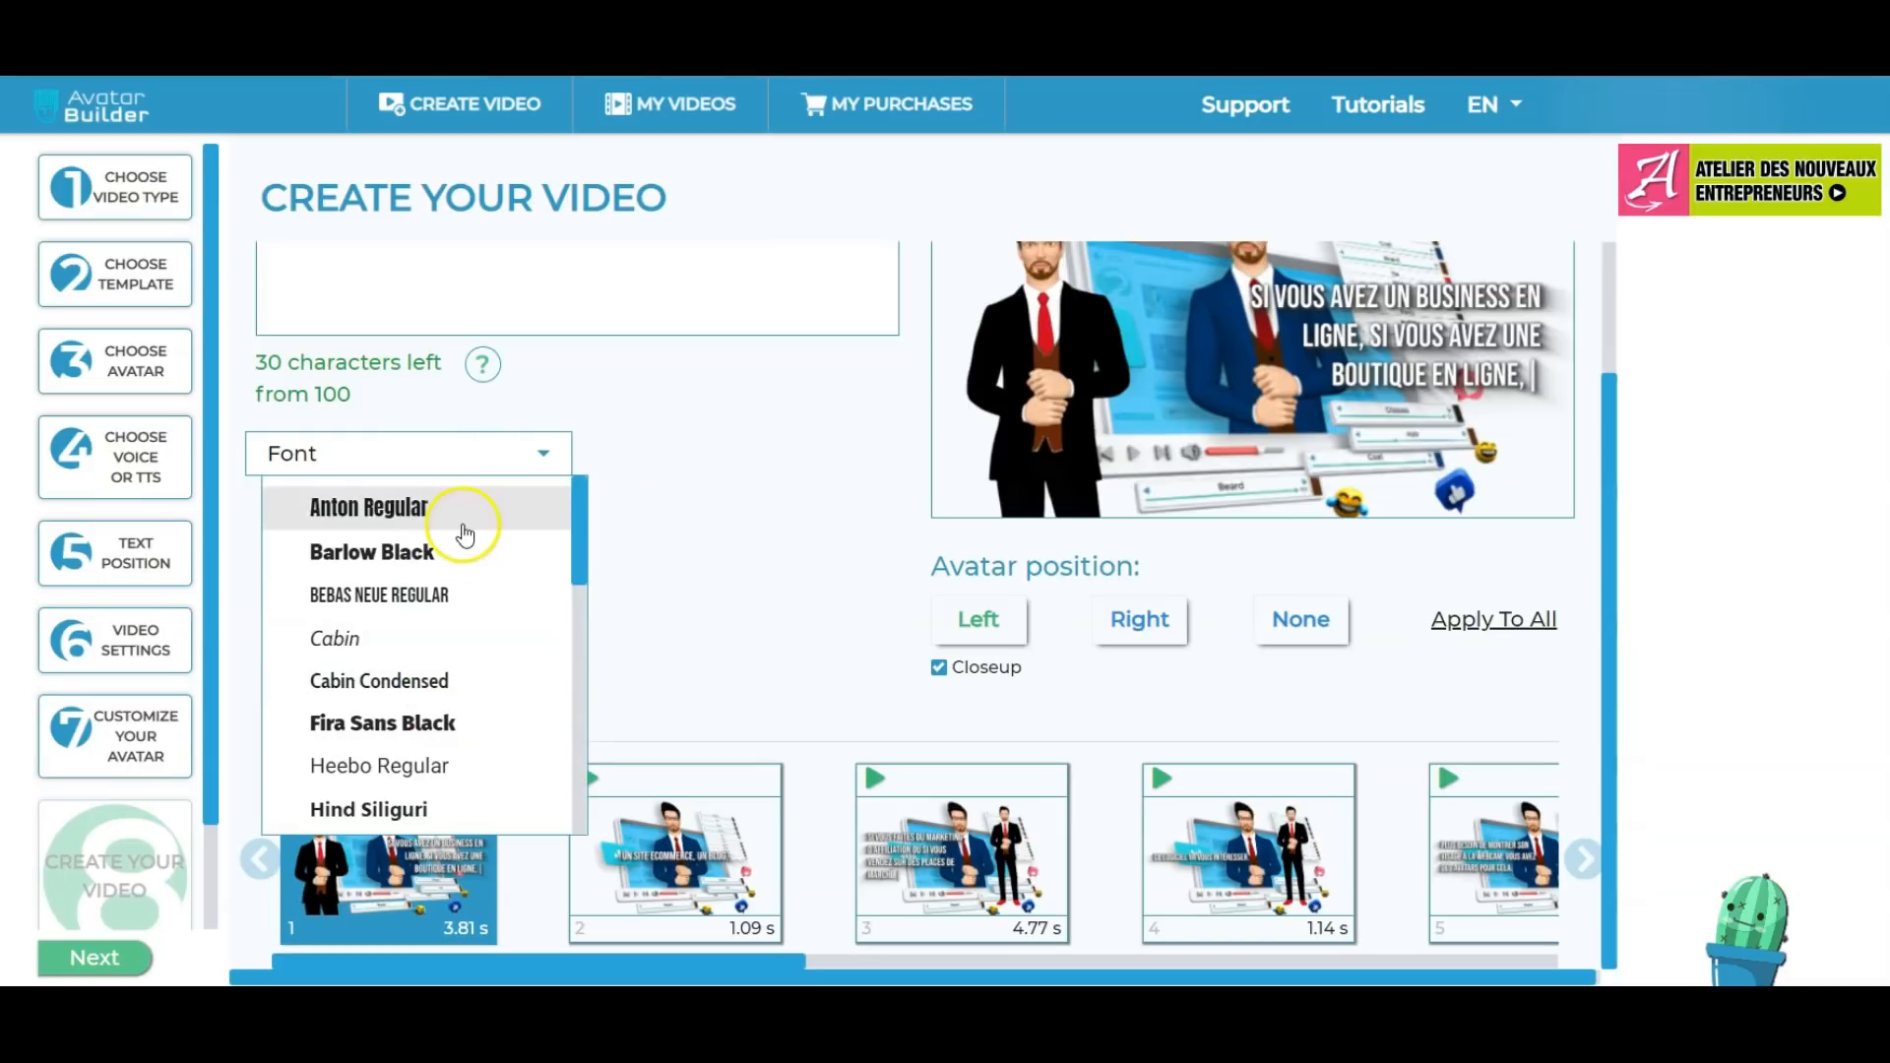
click(711, 428)
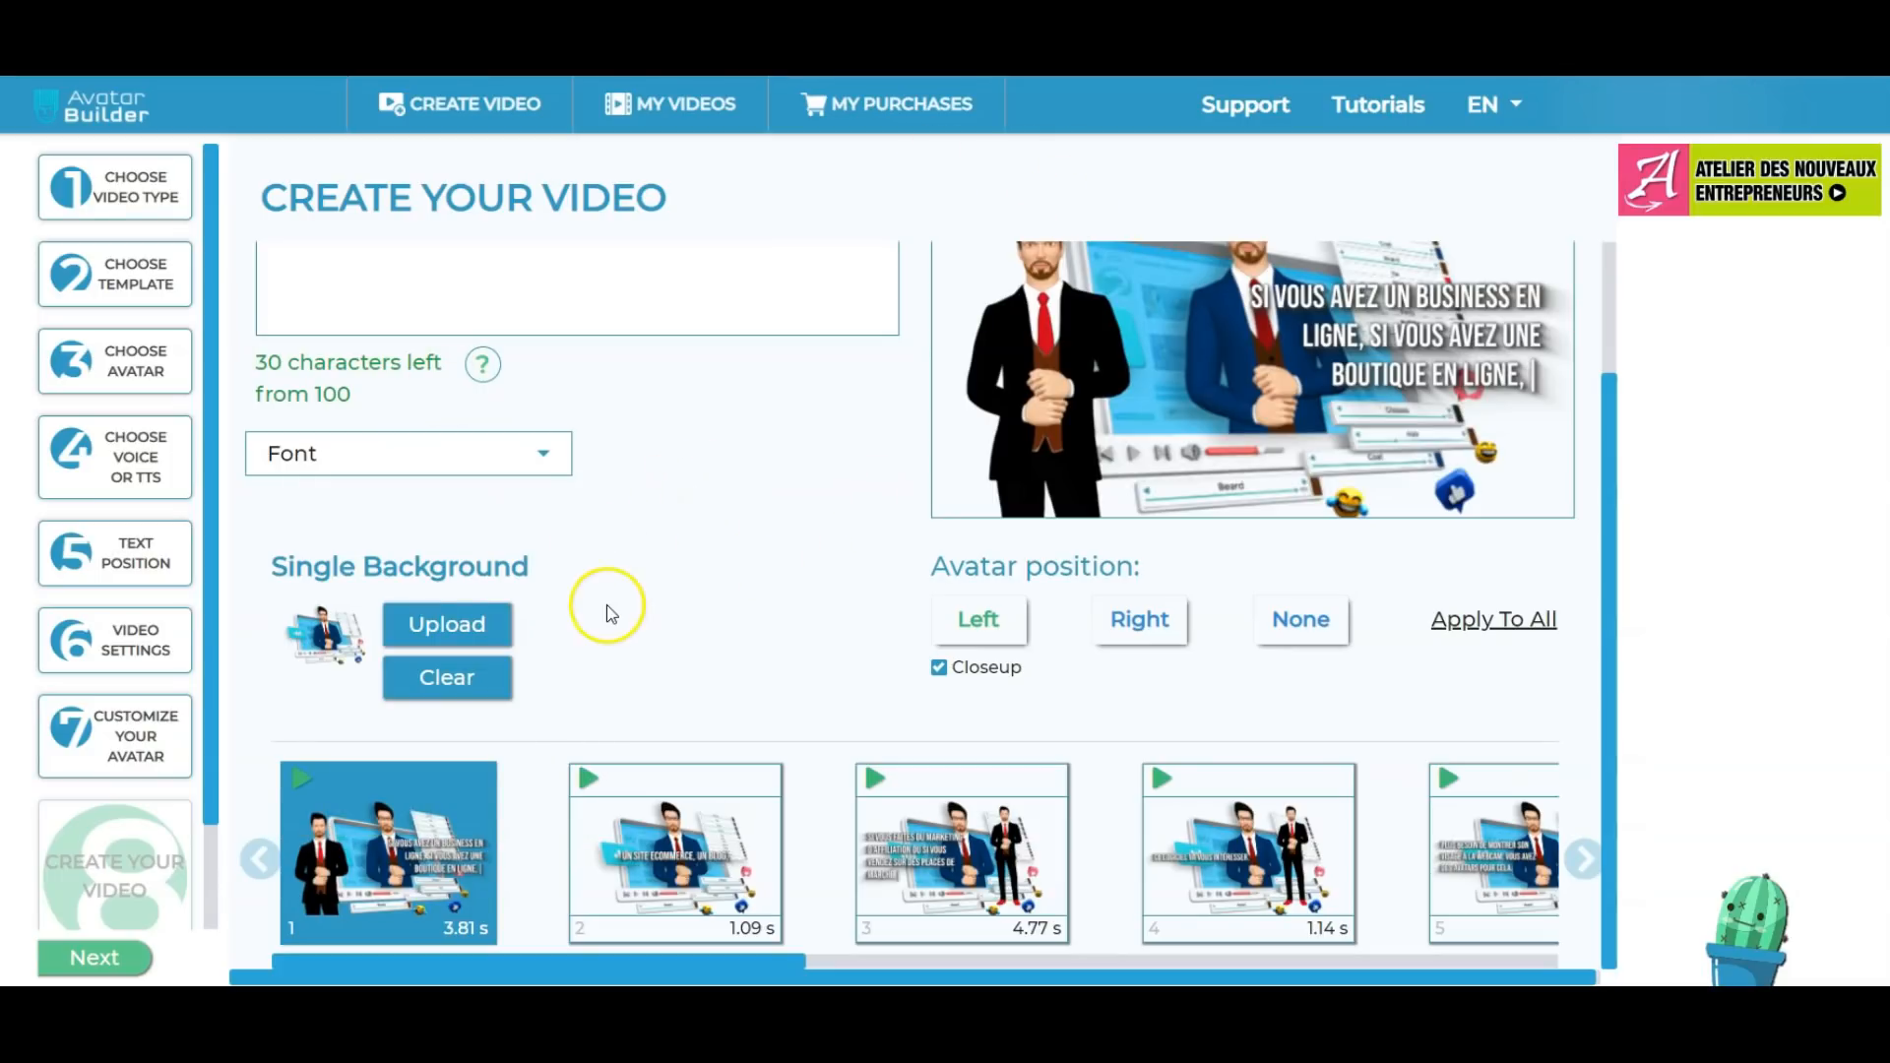
scroll(664, 616, up, 2)
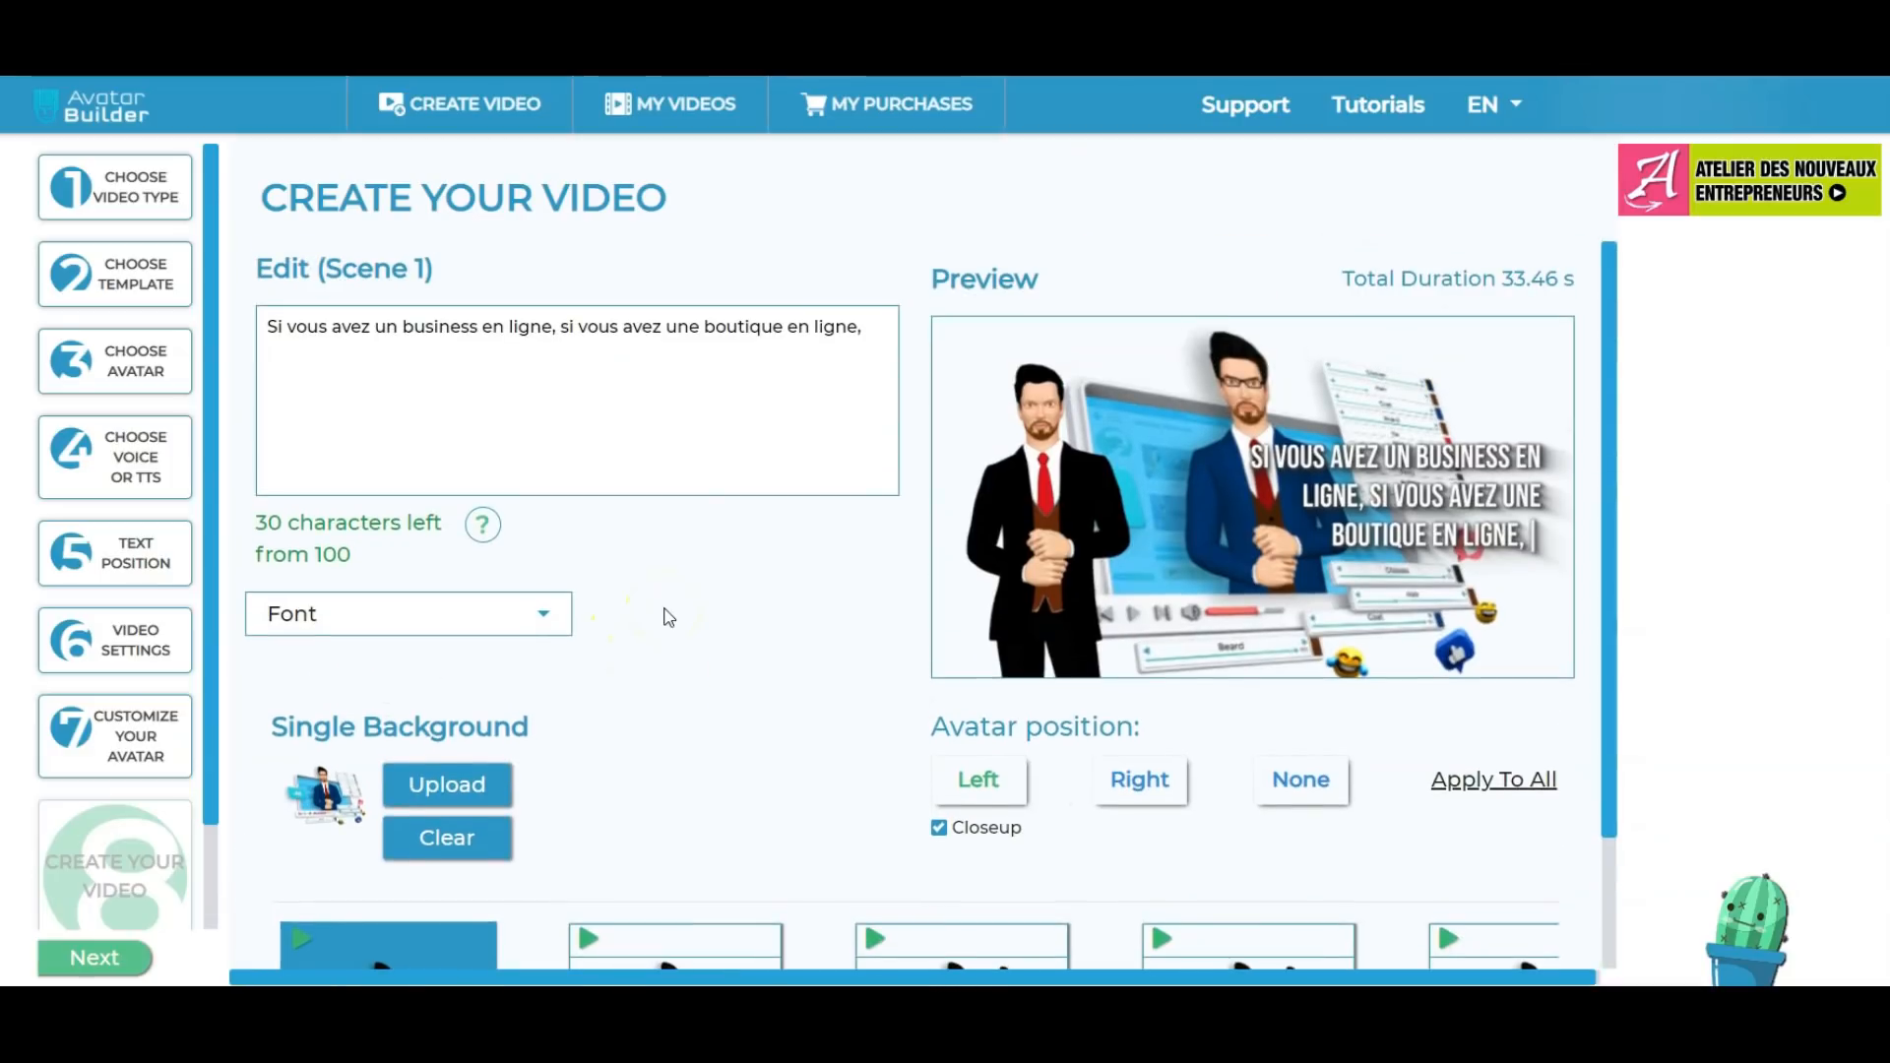
scroll(665, 615, down, 2)
click(80, 960)
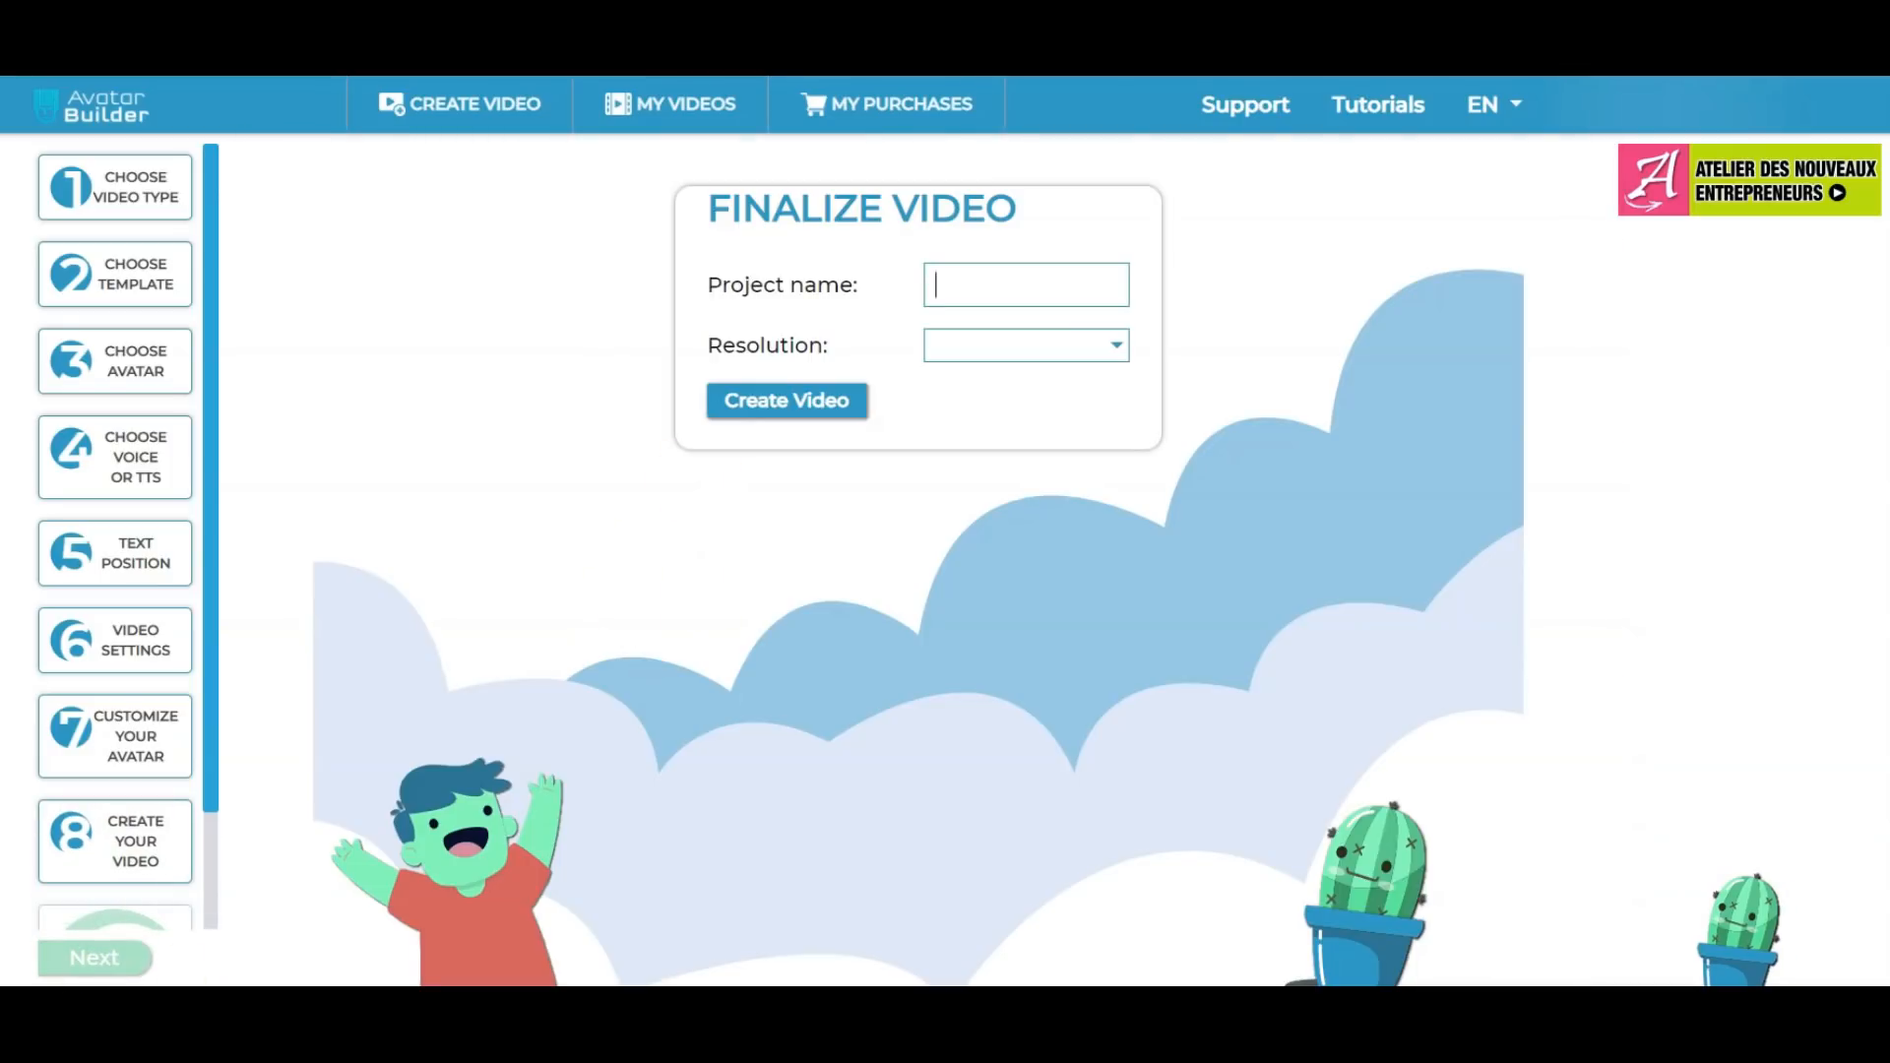
Name the project TEST7 LOGICIEL in the video finalization form.
click(1045, 281)
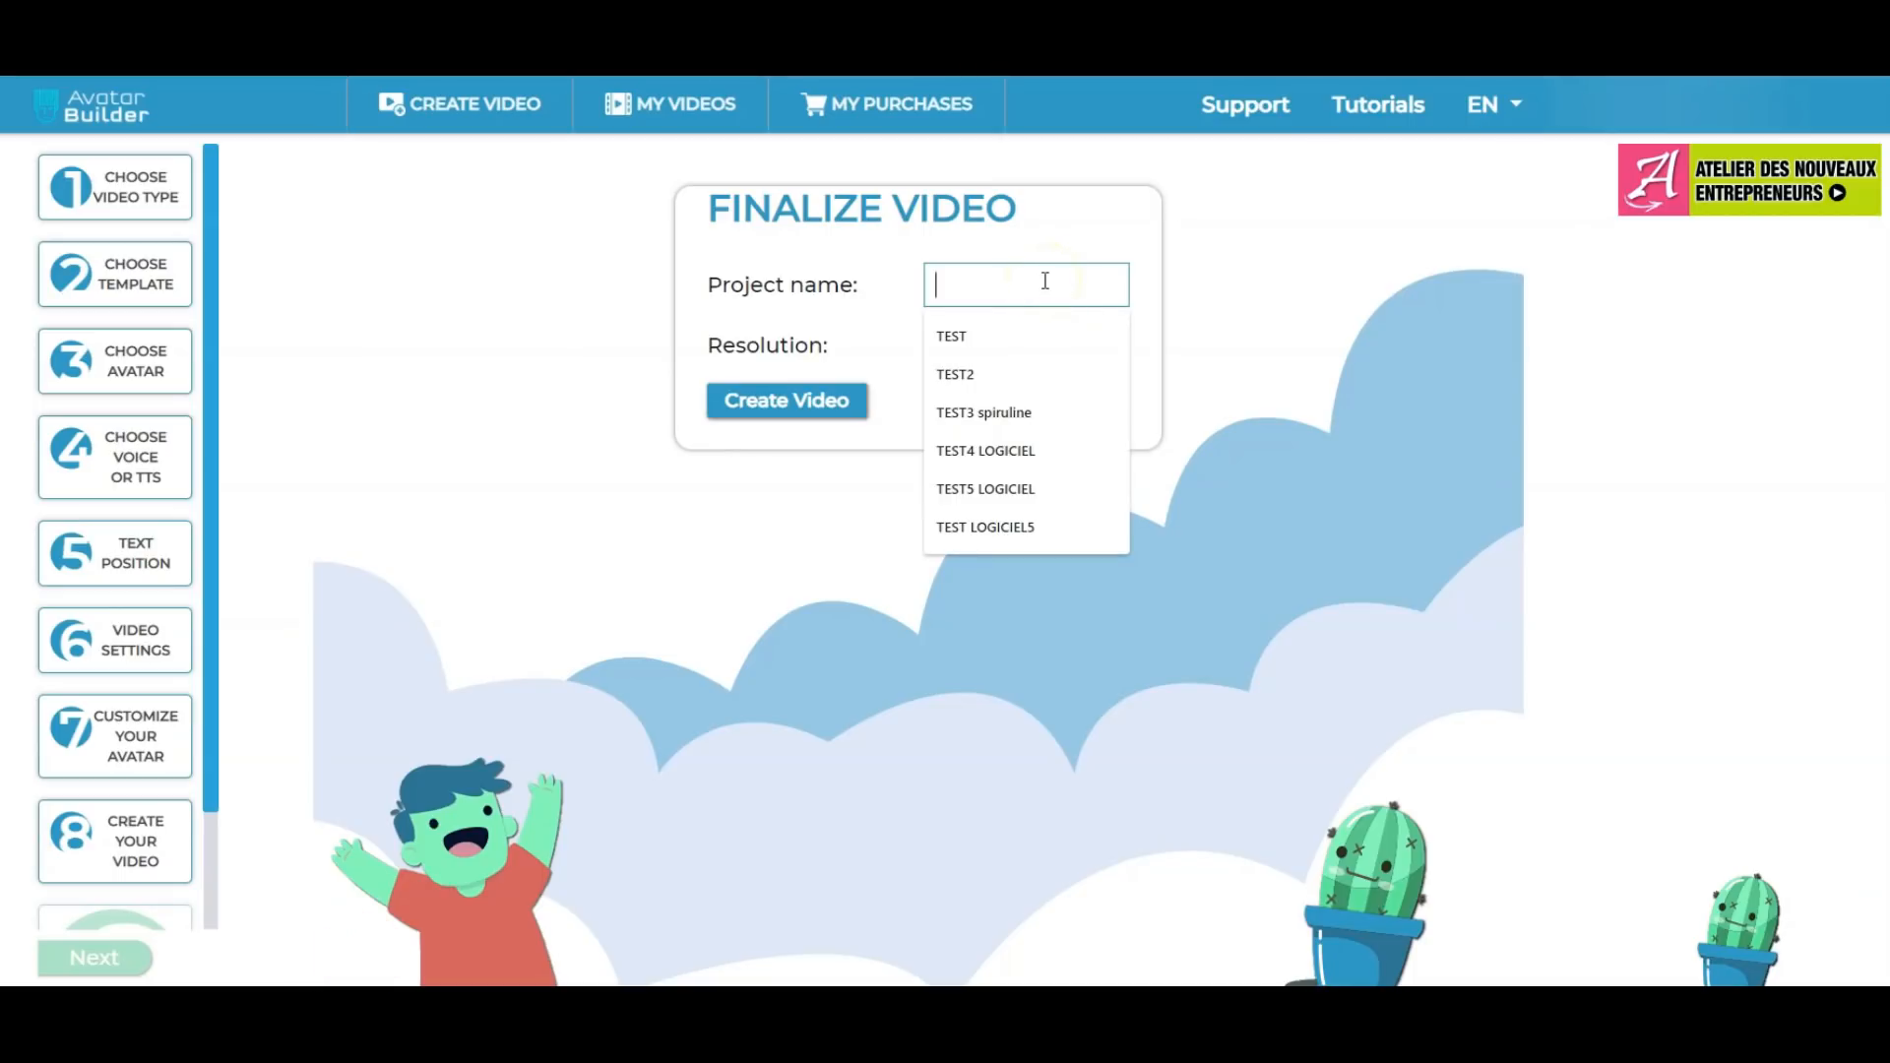
text(TEST6 LOGICIEL)
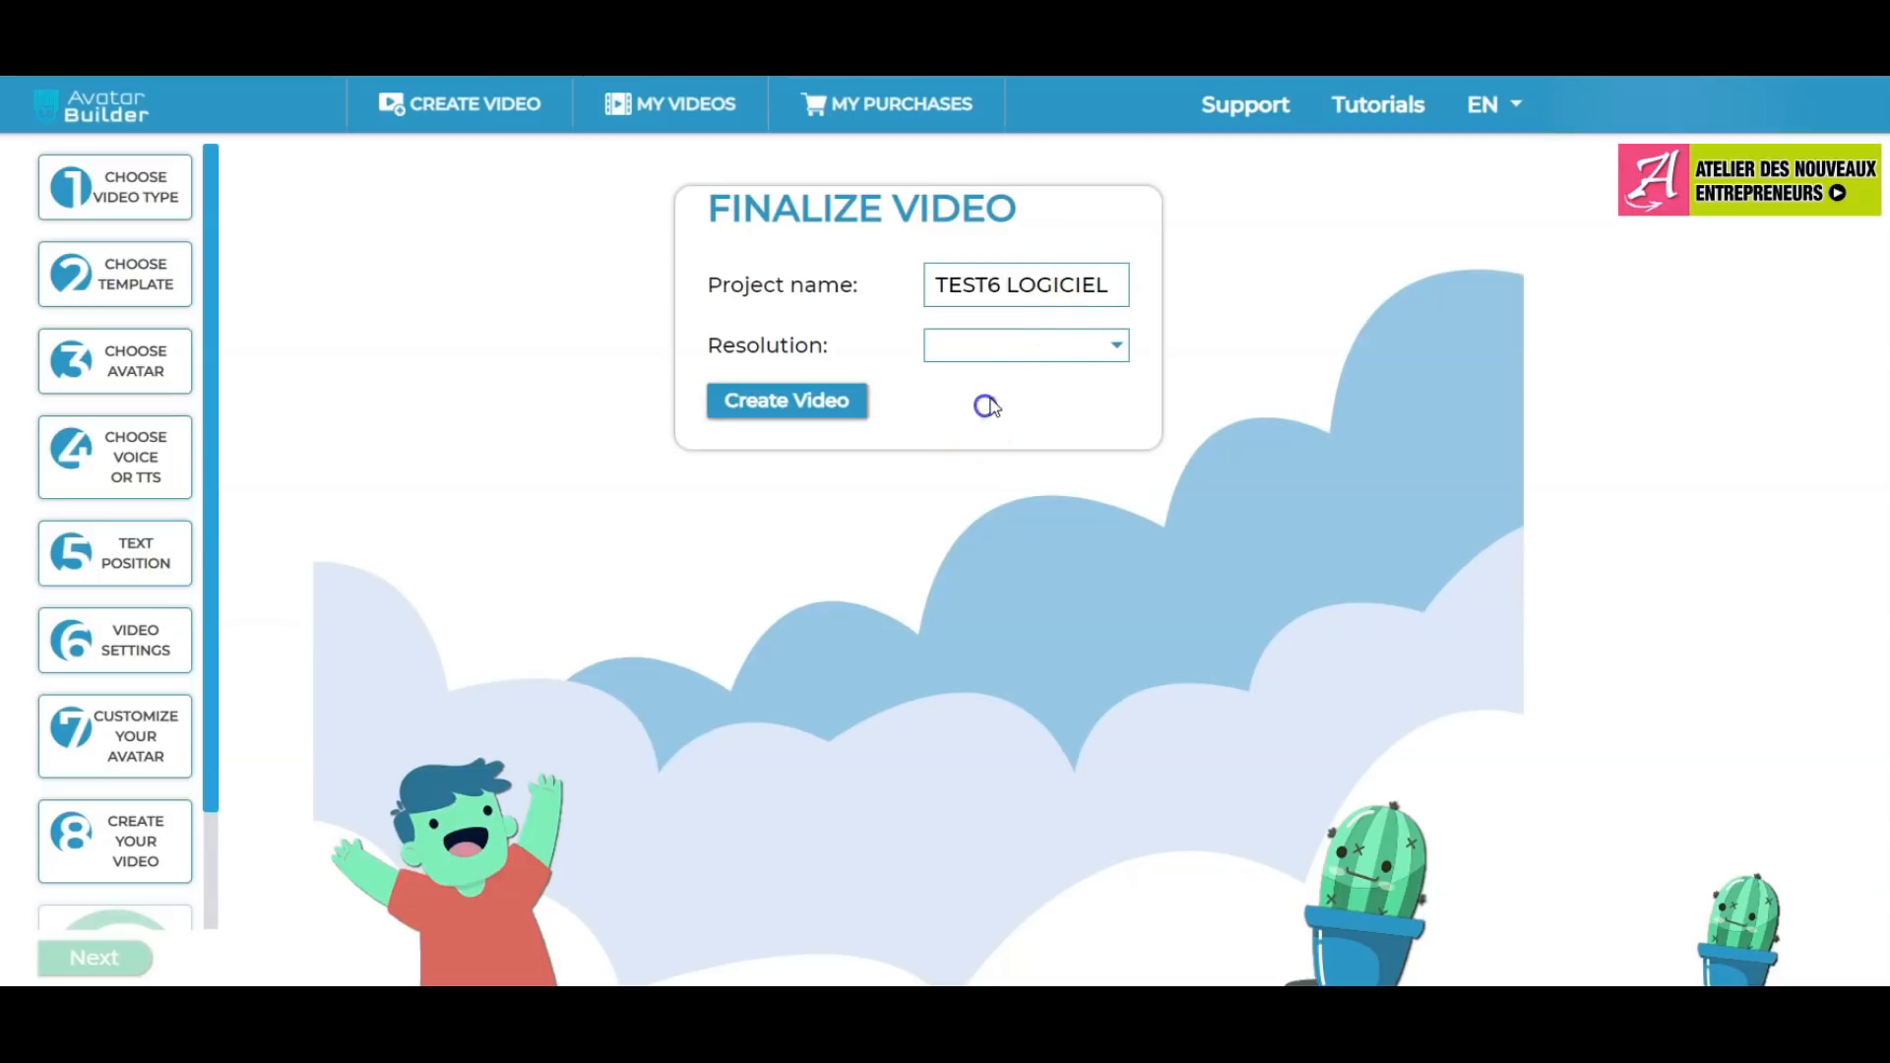
click(1038, 365)
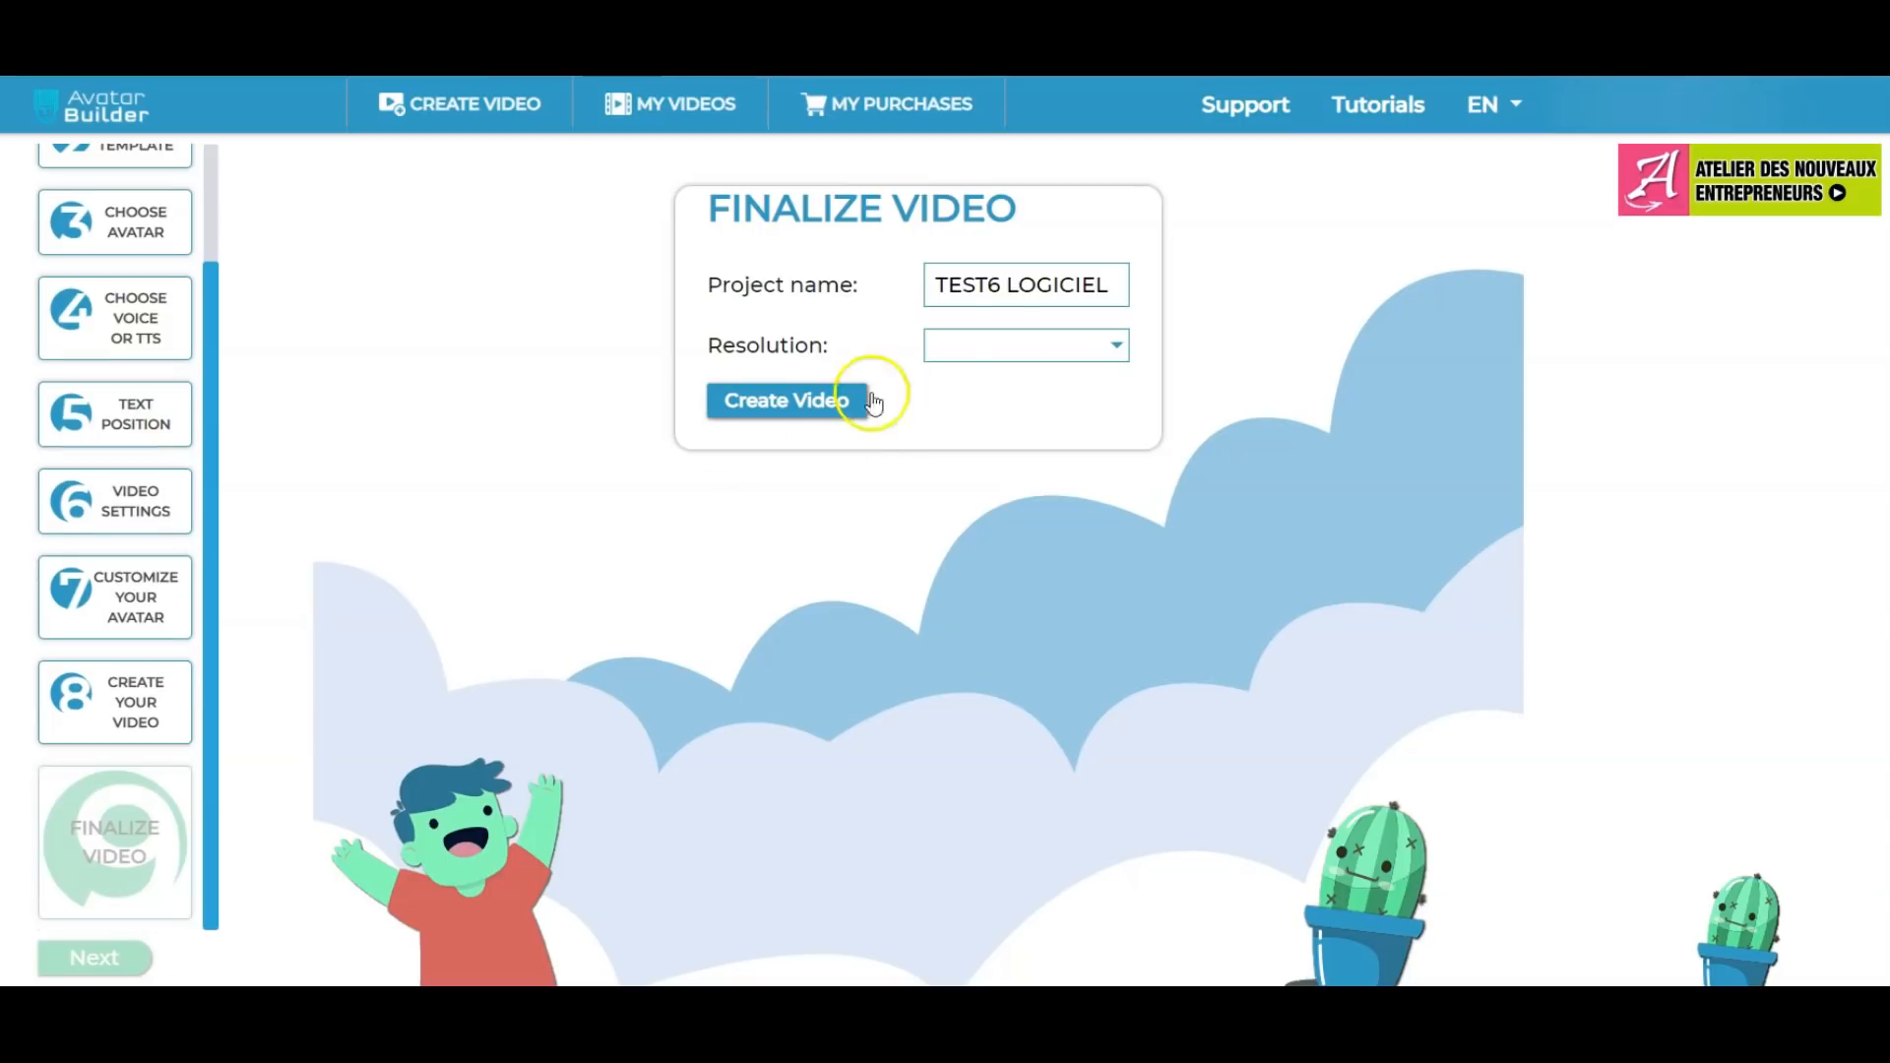
click(992, 285)
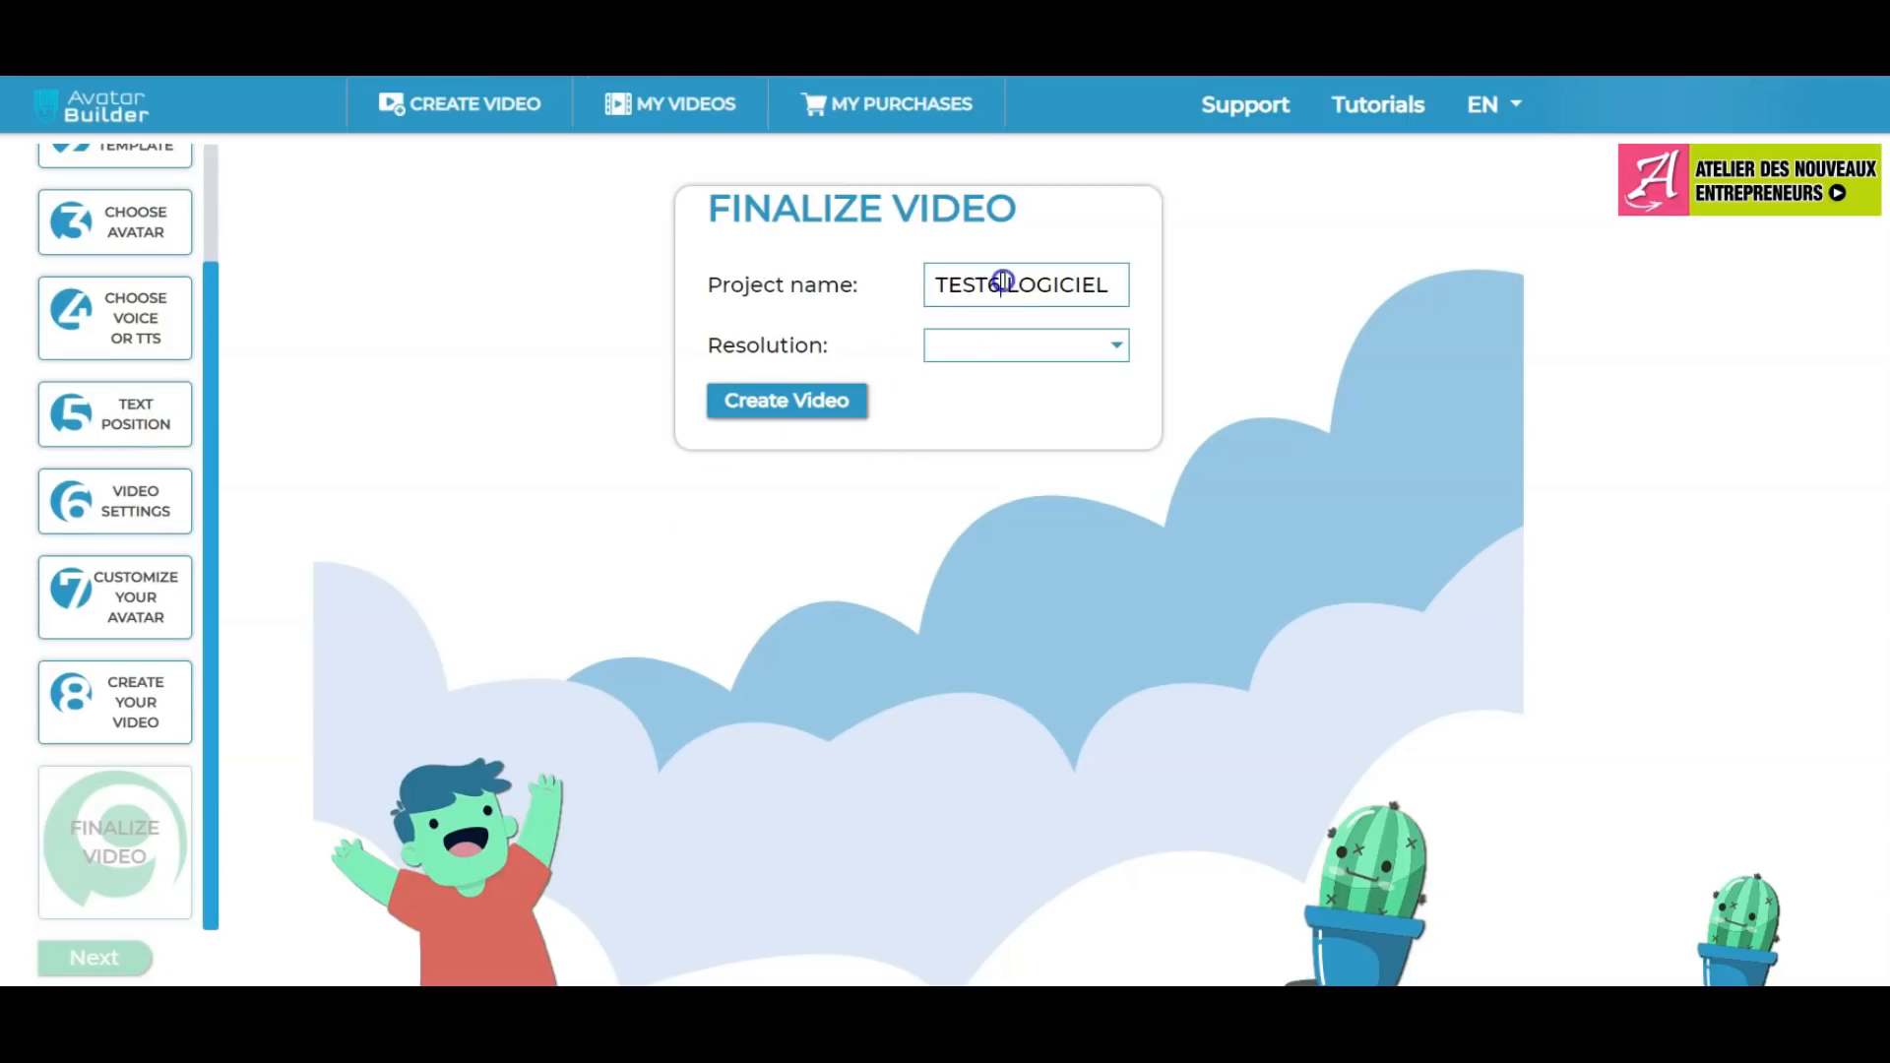
text(7)
Check the available resolution options and create the video, leaving the resolution unset.
click(984, 346)
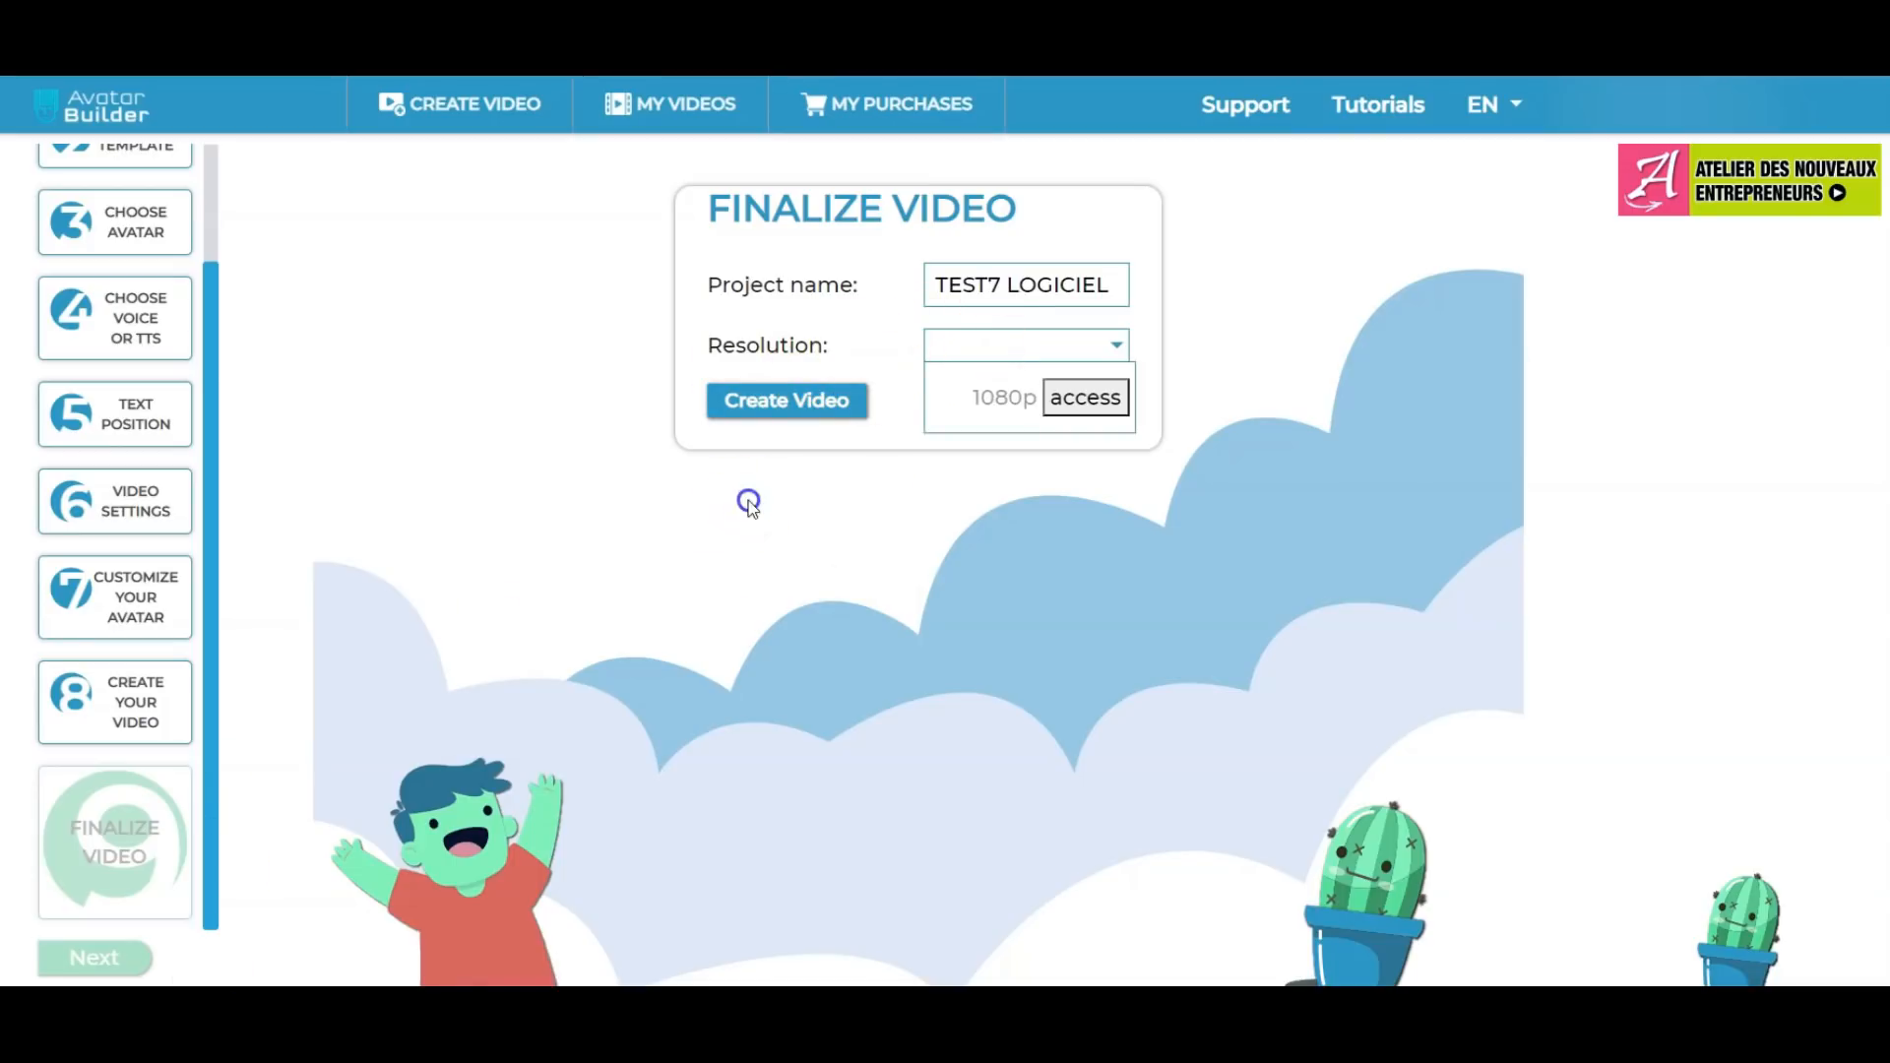
click(773, 411)
click(773, 411)
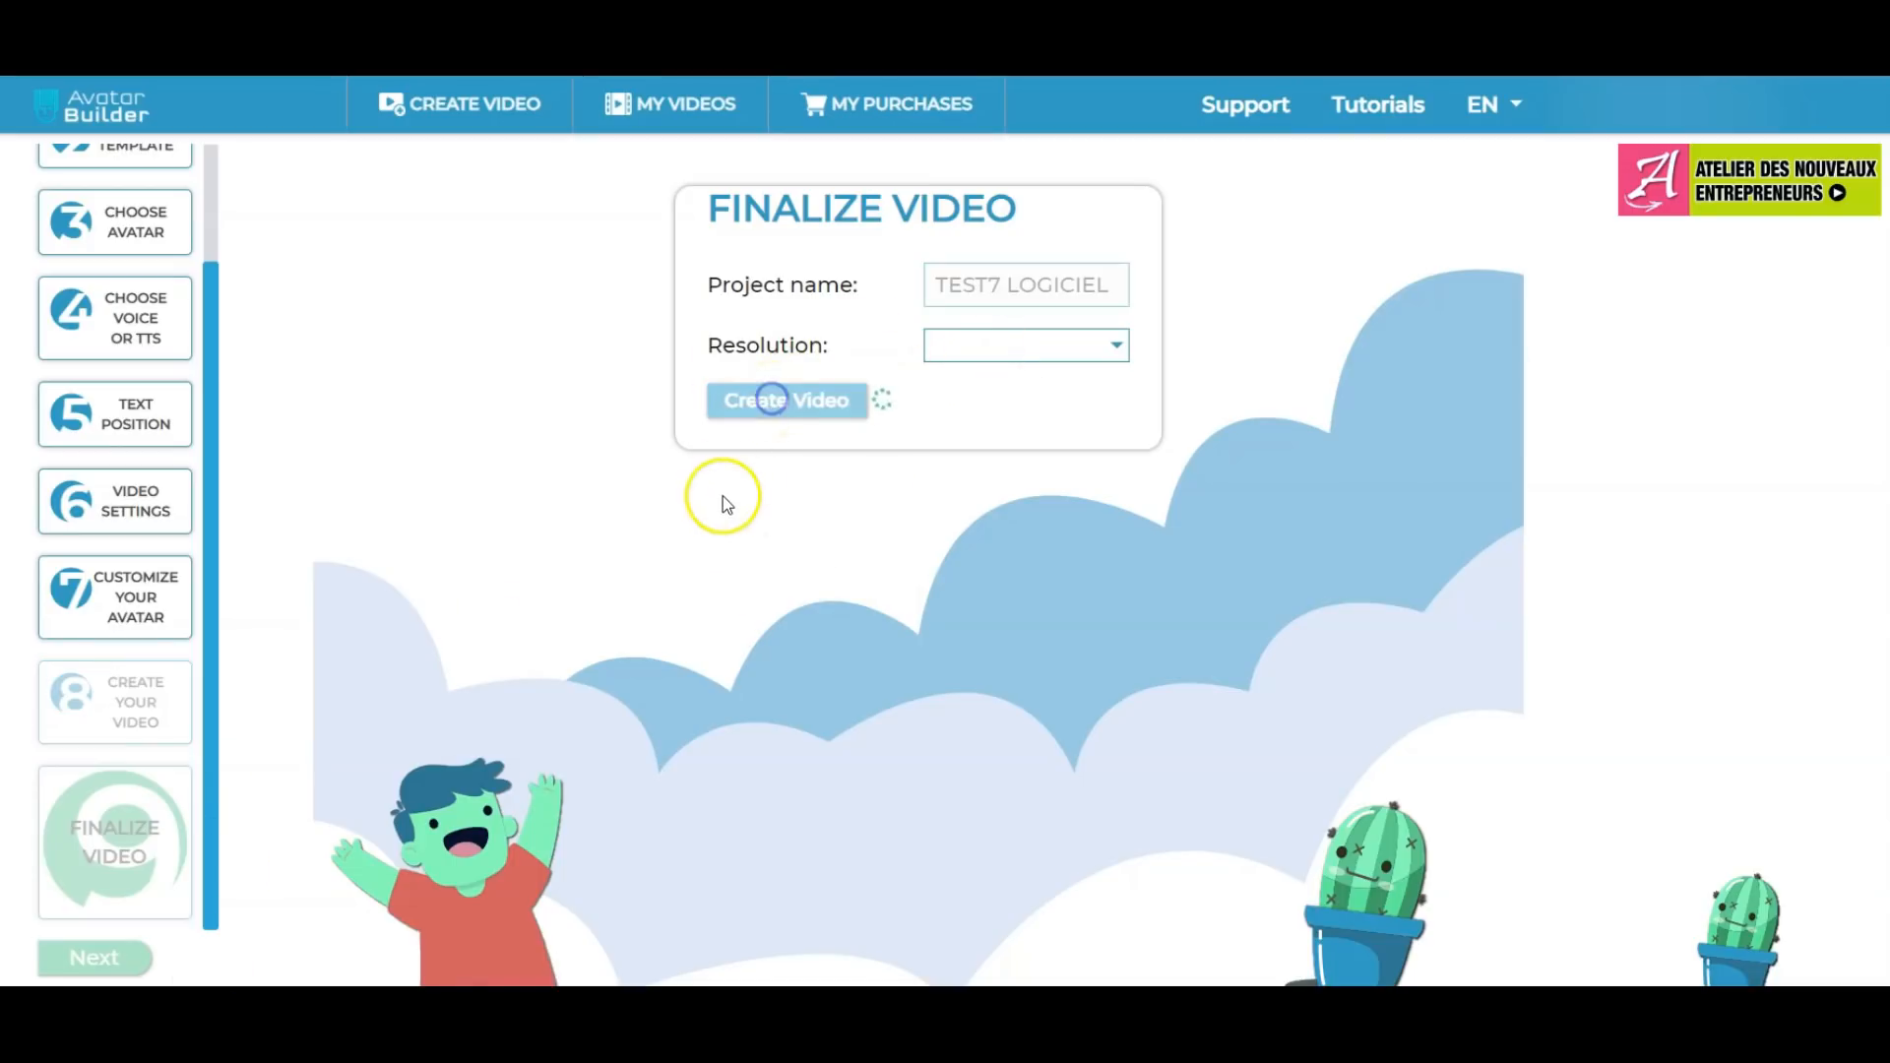
click(683, 246)
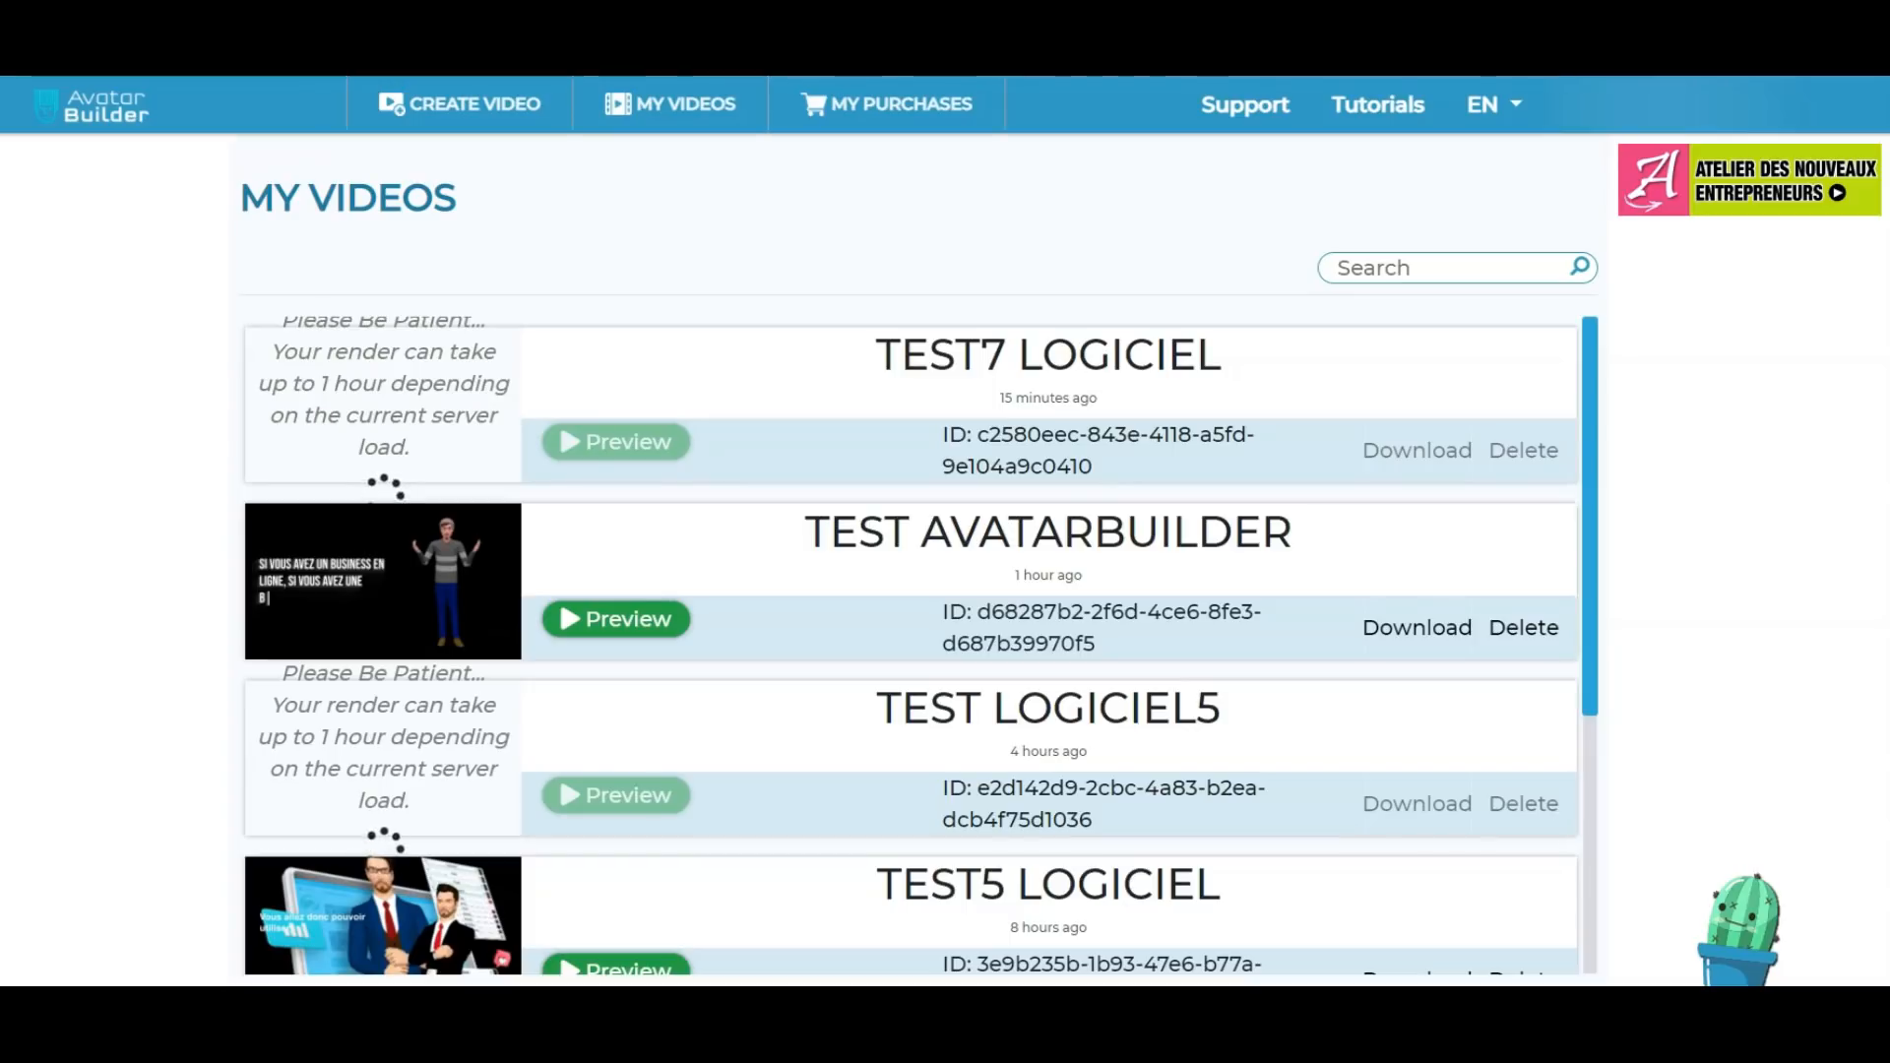
Browse the list of created videos, play the preview of TEST3 spiruline to its end and close it.
scroll(991, 359, down, 4)
scroll(953, 531, up, 4)
scroll(953, 531, down, 4)
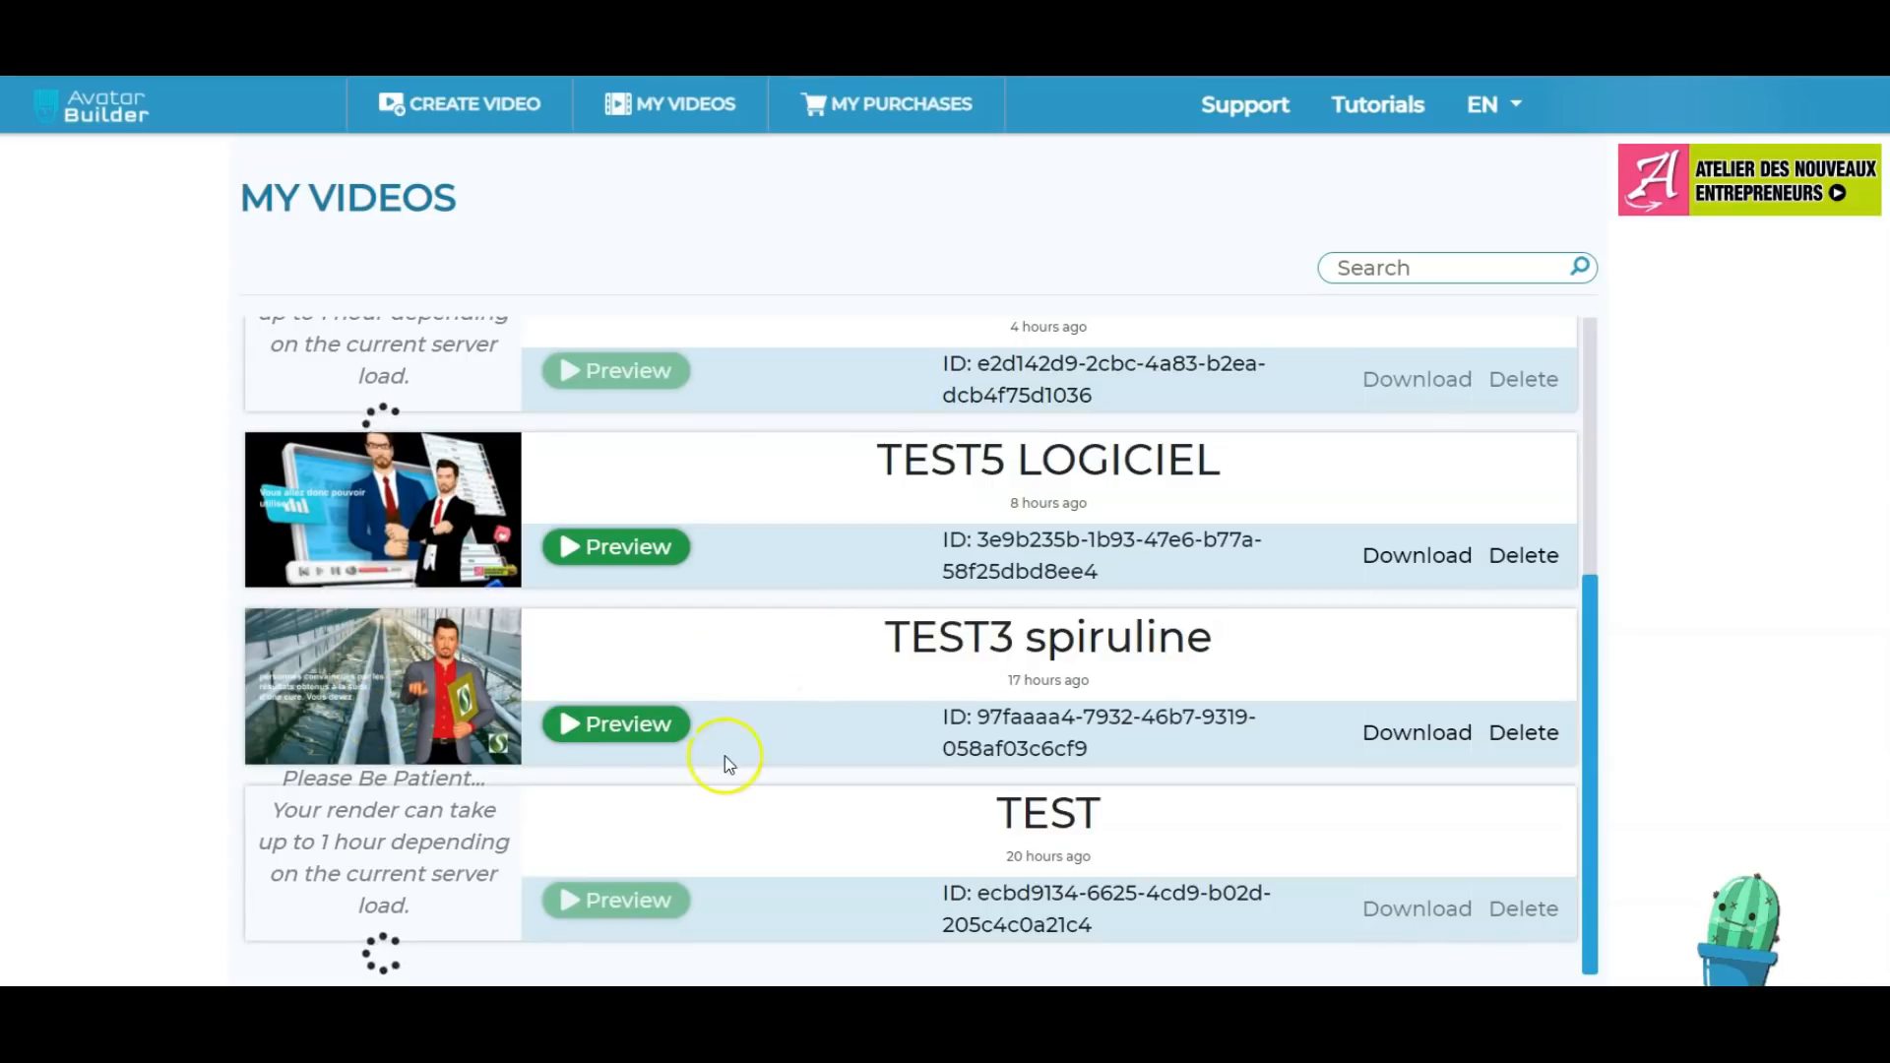
click(622, 724)
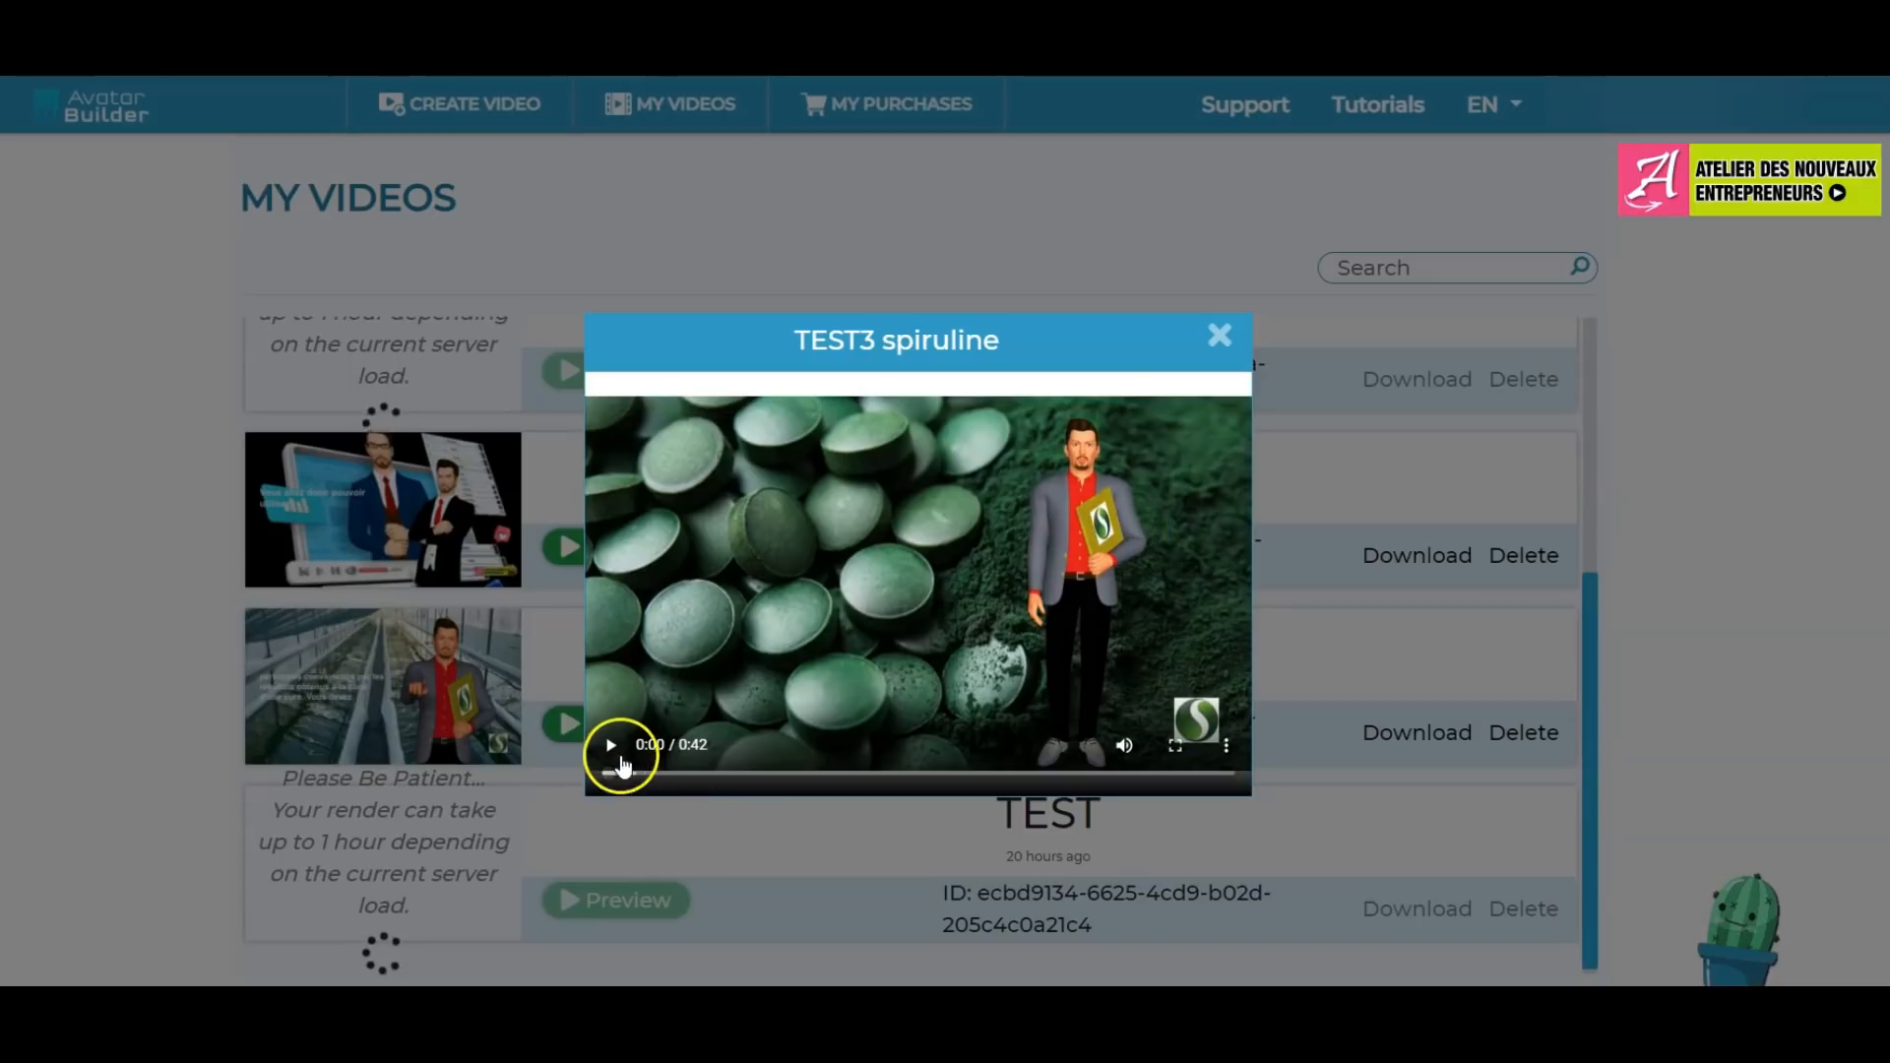
click(612, 750)
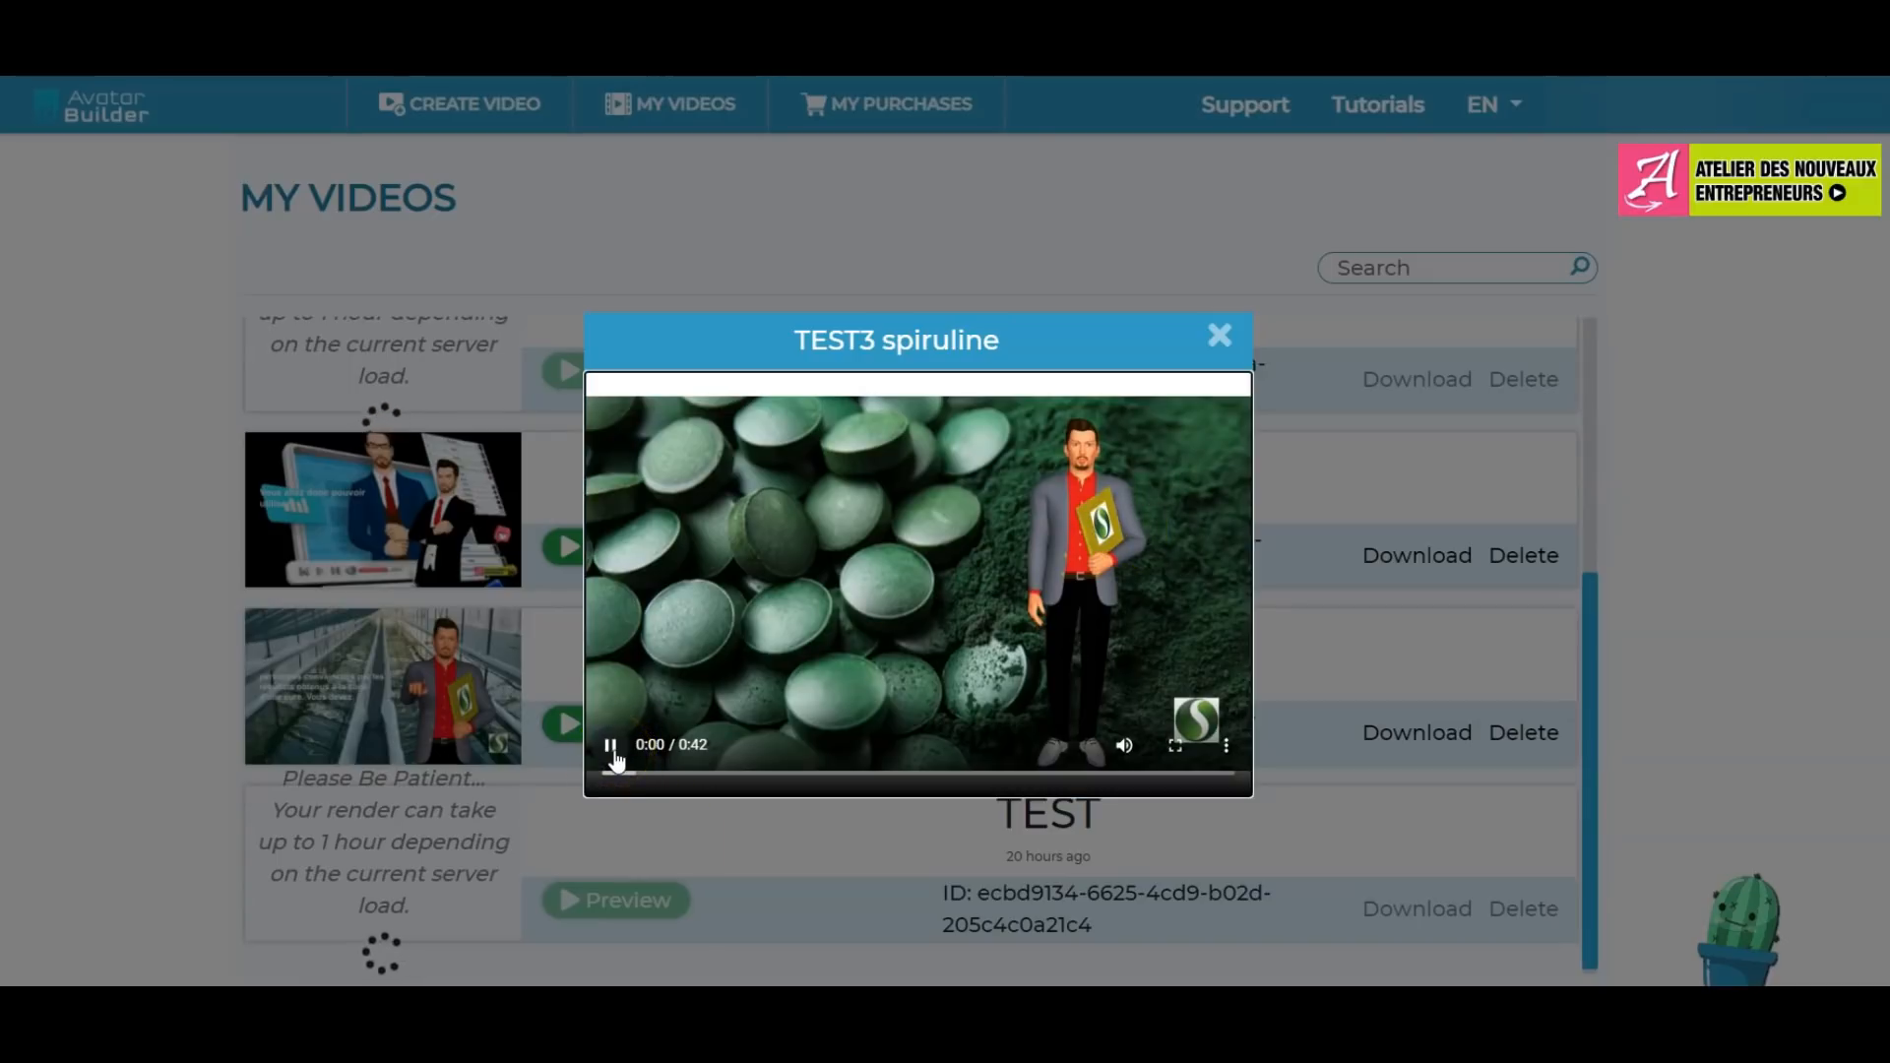
mouse_move(1157, 703)
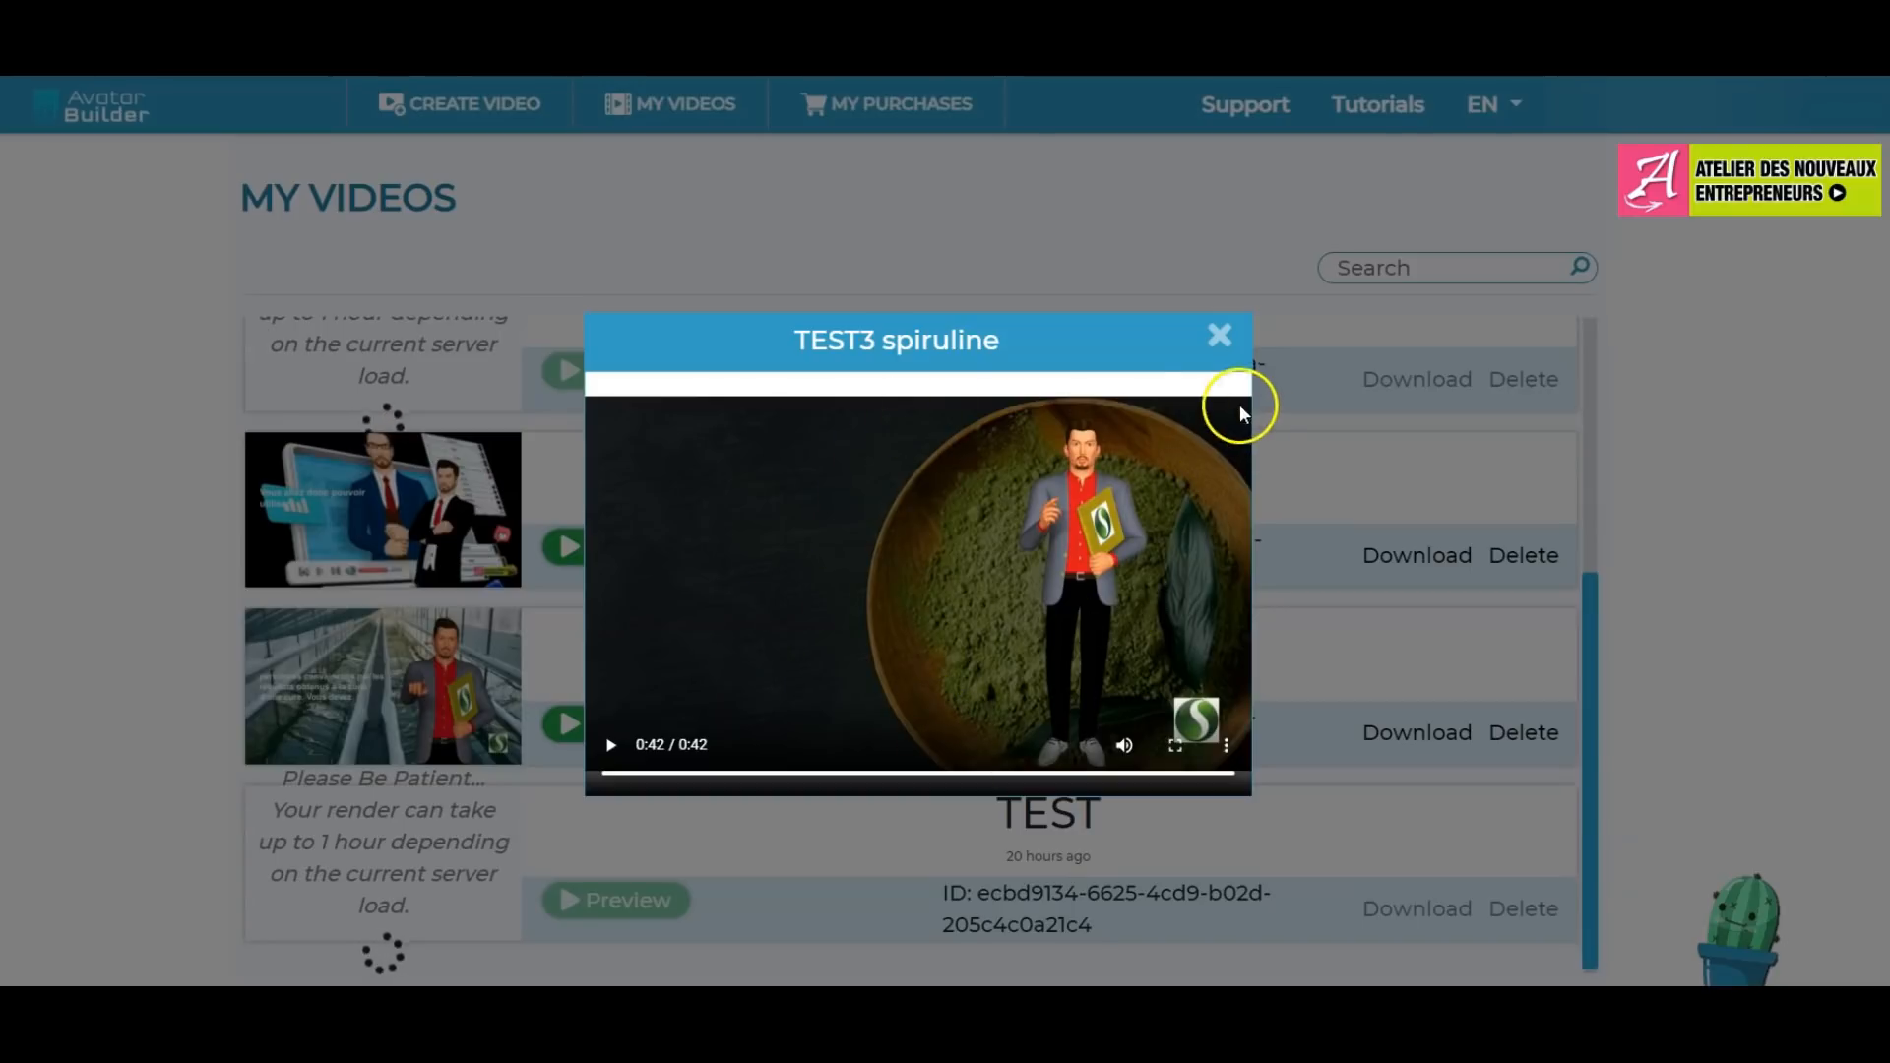
click(1221, 334)
click(1220, 337)
click(1220, 340)
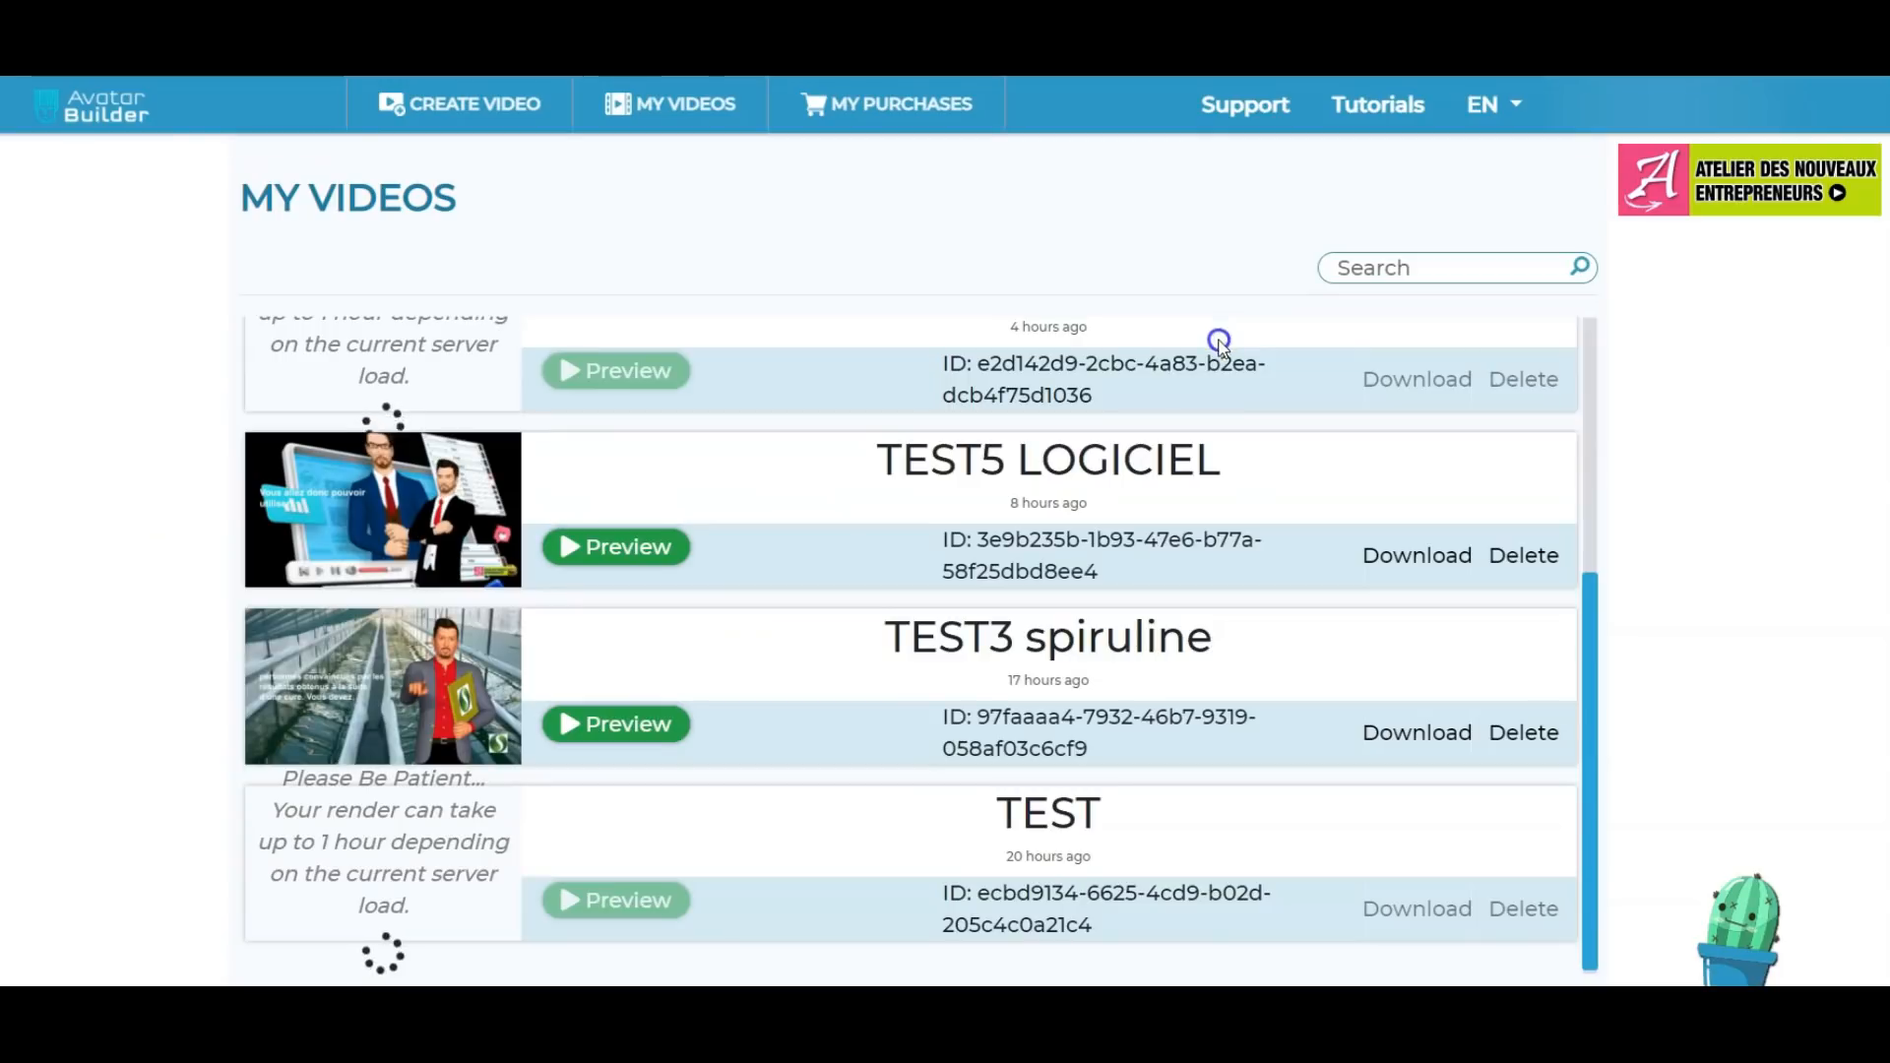
Find TEST5 LOGICIEL among the created videos, play its preview and close it.
scroll(367, 595, up, 4)
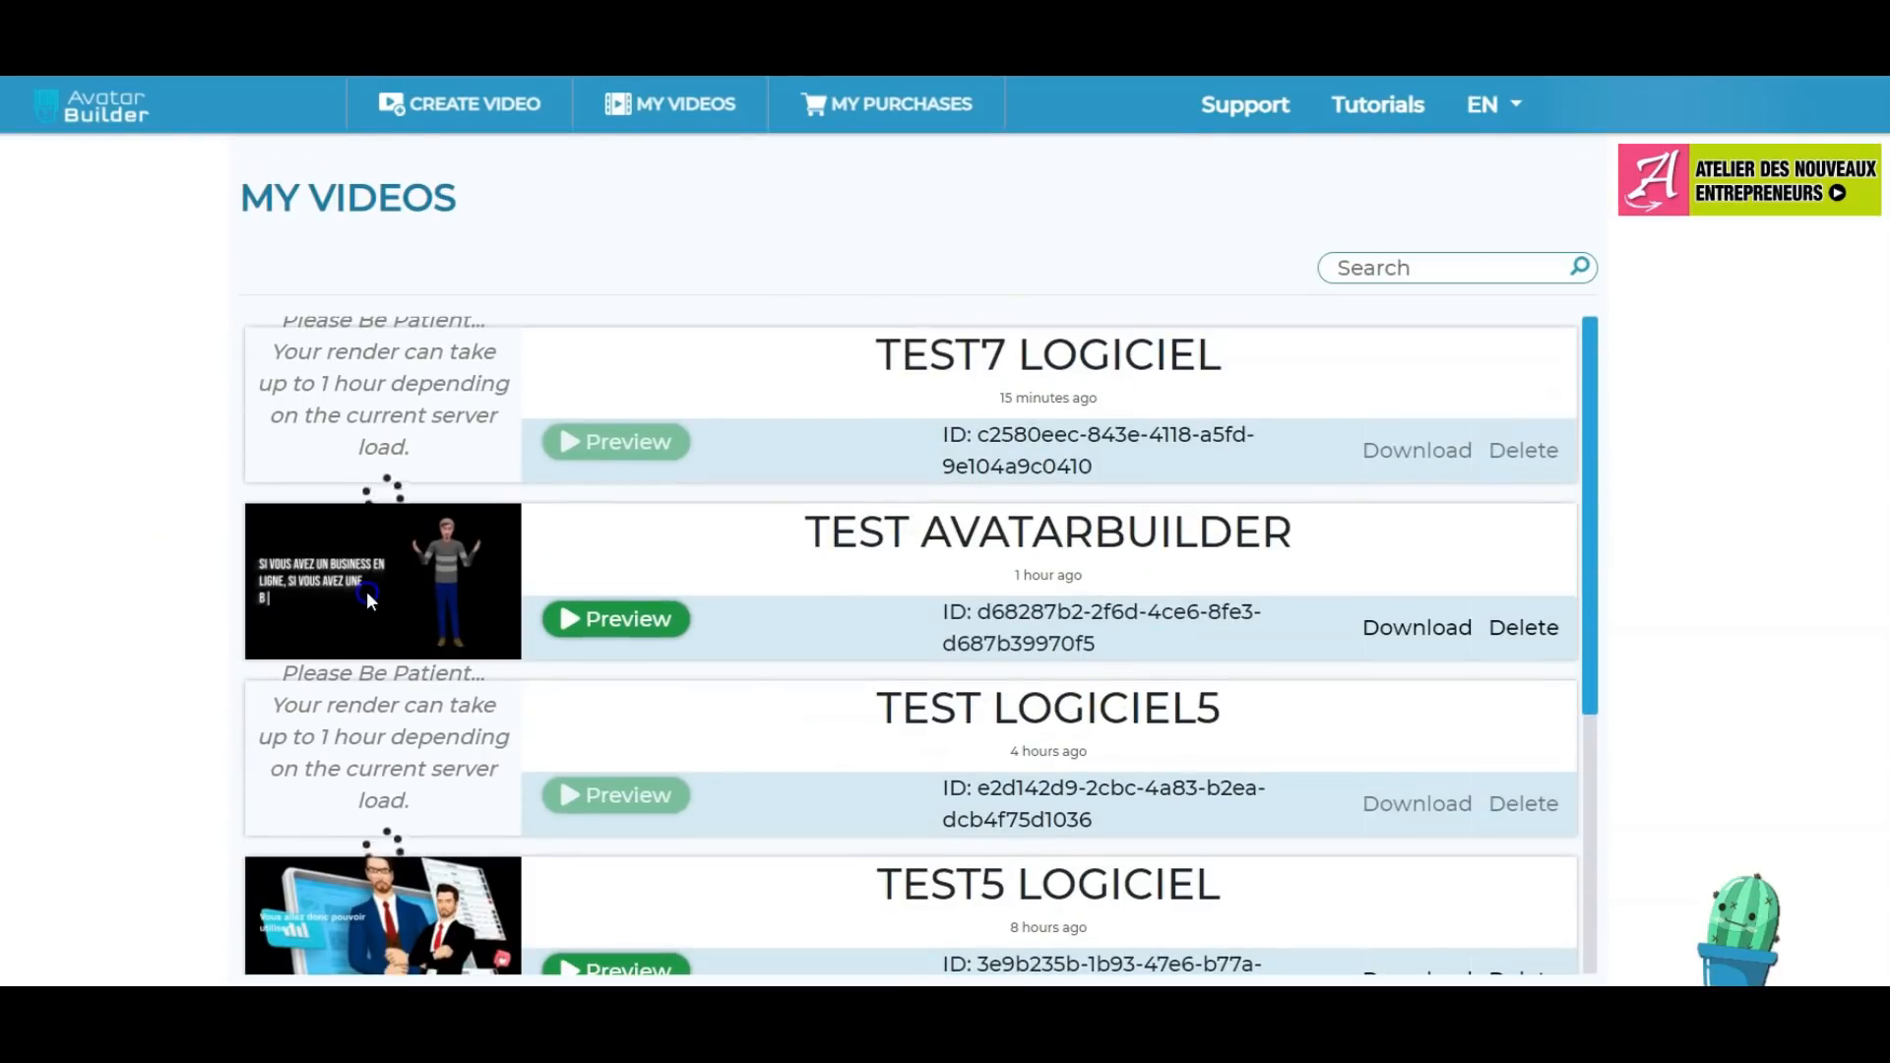
scroll(366, 594, down, 2)
scroll(366, 595, down, 2)
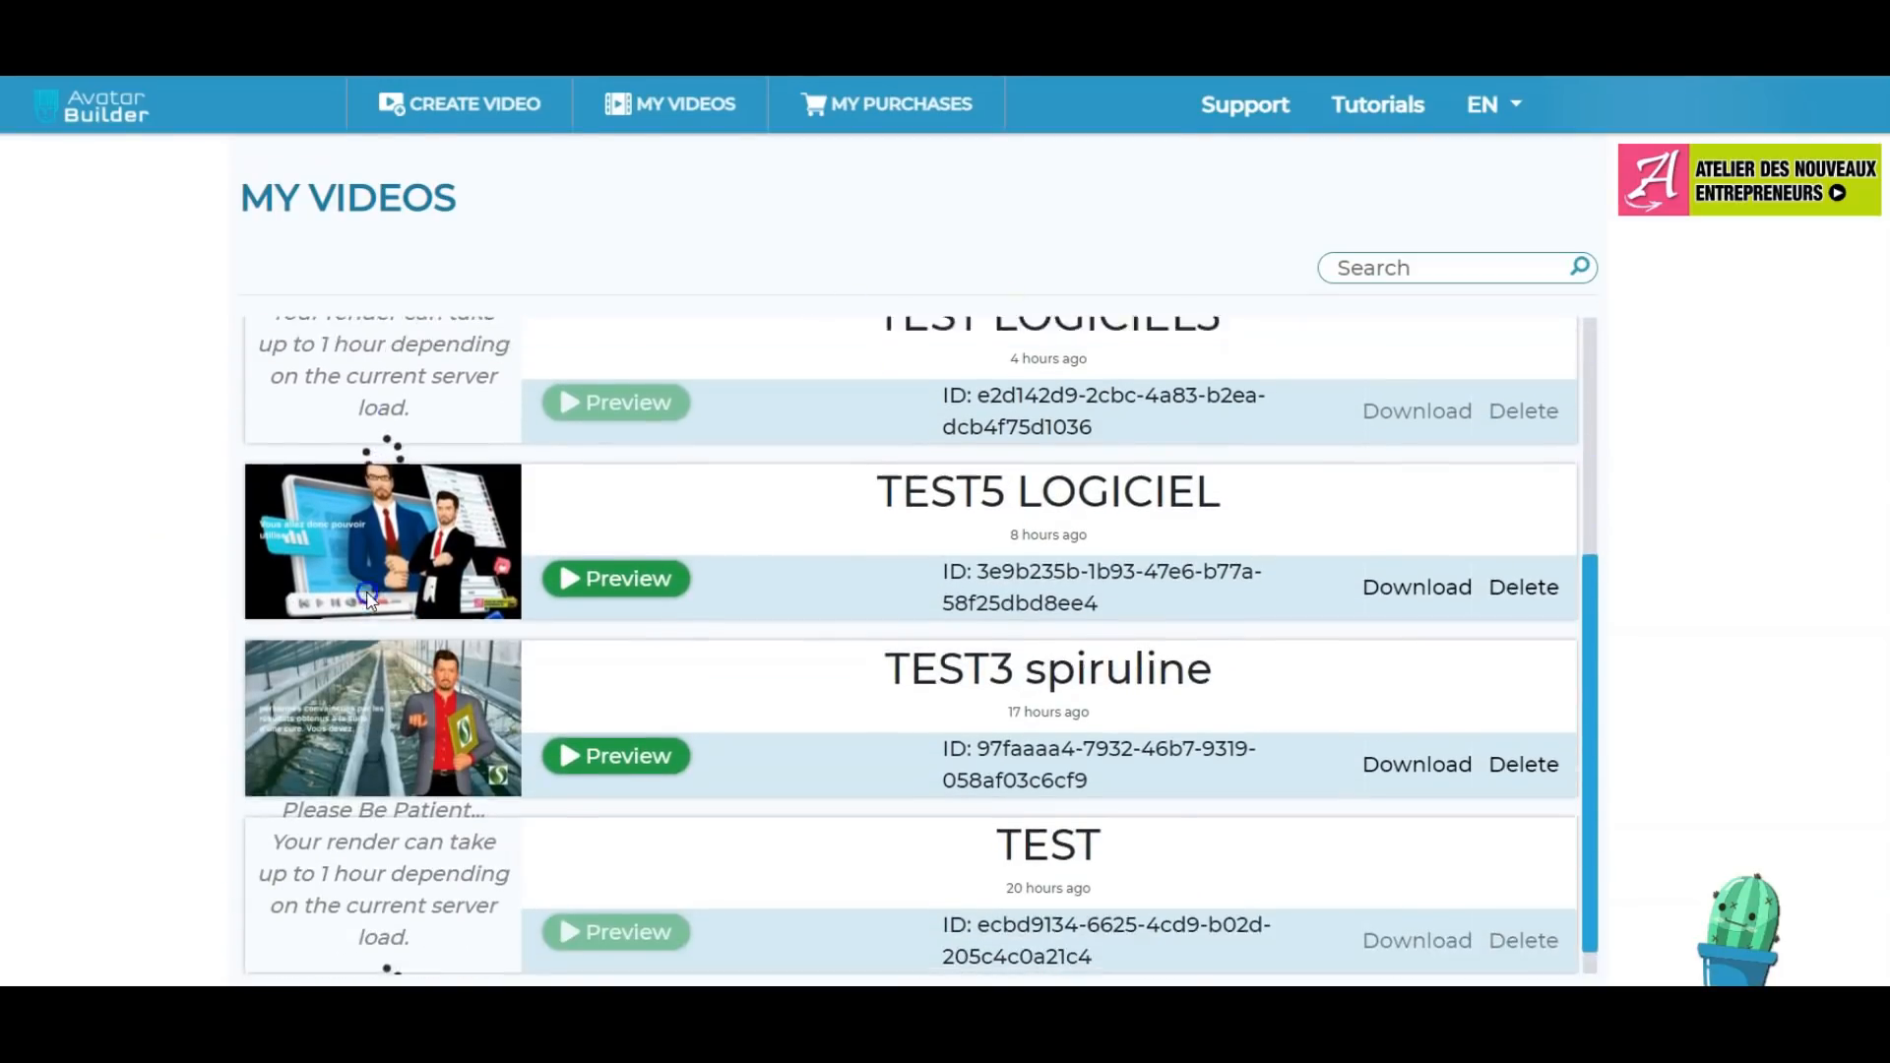
scroll(366, 595, up, 2)
scroll(366, 594, down, 1)
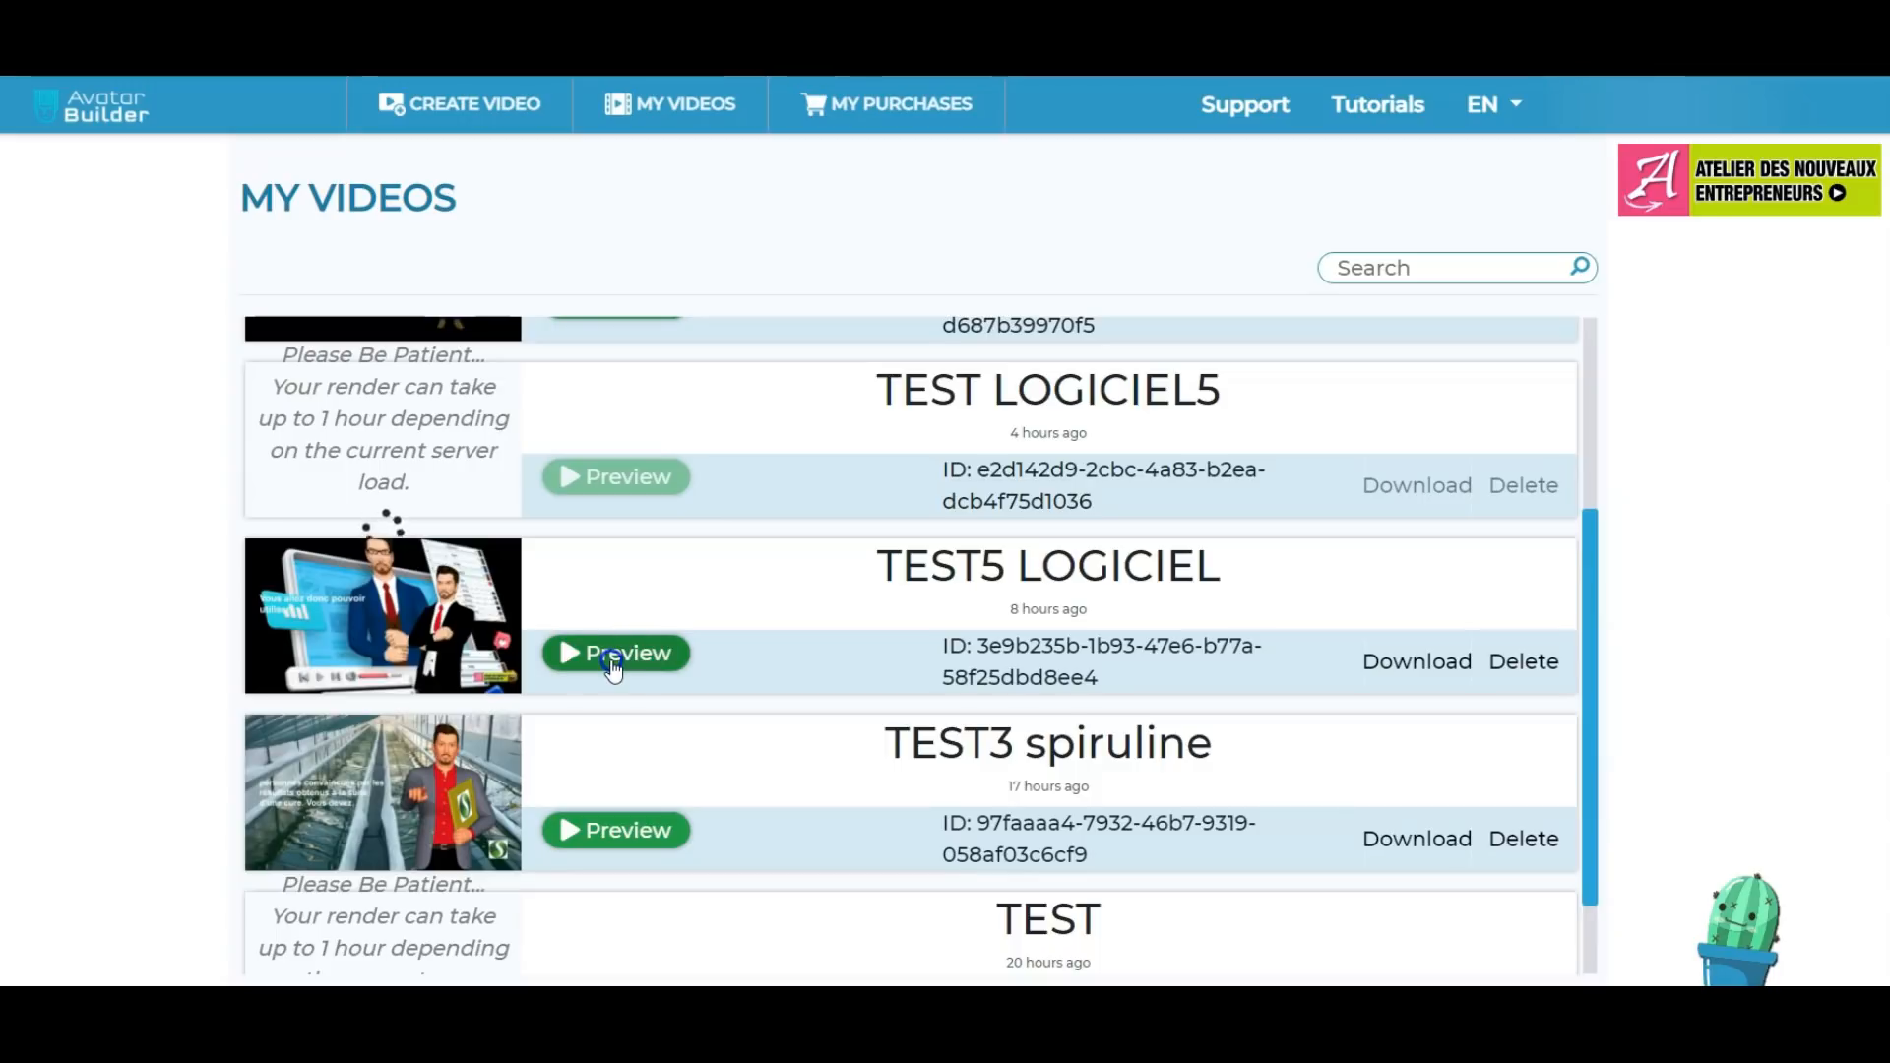
click(612, 662)
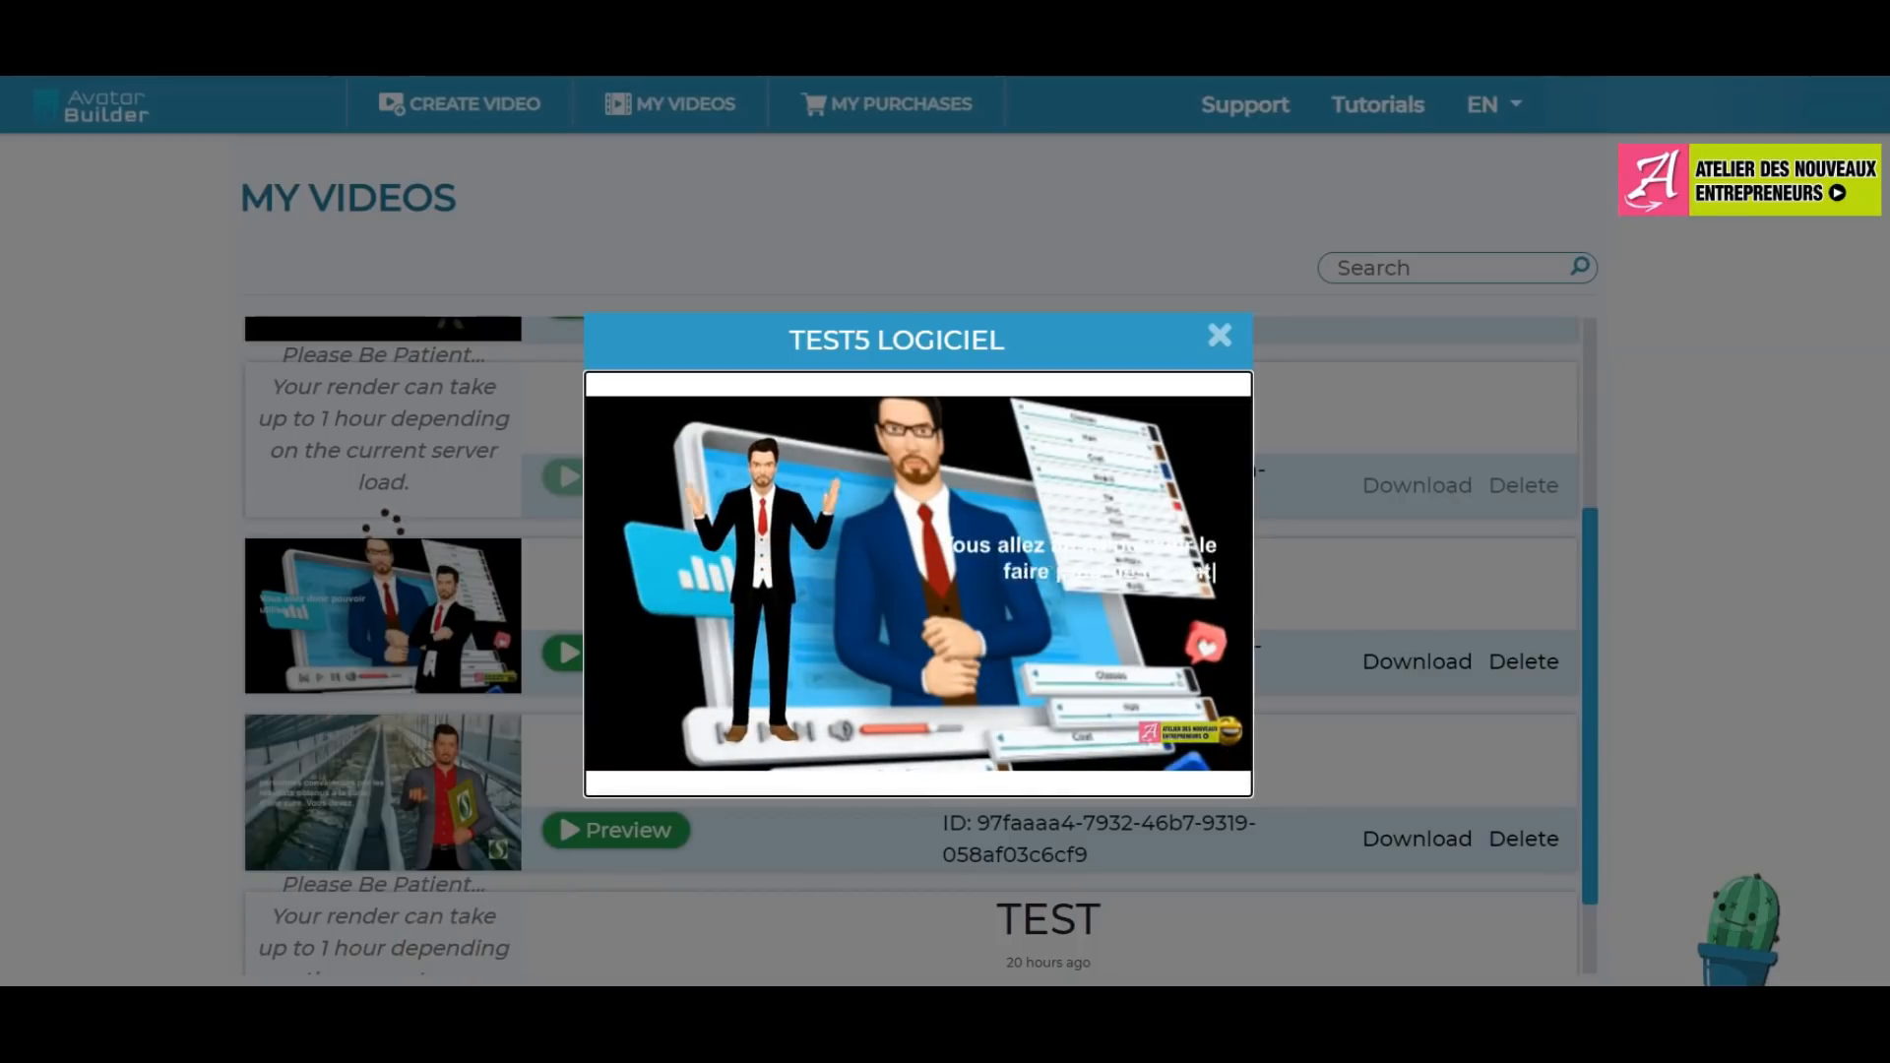
click(377, 407)
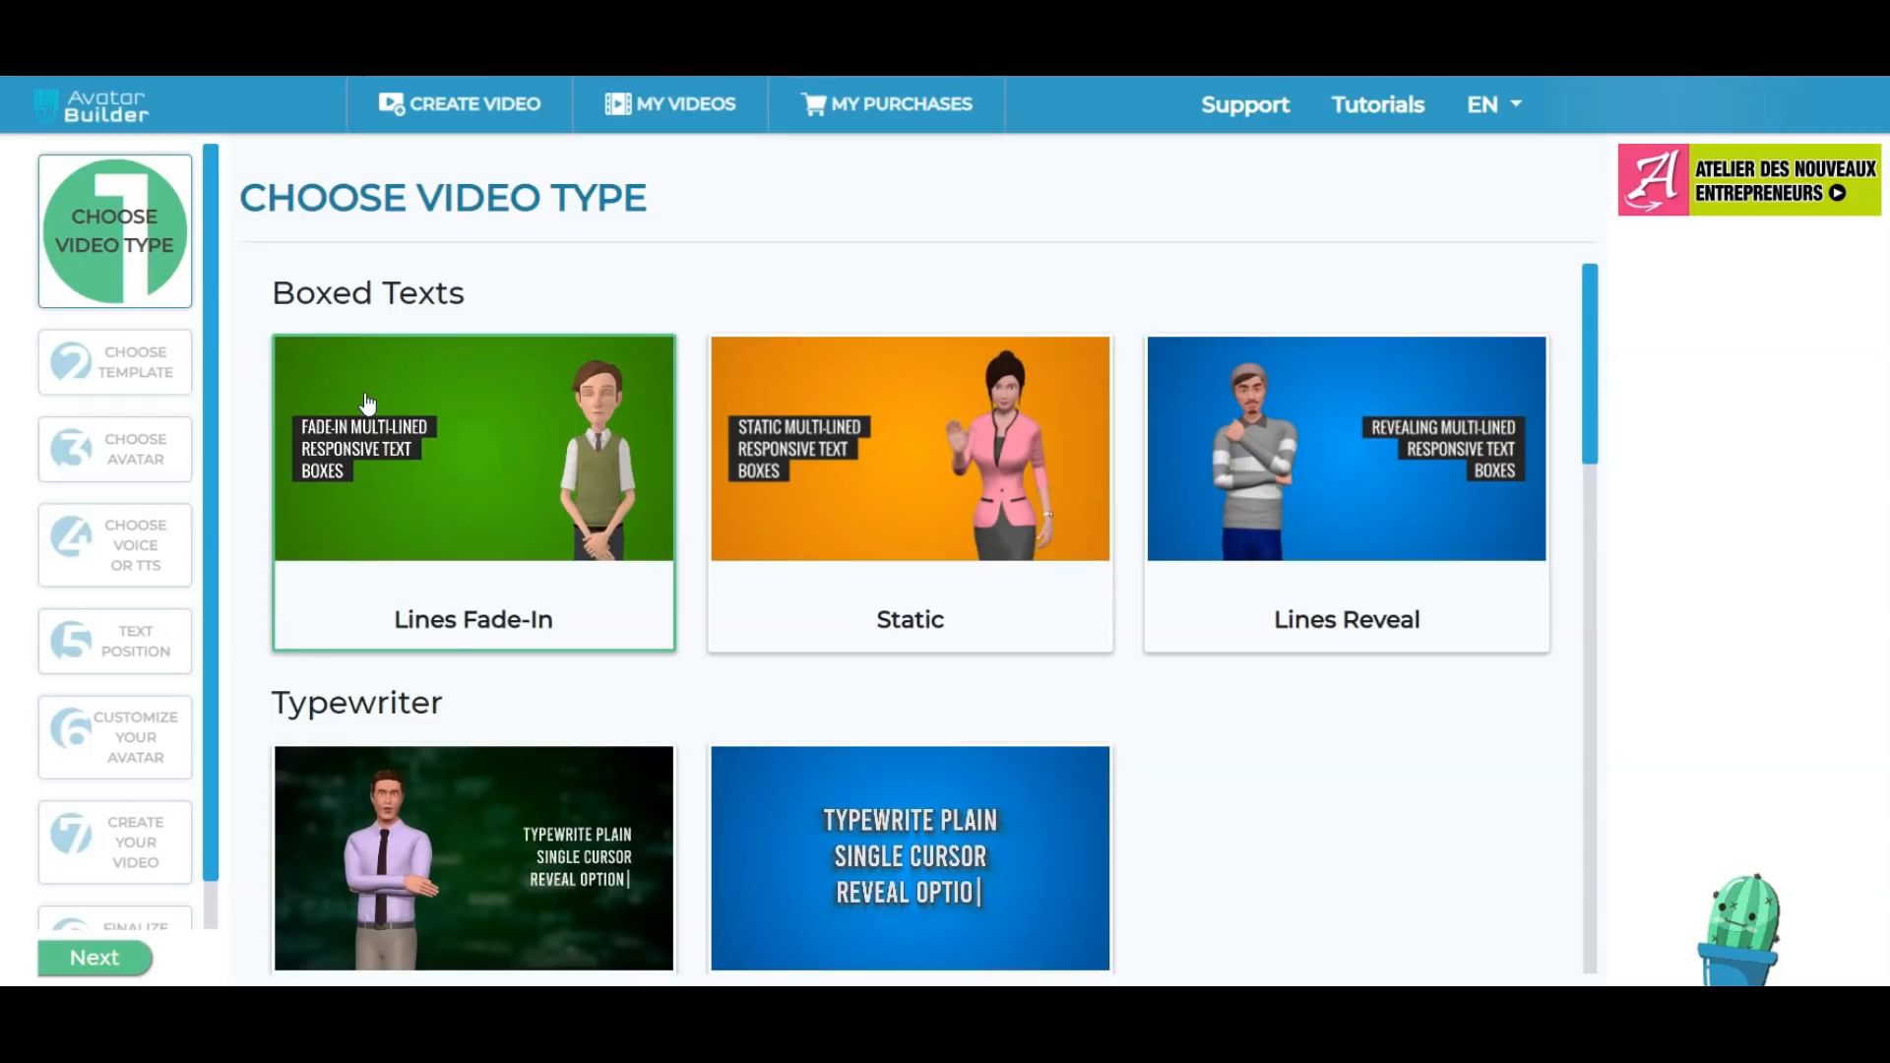
Compare the features, licences, maximum video durations and prices of the Personnel and Commercial plans on the AvatarBuilder sales page.
click(320, 362)
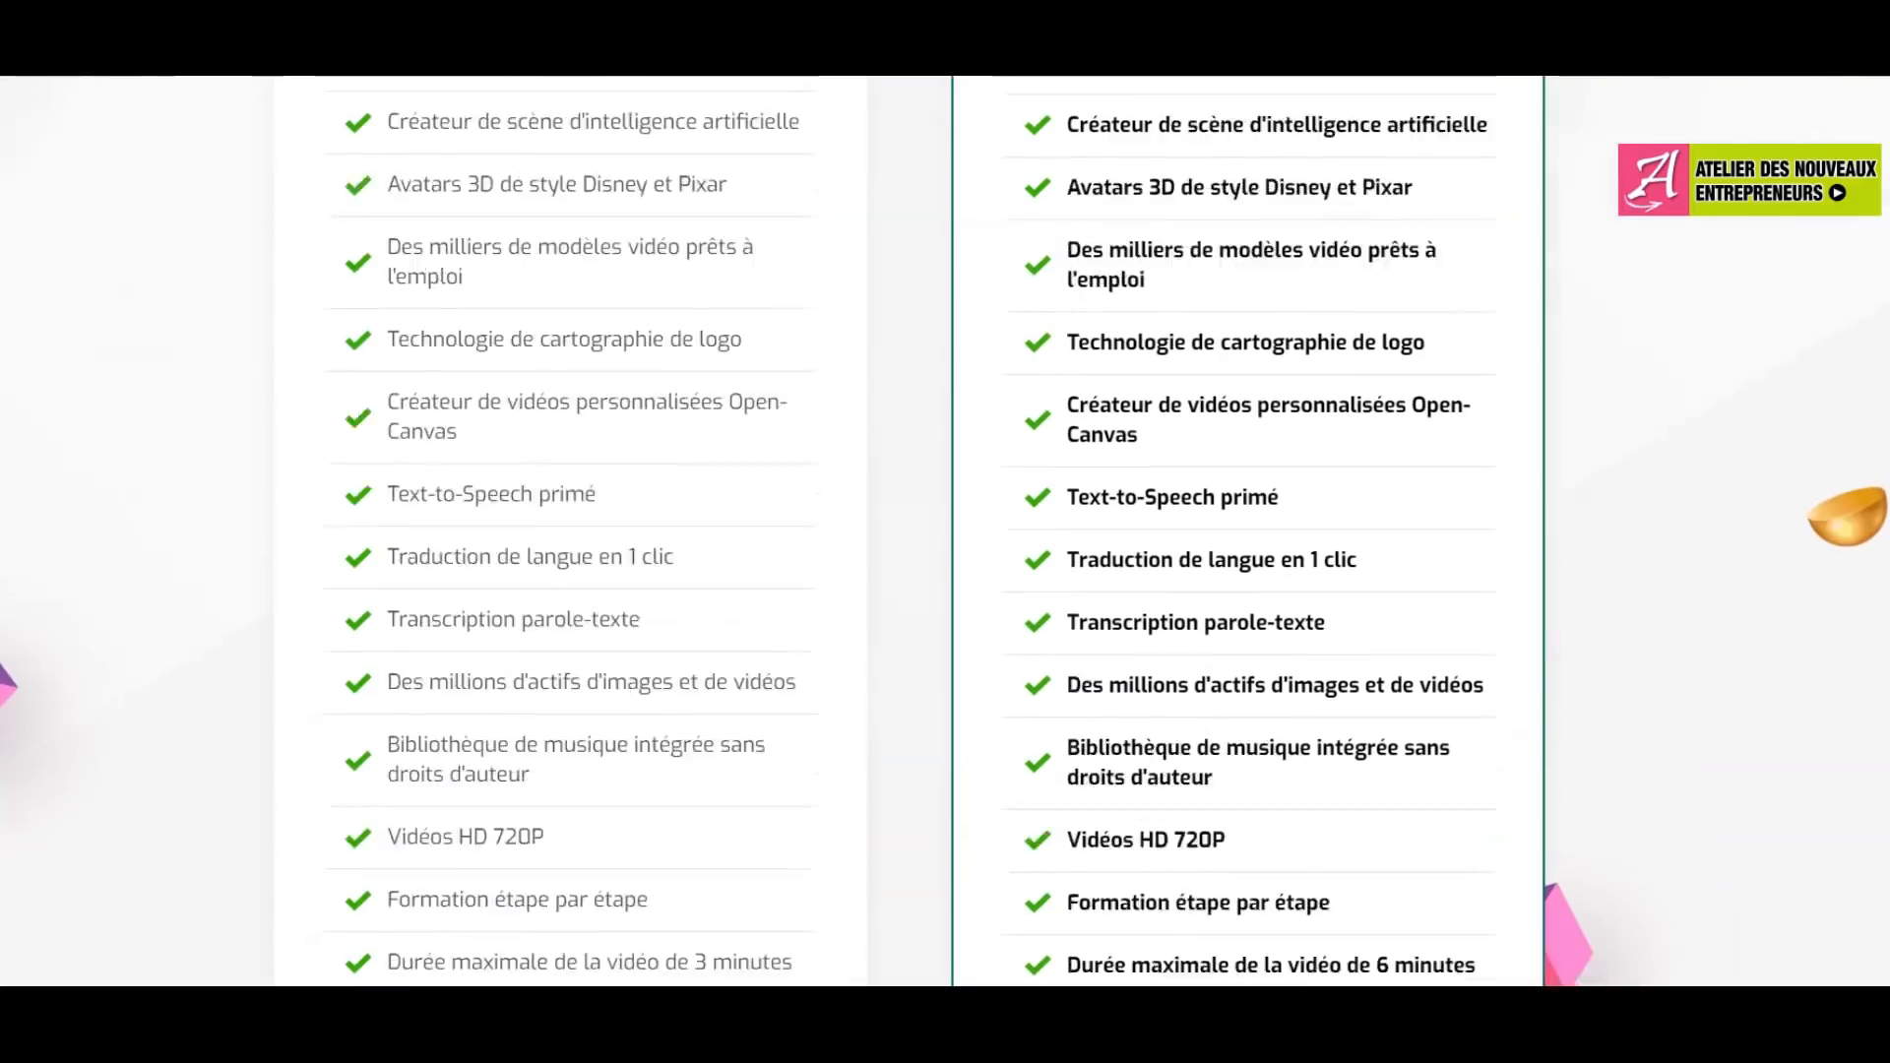
scroll(1885, 935, down, 10)
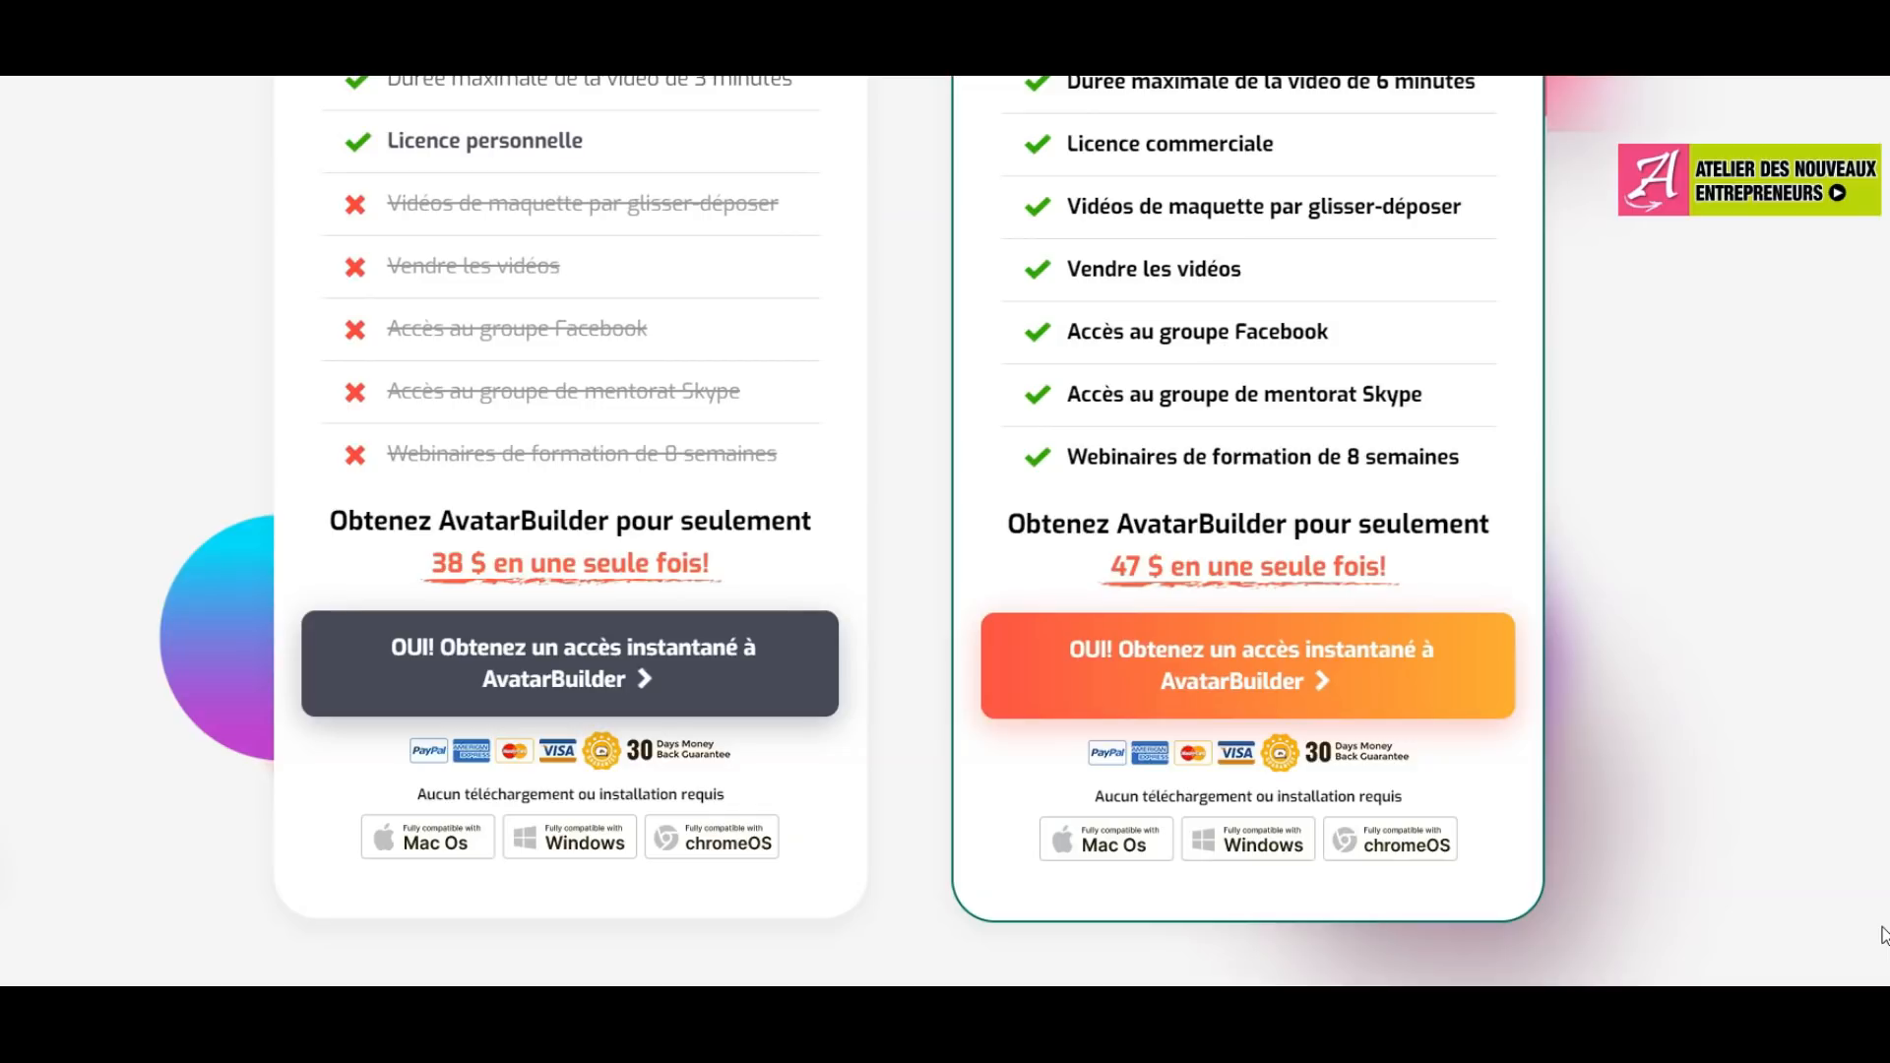
scroll(1885, 935, up, 15)
scroll(1884, 925, down, 8)
scroll(1882, 918, up, 5)
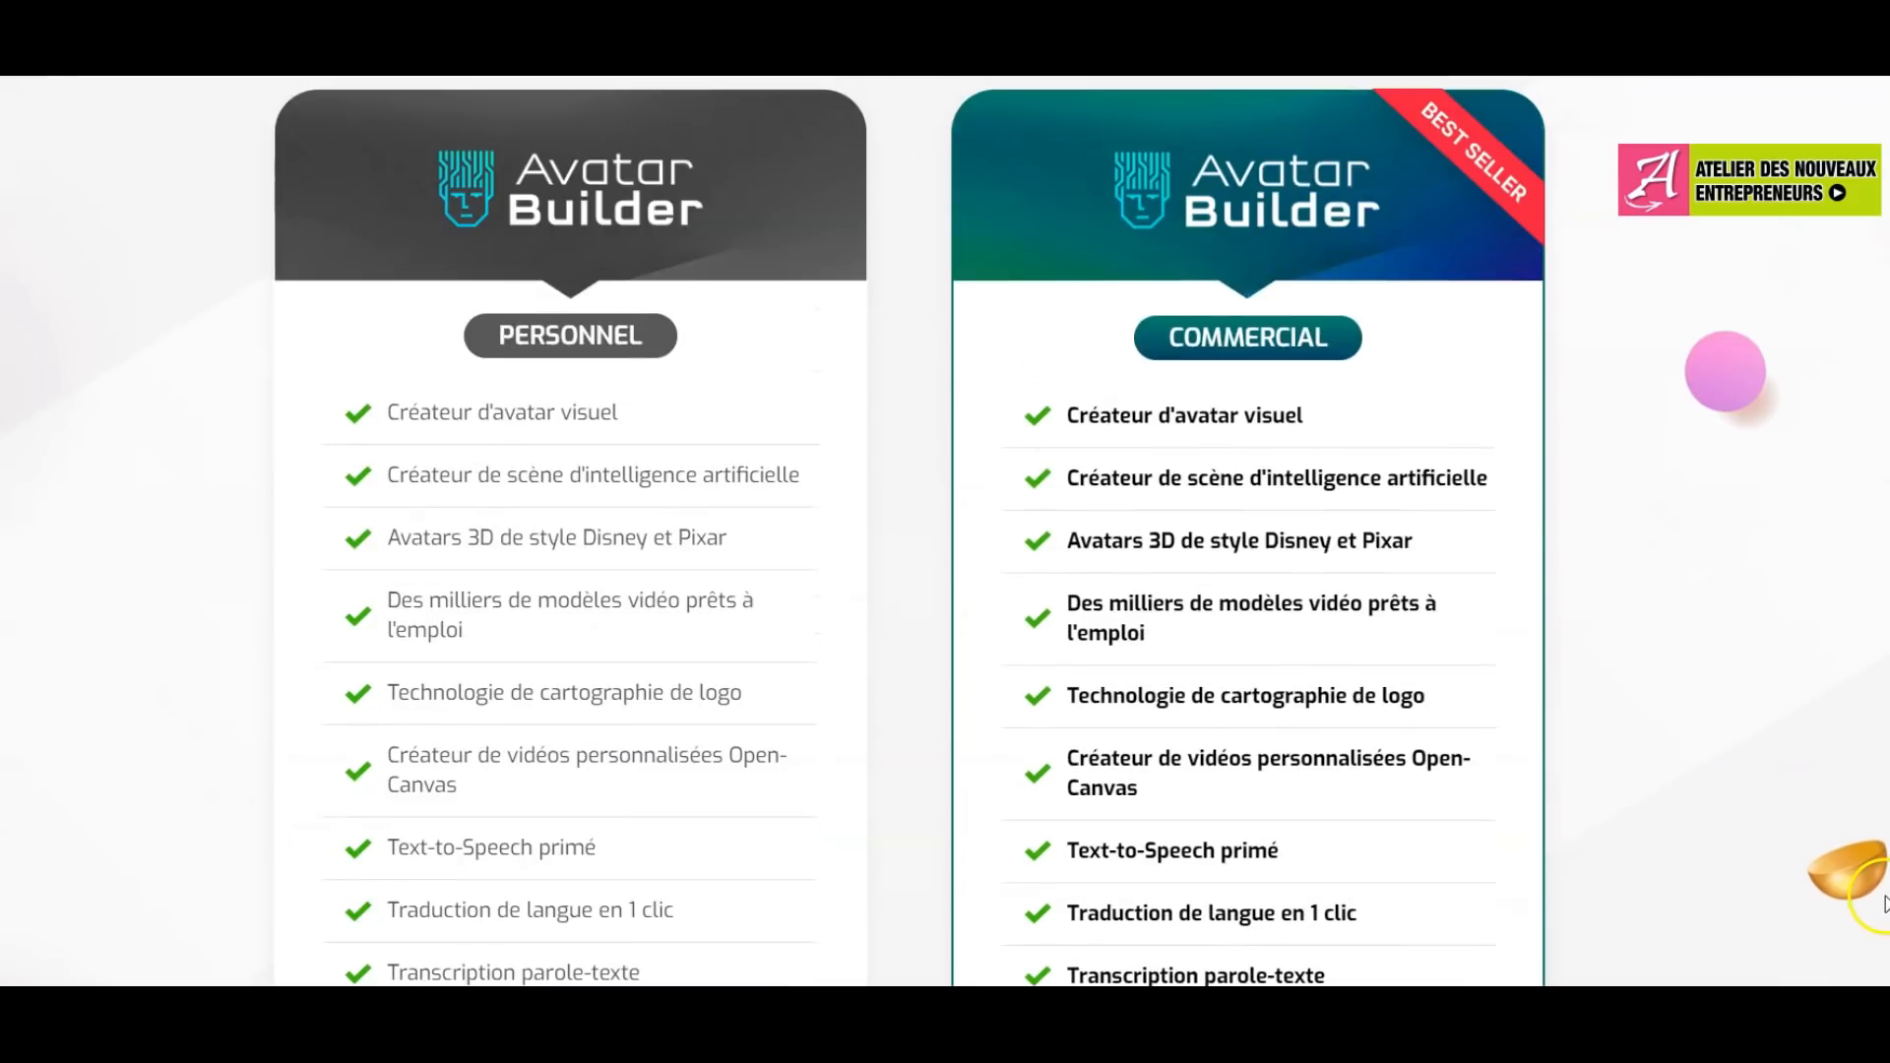
scroll(1885, 904, down, 10)
scroll(1877, 932, up, 7)
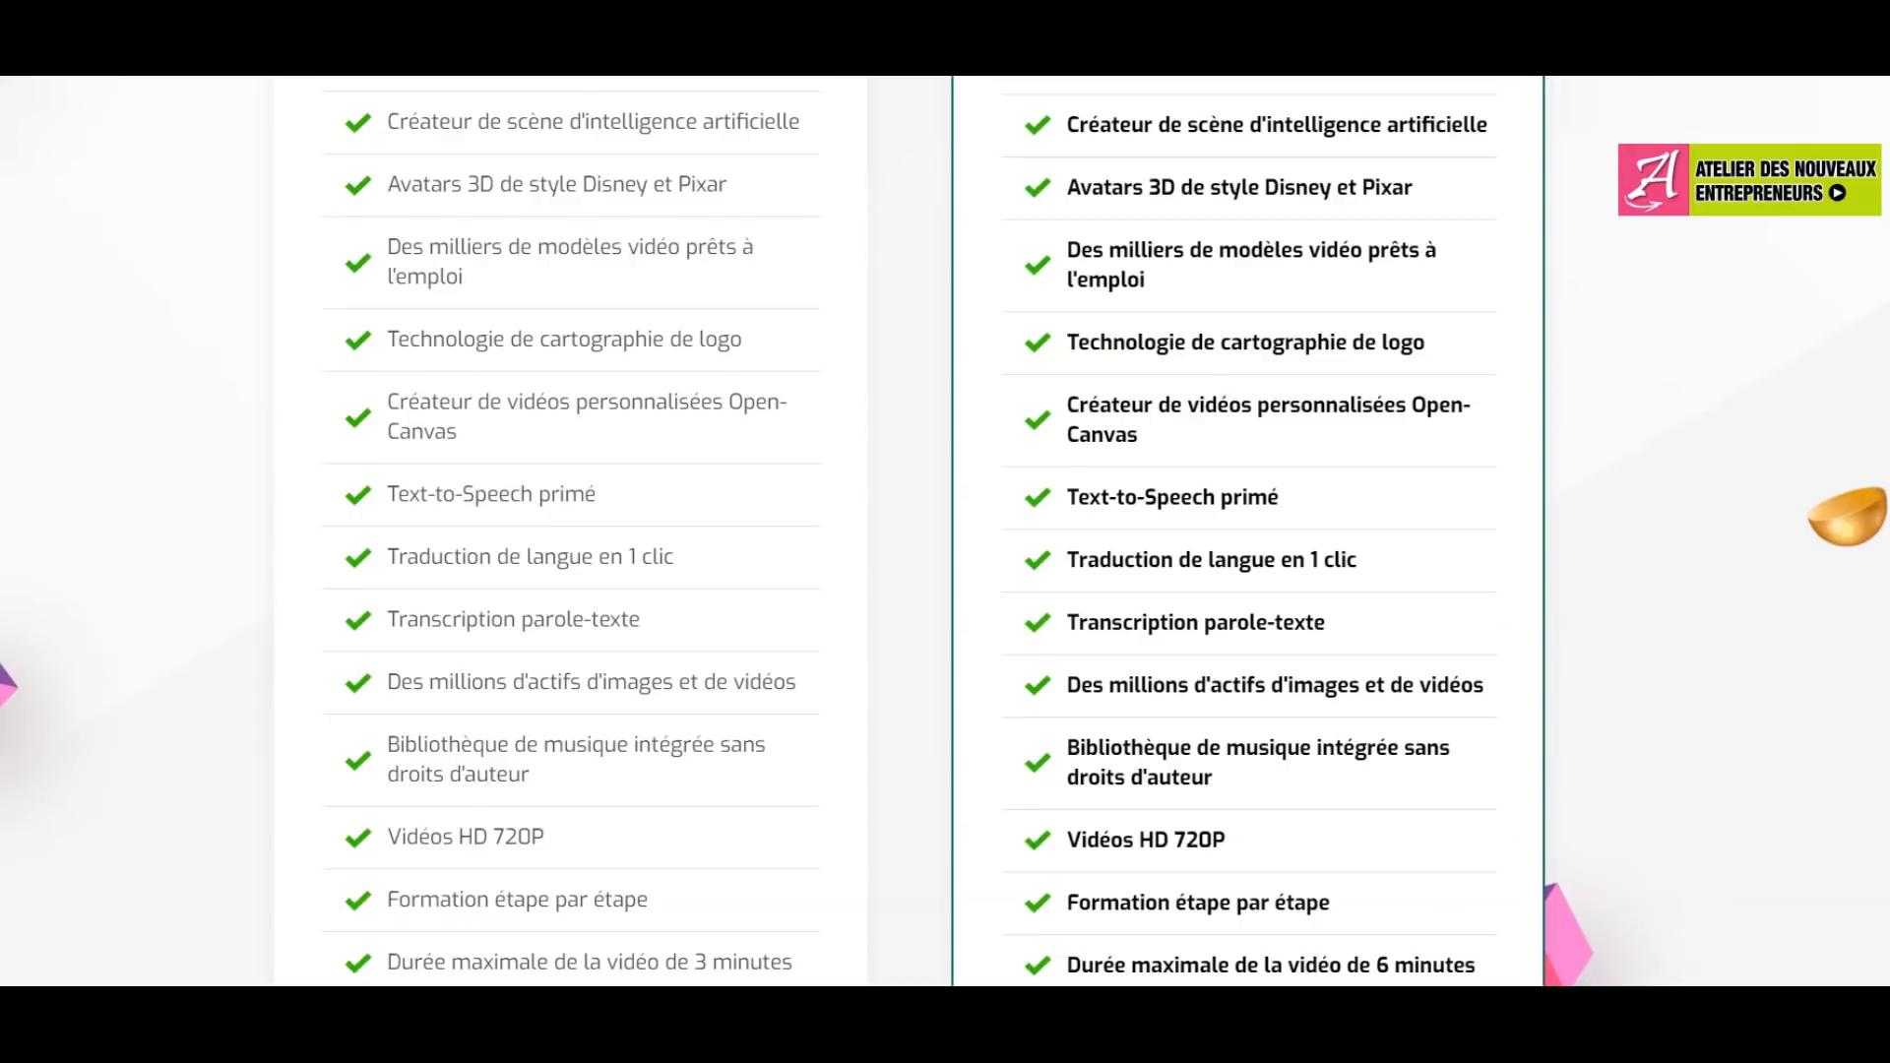
scroll(945, 531, up, 4)
scroll(945, 532, down, 6)
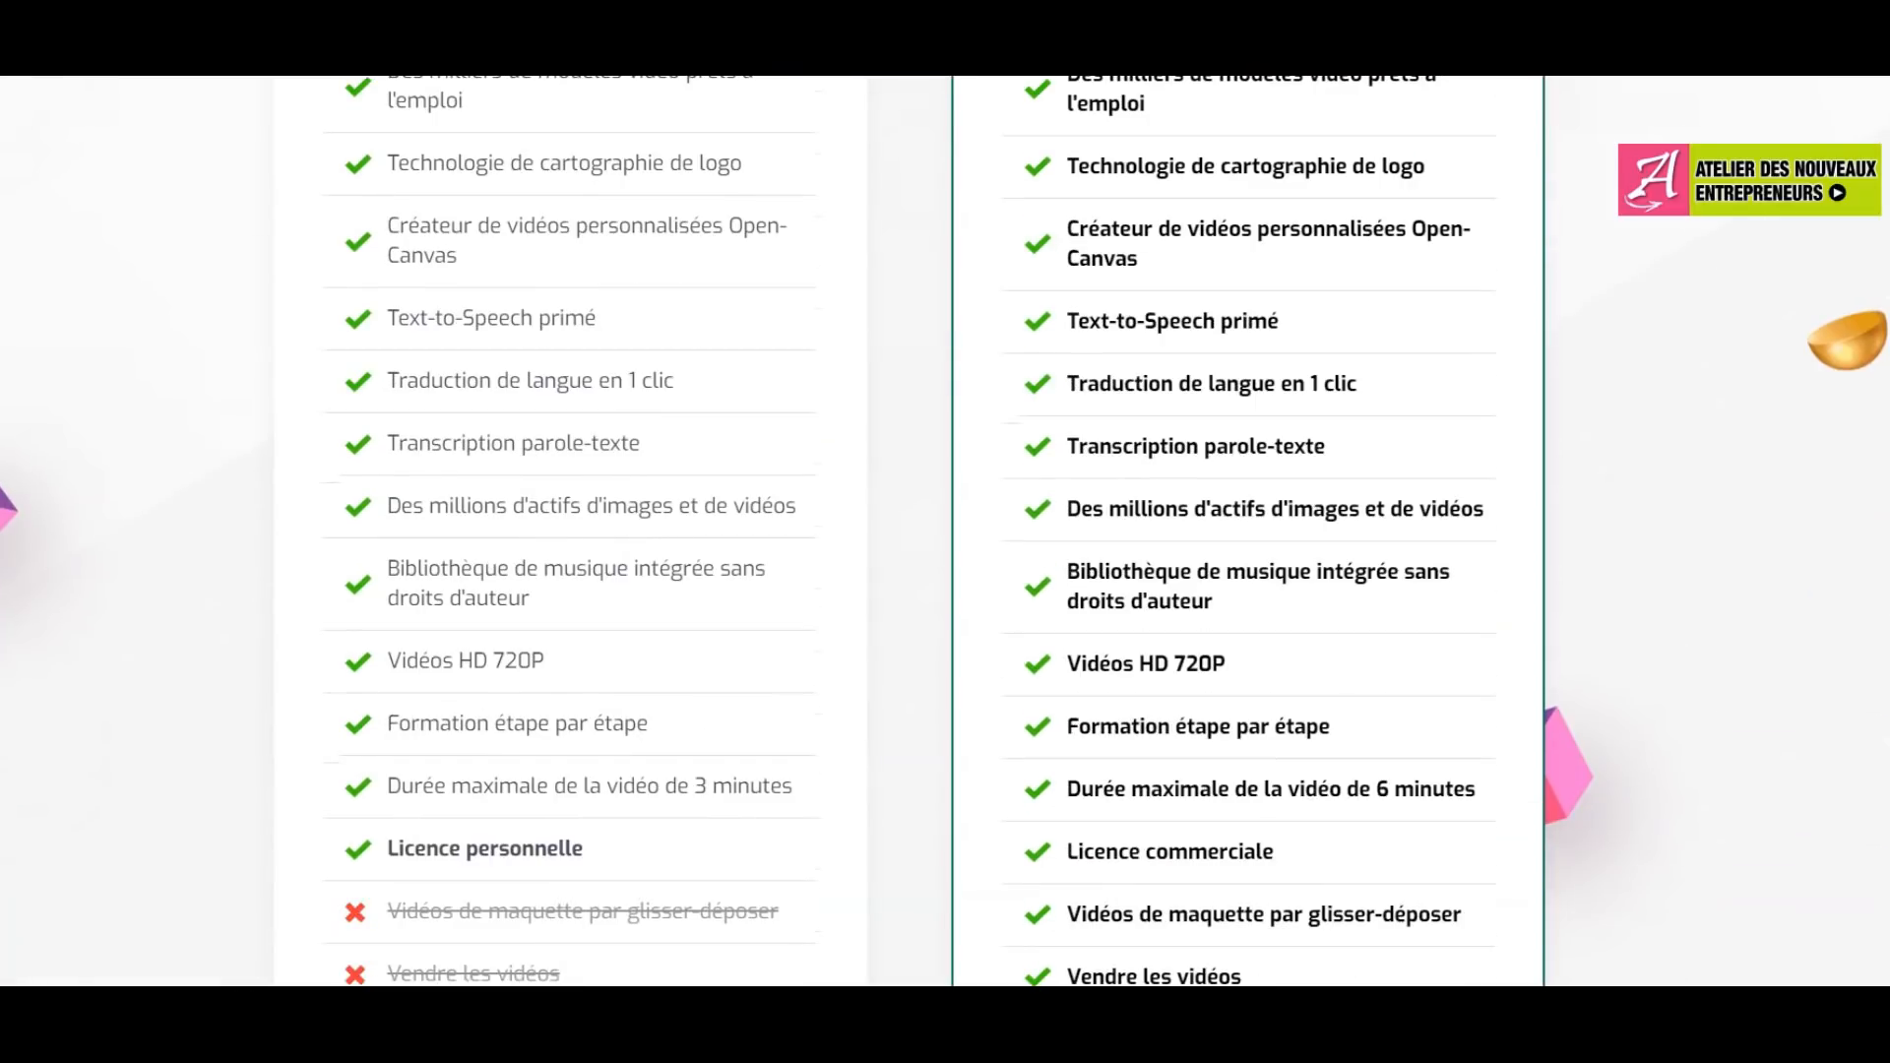
scroll(945, 531, down, 3)
scroll(945, 532, up, 6)
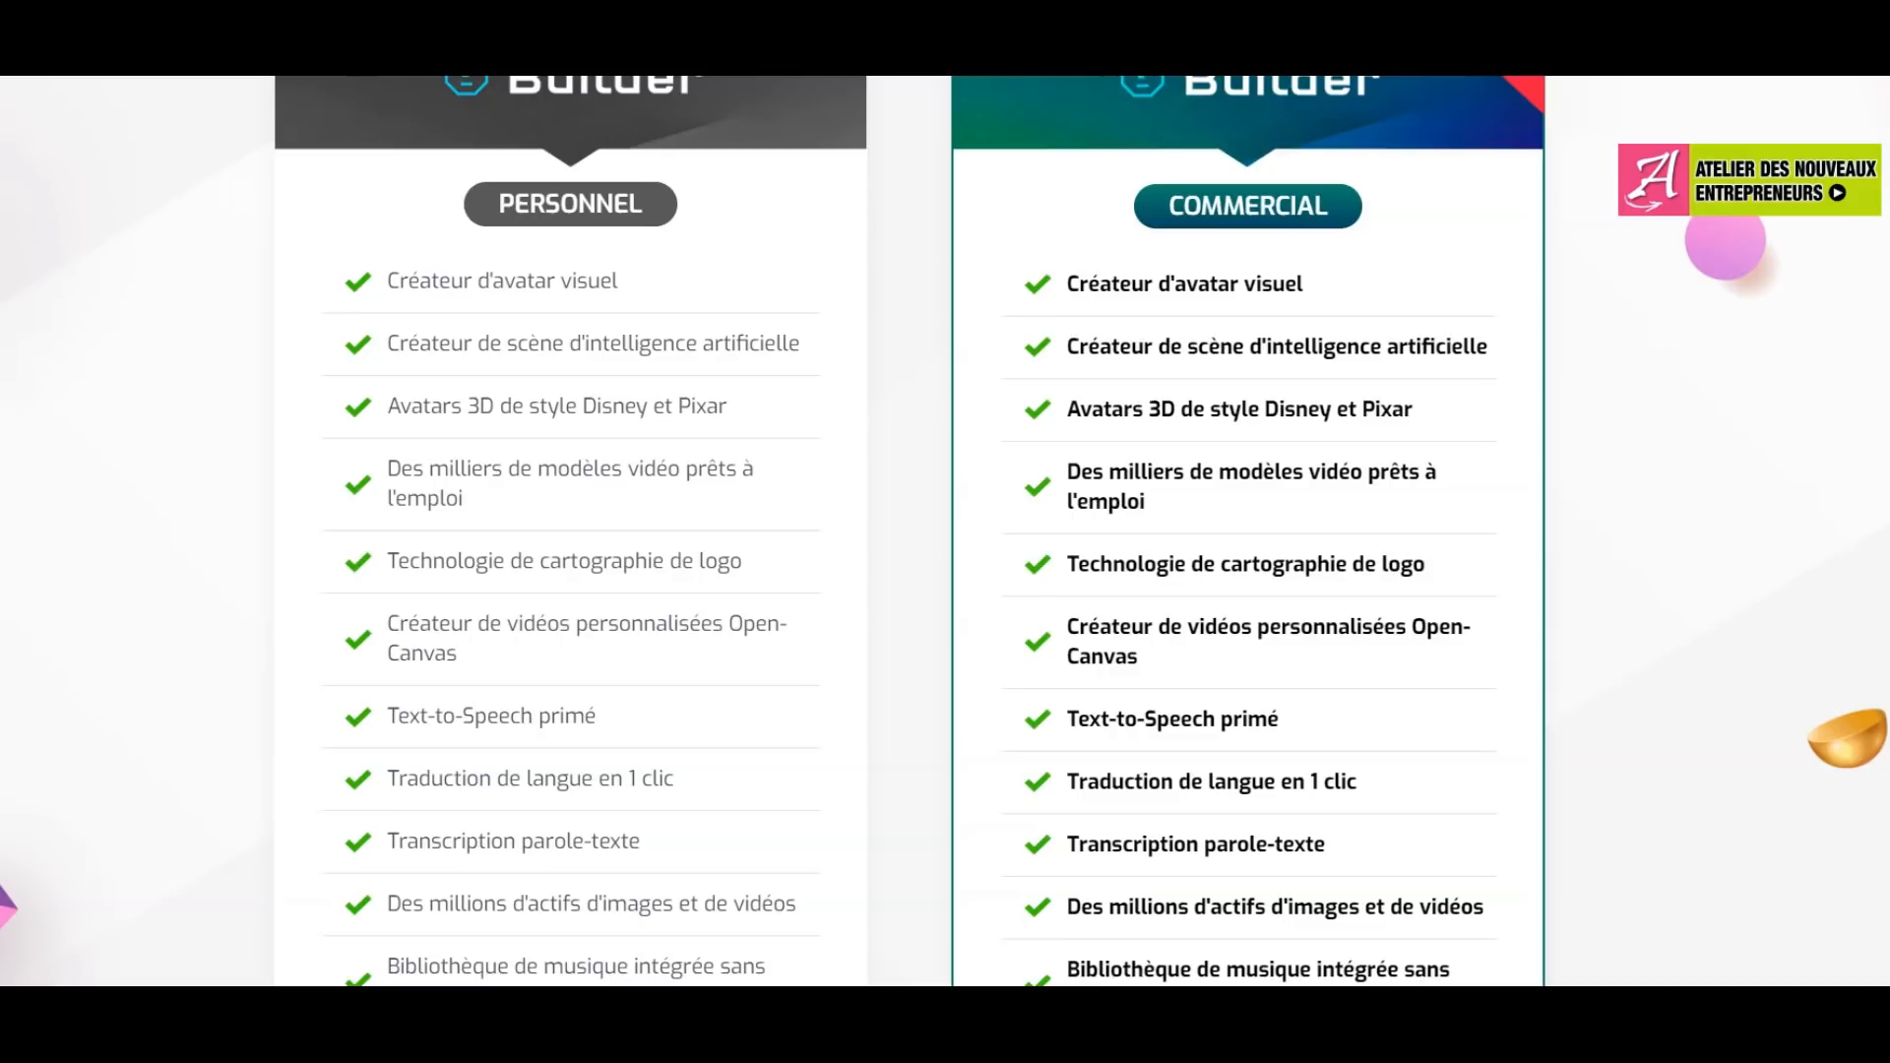
scroll(945, 532, down, 8)
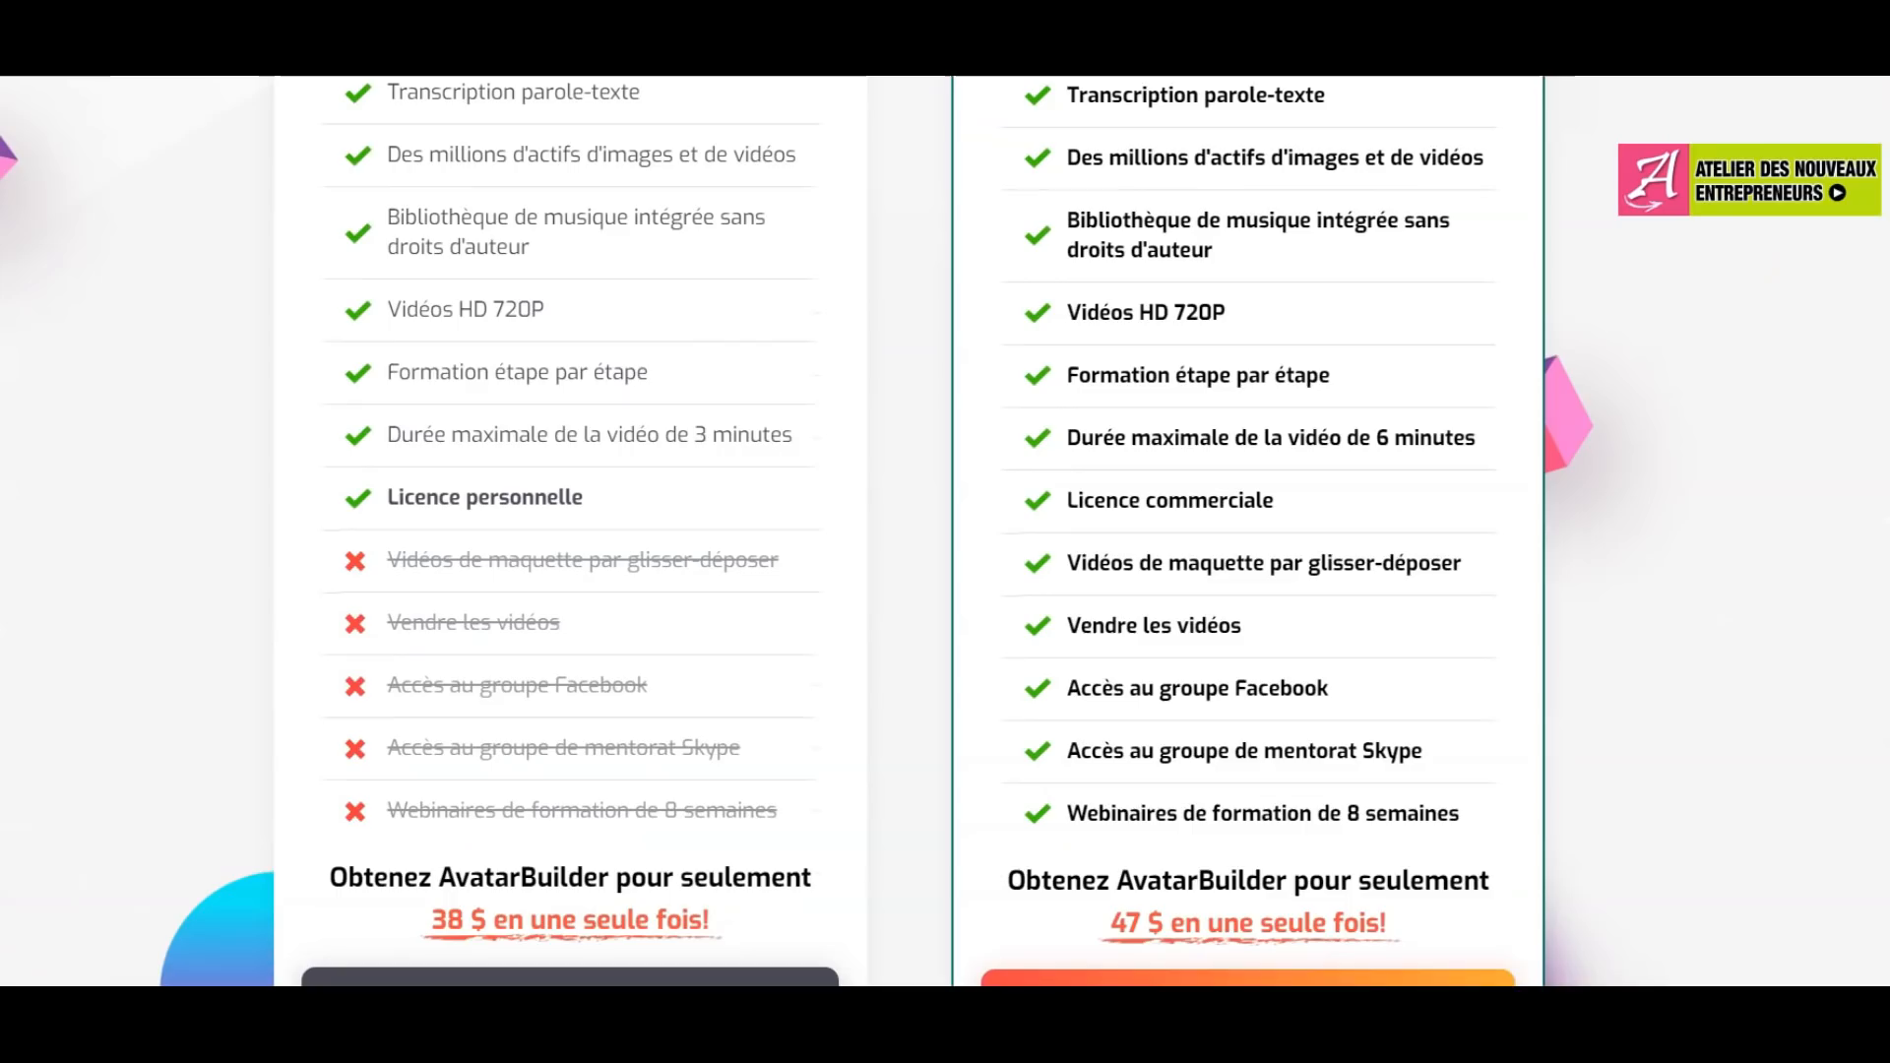
scroll(945, 531, up, 9)
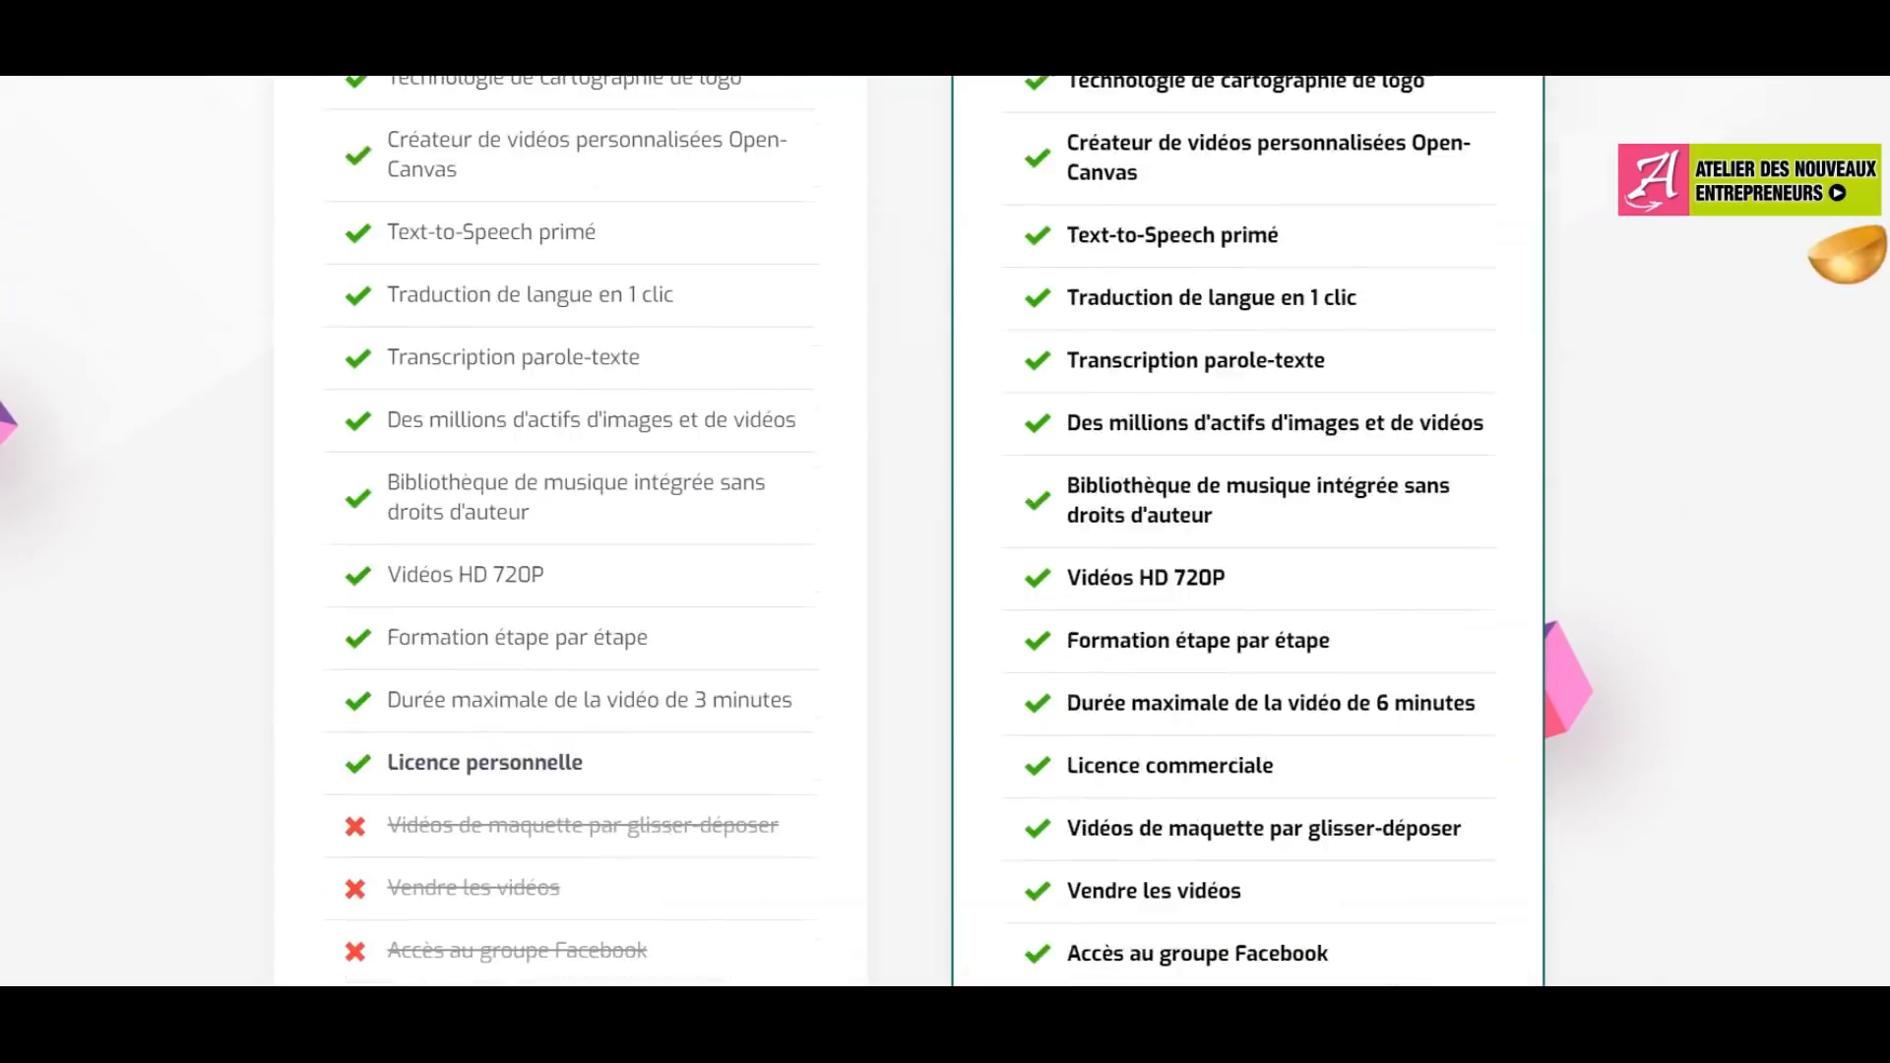
scroll(945, 531, down, 1)
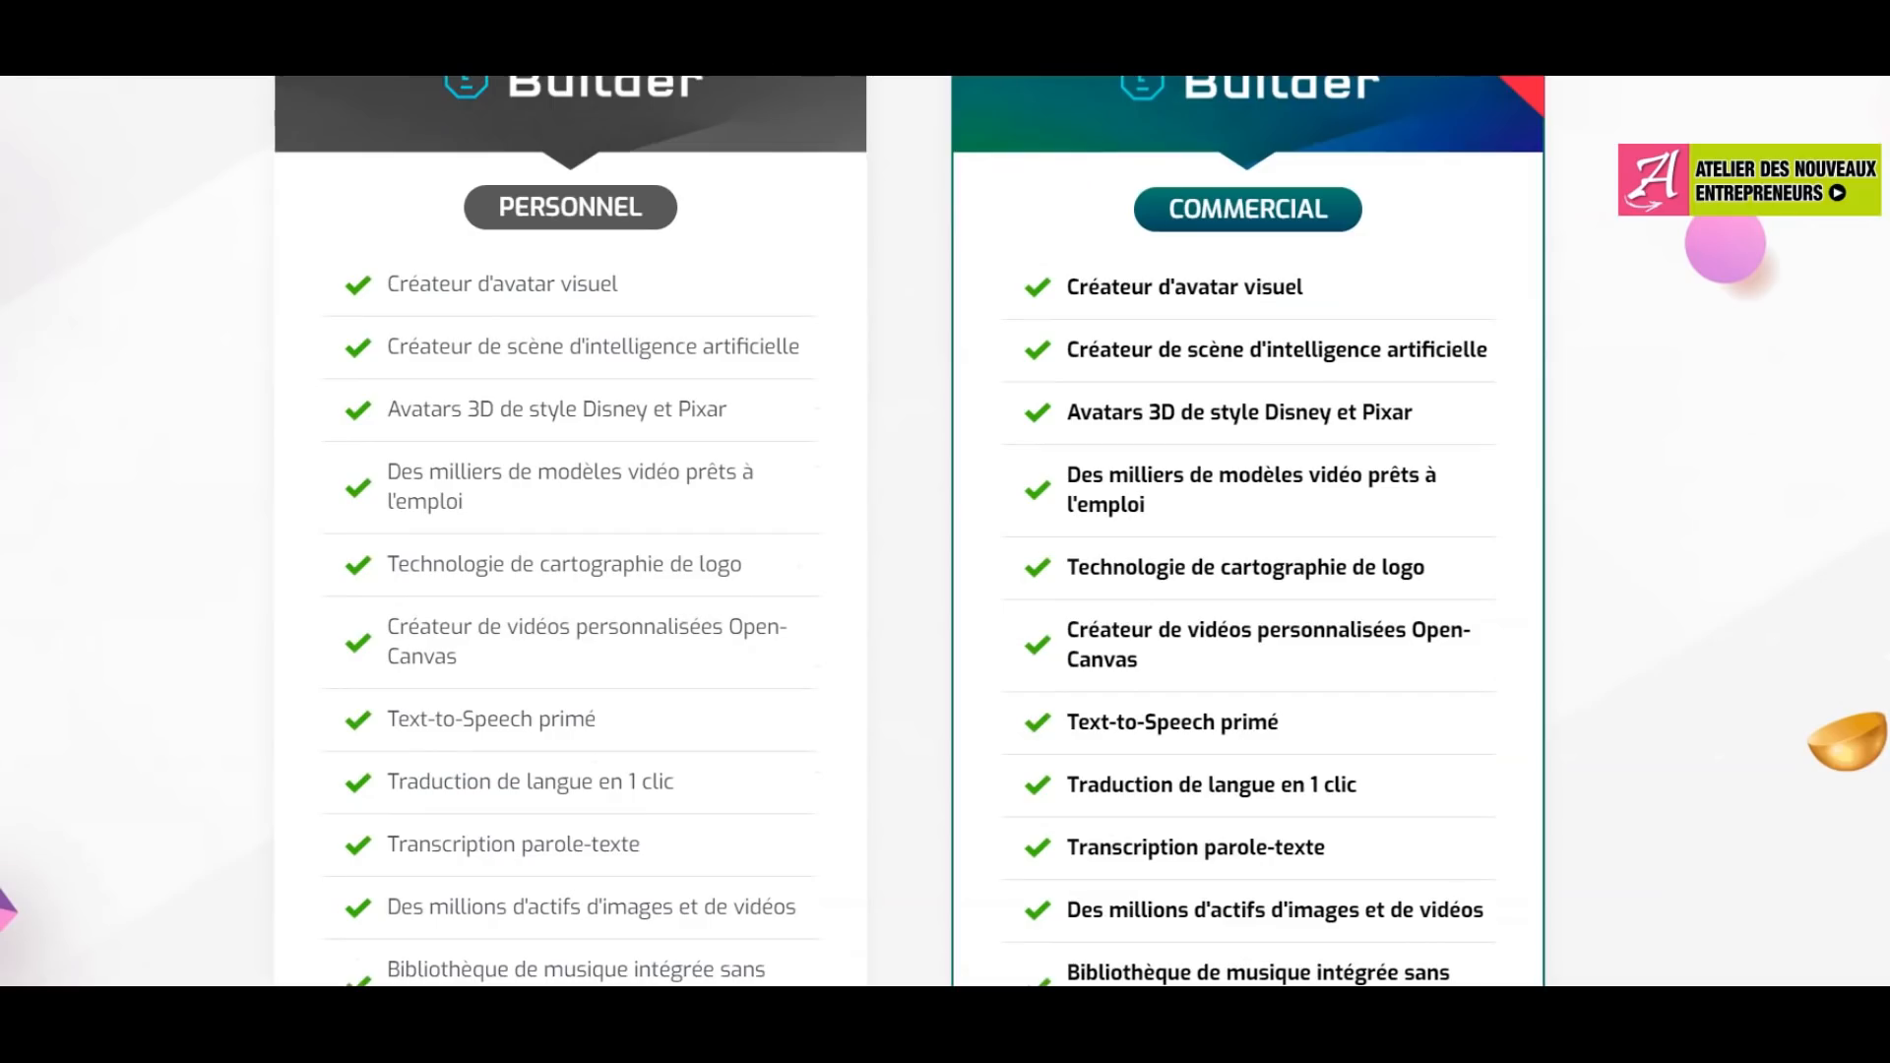
scroll(945, 532, down, 1)
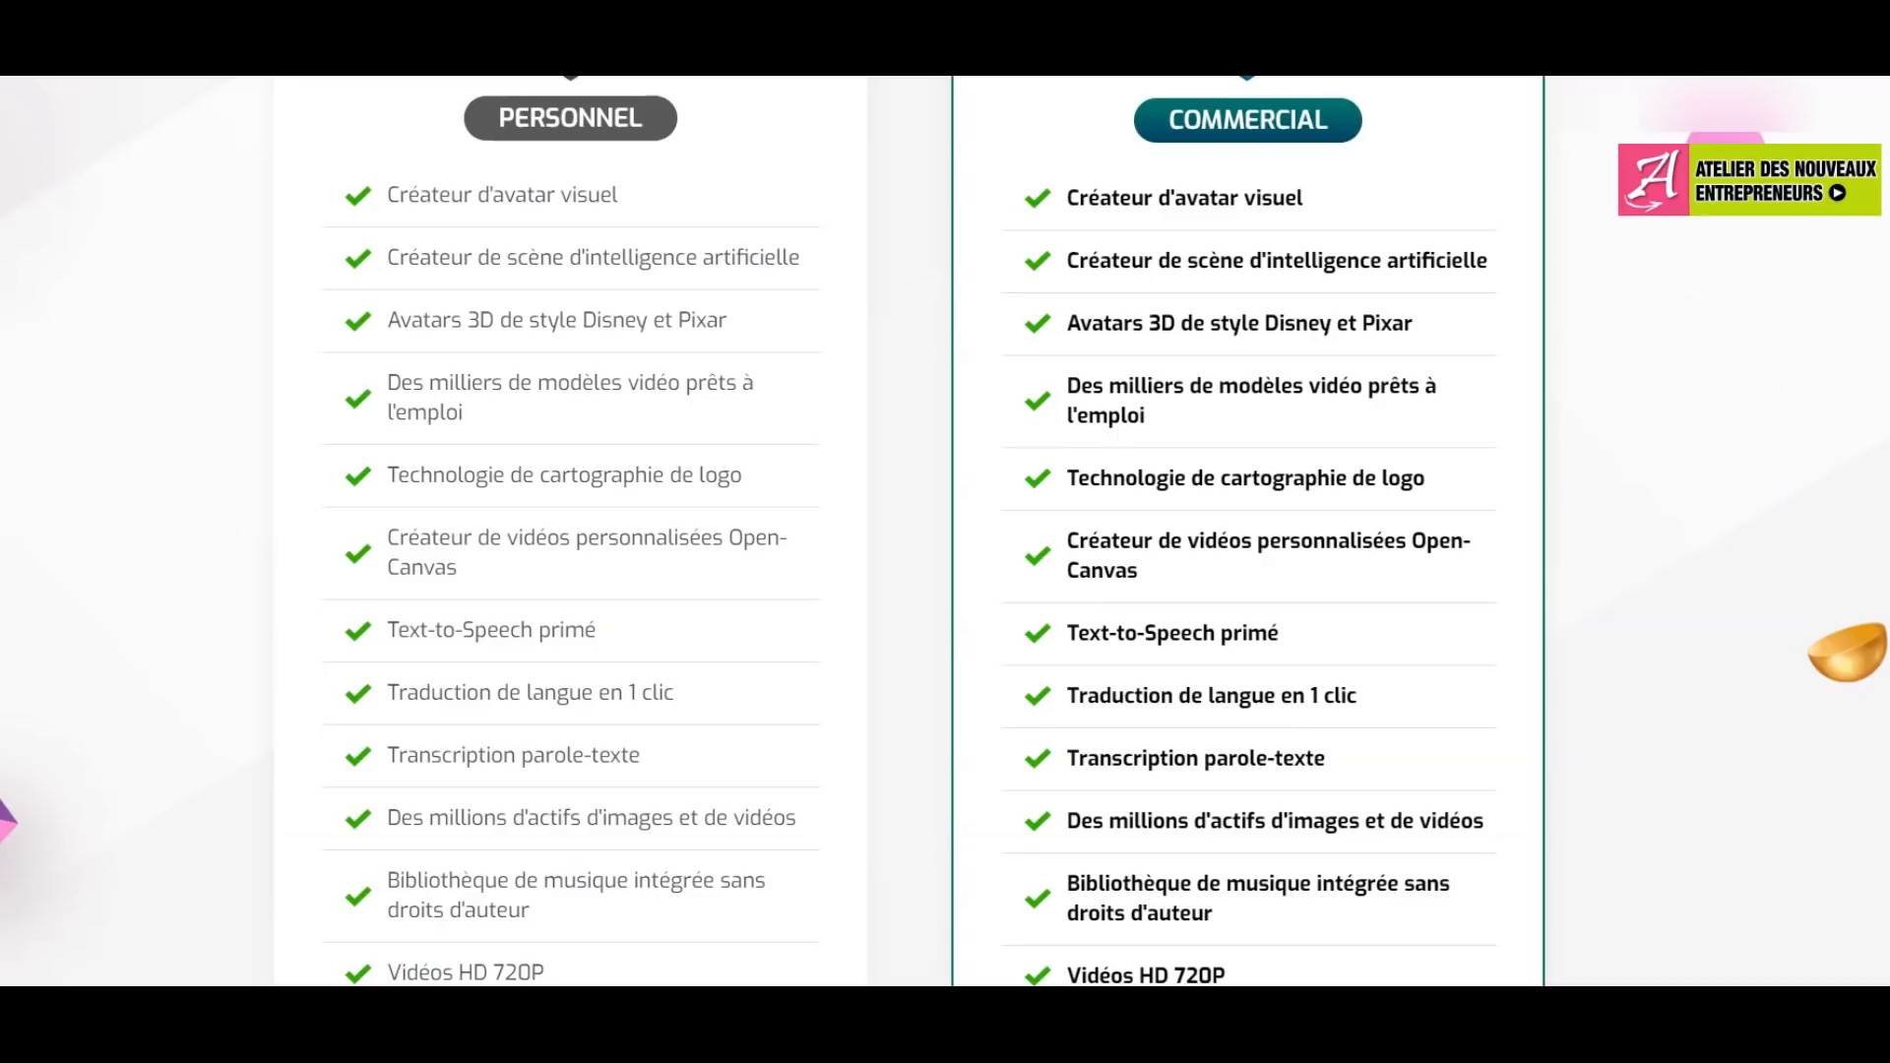
scroll(946, 531, up, 5)
scroll(945, 531, down, 2)
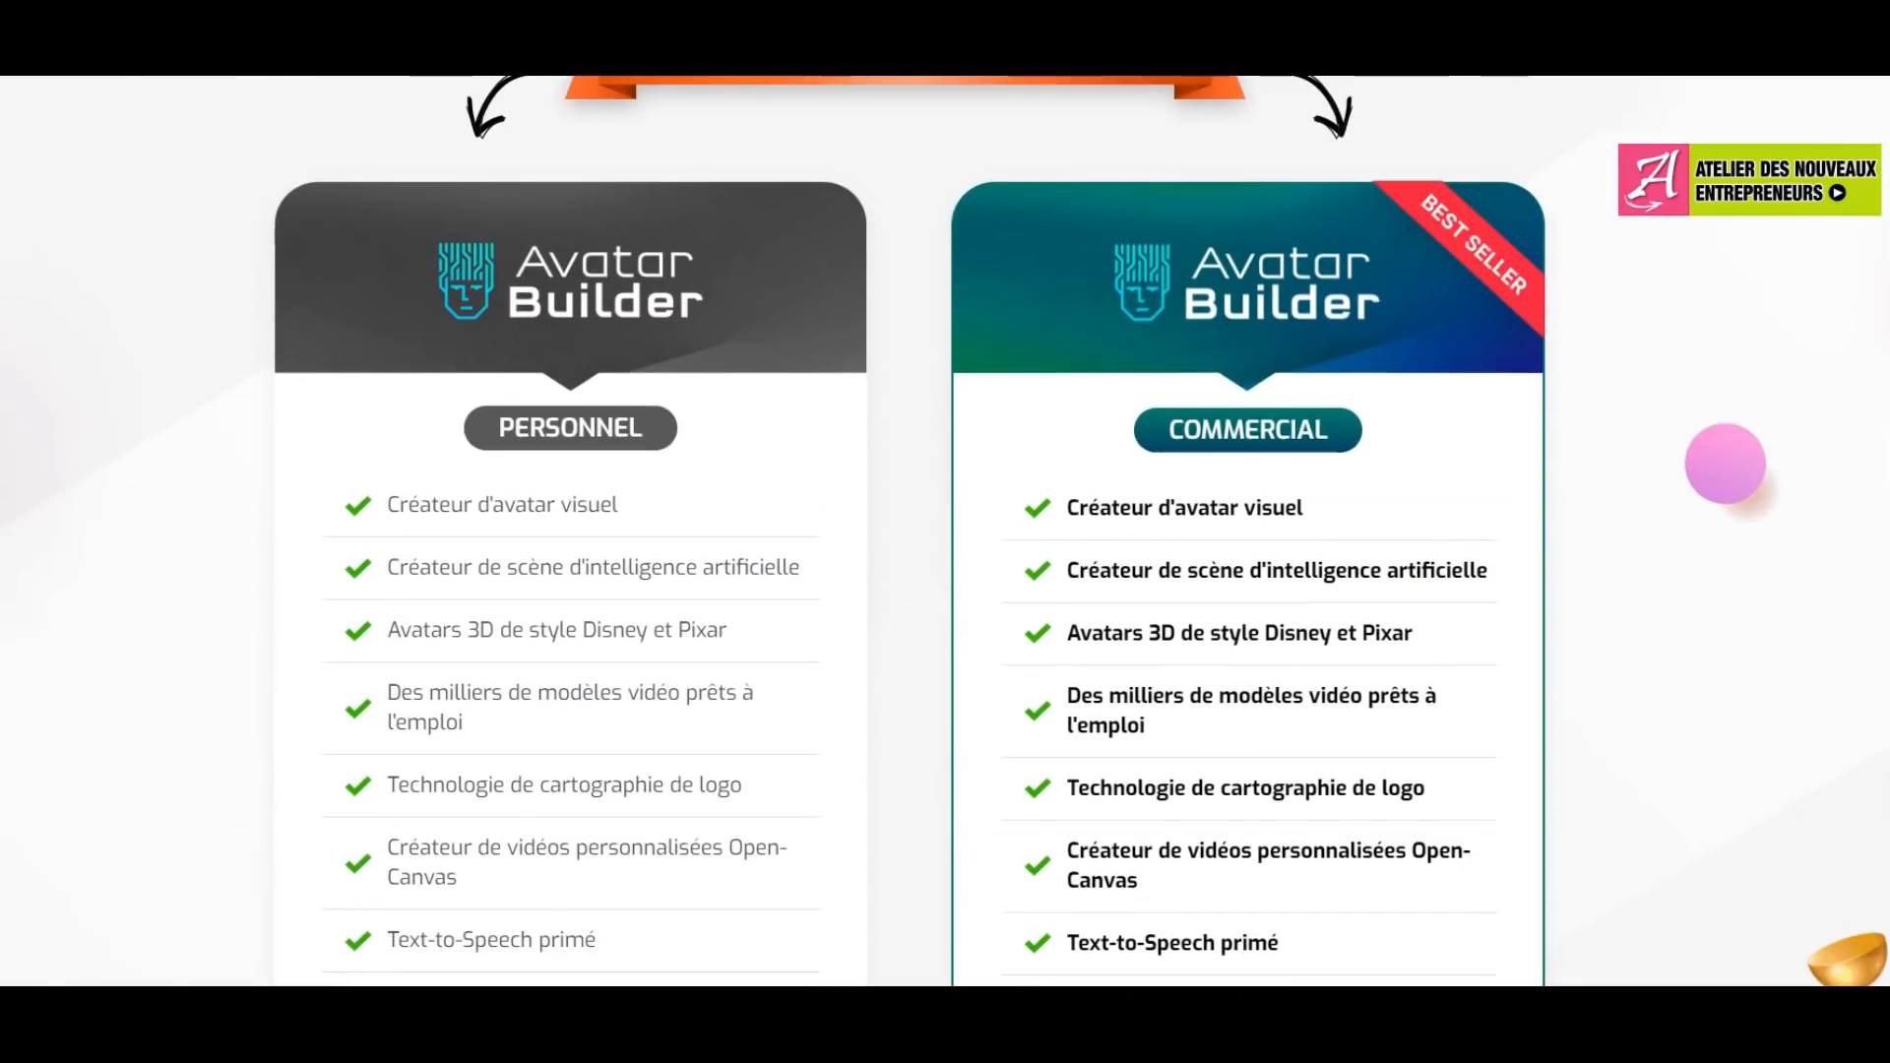
scroll(945, 531, down, 3)
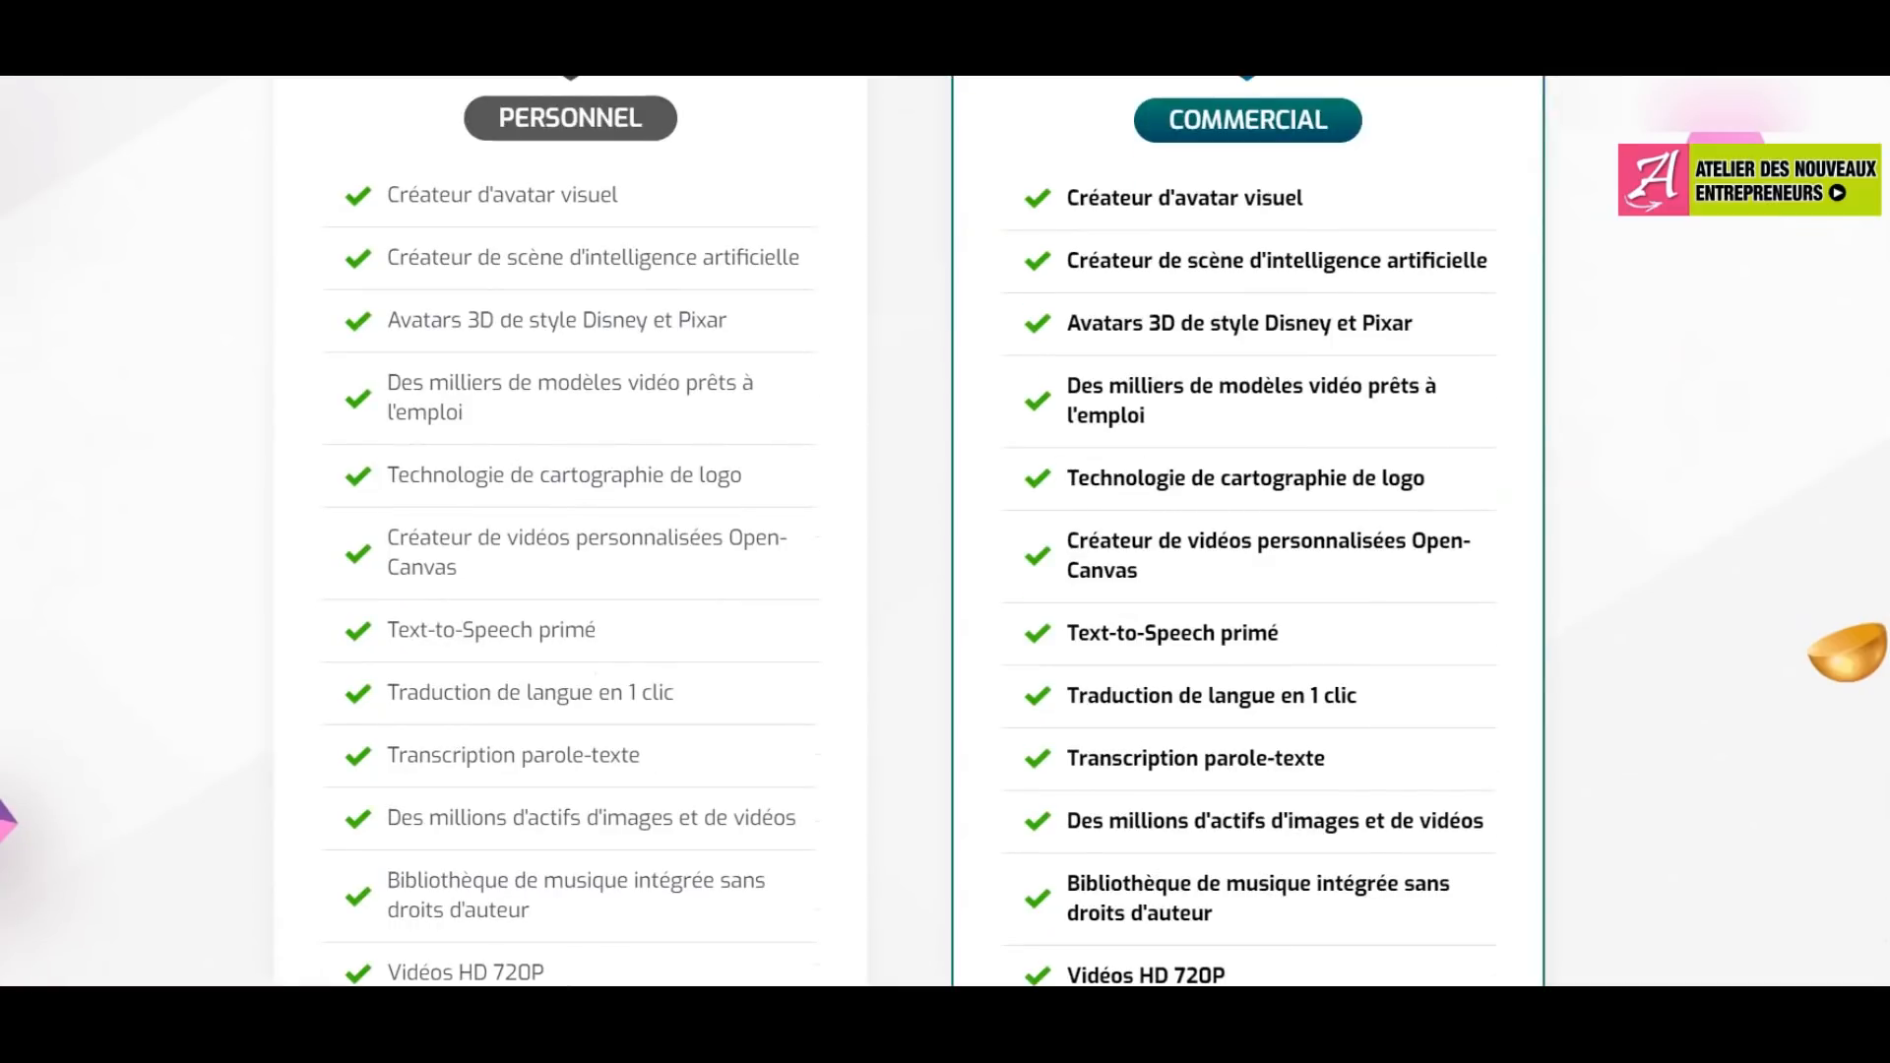
scroll(1877, 914, down, 4)
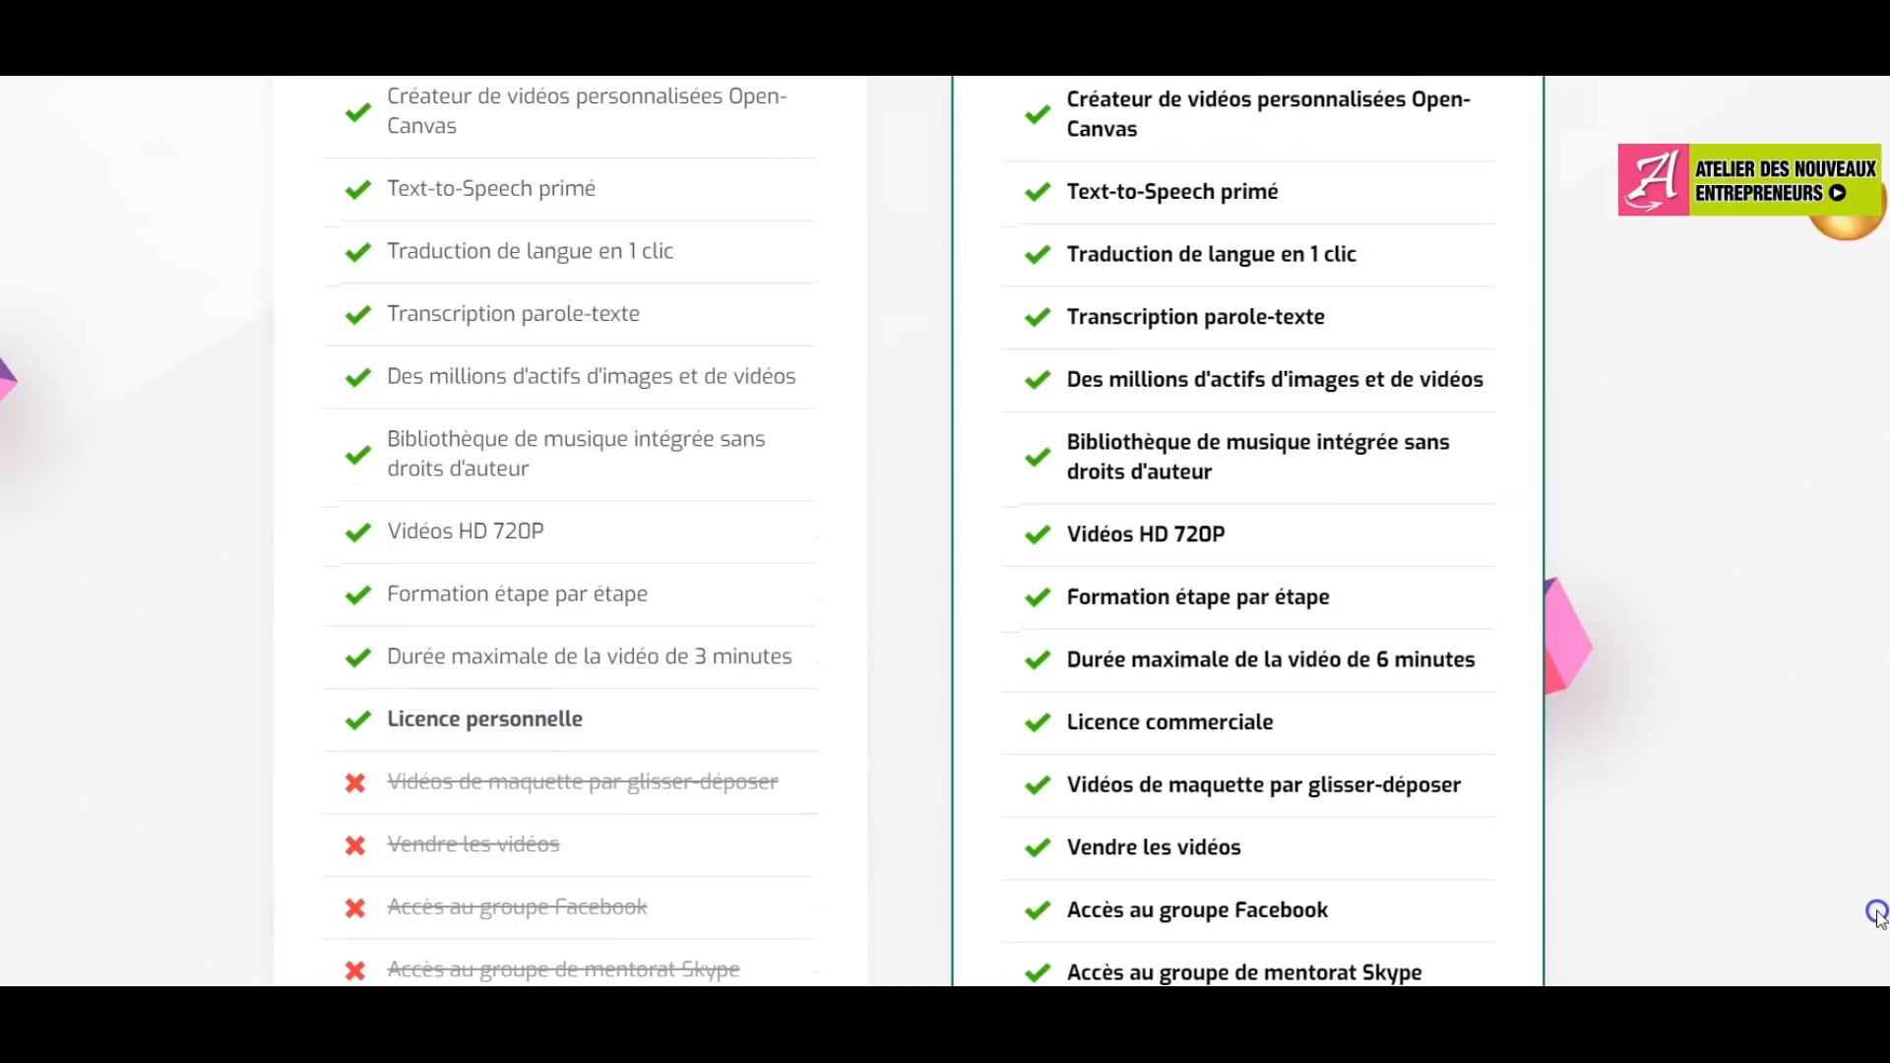
scroll(1876, 914, down, 5)
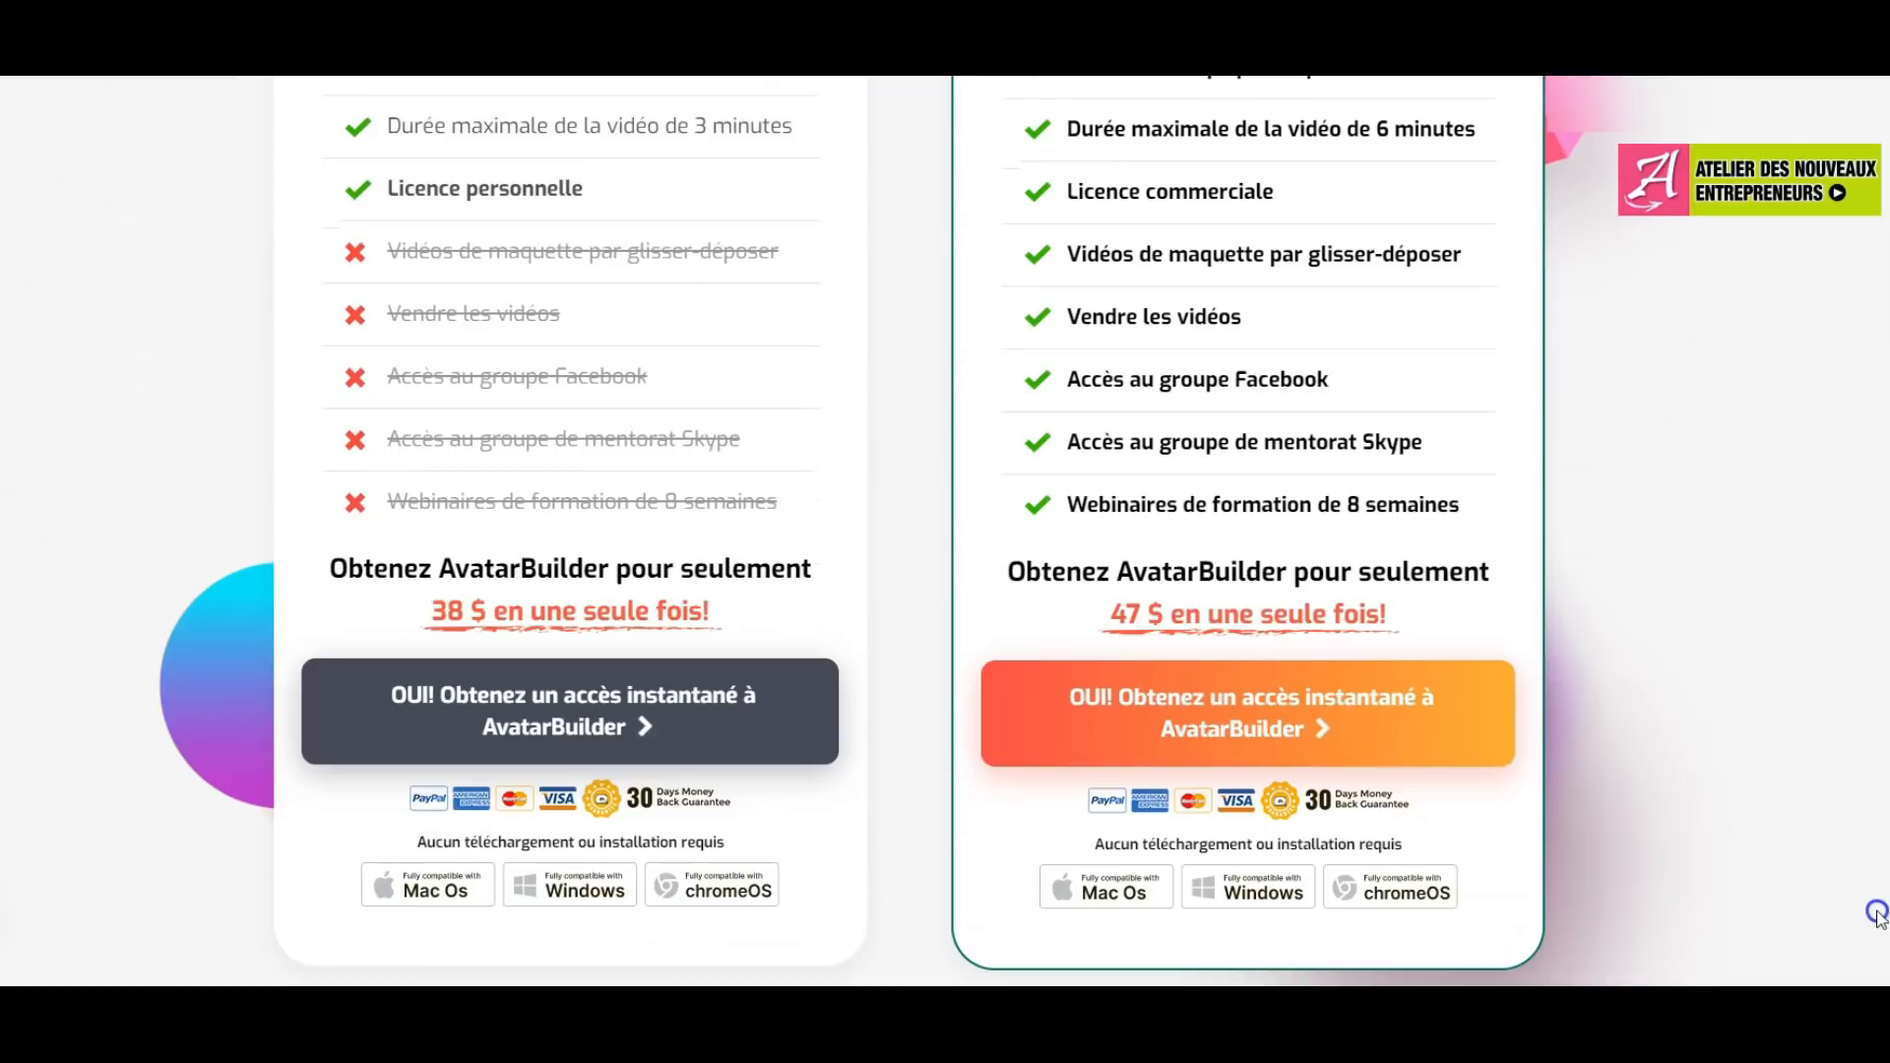
scroll(1876, 913, up, 15)
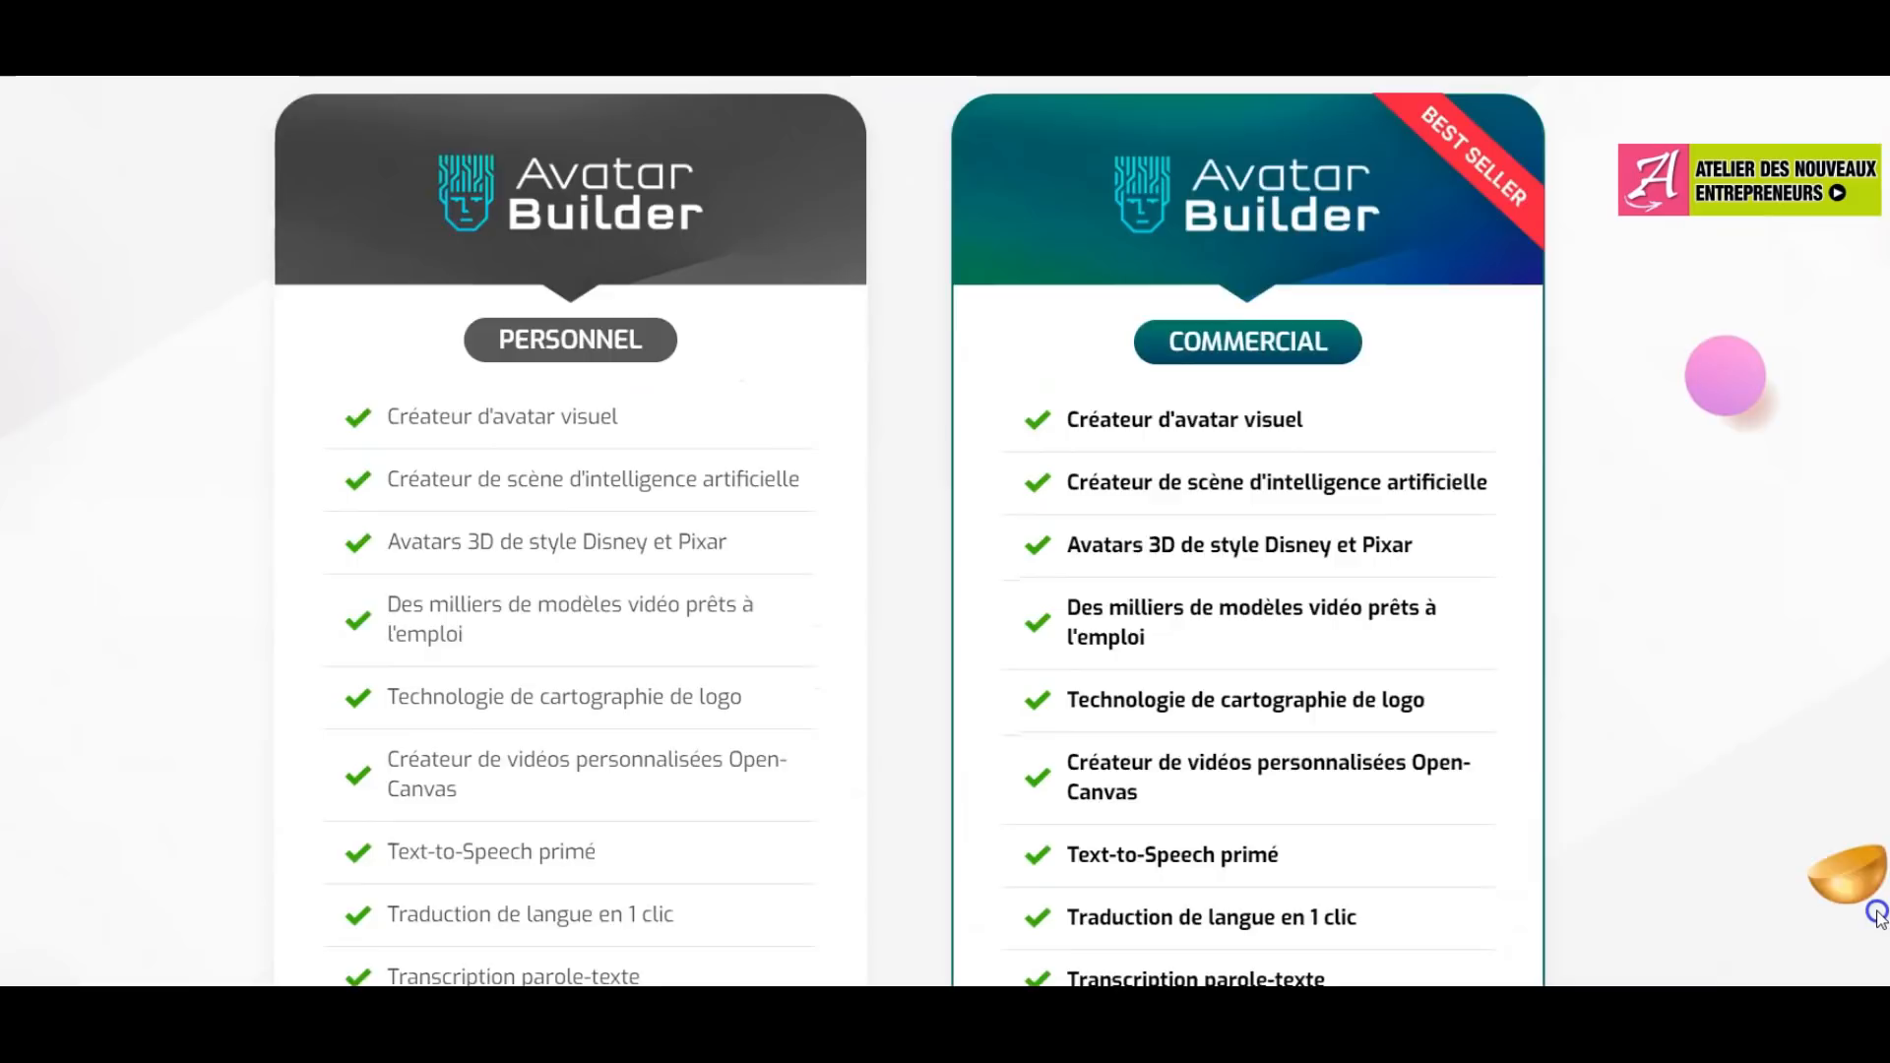